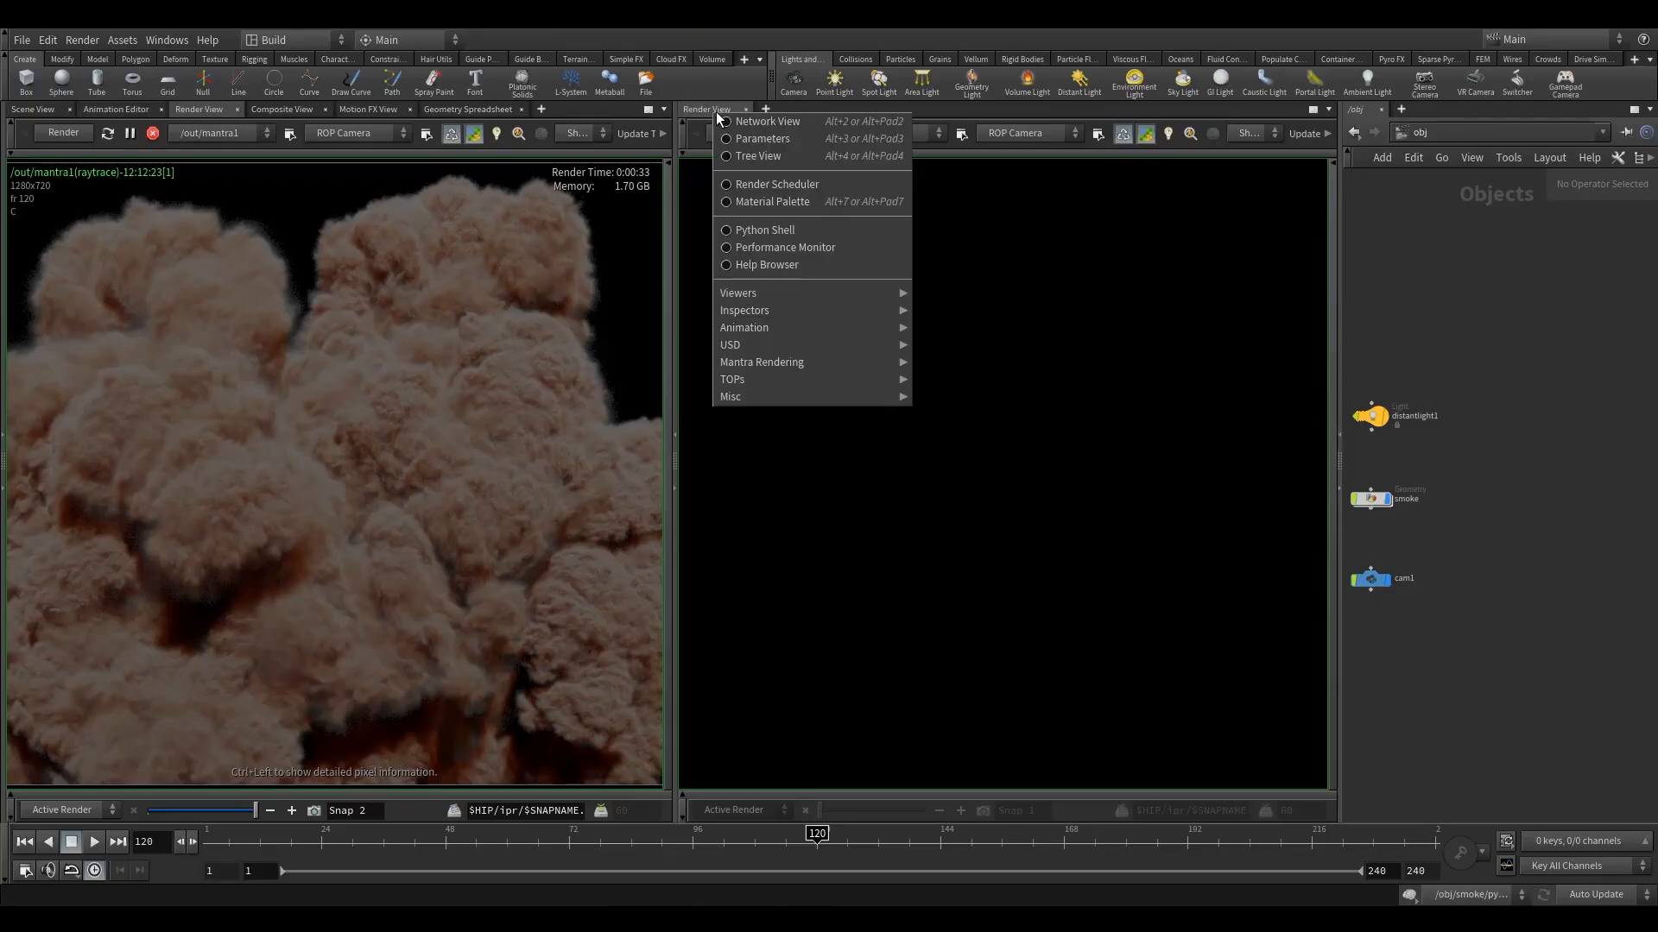
Turn the empty second render view pane into a Scene View that shows the smoke
{"action": "left_click", "coordinate": [705, 107]}
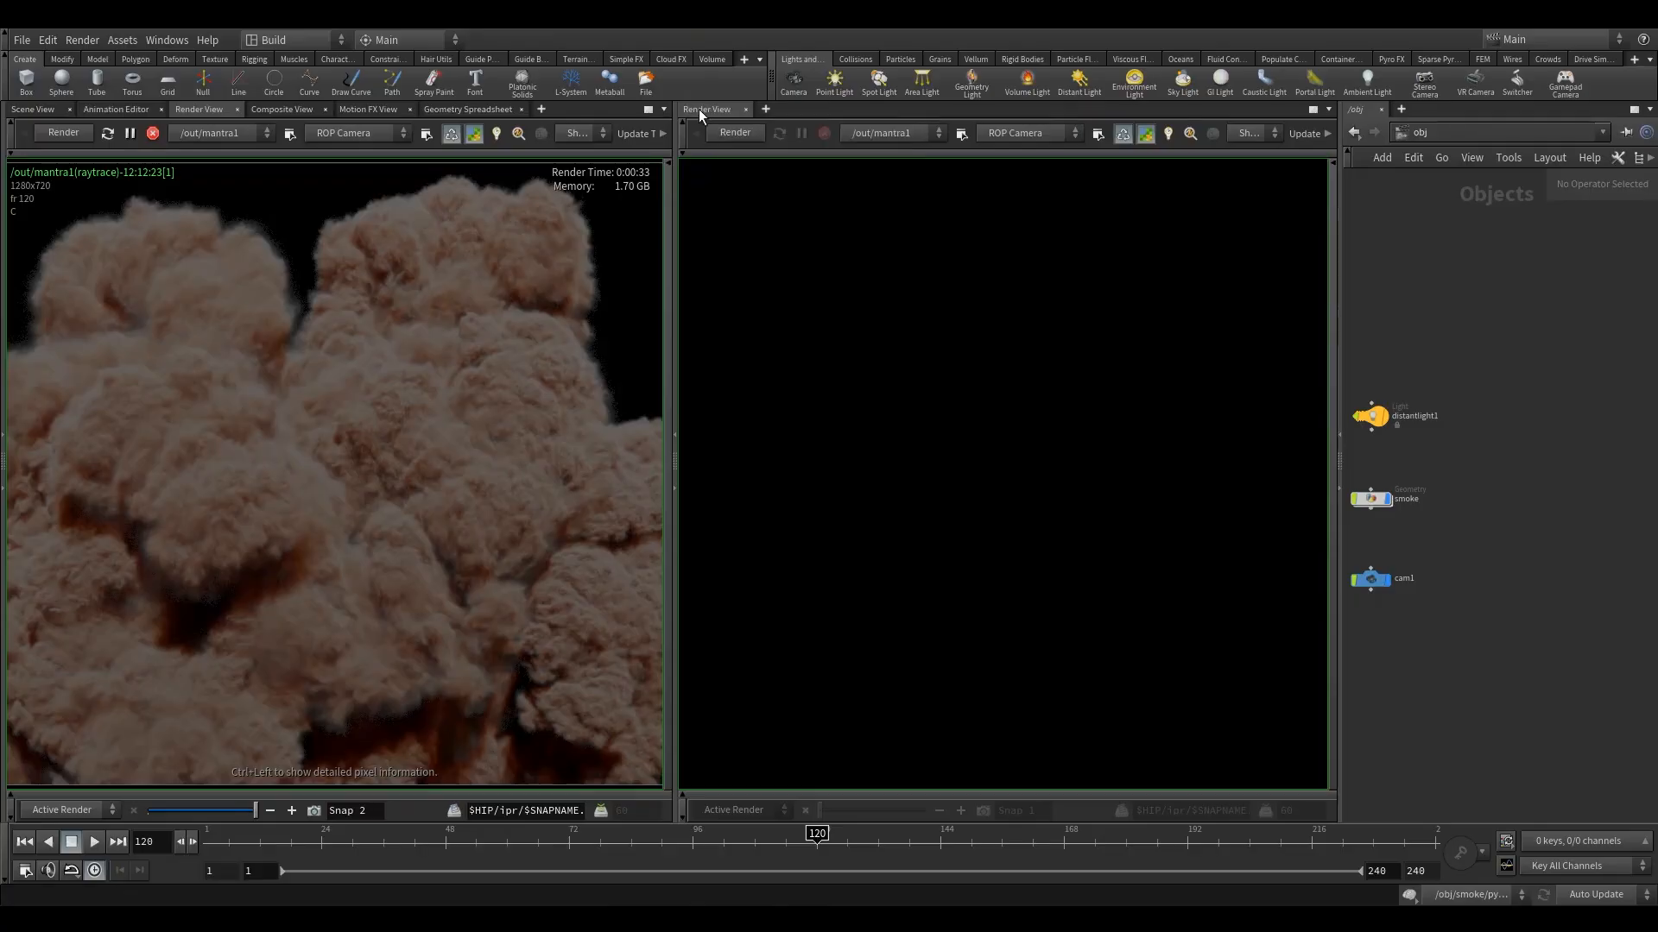
{"action": "left_click", "coordinate": [698, 108]}
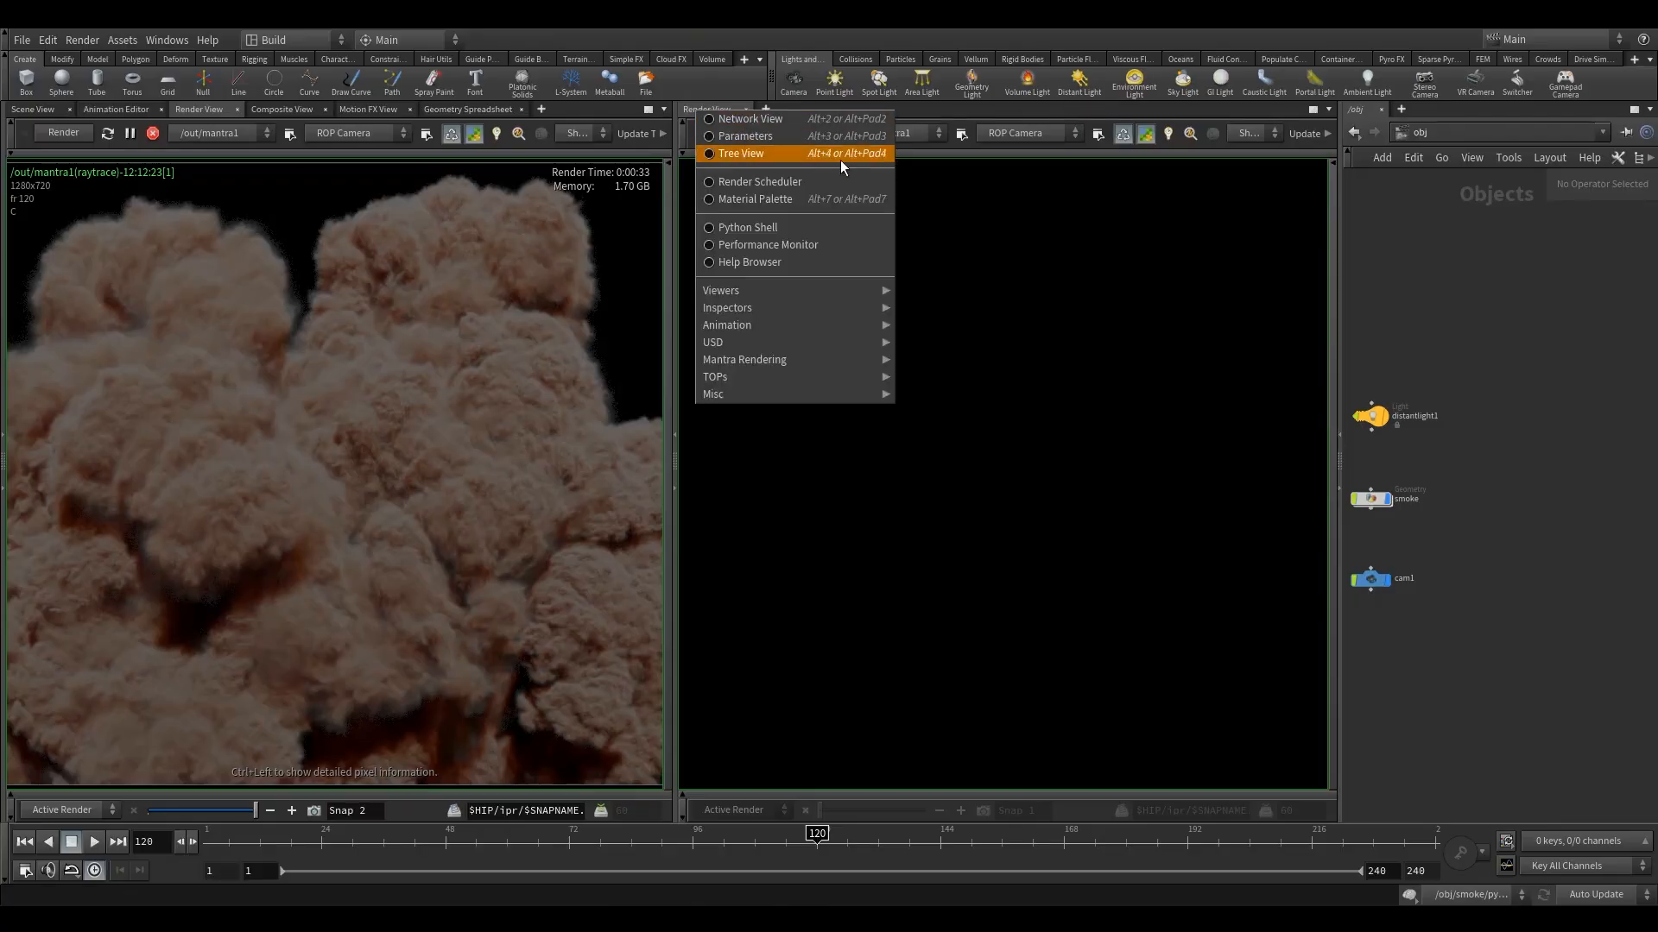
{"action": "mouse_move", "coordinate": [775, 289]}
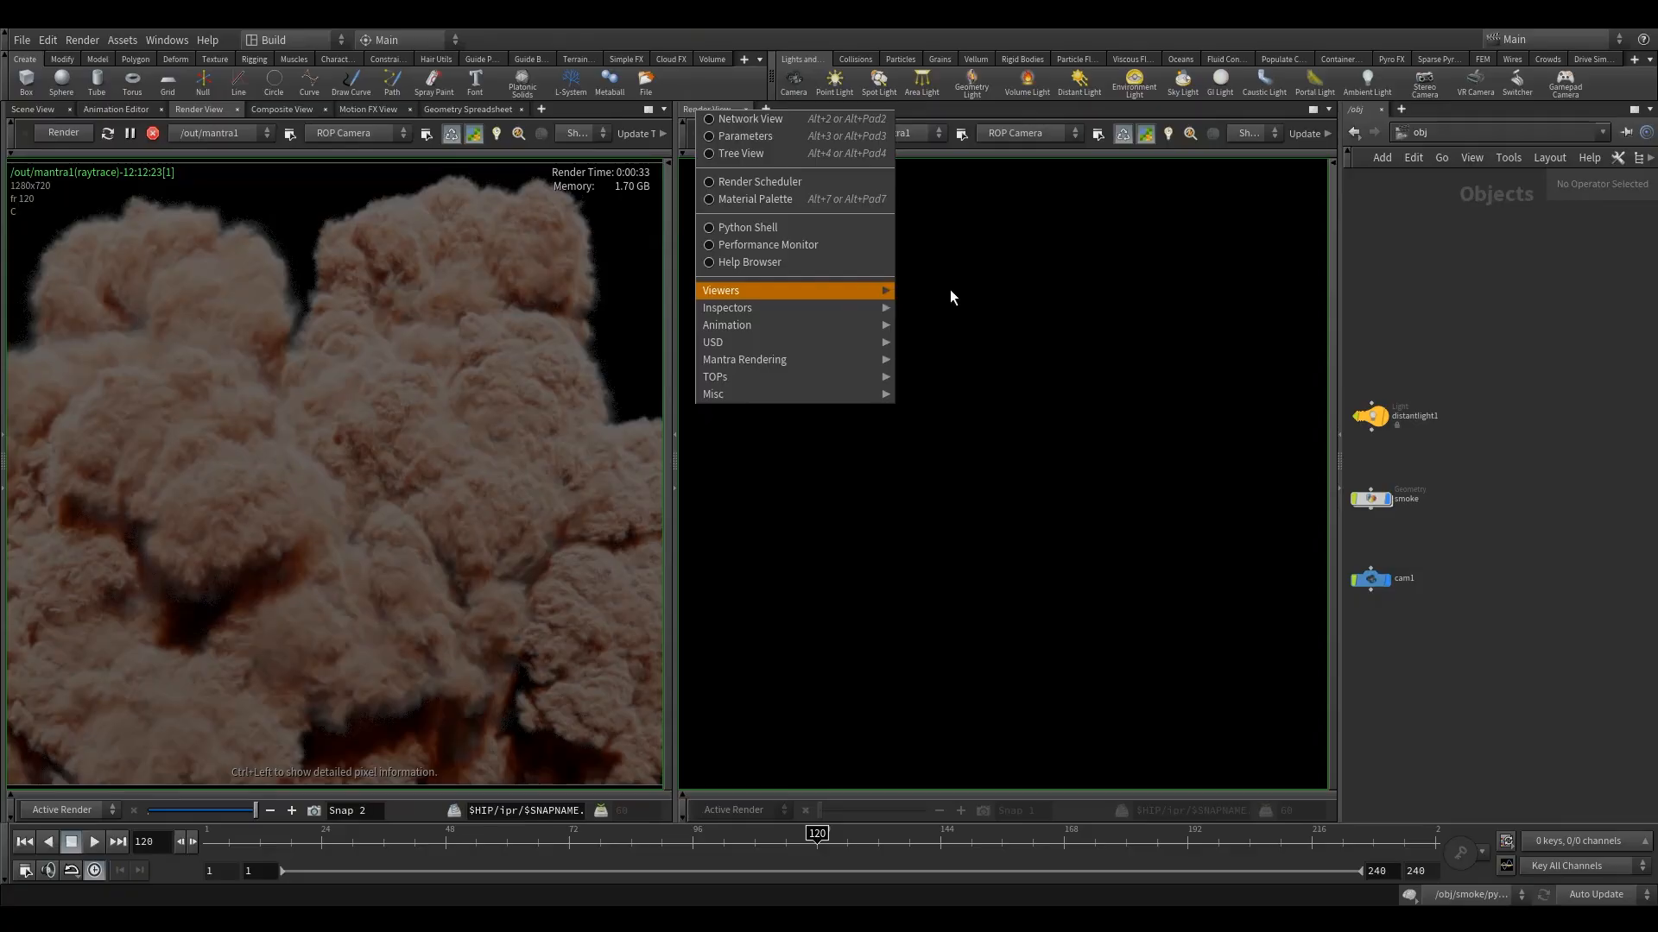
{"action": "left_click", "coordinate": [941, 291]}
{"action": "mouse_move", "coordinate": [1076, 414]}
{"action": "left_mouse_down"}
{"action": "mouse_move", "coordinate": [1067, 425]}
{"action": "mouse_move", "coordinate": [1240, 398]}
{"action": "mouse_move", "coordinate": [1128, 440]}
{"action": "mouse_move", "coordinate": [1065, 432]}
{"action": "left_mouse_up"}
{"action": "middle_click_drag", "start_coordinate": [1065, 432], "coordinate": [1080, 436]}
{"action": "right_click_drag", "start_coordinate": [1080, 437], "coordinate": [1051, 444]}
Enlarge the network editor pane and delete the distant light from the scene
{"action": "middle_click_drag", "start_coordinate": [1393, 363], "coordinate": [1480, 376]}
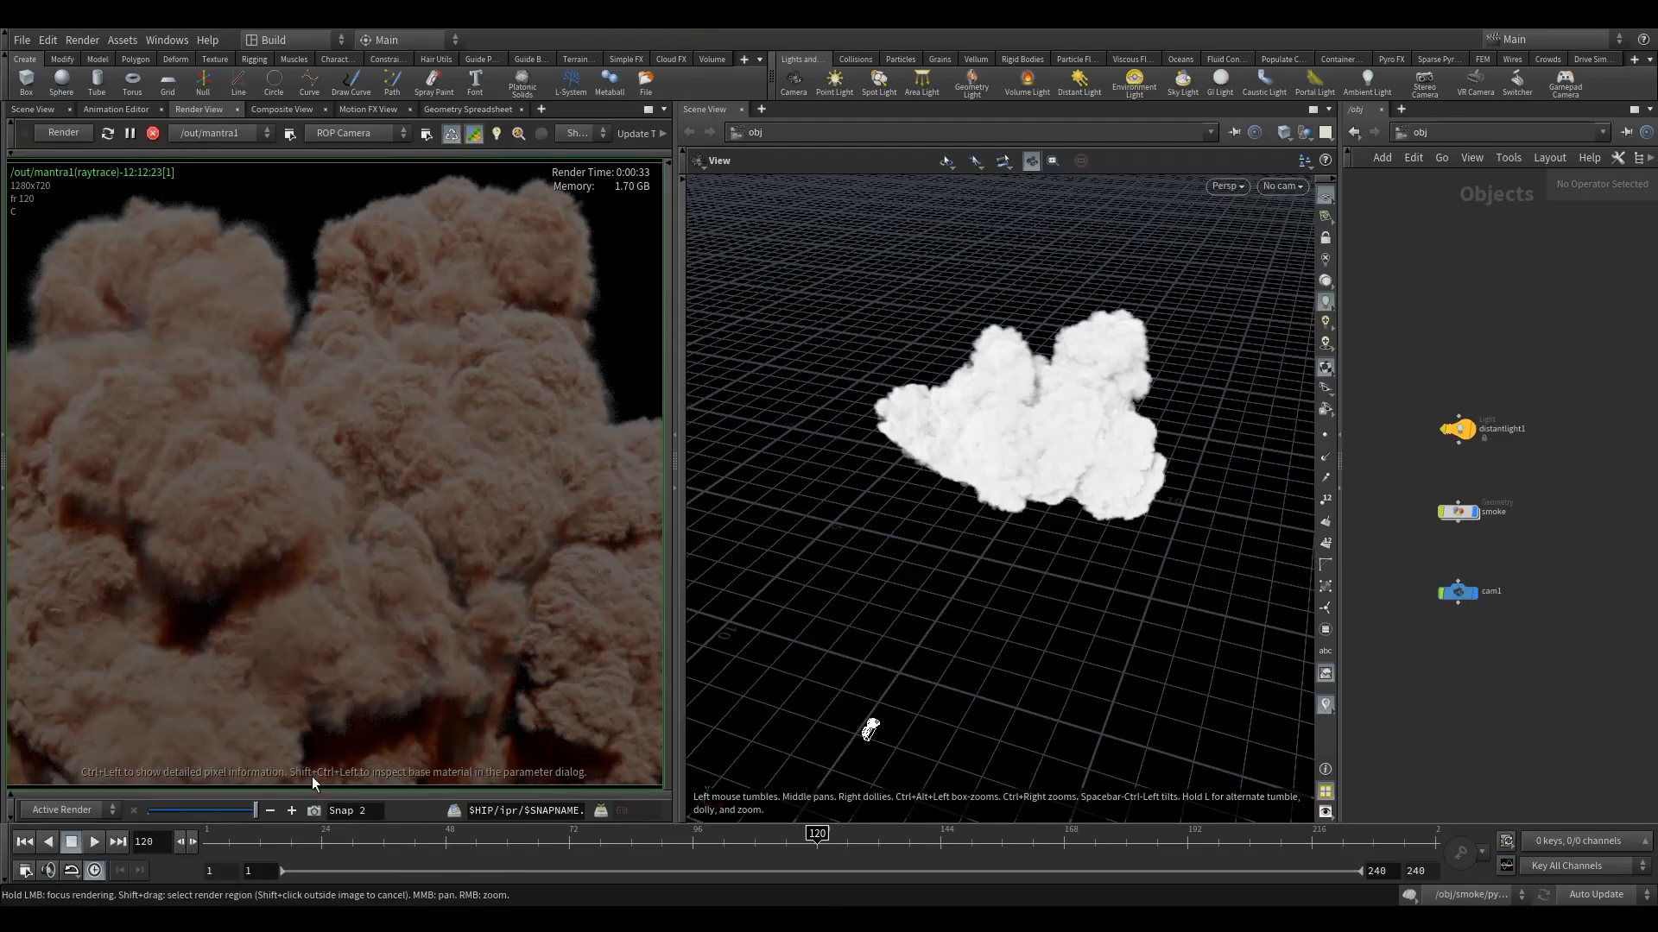
{"action": "left_click_drag", "start_coordinate": [1470, 480], "coordinate": [1490, 472]}
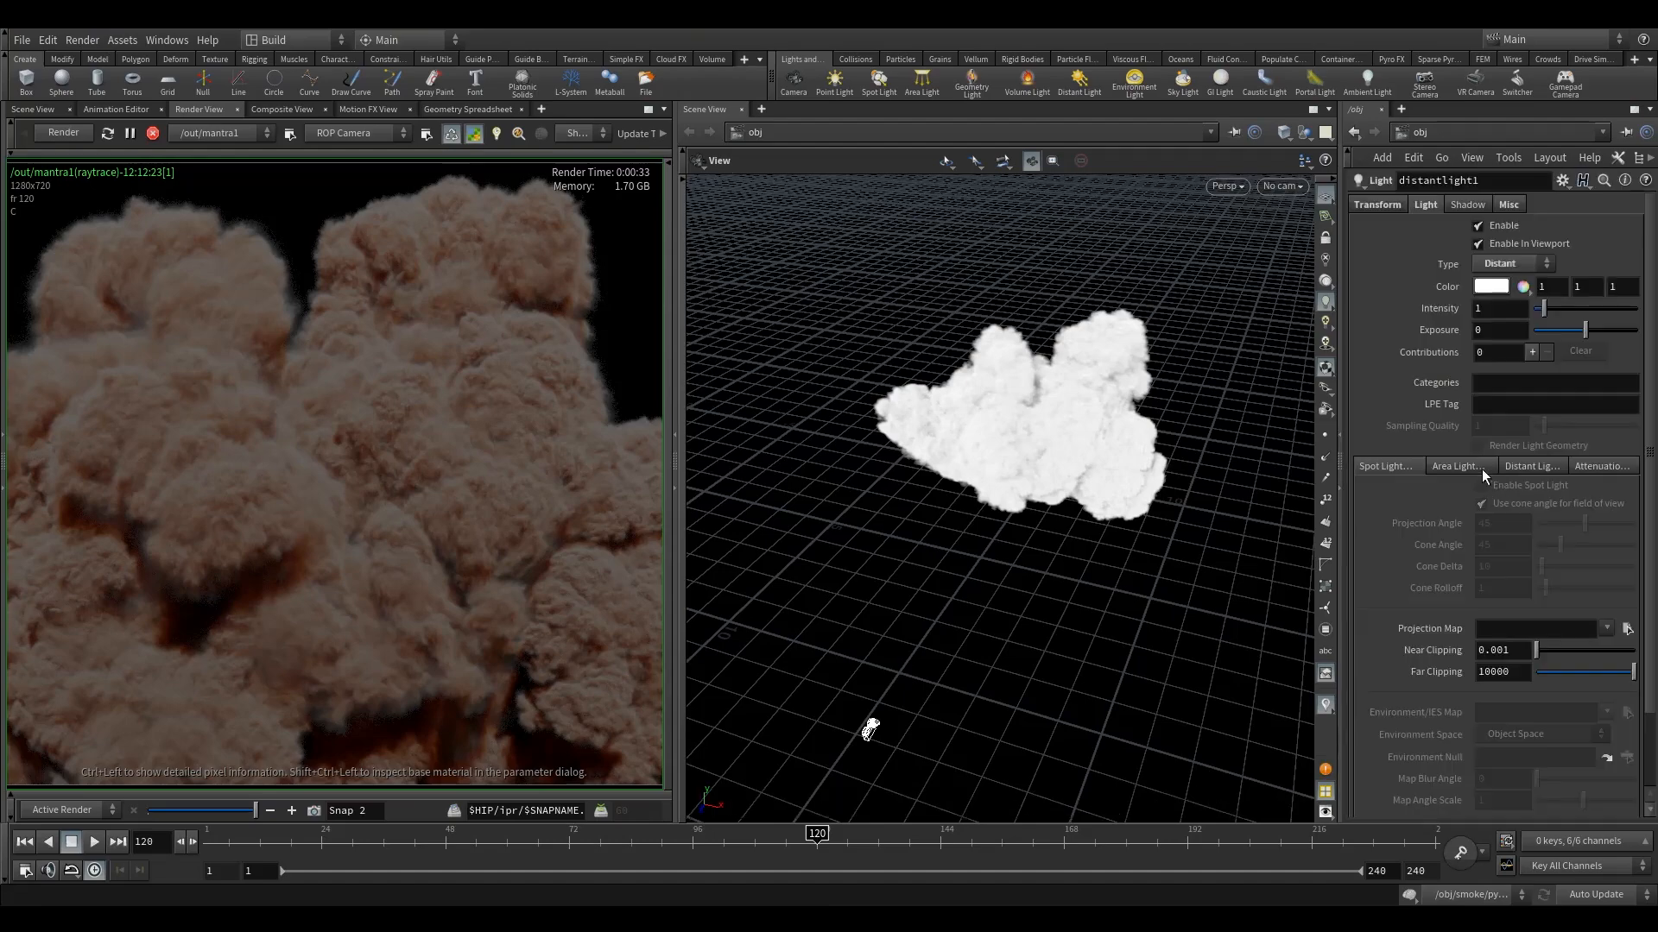
{"action": "left_click", "coordinate": [1340, 462]}
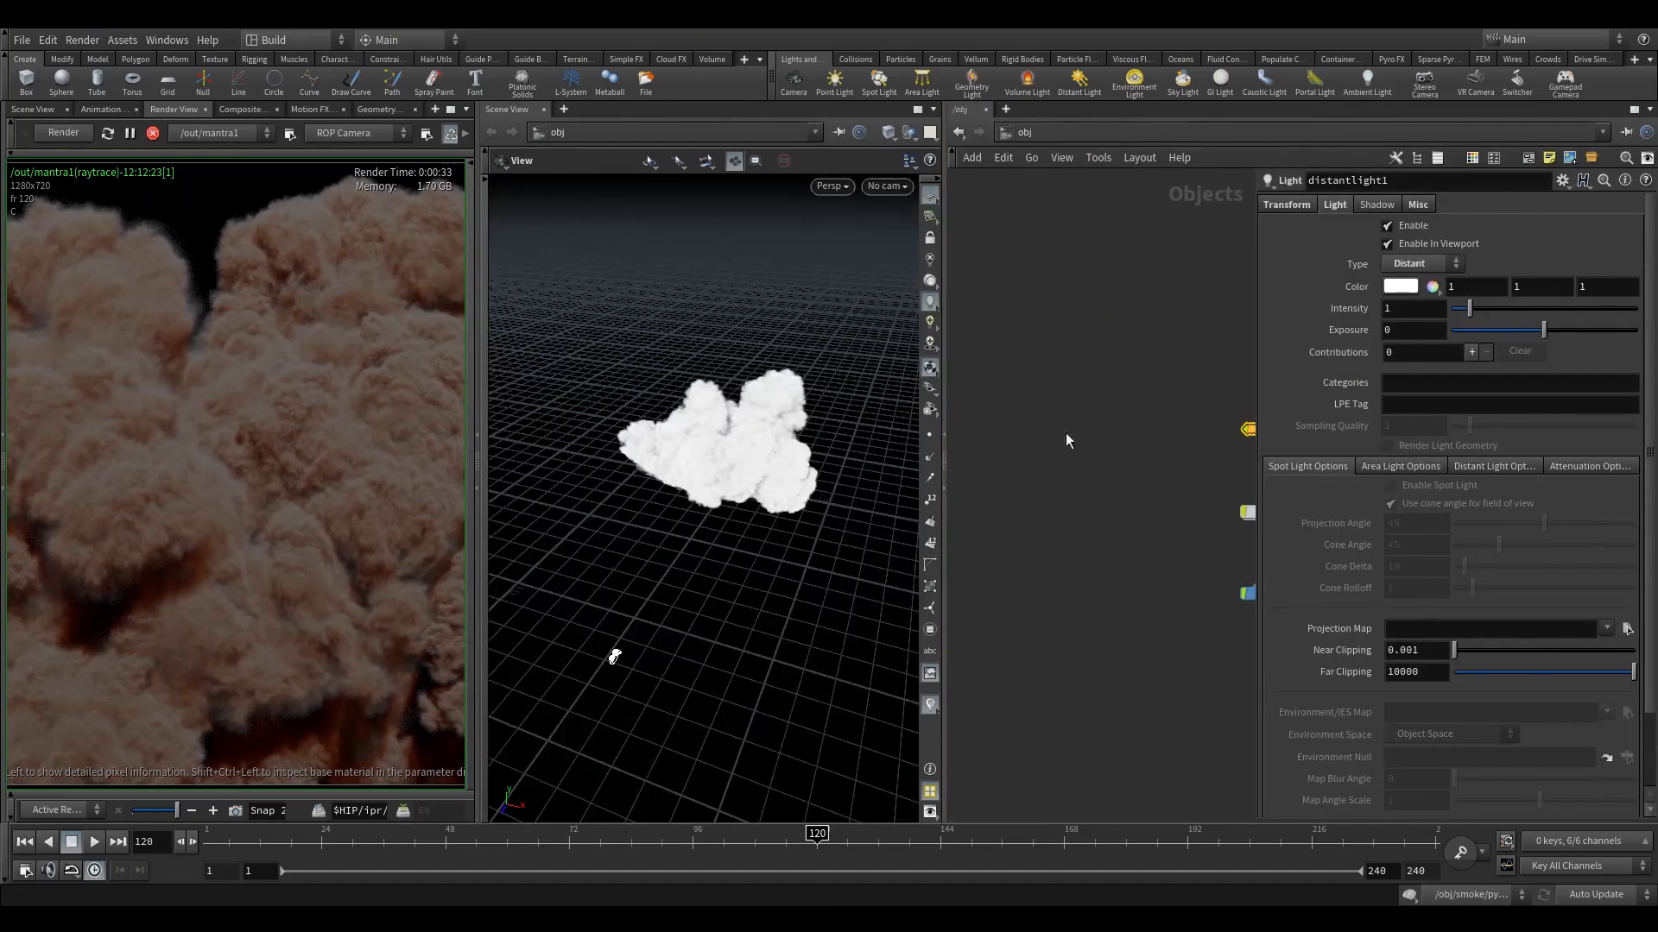
{"action": "key", "text": "Delete"}
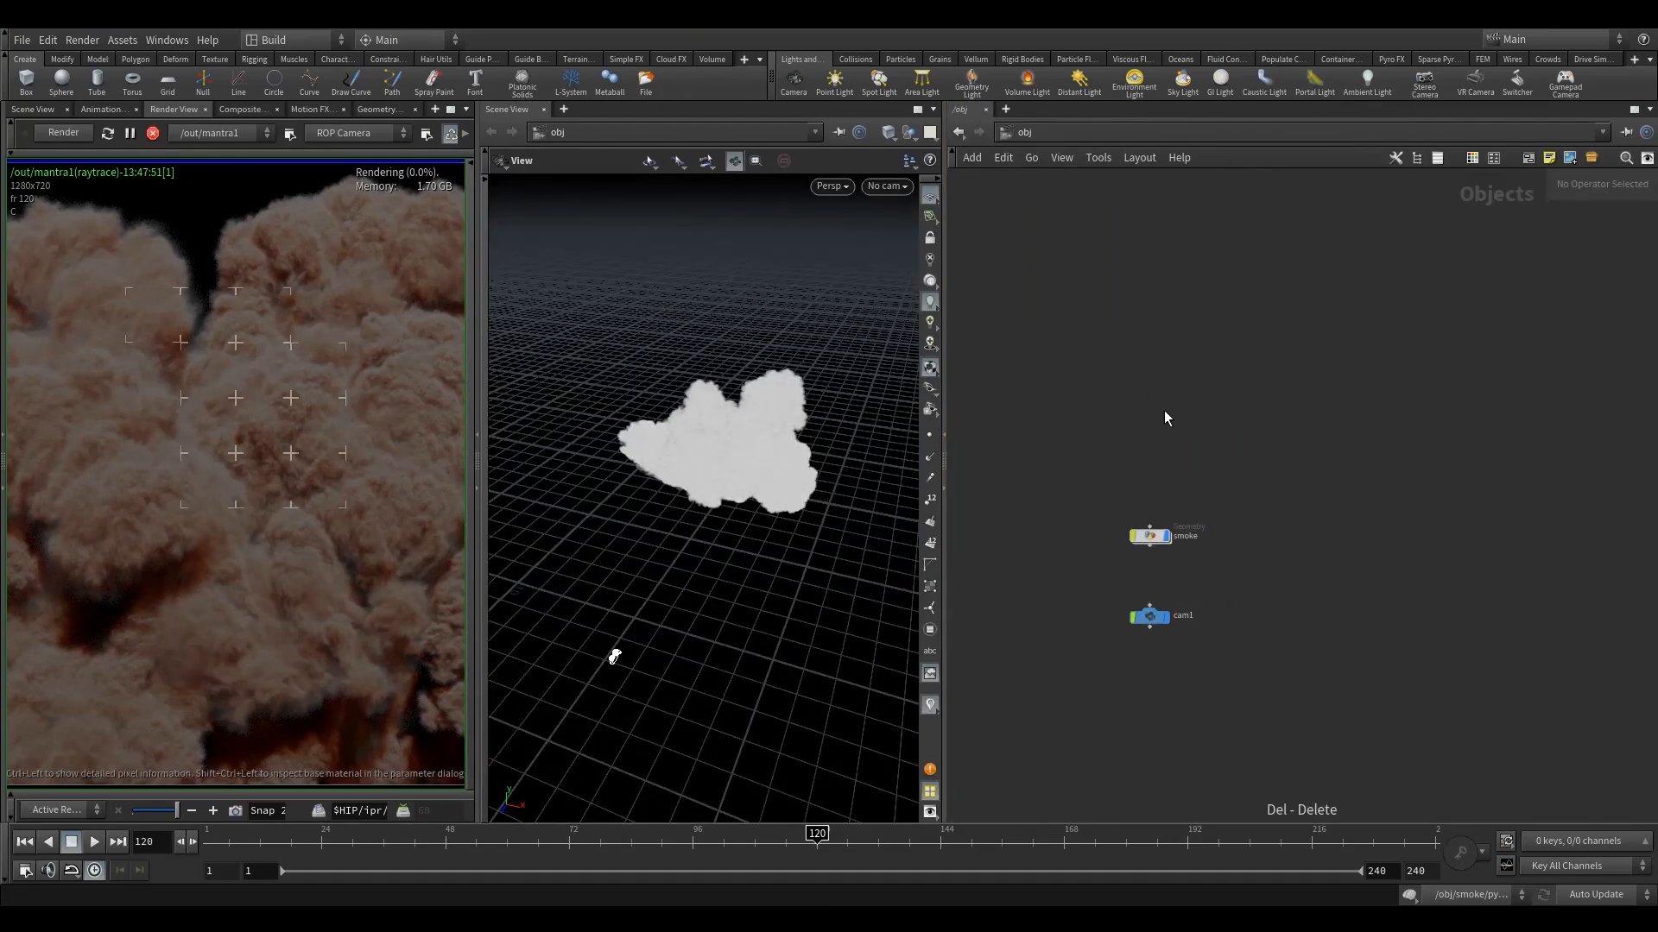
Fit the whole smoke render inside the render view and widen that pane
{"action": "scroll", "coordinate": [226, 486], "scroll_direction": "down", "scroll_amount": 2}
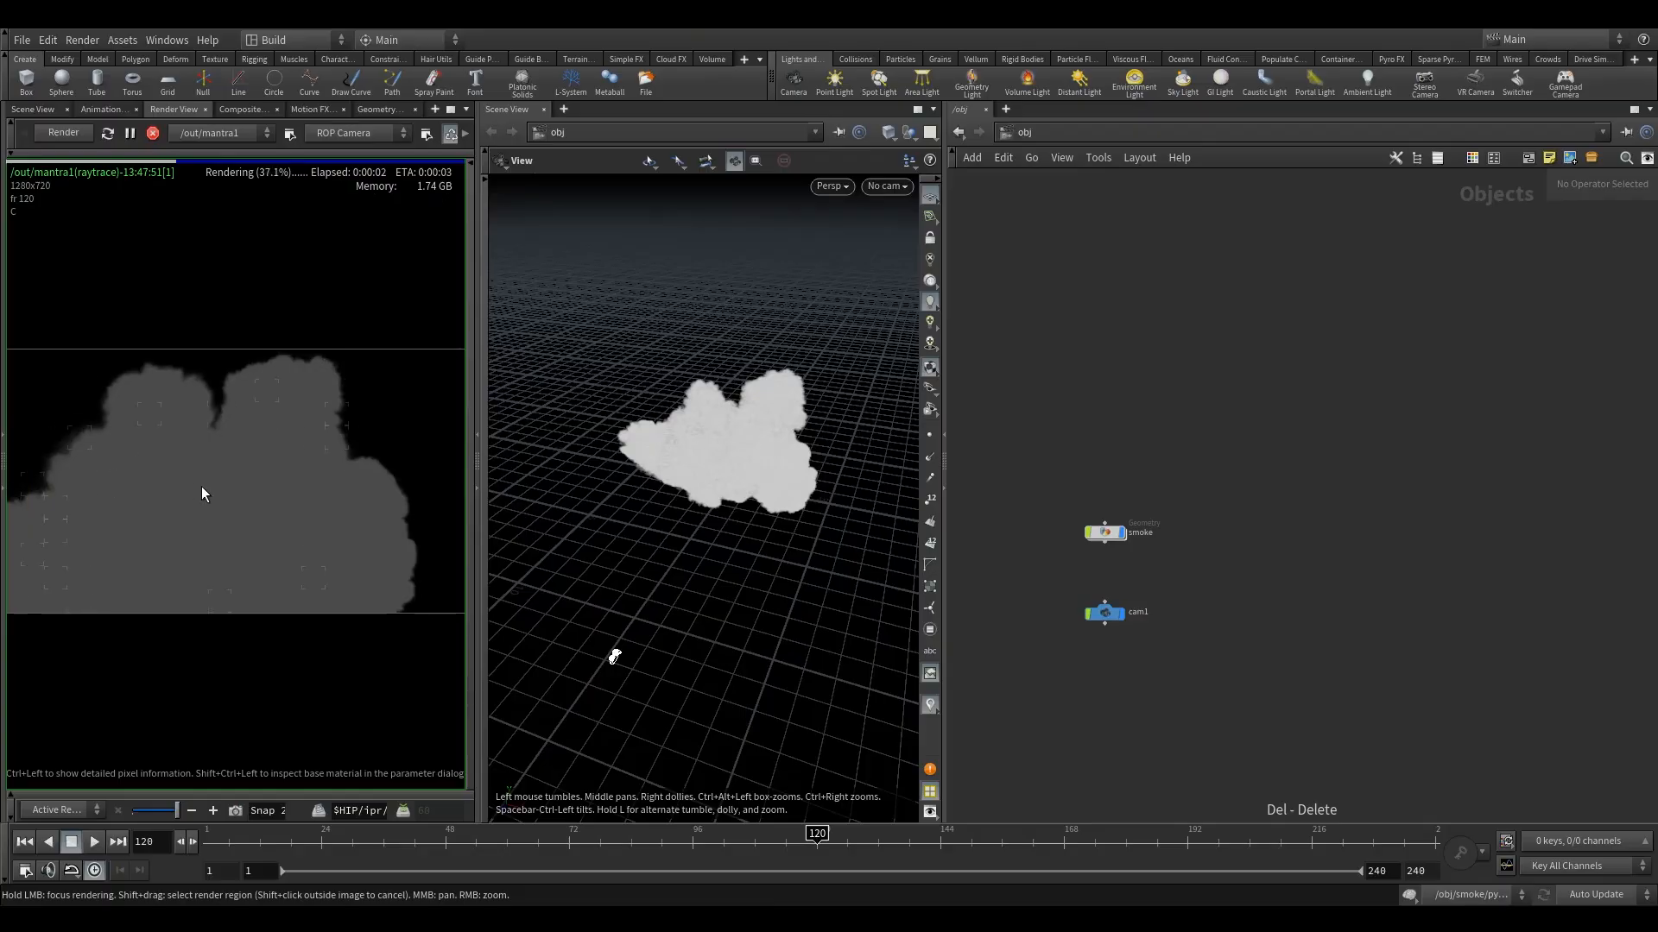
{"action": "middle_click_drag", "start_coordinate": [198, 486], "coordinate": [251, 470]}
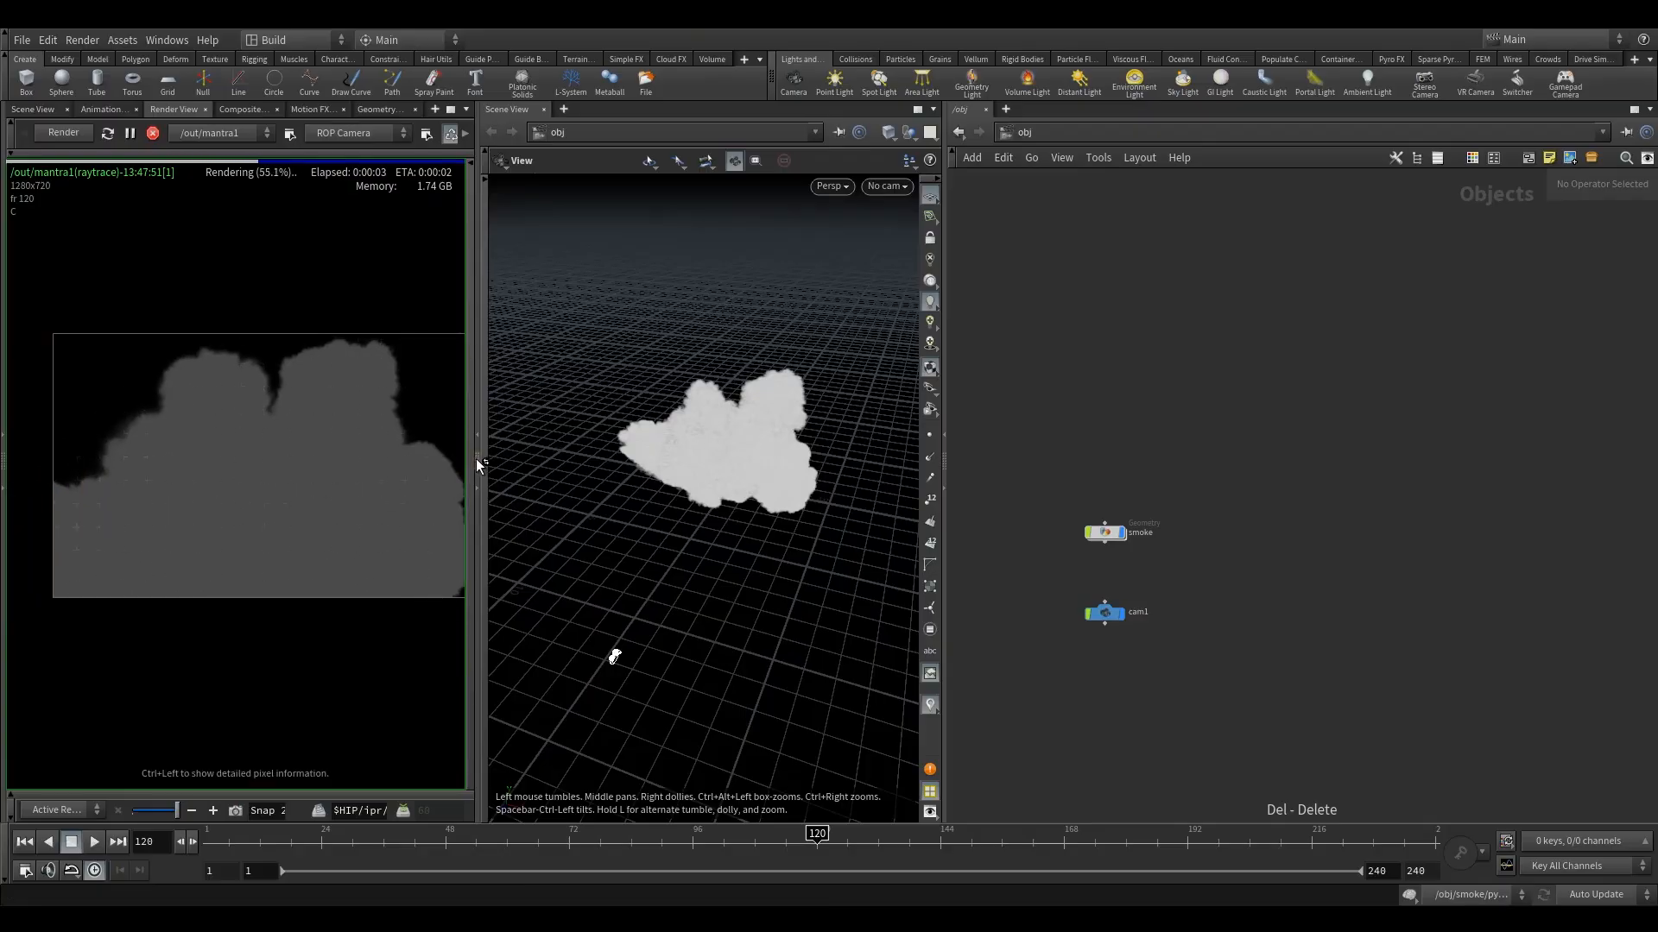
{"action": "left_click_drag", "start_coordinate": [482, 458], "coordinate": [604, 458]}
{"action": "middle_click_drag", "start_coordinate": [1282, 475], "coordinate": [1323, 480]}
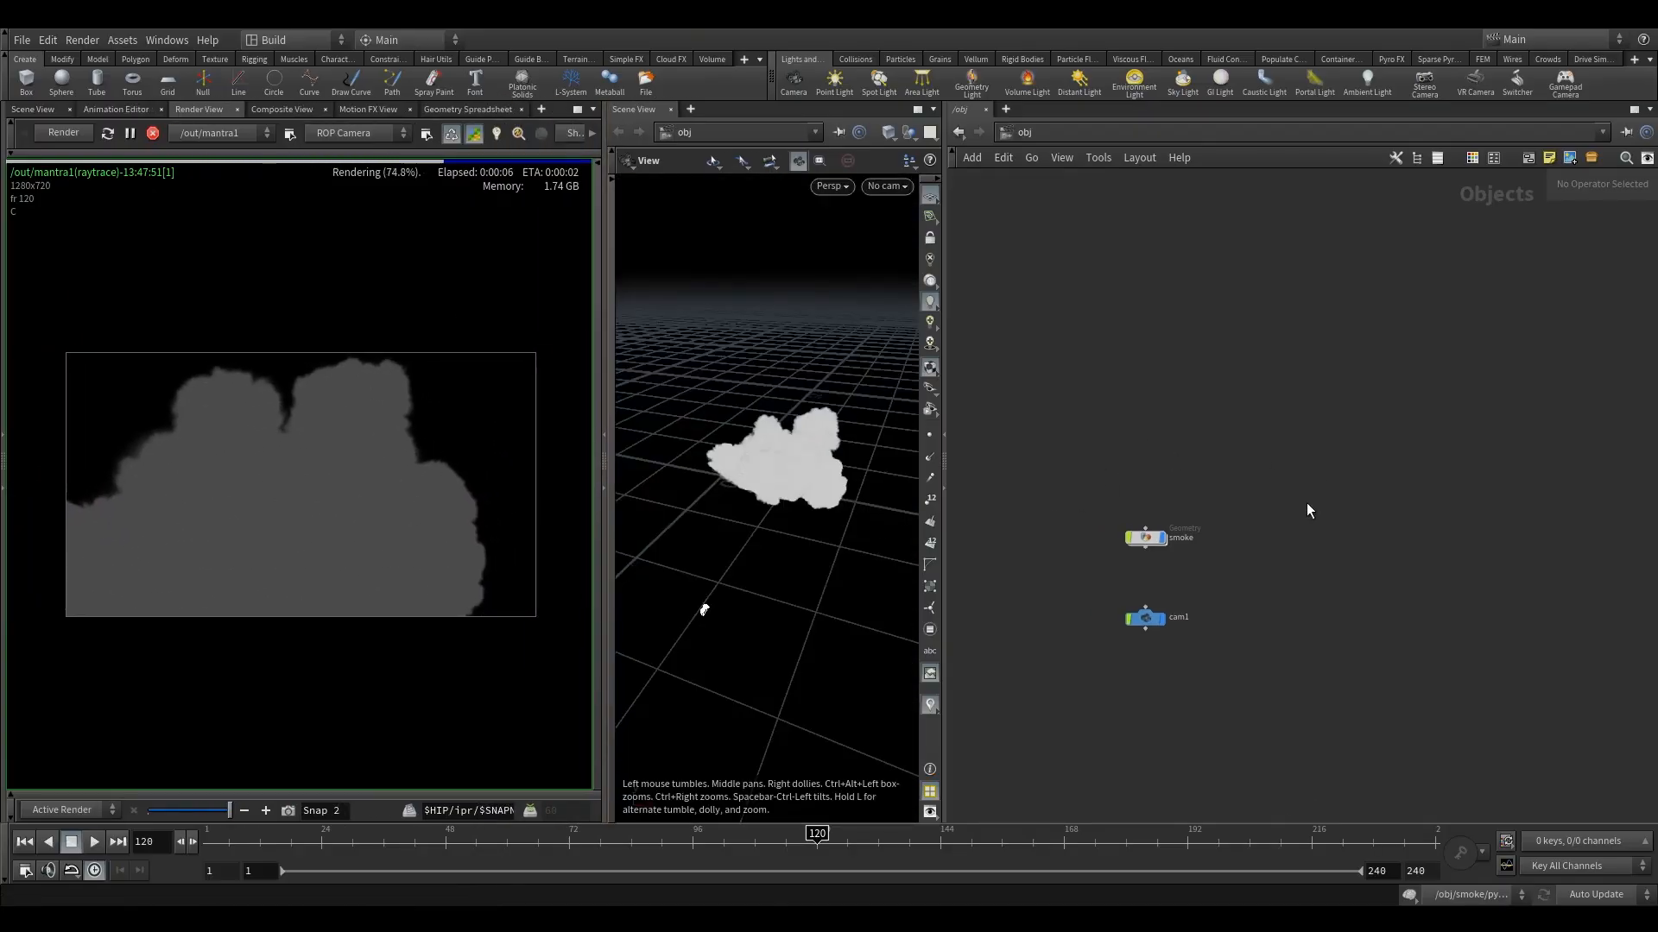
{"action": "key", "text": "Tab"}
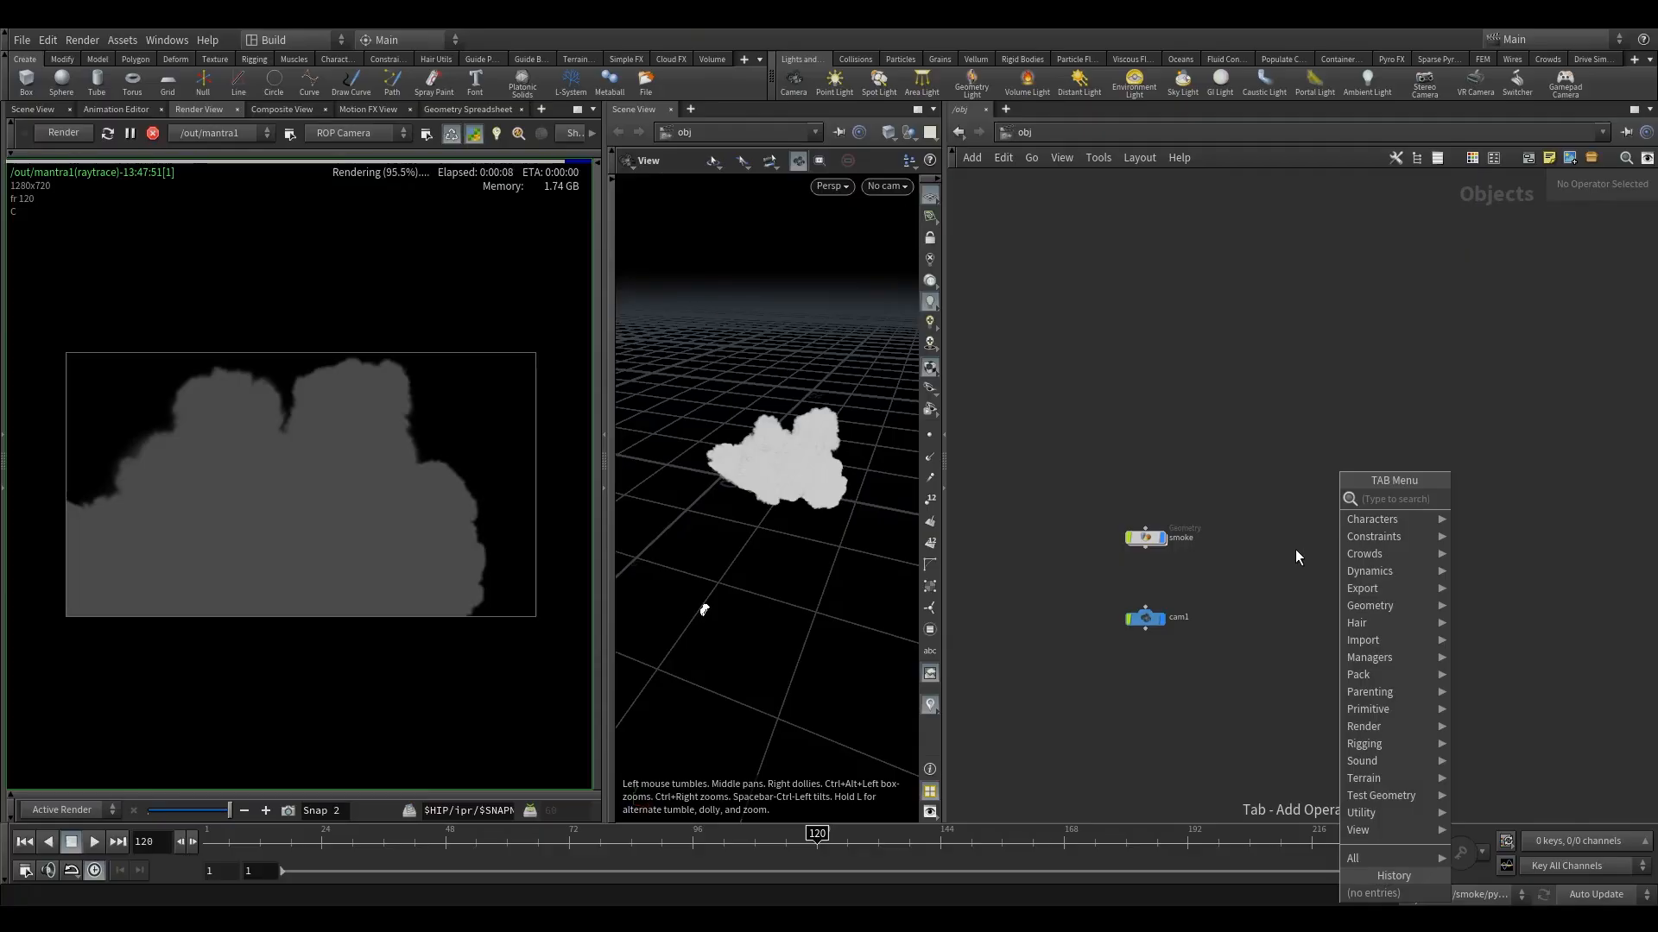
{"action": "type", "text": "po"}
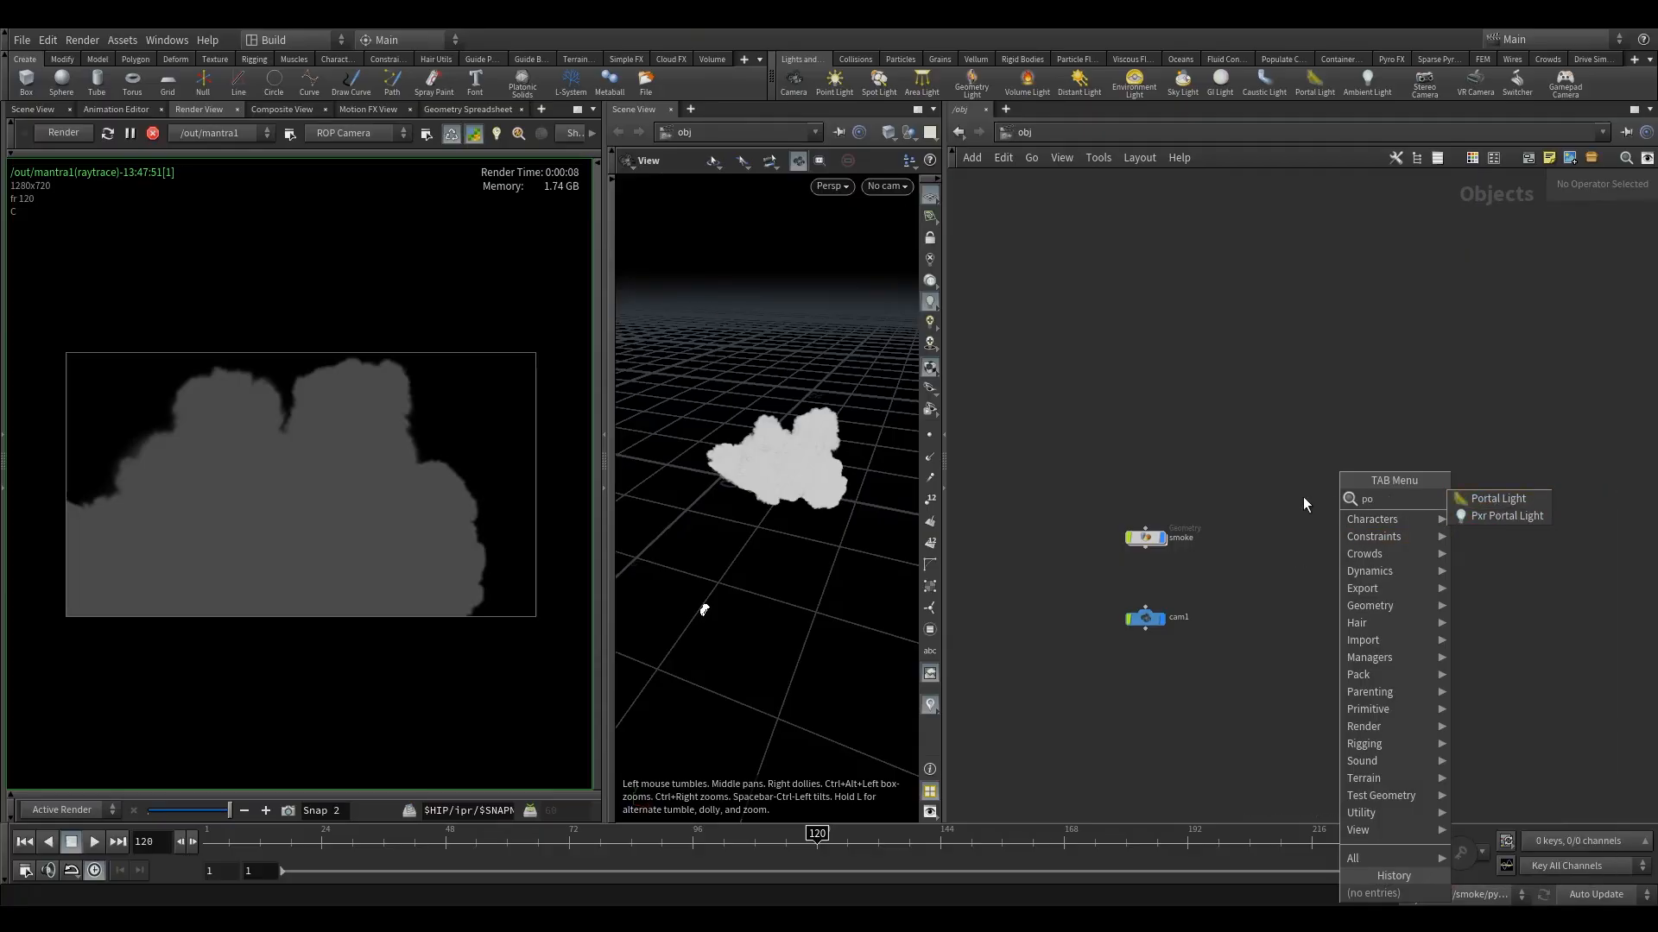
{"action": "key", "text": "Escape"}
Add a Light object to the scene and place its node above the smoke node
{"action": "key", "text": "Tab"}
{"action": "type", "text": "li"}
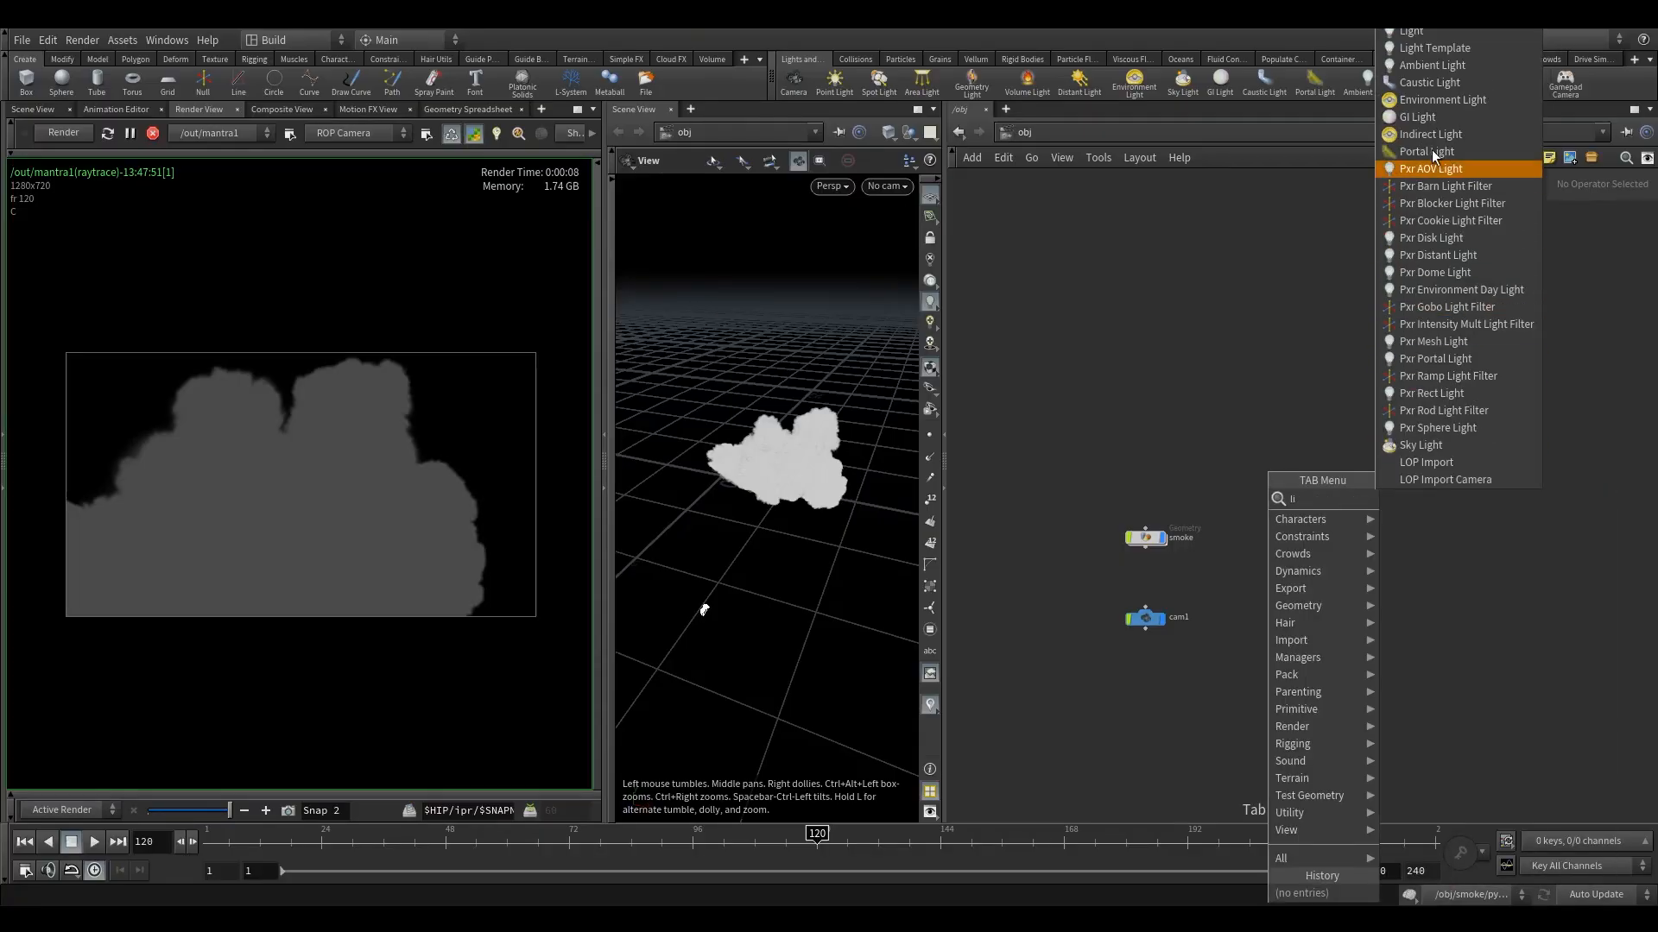
{"action": "left_click", "coordinate": [1417, 33]}
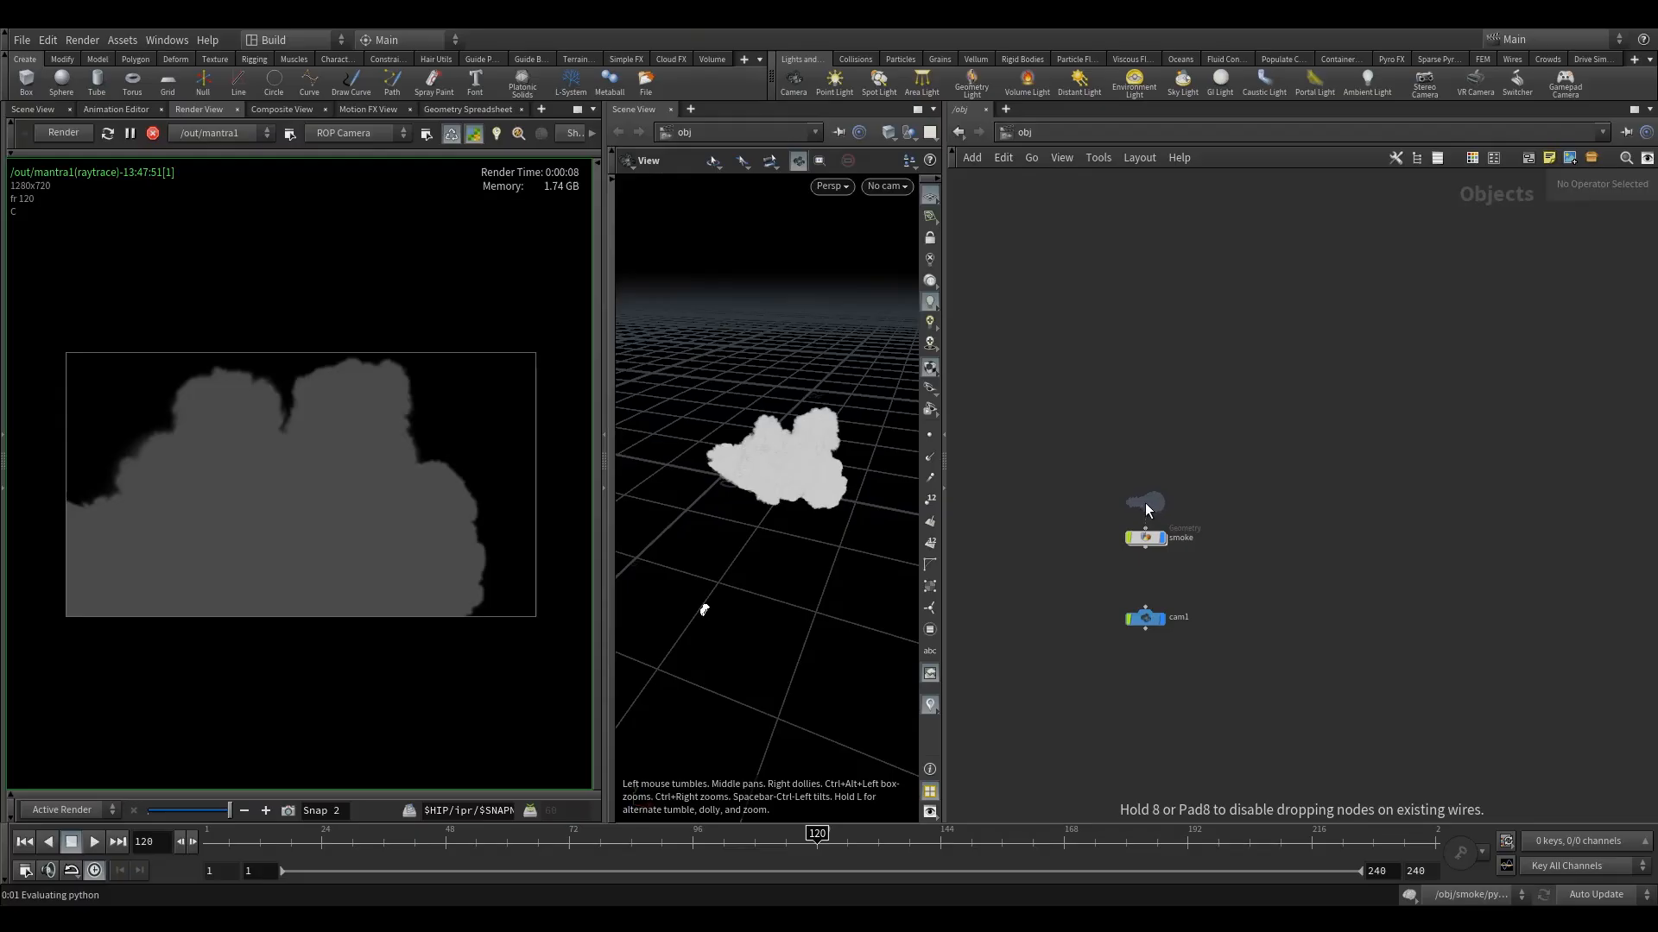
{"action": "left_click", "coordinate": [1145, 503]}
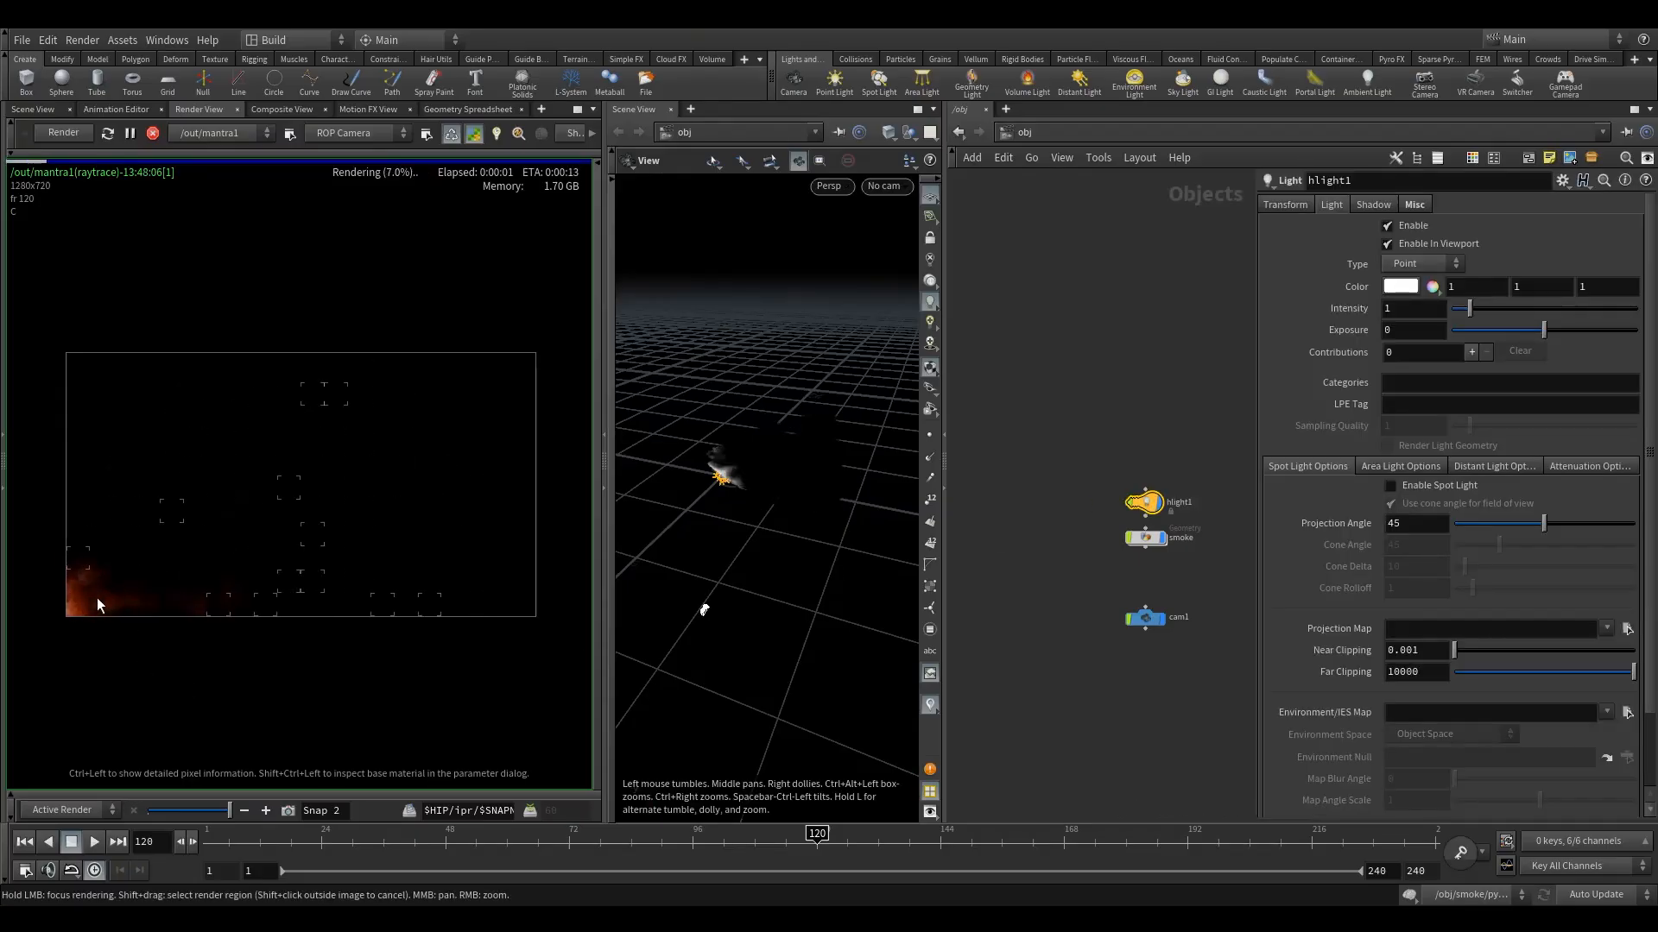
{"action": "middle_click_drag", "start_coordinate": [1191, 432], "coordinate": [1148, 495]}
{"action": "left_click_drag", "start_coordinate": [1106, 568], "coordinate": [1107, 525]}
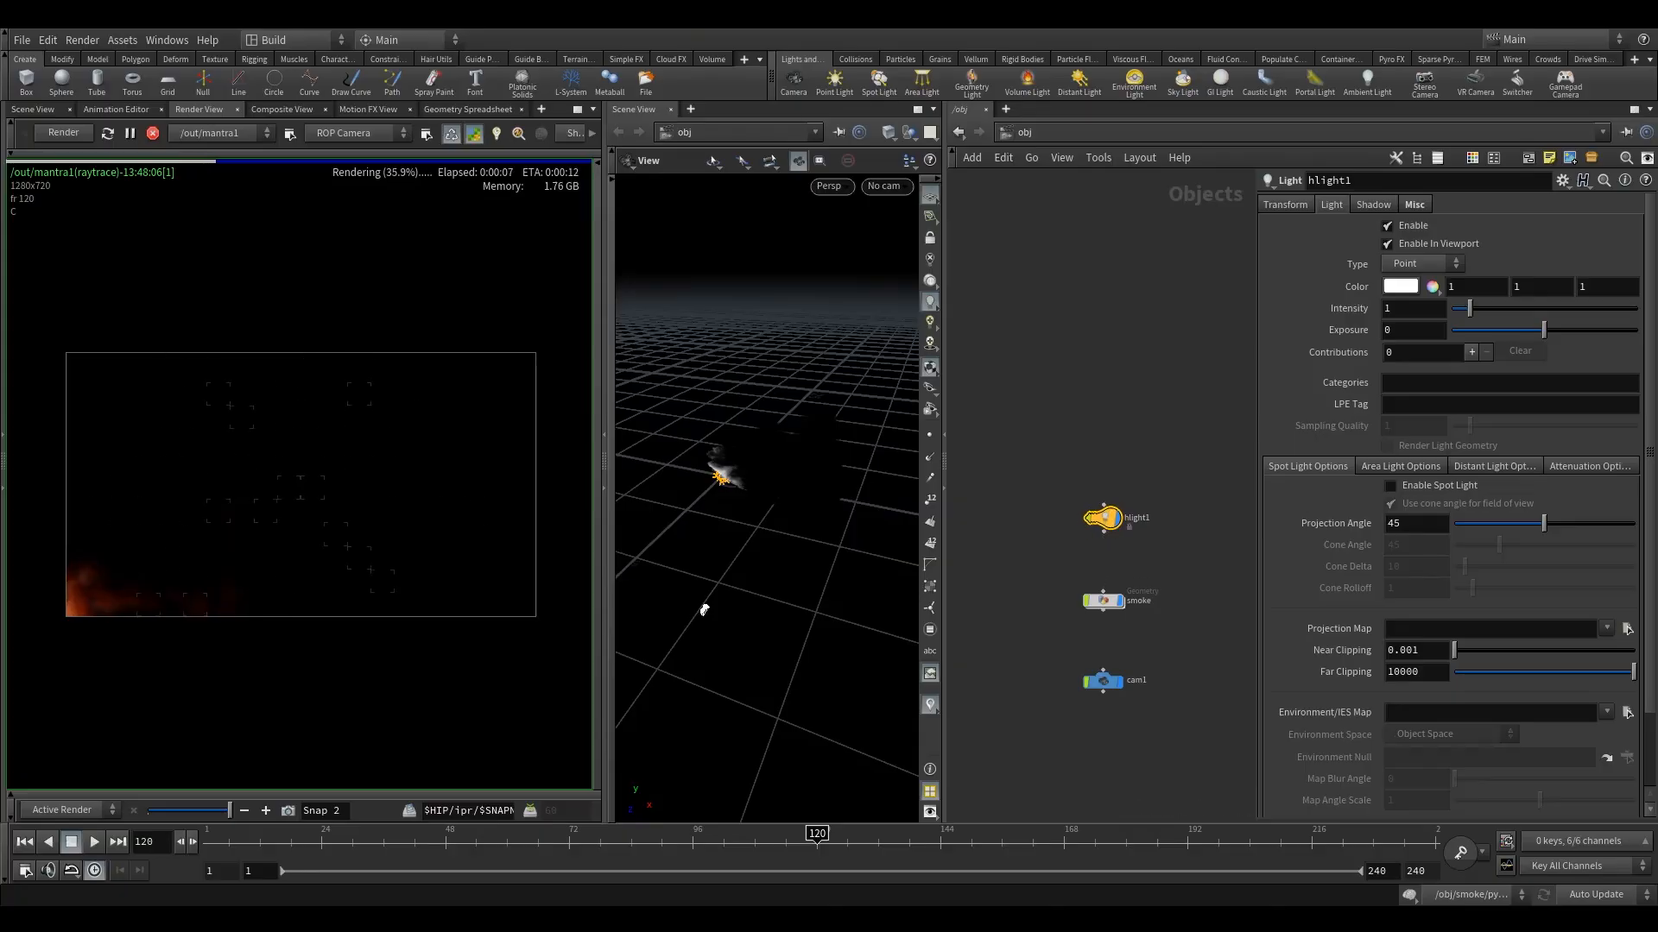
Activate the new point light's transform handle and move the light far behind the smoke
{"action": "left_click_drag", "start_coordinate": [750, 479], "coordinate": [727, 498]}
{"action": "mouse_move", "coordinate": [727, 498]}
{"action": "right_mouse_down"}
{"action": "mouse_move", "coordinate": [772, 524]}
{"action": "mouse_move", "coordinate": [718, 498]}
{"action": "right_mouse_up"}
{"action": "key", "text": "Return"}
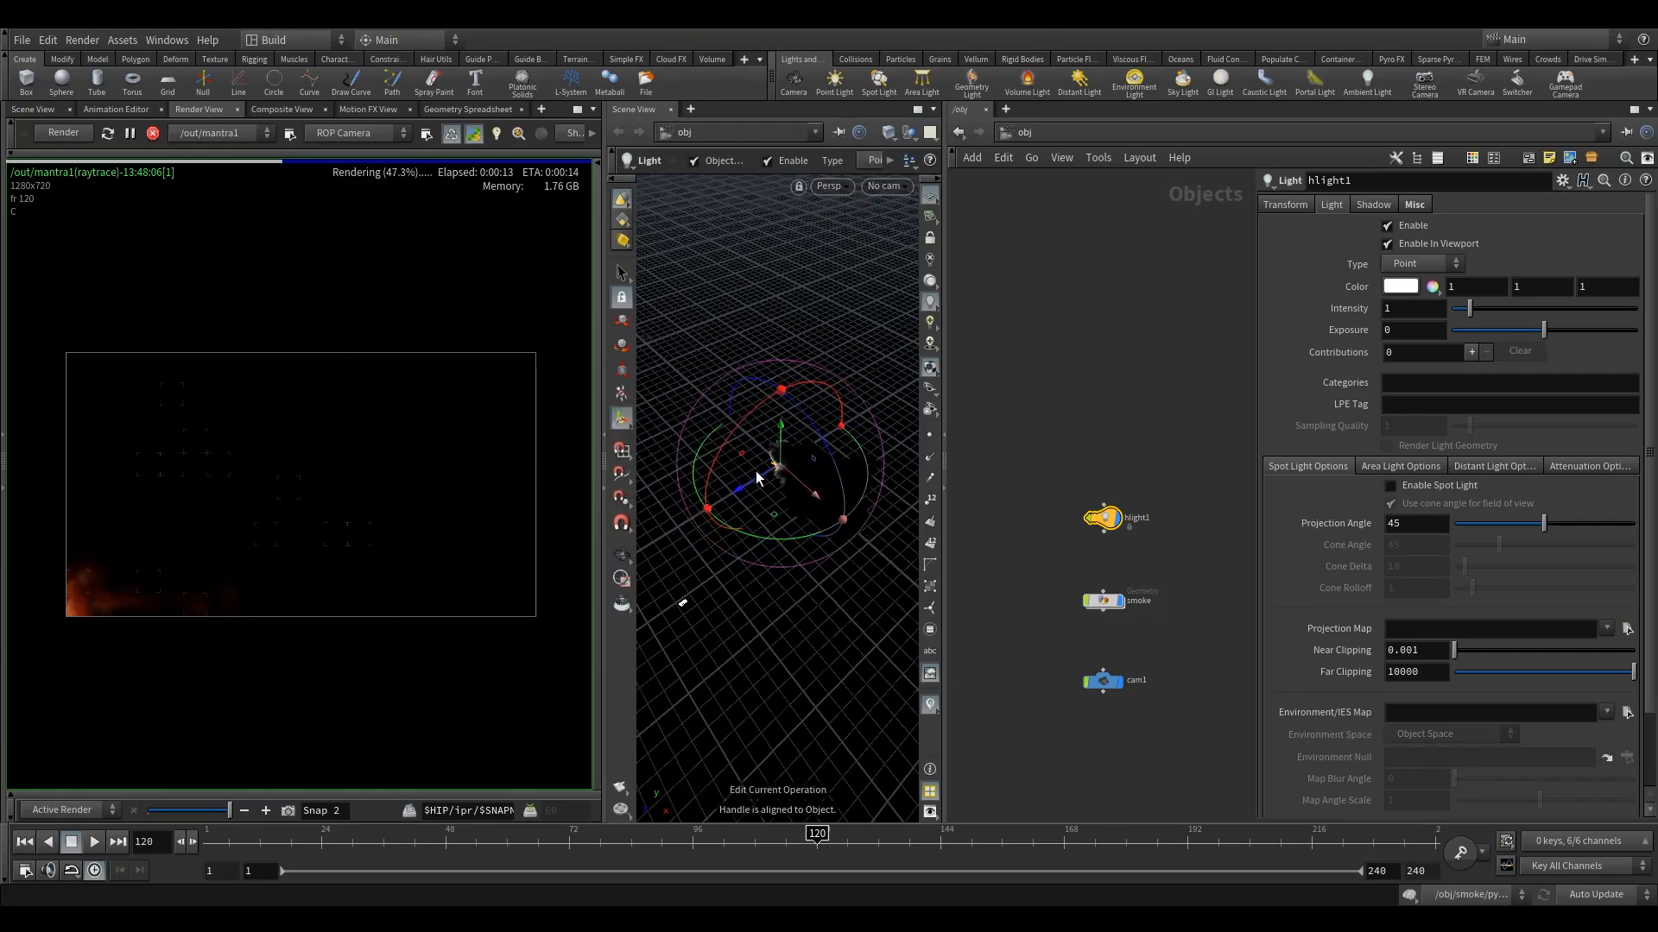
{"action": "left_click_drag", "start_coordinate": [757, 478], "coordinate": [911, 491]}
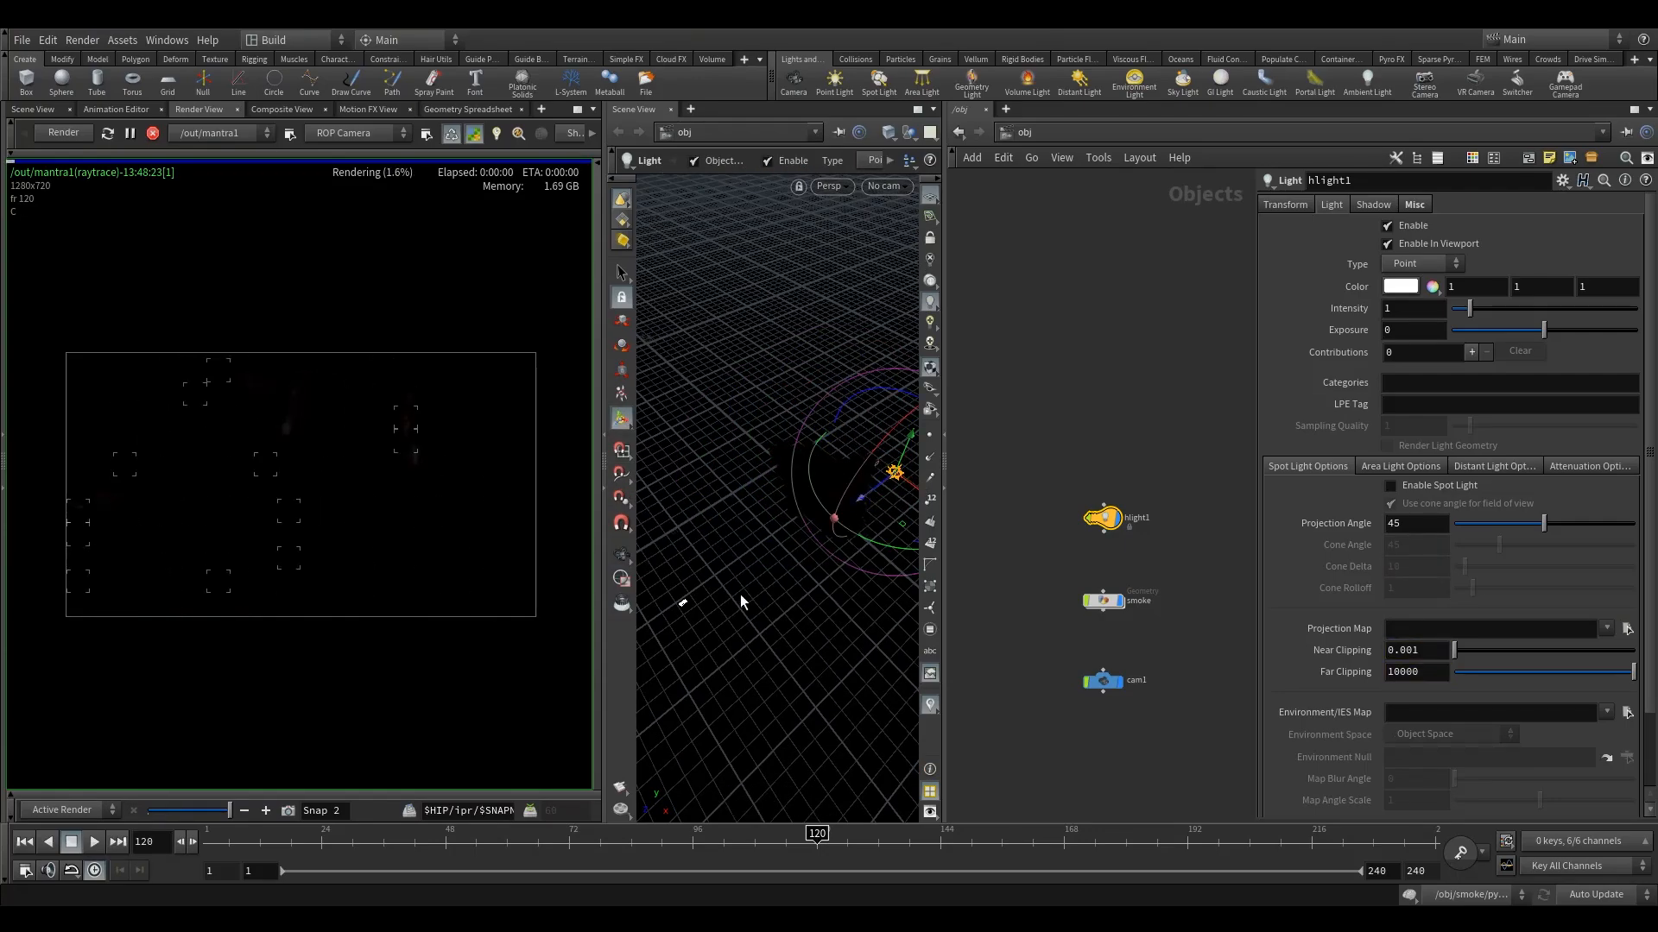
Raise the point light above the smoke and shift it a little further back in depth
{"action": "left_click_drag", "start_coordinate": [805, 598], "coordinate": [811, 573], "text": "alt"}
{"action": "middle_click_drag", "start_coordinate": [811, 573], "coordinate": [697, 606], "text": "alt"}
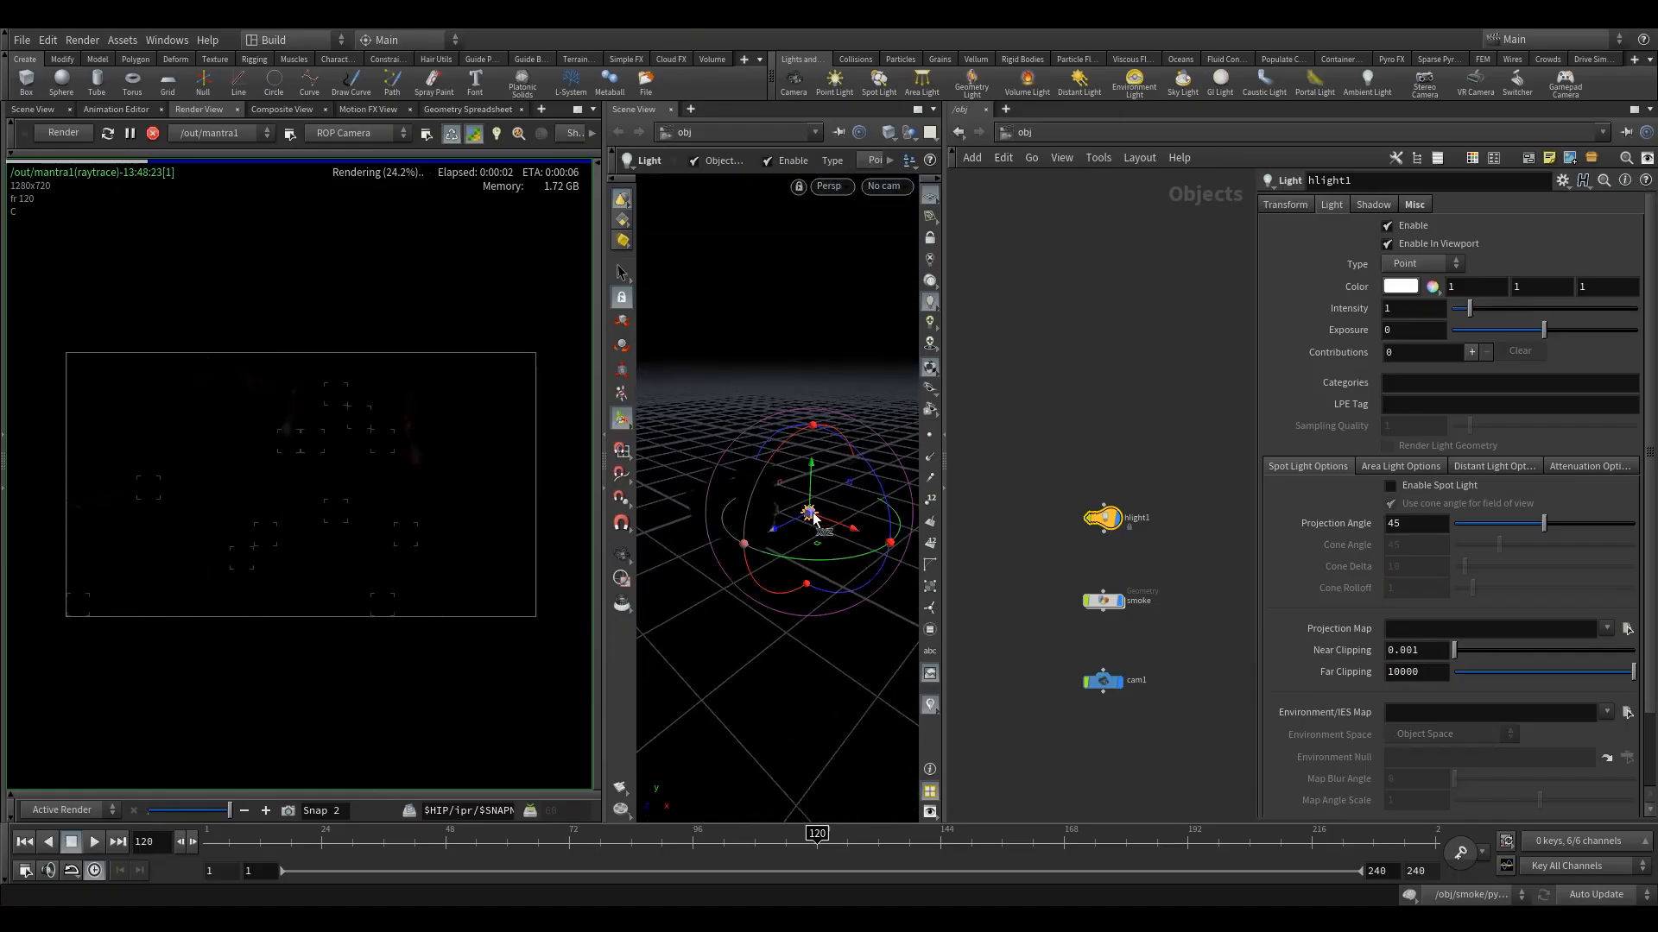
{"action": "left_click_drag", "start_coordinate": [809, 495], "coordinate": [828, 416]}
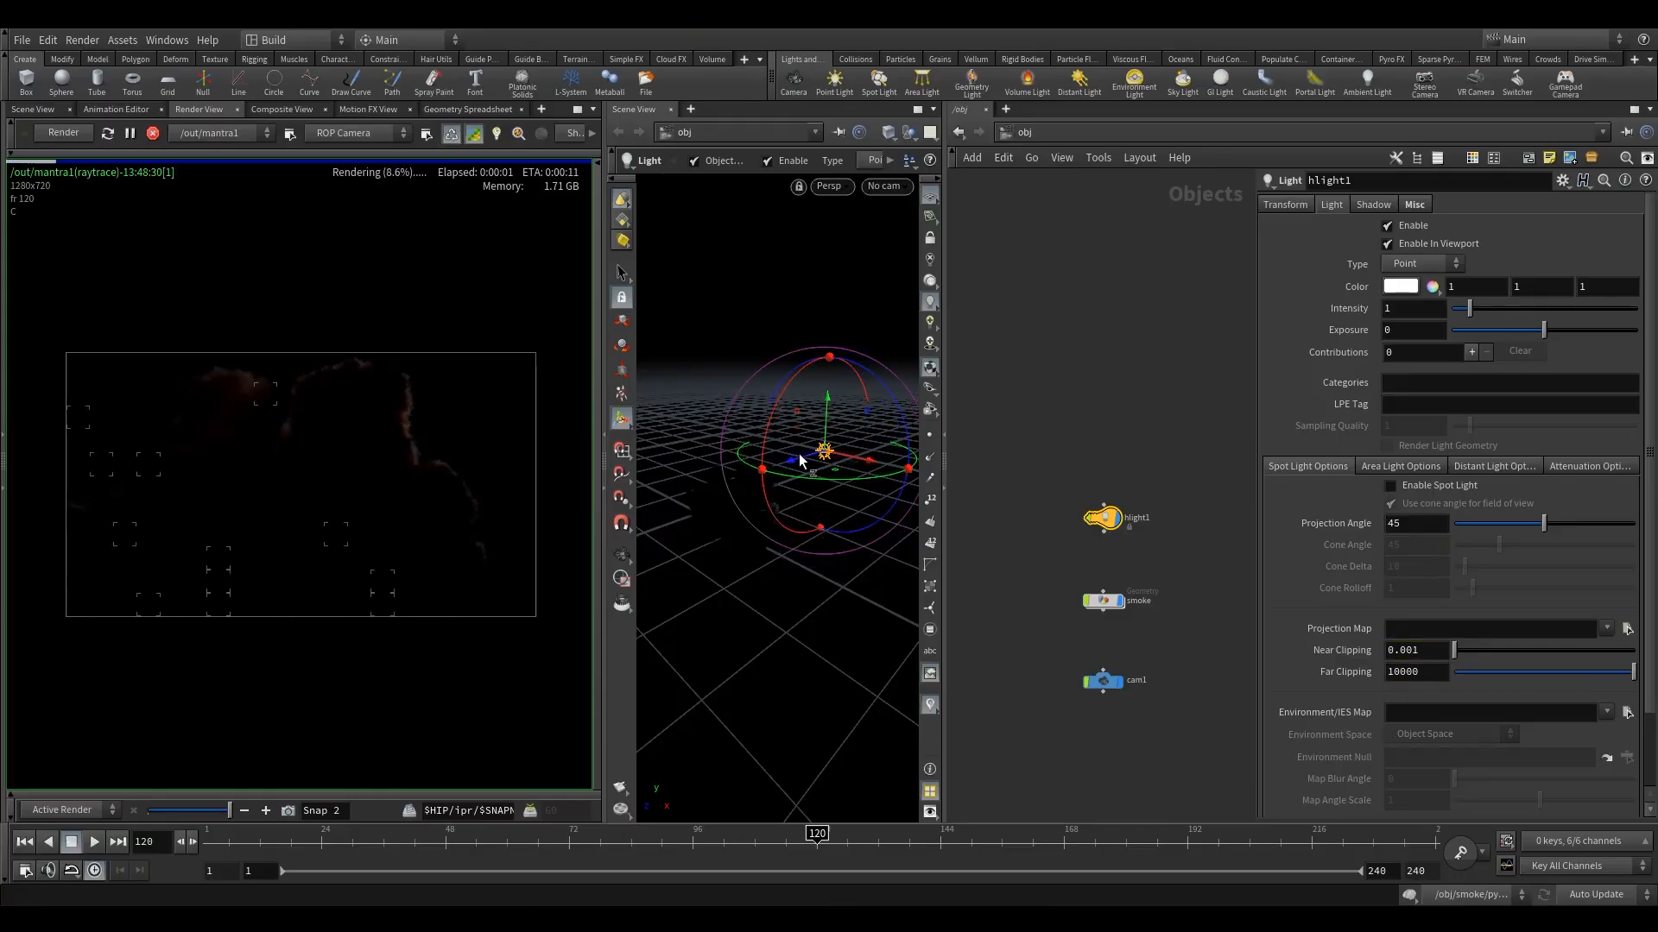
{"action": "left_click_drag", "start_coordinate": [797, 467], "coordinate": [824, 460]}
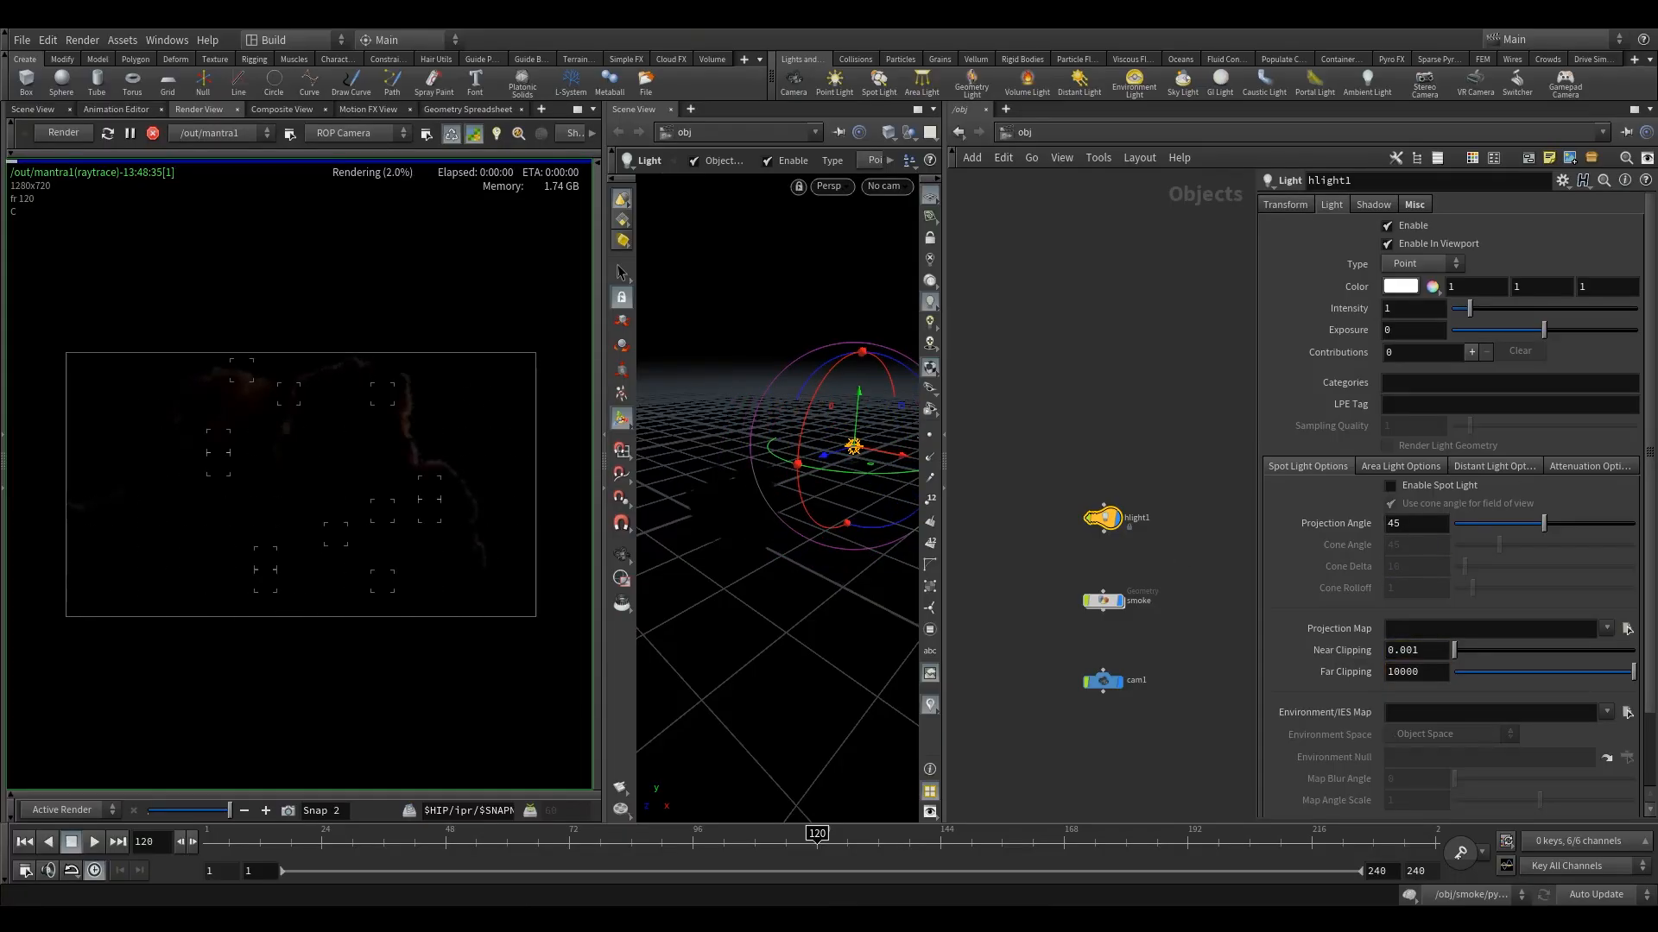
Undo the last move of the point light
{"action": "left_click_drag", "start_coordinate": [798, 534], "coordinate": [717, 570]}
{"action": "key", "text": "ctrl+z"}
{"action": "mouse_move", "coordinate": [837, 526]}
{"action": "left_mouse_down", "text": "alt"}
{"action": "mouse_move", "coordinate": [743, 566]}
{"action": "mouse_move", "coordinate": [774, 533]}
{"action": "mouse_move", "coordinate": [858, 529]}
{"action": "mouse_move", "coordinate": [844, 547]}
{"action": "left_mouse_up", "text": "alt"}
{"action": "key", "text": "Return"}
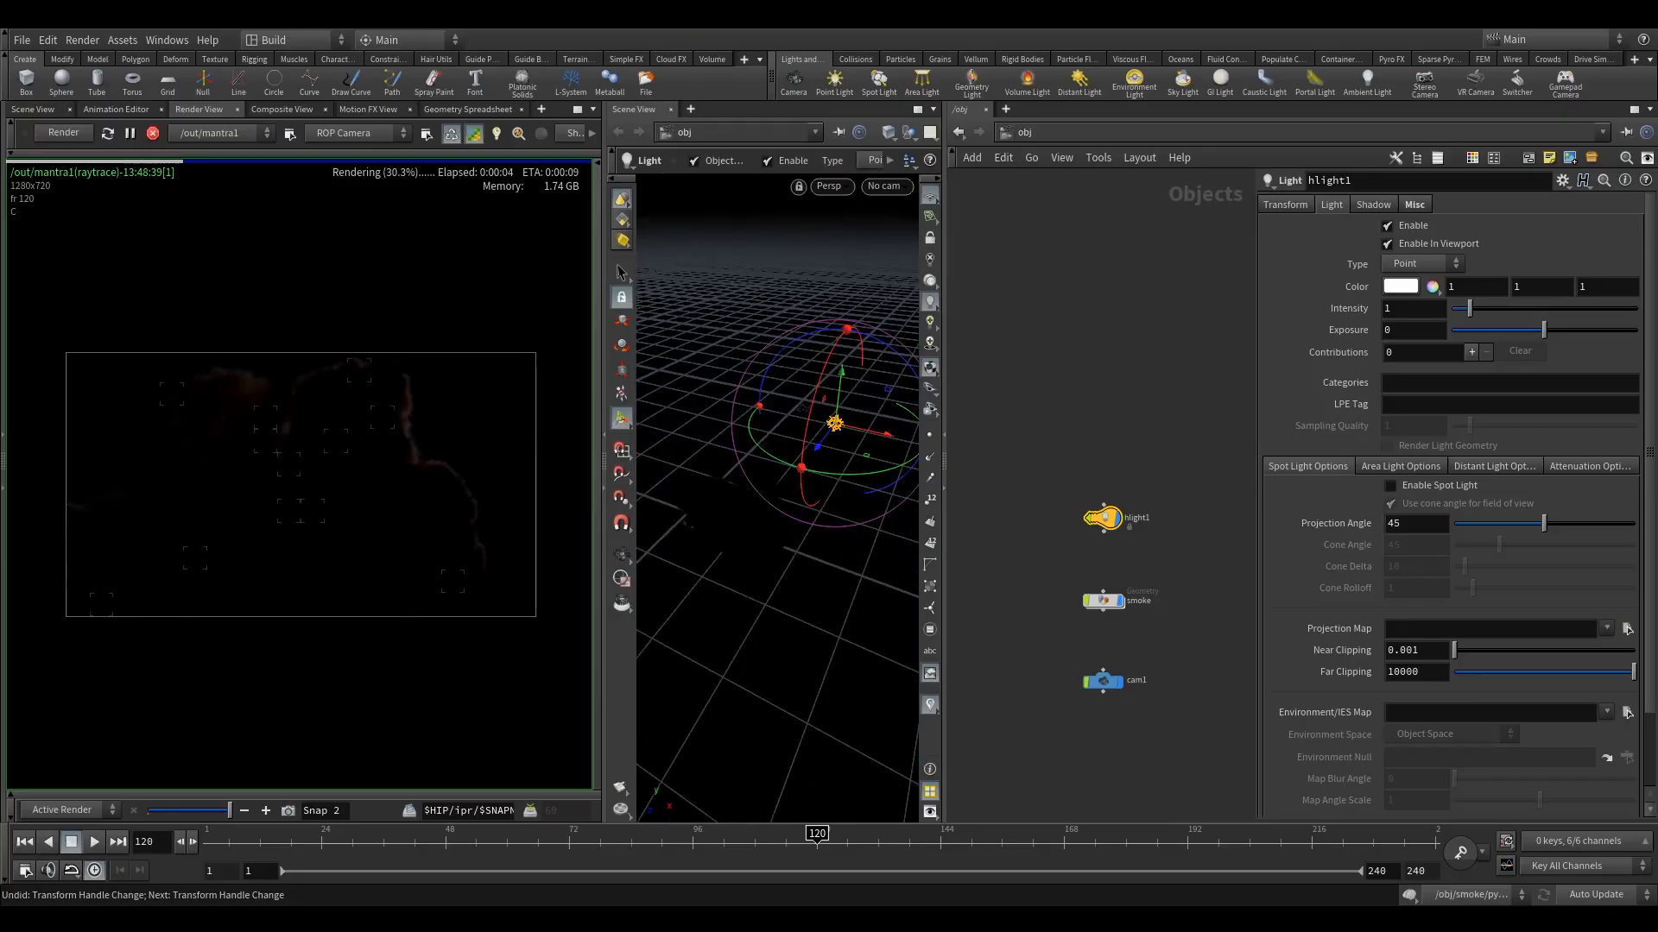
Set the point light's intensity to 50
{"action": "left_click", "coordinate": [1420, 312]}
{"action": "type", "text": "50"}
{"action": "key", "text": "Return"}
Set the point light's intensity to 100
{"action": "left_click_drag", "start_coordinate": [1416, 312], "coordinate": [1286, 321]}
{"action": "type", "text": "100"}
{"action": "key", "text": "Return"}
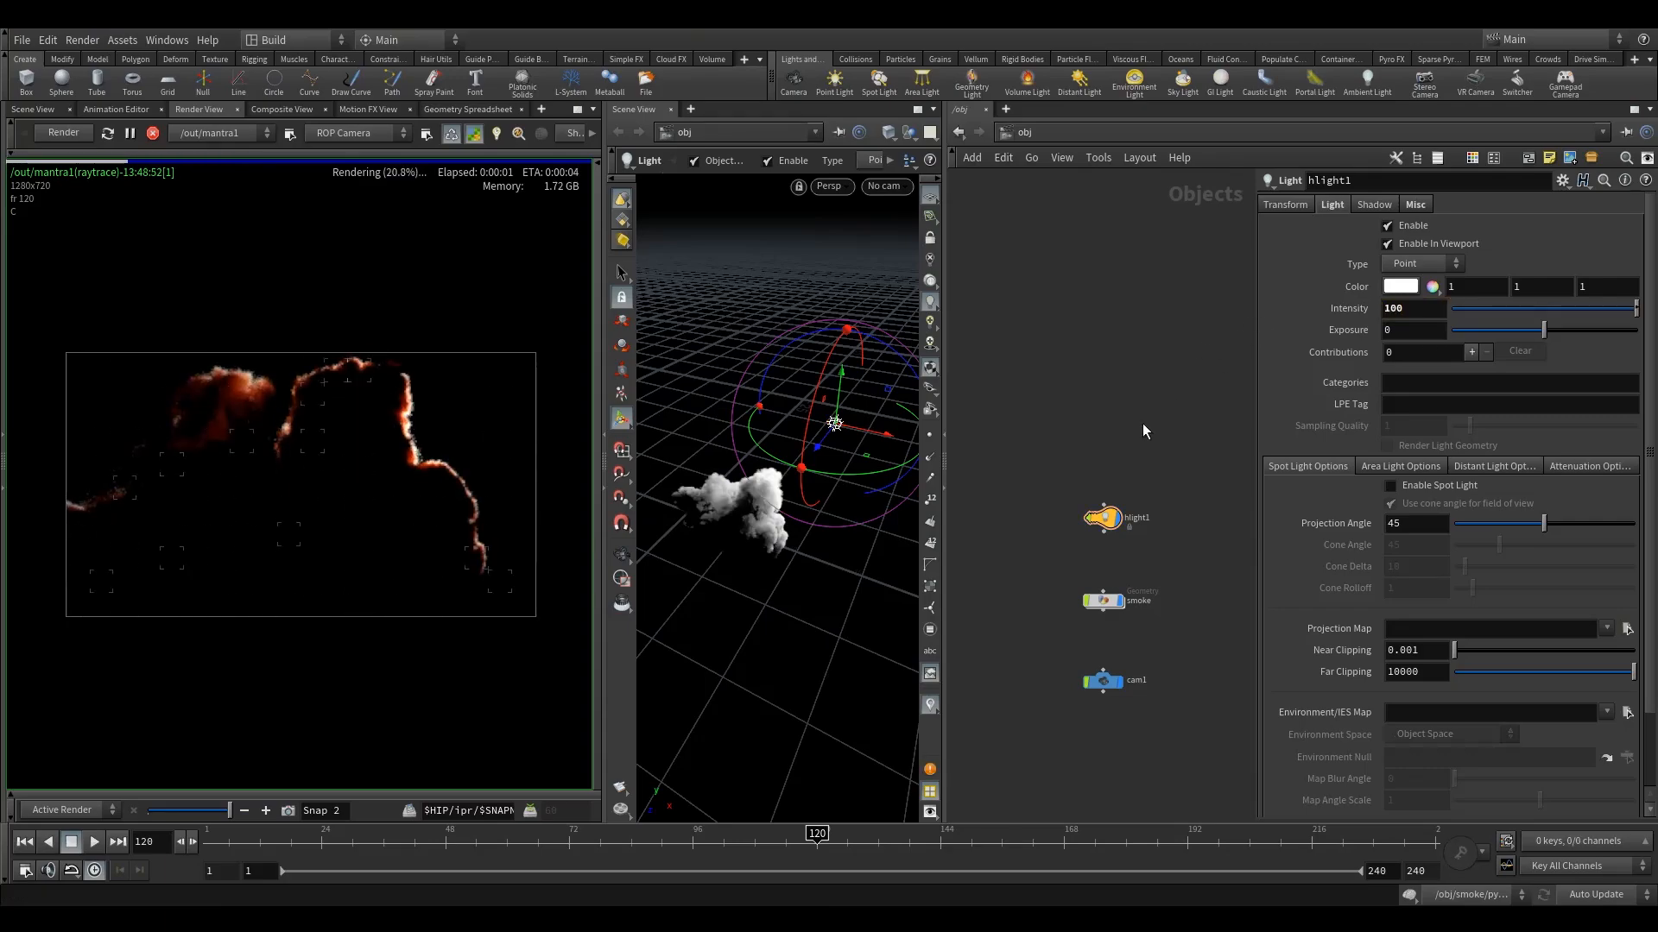
Tint the point light pale blue with red at 0.747 and green at 0.8
{"action": "left_click", "coordinate": [1400, 286]}
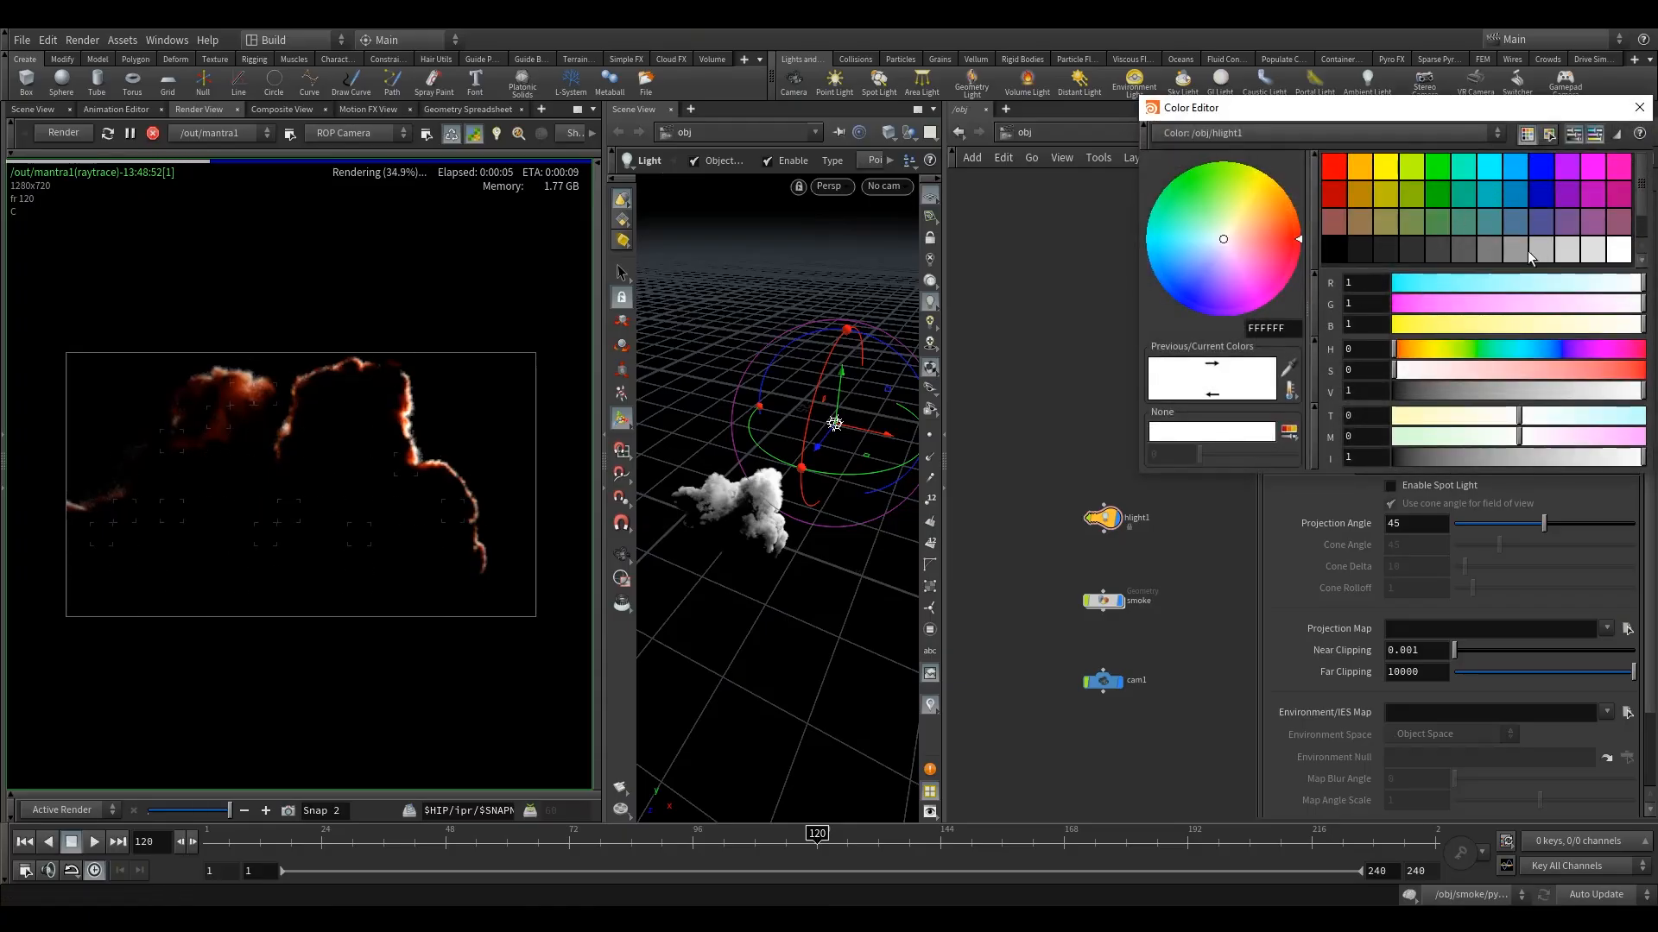
{"action": "mouse_move", "coordinate": [1584, 283]}
{"action": "left_mouse_down"}
{"action": "mouse_move", "coordinate": [1608, 289]}
{"action": "mouse_move", "coordinate": [1581, 299]}
{"action": "left_mouse_up"}
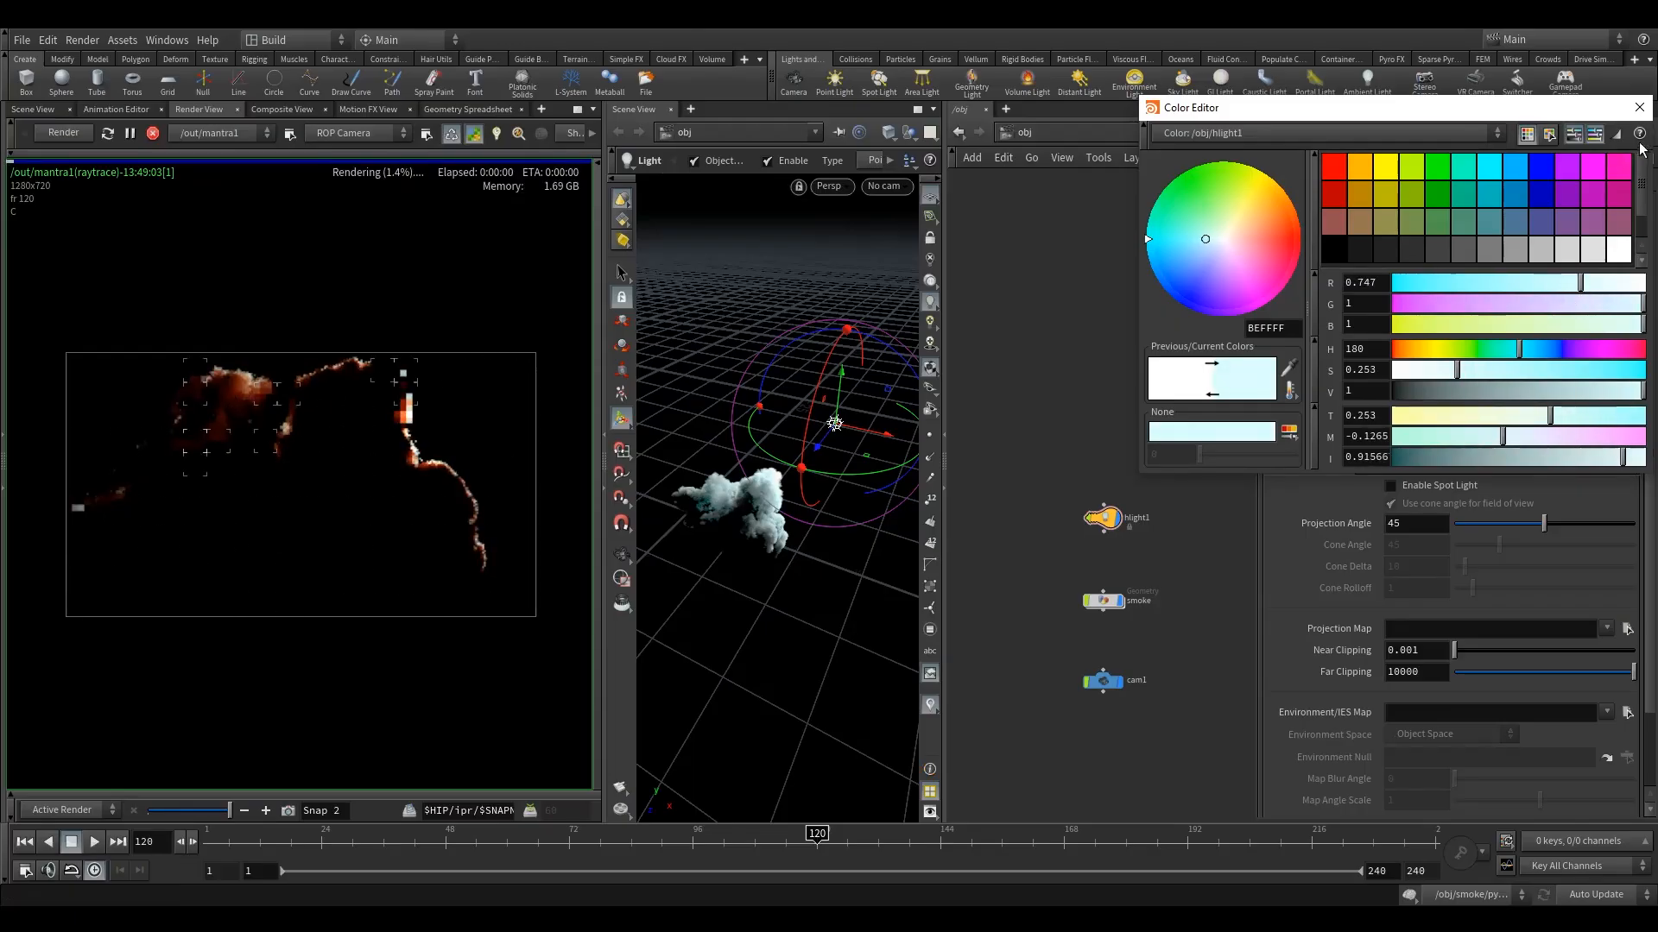
{"action": "left_click", "coordinate": [1639, 108]}
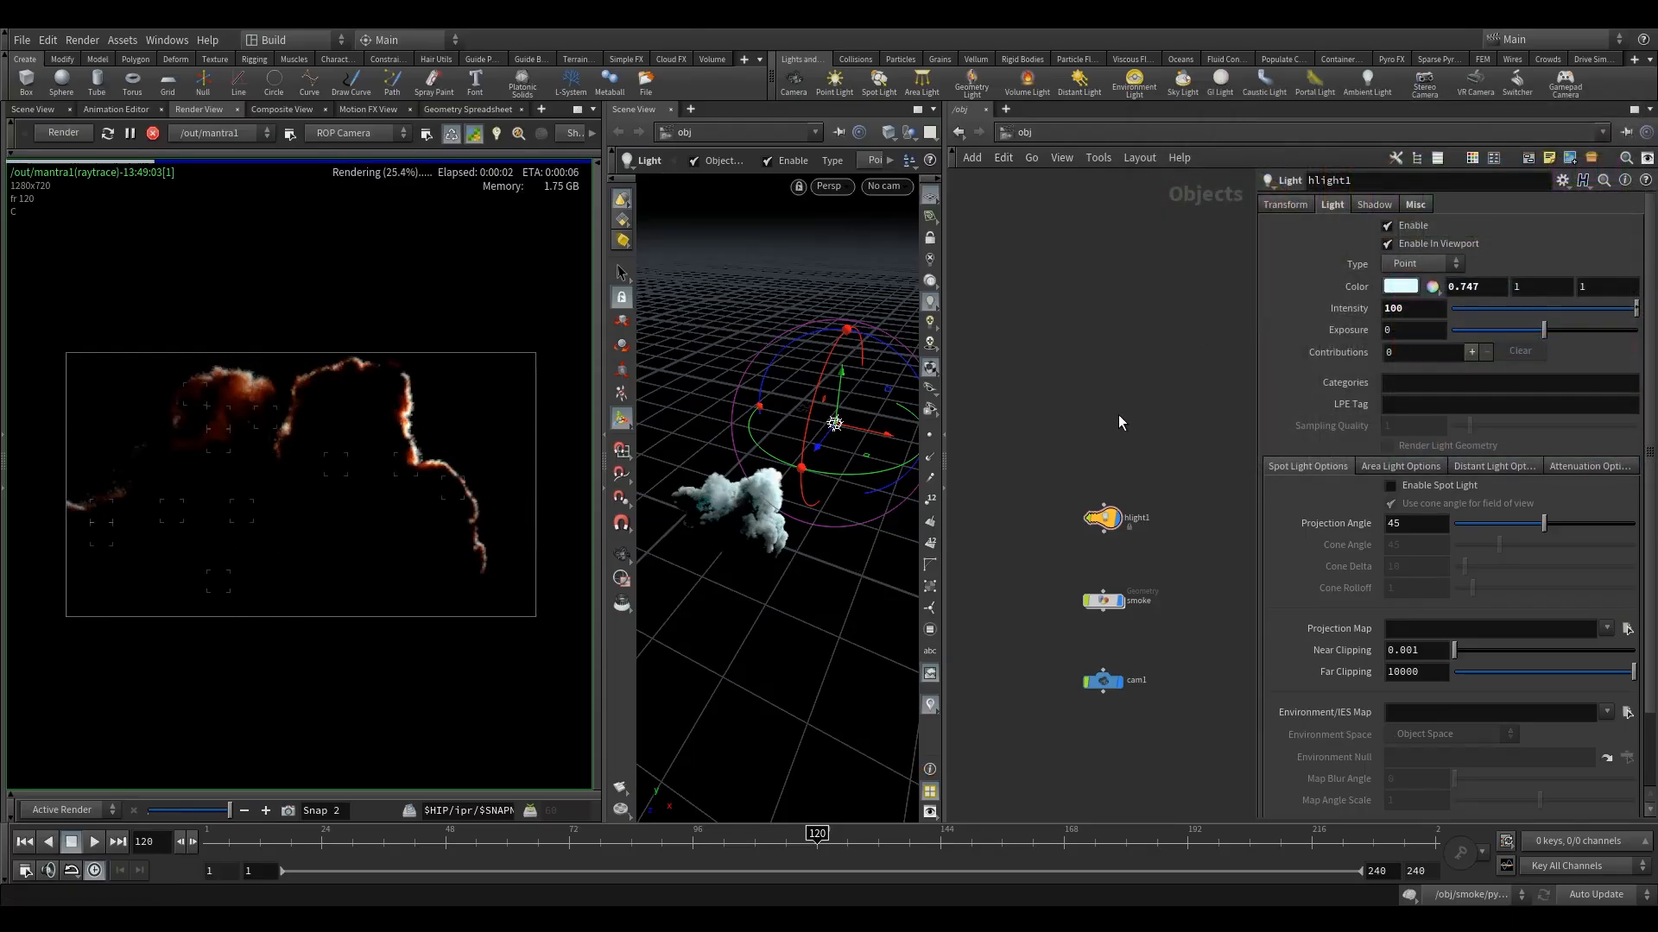
{"action": "middle_click_drag", "start_coordinate": [1540, 286], "coordinate": [1468, 287]}
Move the light's node beside the smoke node and place a duplicate of it directly below
{"action": "middle_click_drag", "start_coordinate": [1157, 459], "coordinate": [1131, 343]}
{"action": "left_click_drag", "start_coordinate": [1051, 347], "coordinate": [1229, 490]}
{"action": "middle_click_drag", "start_coordinate": [1109, 567], "coordinate": [1048, 545]}
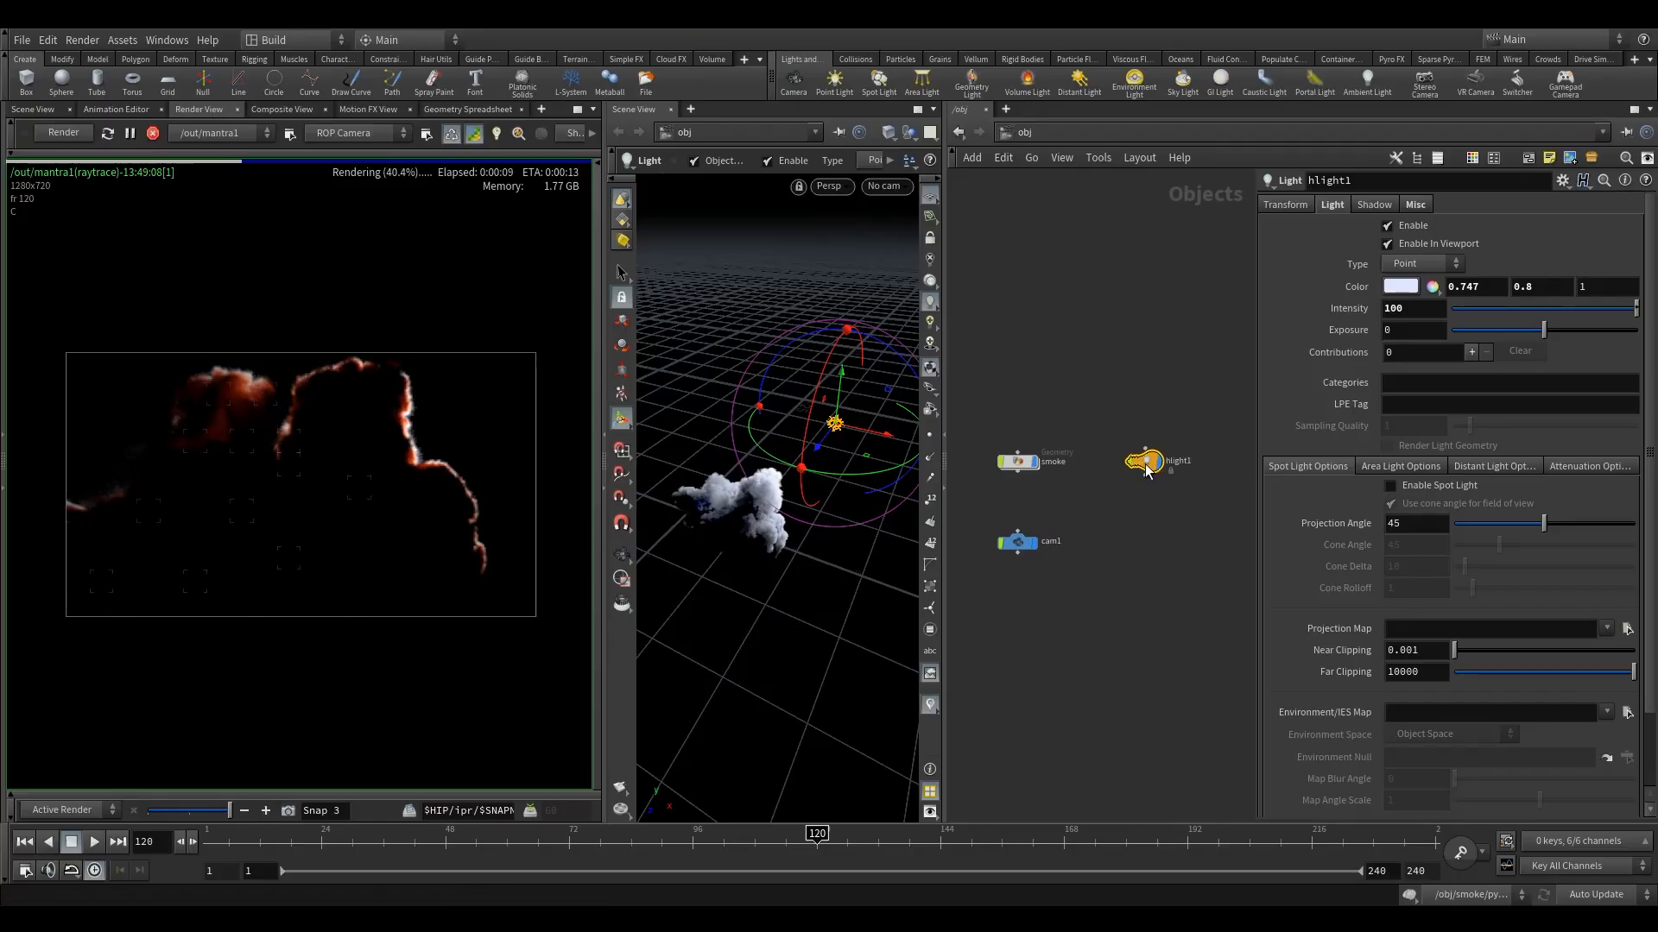
{"action": "left_click_drag", "start_coordinate": [1147, 460], "coordinate": [1153, 526], "text": "alt"}
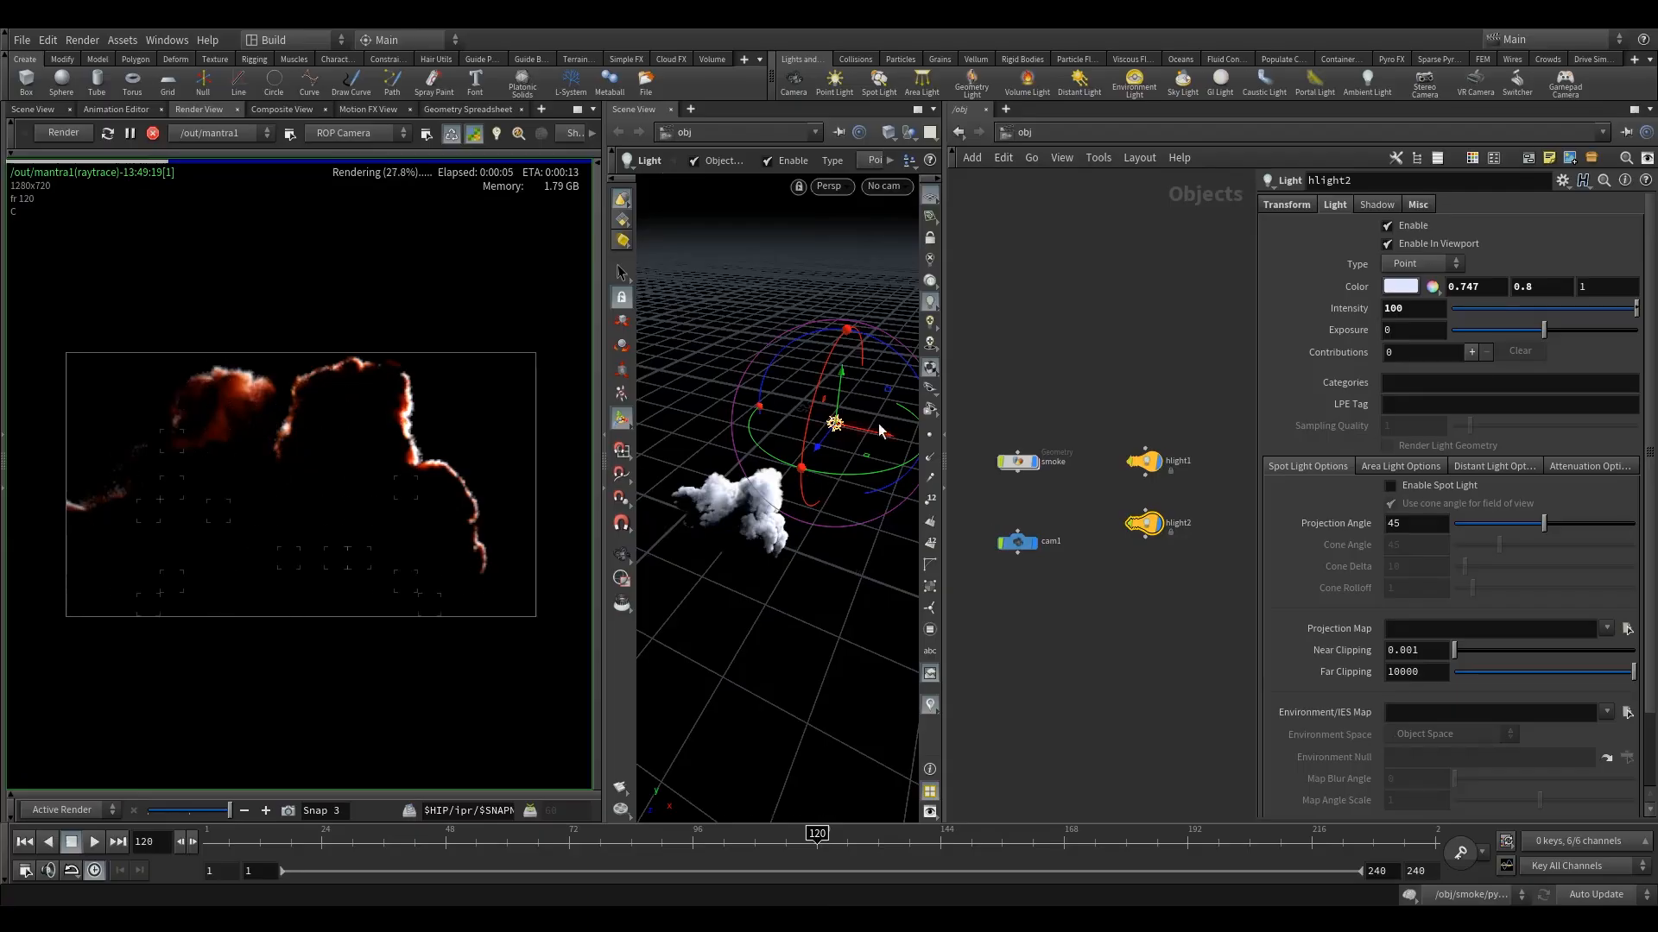
Move the duplicated light across to the opposite side of the smoke and lower it
{"action": "left_click_drag", "start_coordinate": [894, 435], "coordinate": [733, 433]}
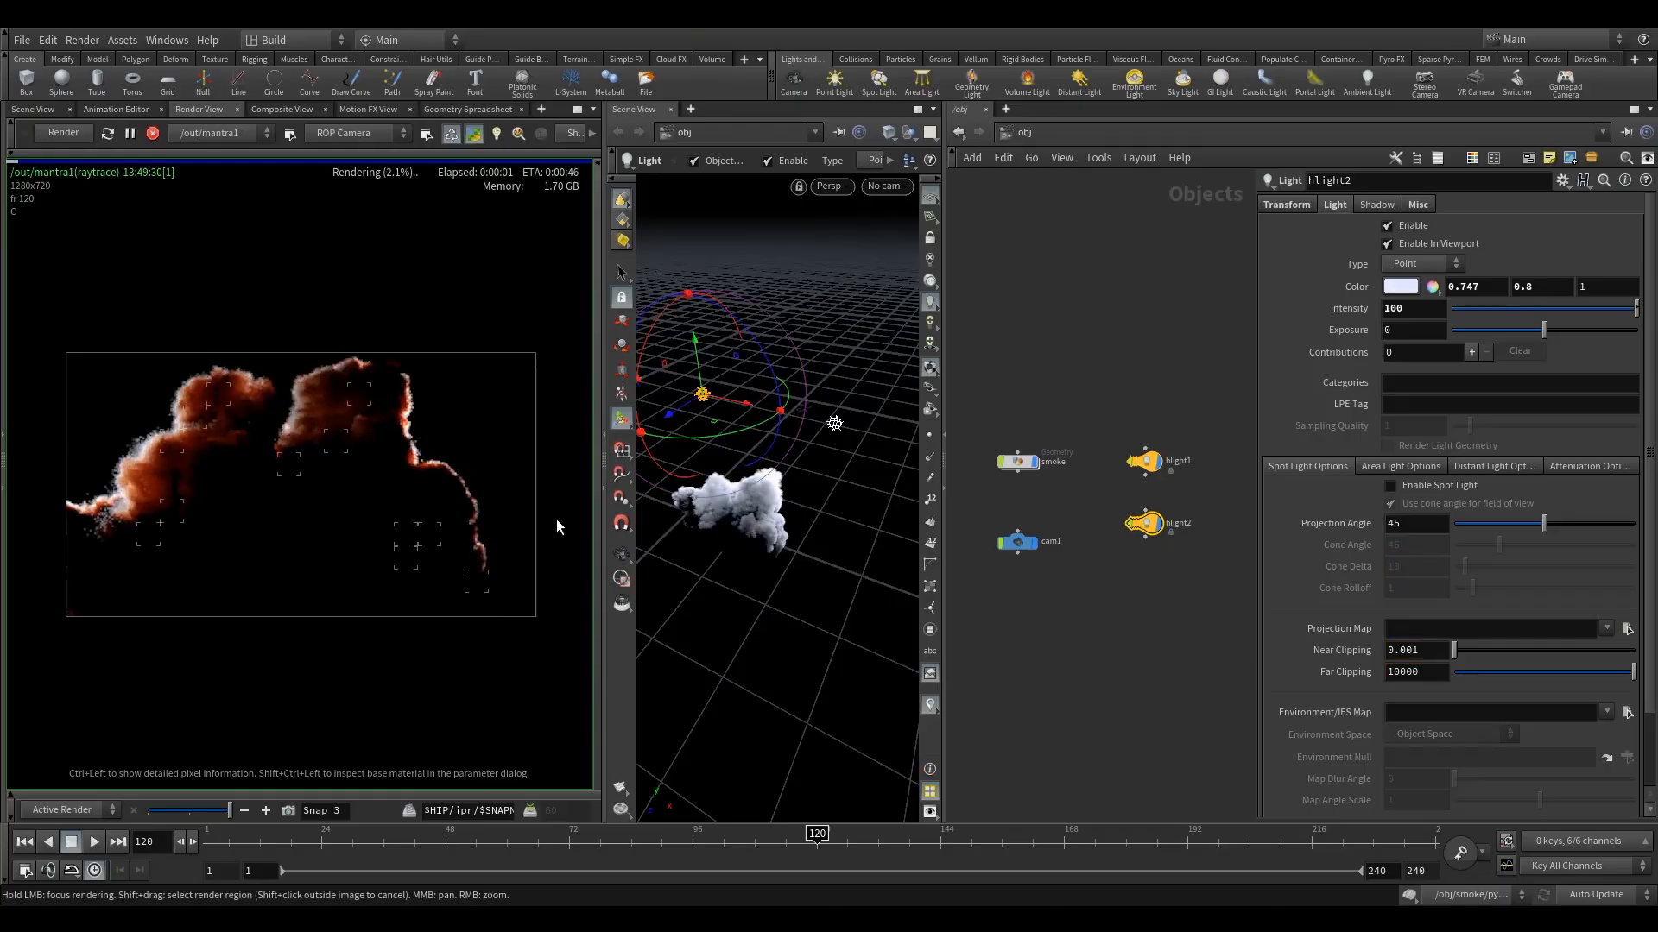
{"action": "key", "text": "space"}
{"action": "left_click_drag", "start_coordinate": [748, 507], "coordinate": [821, 614]}
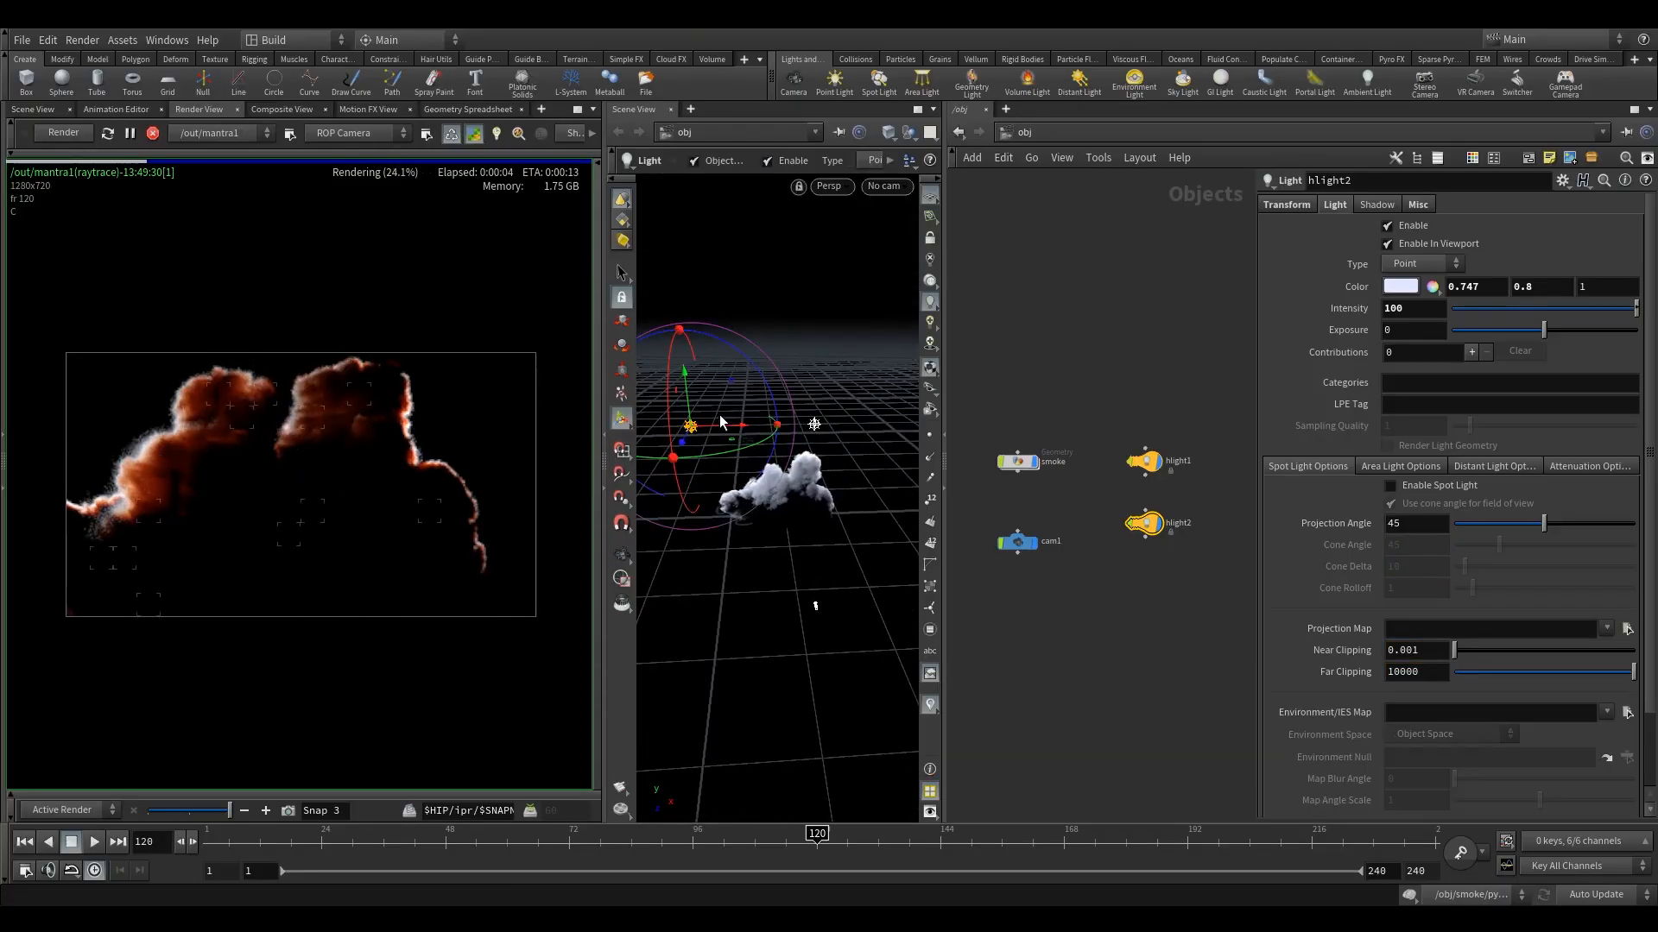
{"action": "left_click_drag", "start_coordinate": [682, 398], "coordinate": [716, 474]}
{"action": "key", "text": "space"}
{"action": "scroll", "coordinate": [768, 489], "scroll_direction": "down", "scroll_amount": 1}
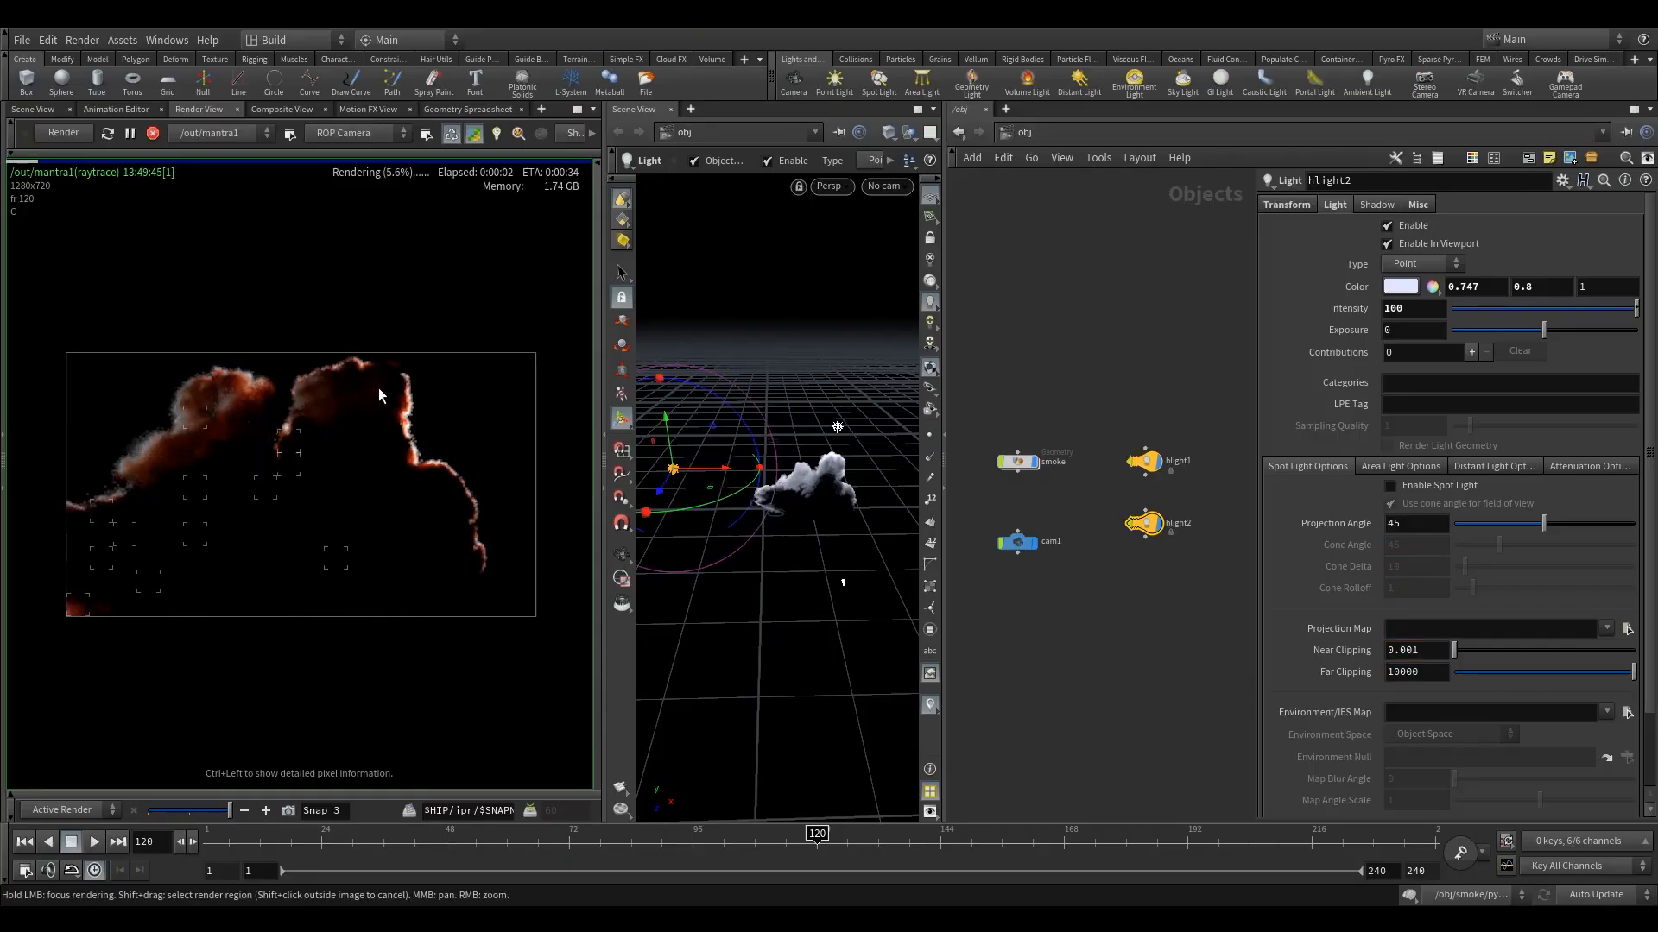
{"action": "key", "text": "Escape"}
{"action": "left_click_drag", "start_coordinate": [776, 498], "coordinate": [768, 521], "text": "alt"}
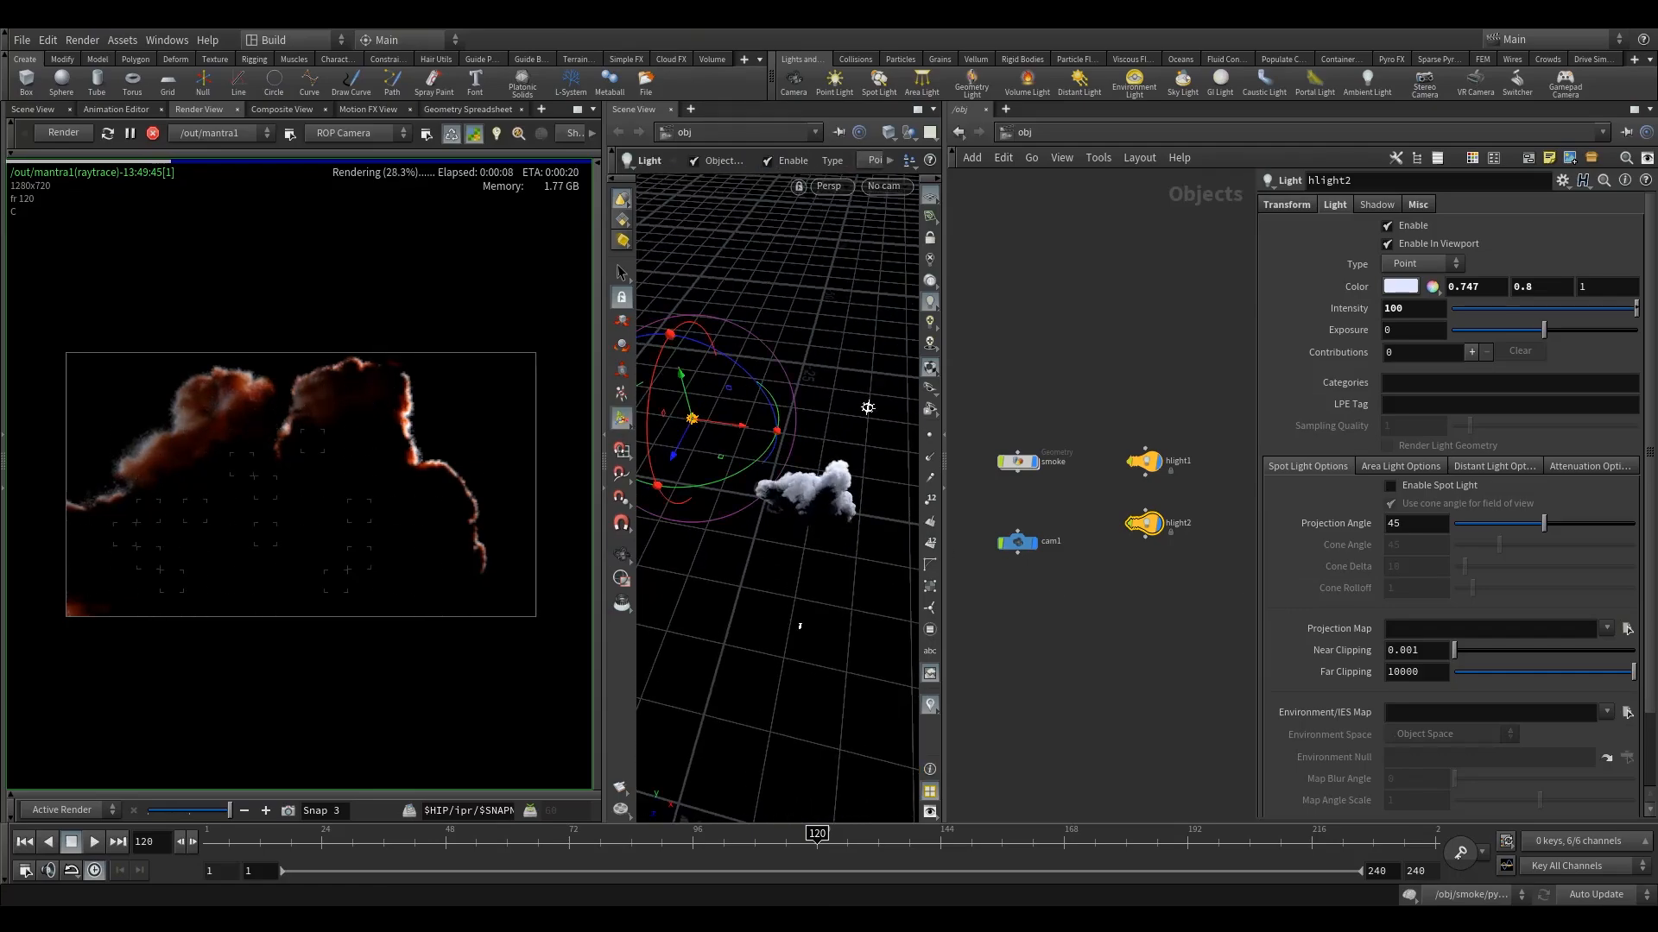
Set the duplicated light's intensity to 200 and its colour to white with all channels at 1
{"action": "left_click", "coordinate": [1387, 308]}
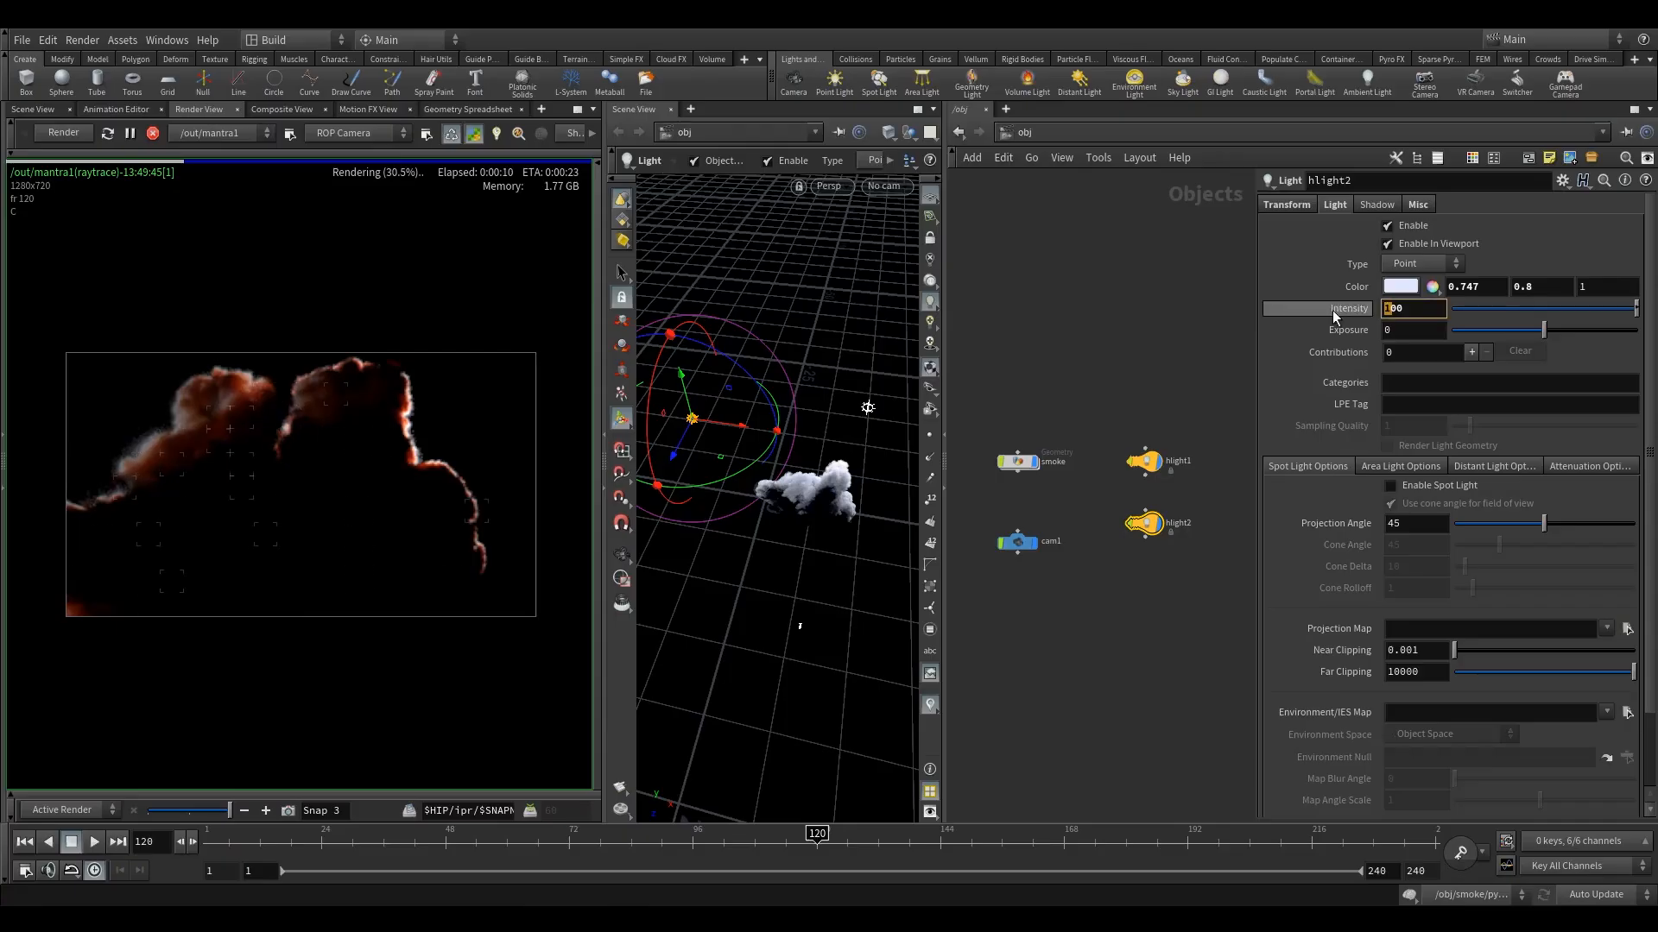
{"action": "type", "text": "2"}
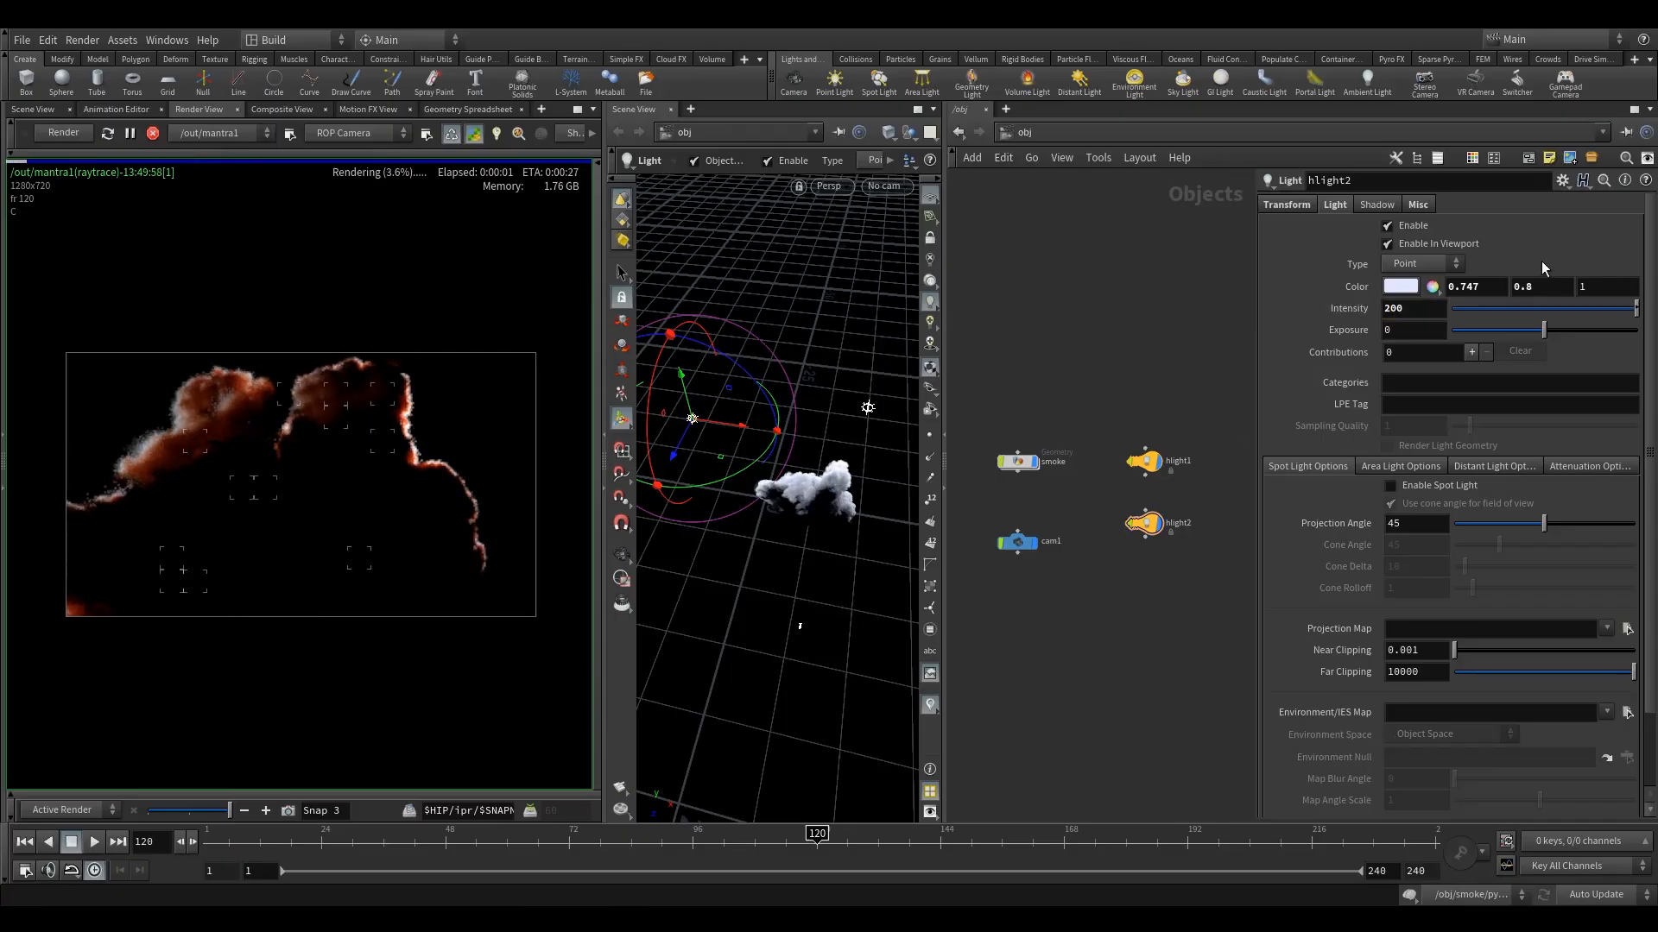
{"action": "double_click", "coordinate": [1487, 286]}
{"action": "type", "text": "1"}
{"action": "key", "text": "Tab"}
{"action": "type", "text": "1"}
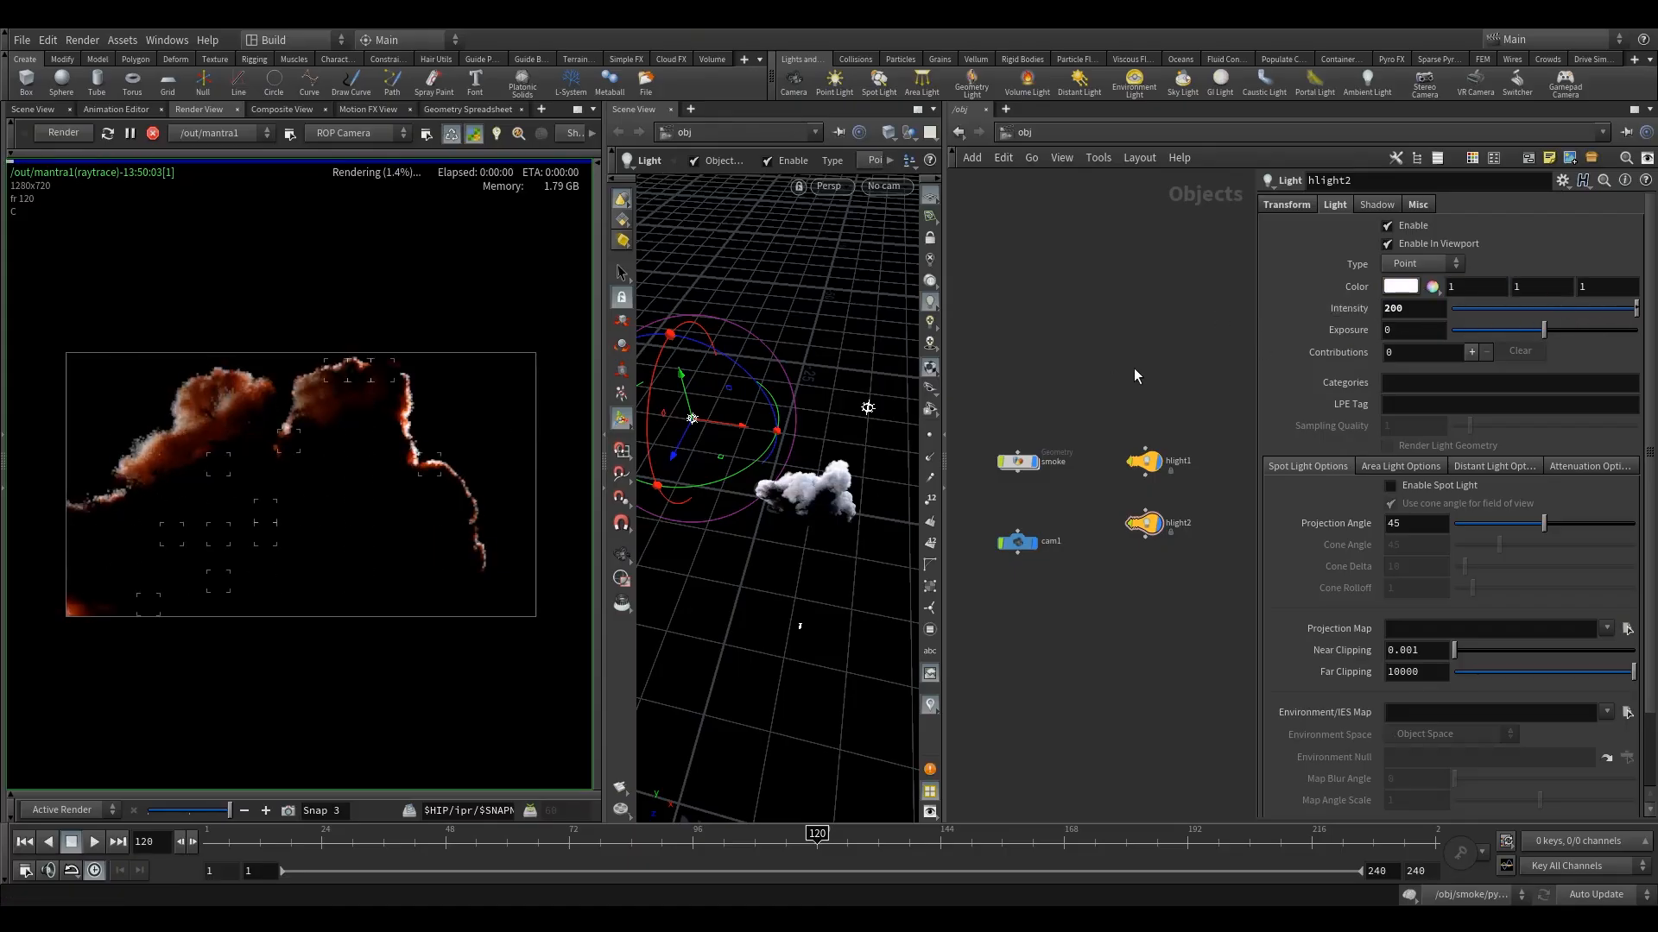
Duplicate the second point light, place the copy's node directly below it, and raise the copy high above the smoke
{"action": "left_click_drag", "start_coordinate": [1076, 412], "coordinate": [1153, 567]}
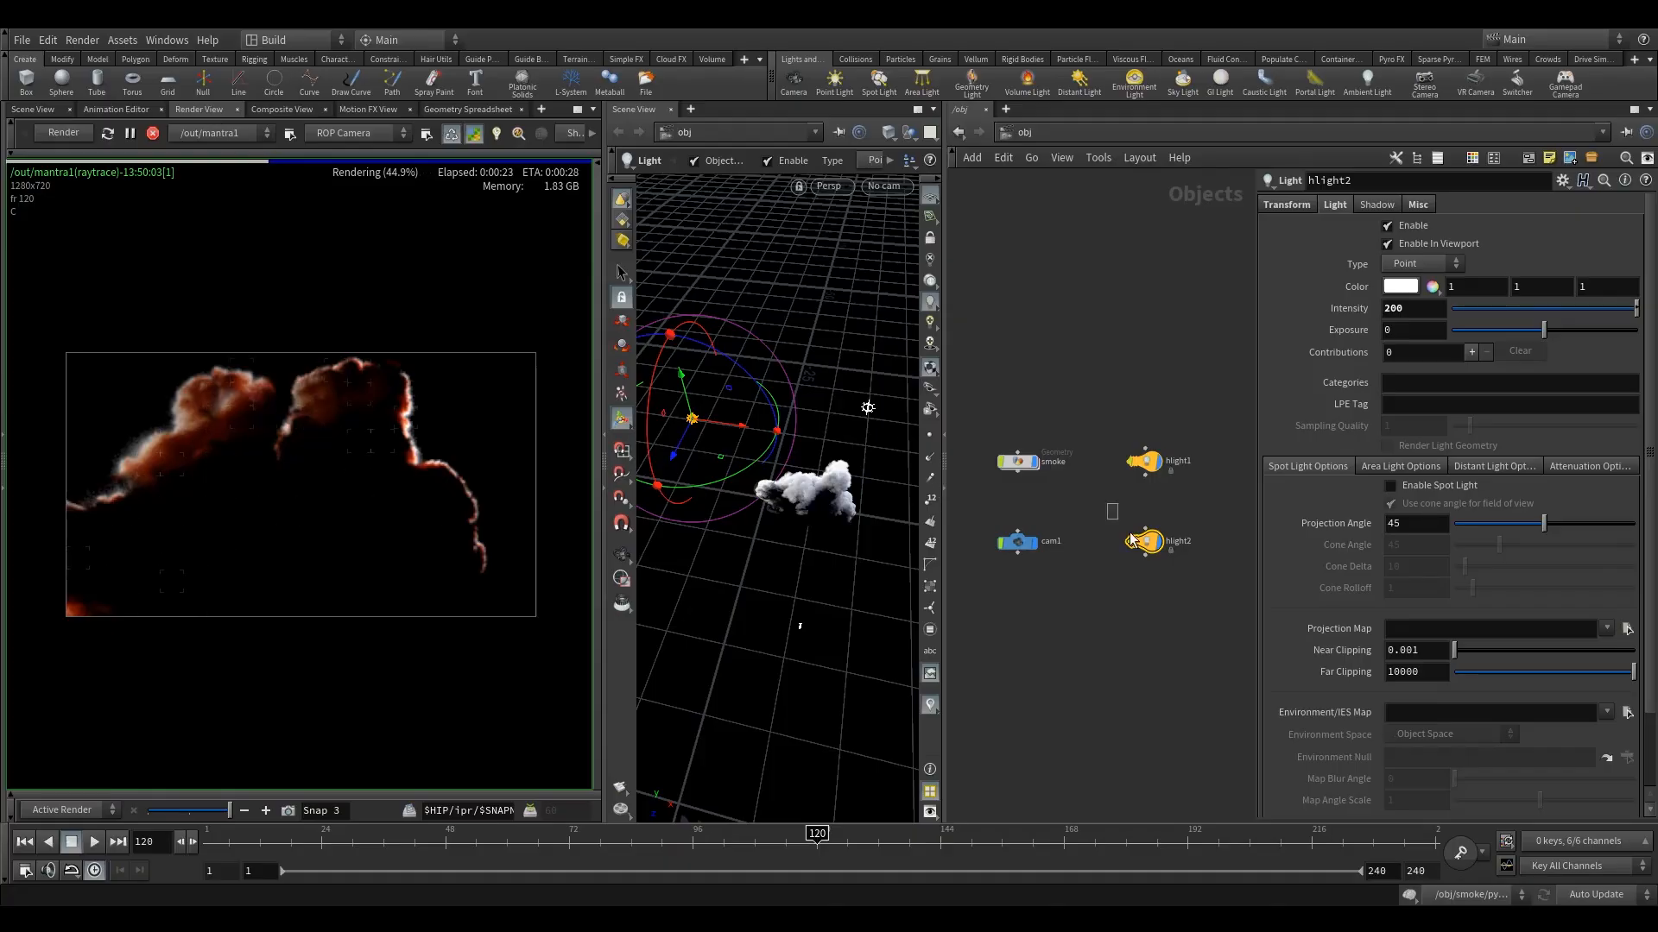
{"action": "left_click_drag", "start_coordinate": [1145, 543], "coordinate": [1105, 574], "text": "alt"}
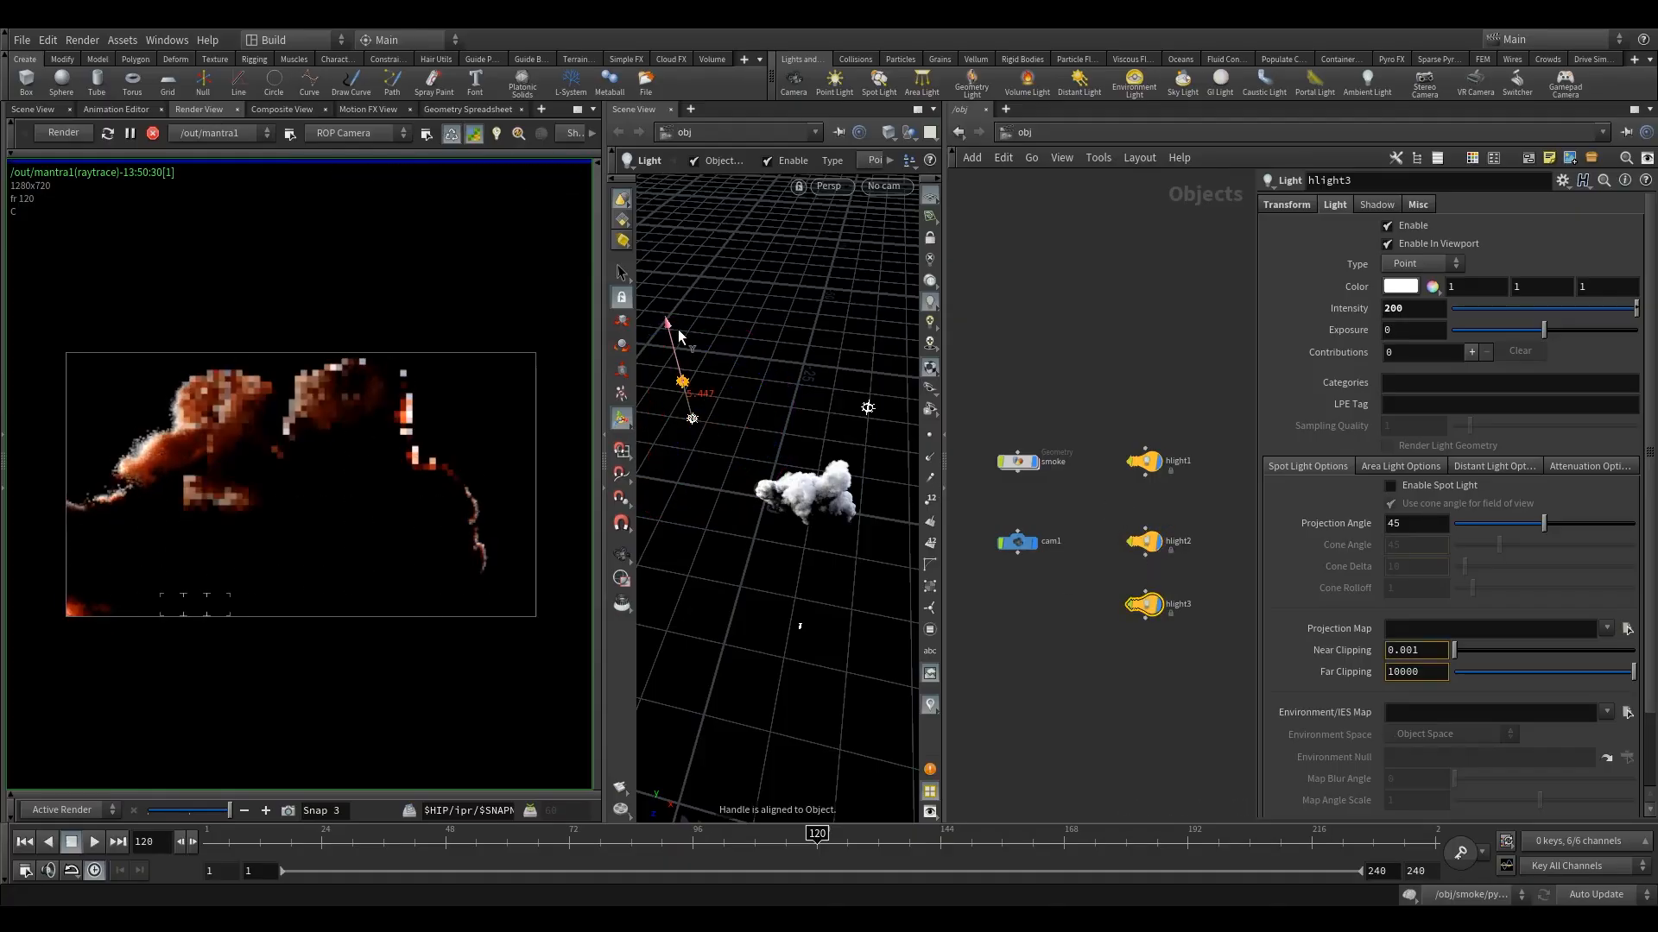
{"action": "left_click_drag", "start_coordinate": [678, 332], "coordinate": [671, 262]}
{"action": "mouse_move", "coordinate": [732, 377]}
{"action": "left_mouse_down", "text": "alt"}
{"action": "mouse_move", "coordinate": [711, 359]}
{"action": "mouse_move", "coordinate": [738, 363]}
{"action": "left_mouse_up", "text": "alt"}
{"action": "middle_click_drag", "start_coordinate": [738, 363], "coordinate": [806, 386], "text": "alt"}
{"action": "right_click_drag", "start_coordinate": [807, 385], "coordinate": [790, 378], "text": "alt"}
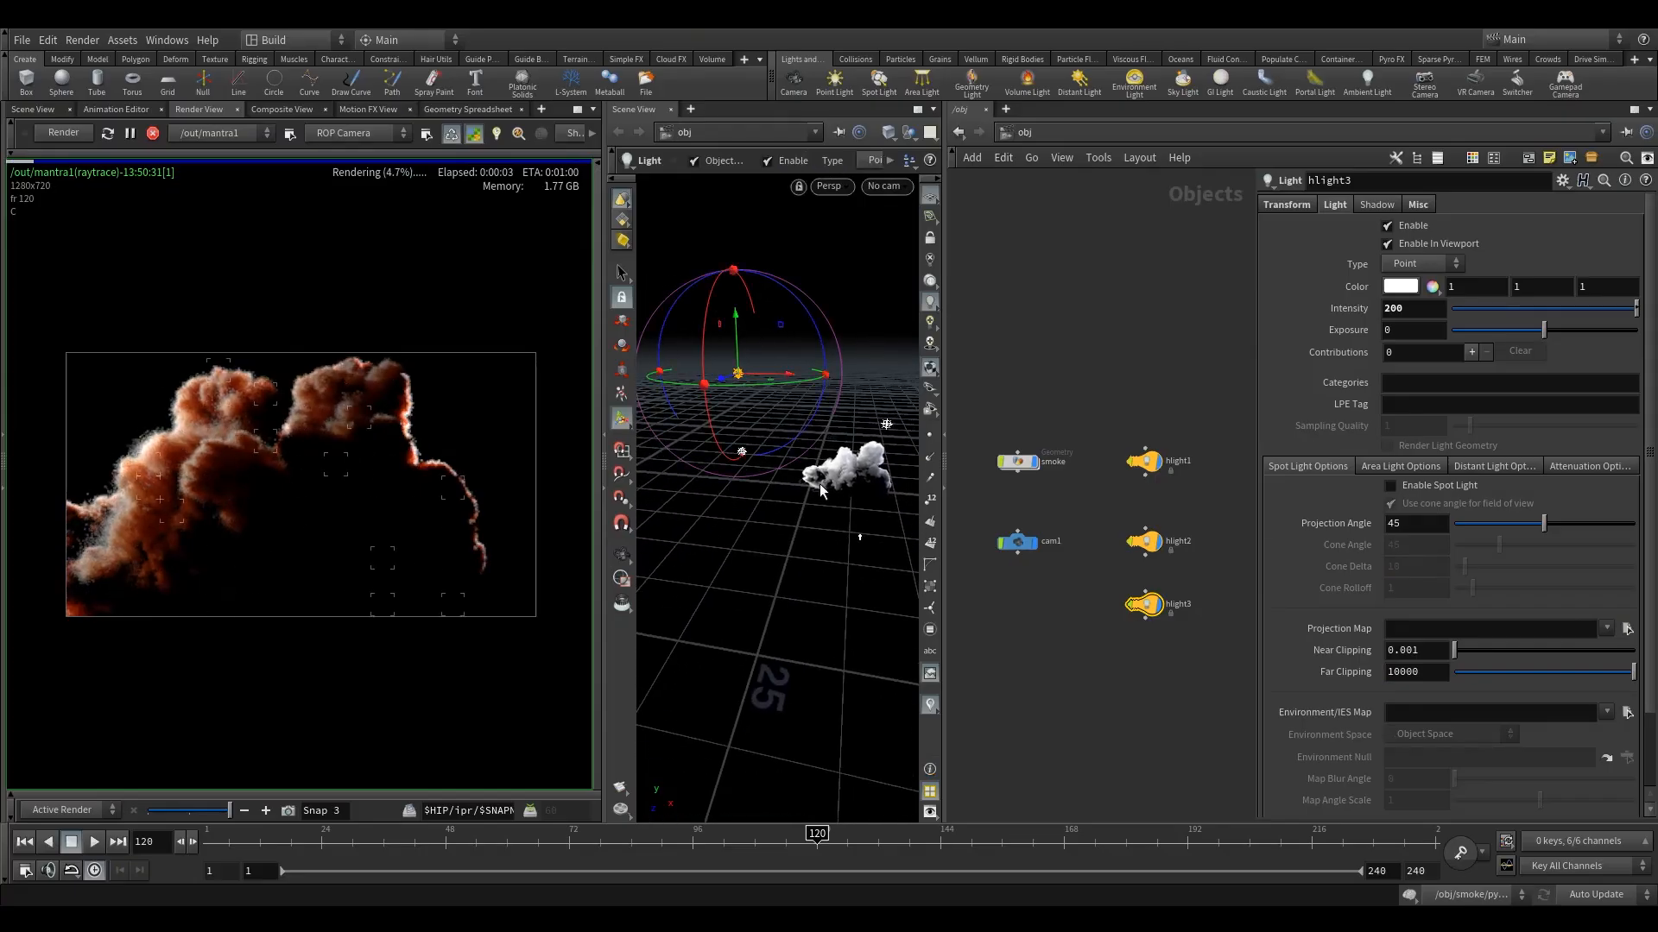
{"action": "left_click_drag", "start_coordinate": [727, 357], "coordinate": [928, 397], "text": "alt"}
{"action": "left_click_drag", "start_coordinate": [790, 376], "coordinate": [874, 302], "text": "alt"}
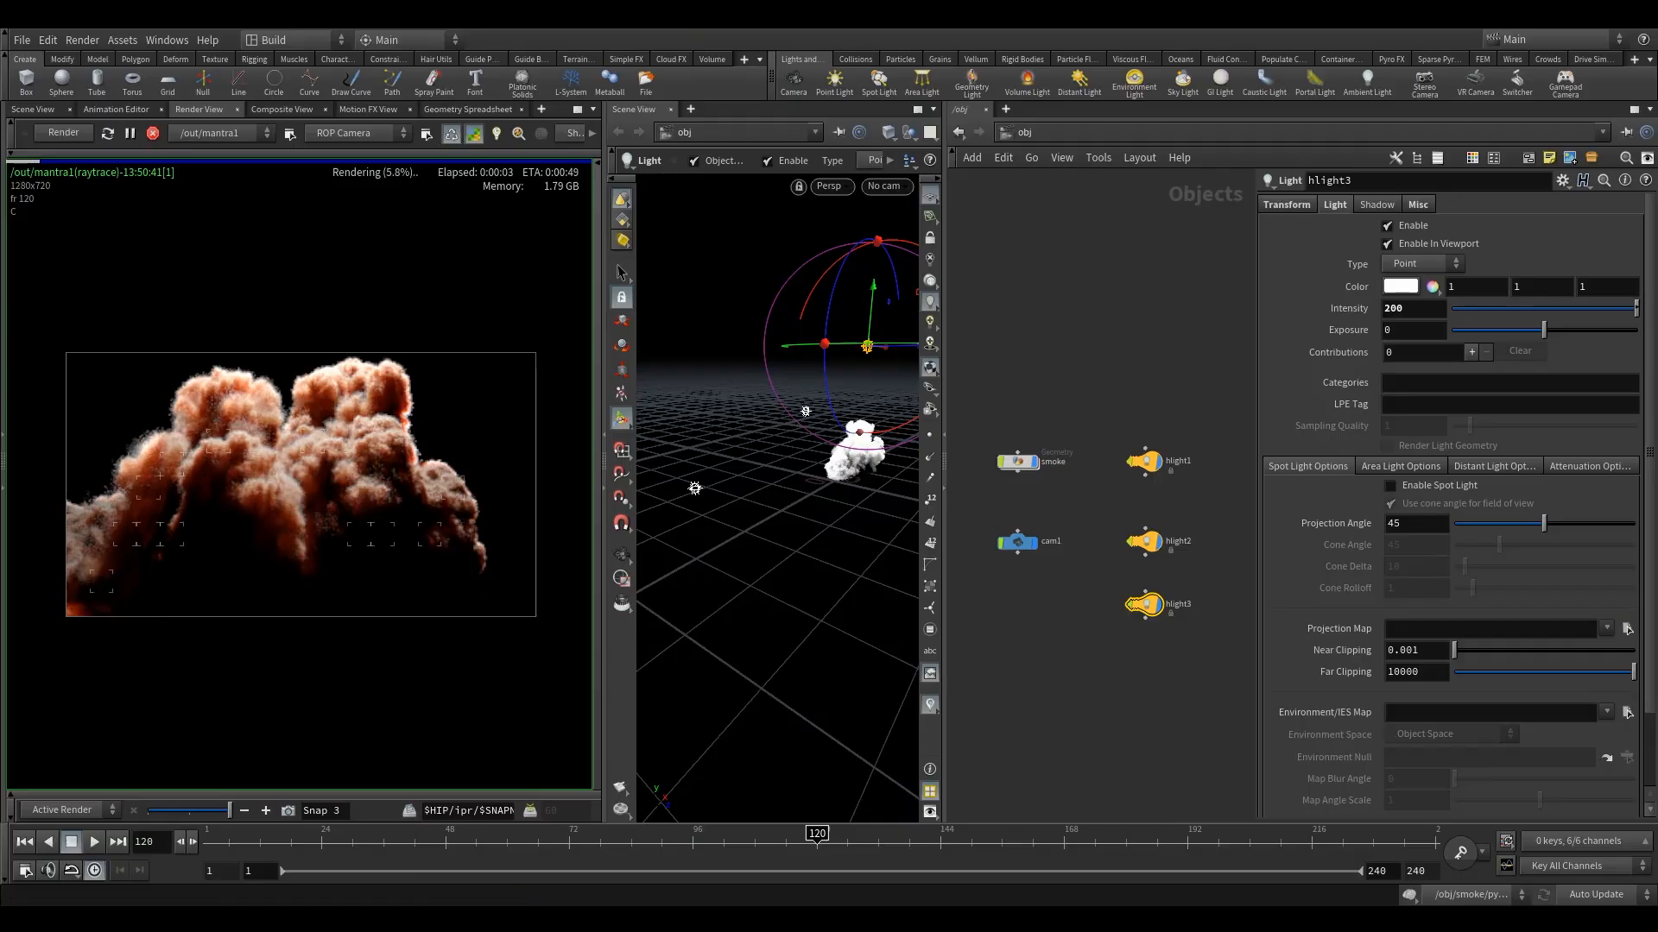
Save a snapshot of the current render and raise the third point light a little higher
{"action": "left_click", "coordinate": [287, 812]}
{"action": "left_click_drag", "start_coordinate": [873, 283], "coordinate": [875, 259]}
{"action": "key", "text": "r"}
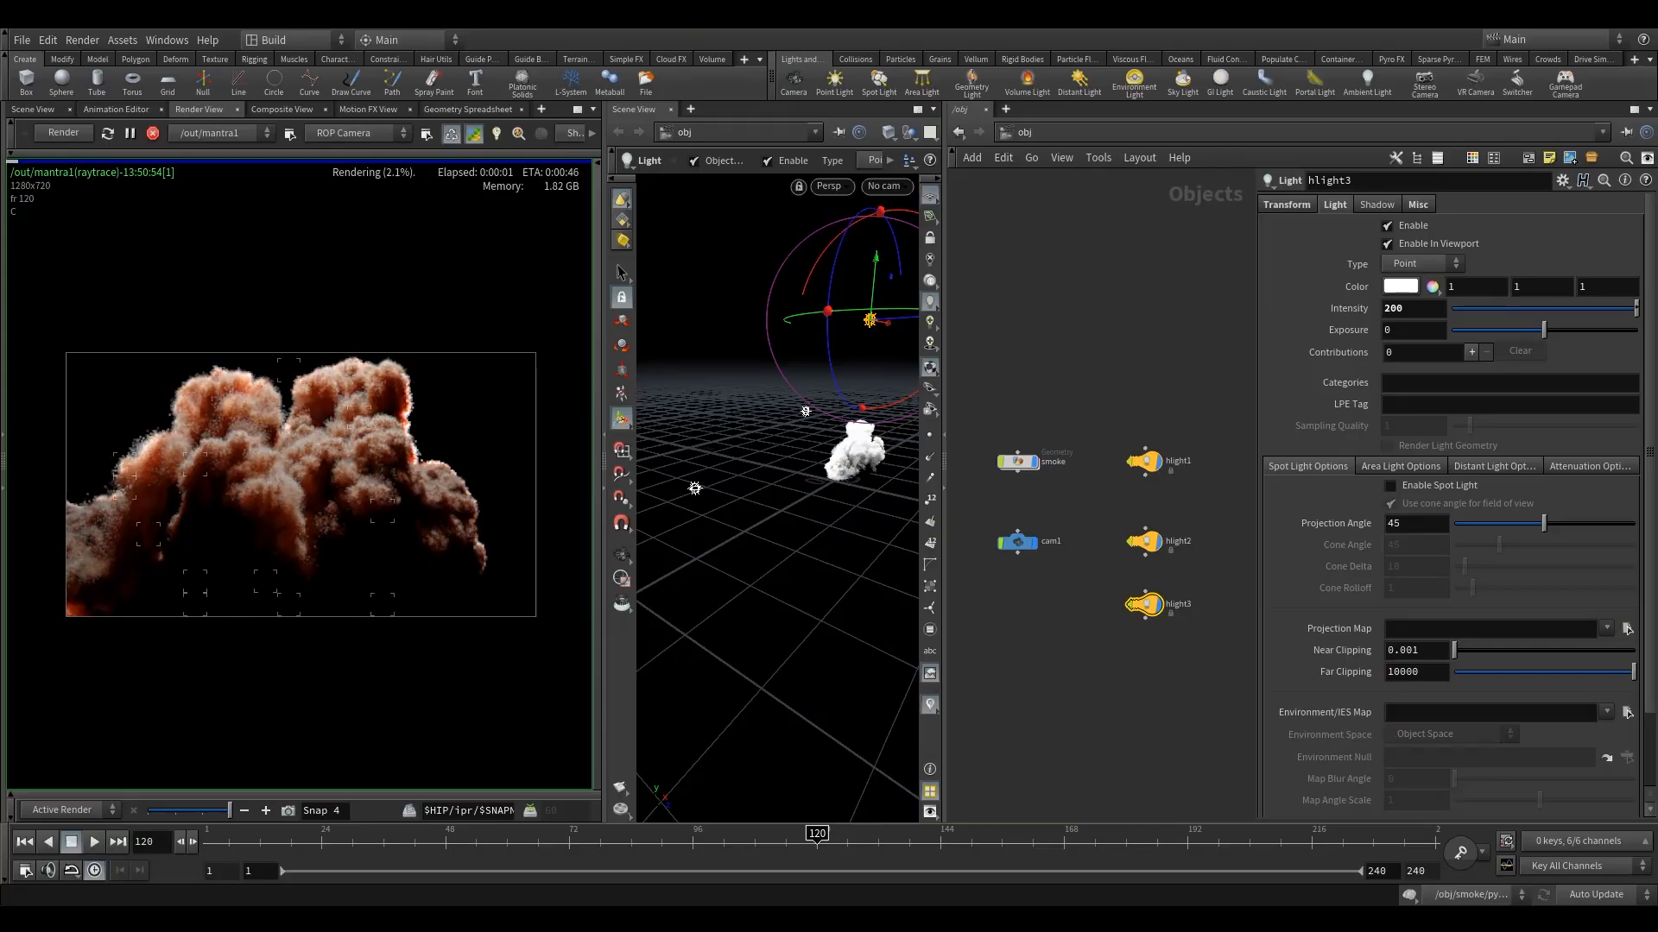
Set the third light's intensity to 20 and nudge the second light's node up between its neighbours
{"action": "left_click", "coordinate": [1432, 304]}
{"action": "type", "text": "20"}
{"action": "key", "text": "Return"}
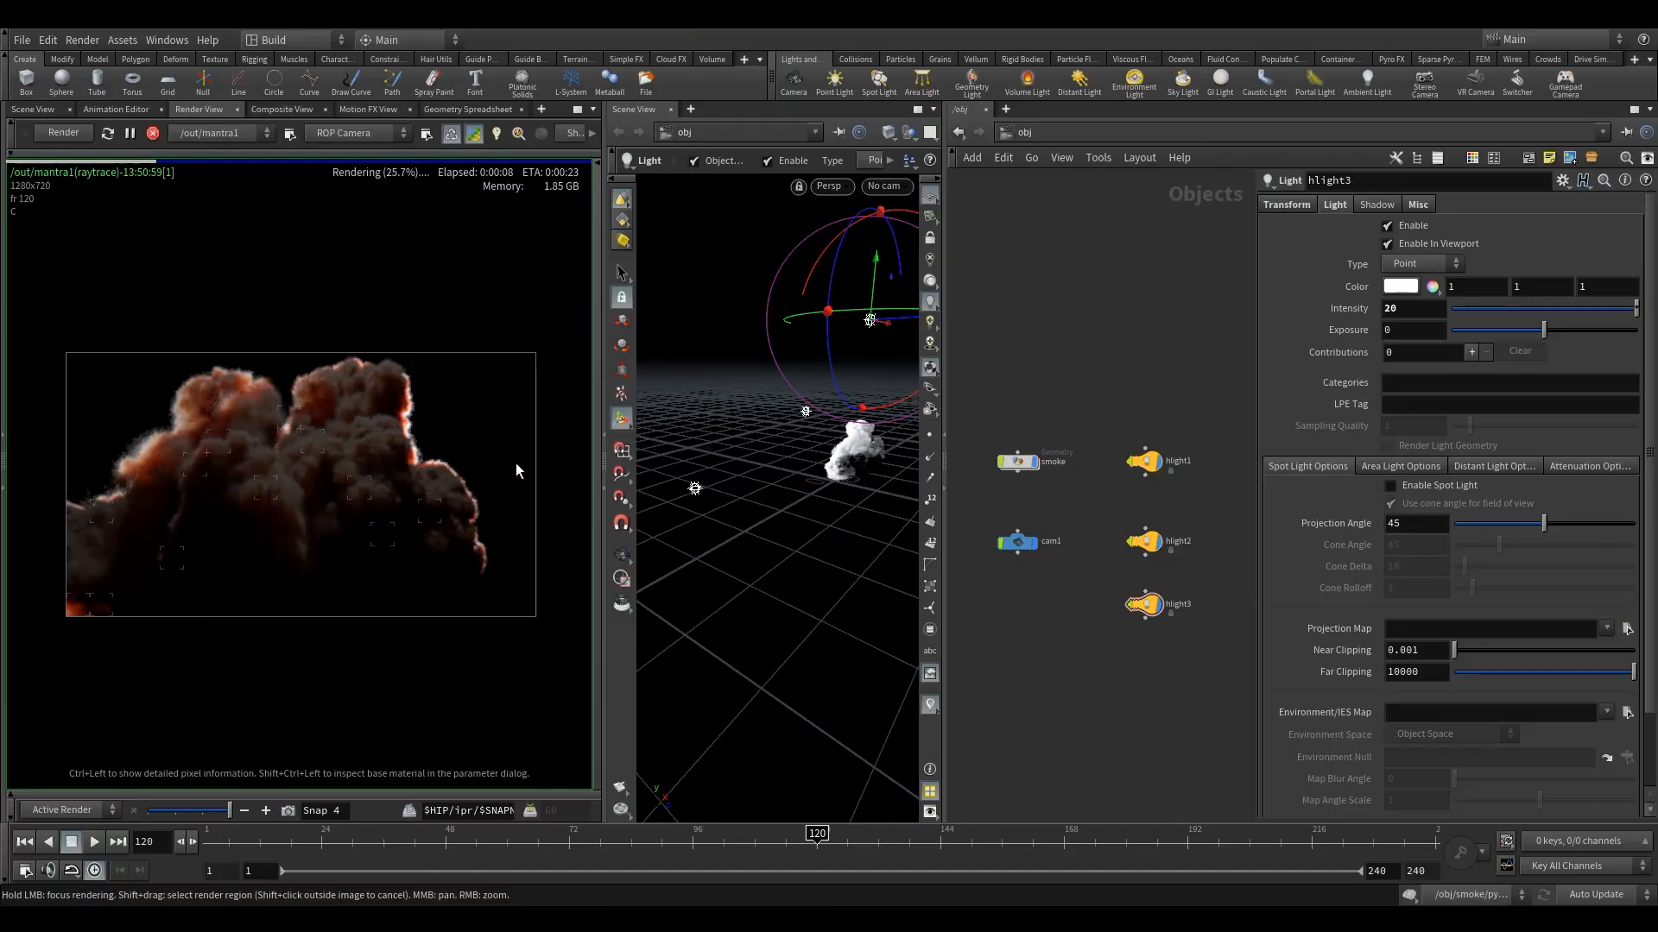
{"action": "middle_click_drag", "start_coordinate": [1069, 494], "coordinate": [1005, 451]}
{"action": "left_click_drag", "start_coordinate": [1080, 505], "coordinate": [1080, 492]}
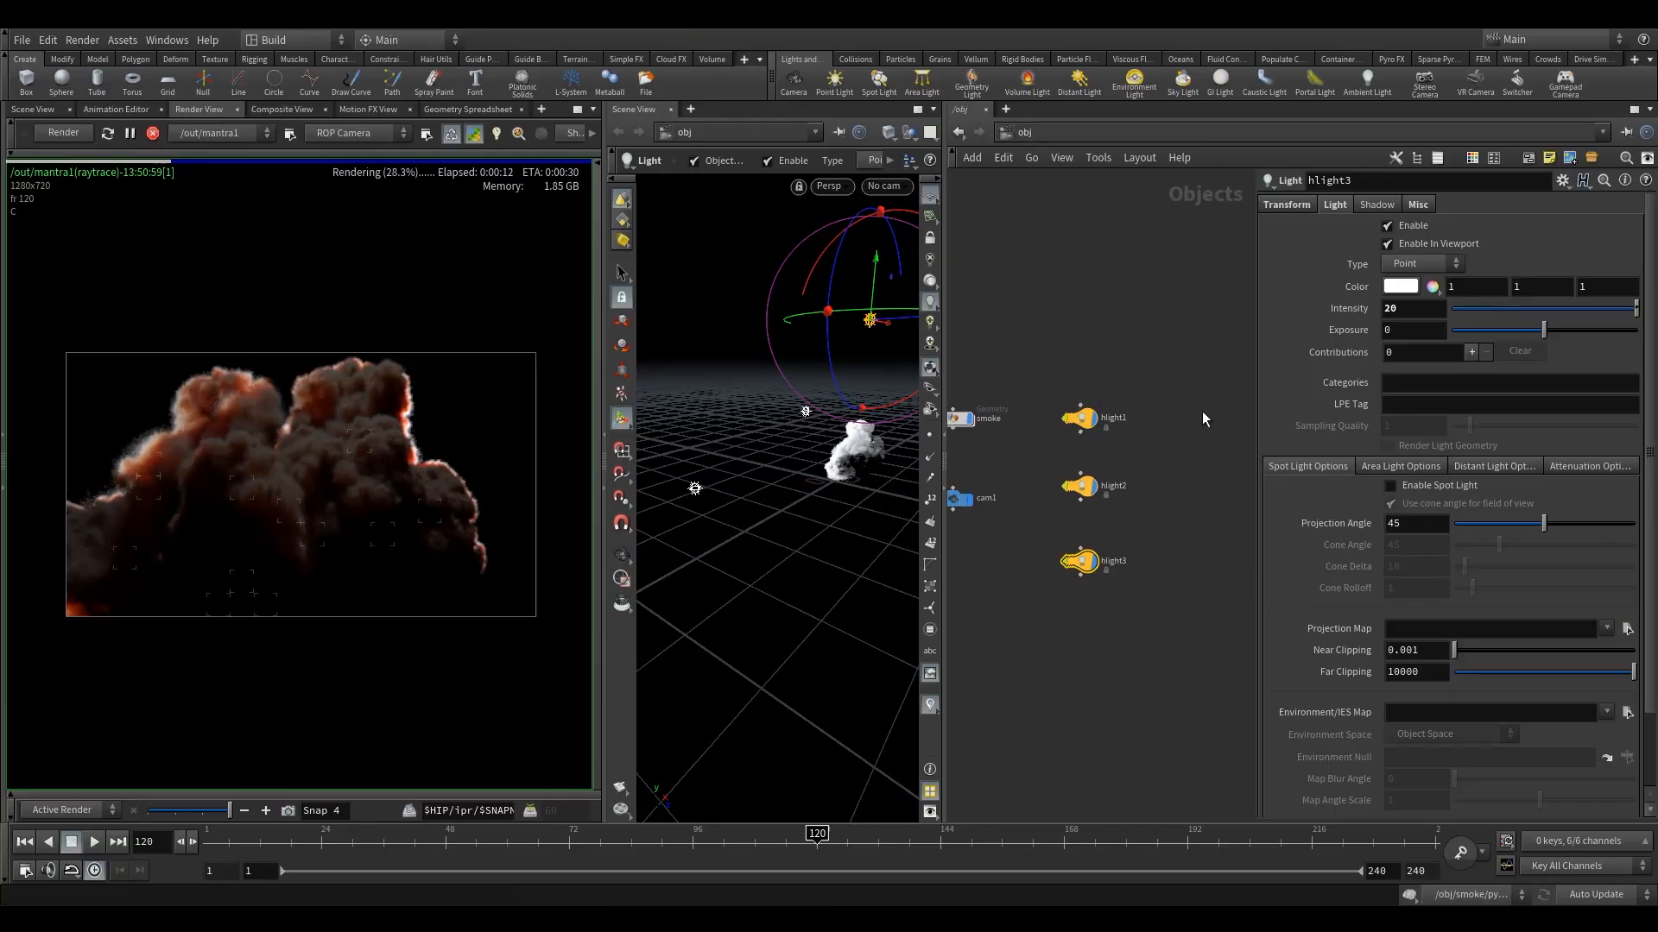
Add a new light node beside the column of point lights and set its type to Sphere
{"action": "key", "text": "Tab"}
{"action": "type", "text": "li"}
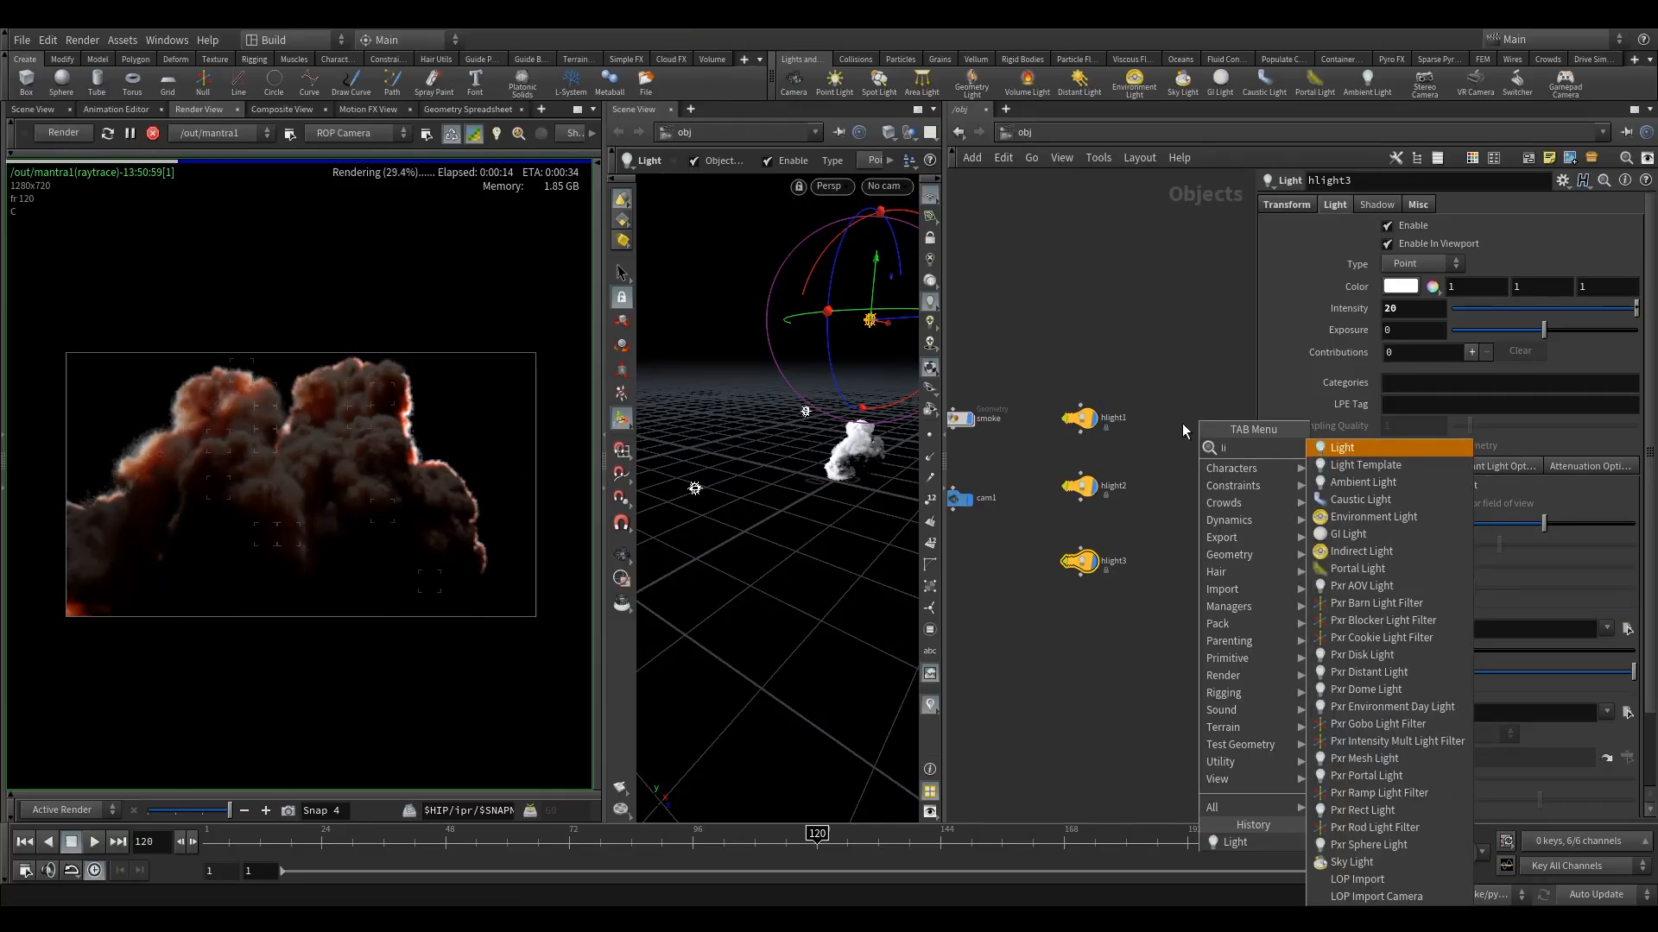
{"action": "left_click", "coordinate": [1341, 445]}
{"action": "left_click", "coordinate": [1185, 422]}
{"action": "middle_click_drag", "start_coordinate": [1214, 511], "coordinate": [1128, 507]}
{"action": "left_click", "coordinate": [1415, 266]}
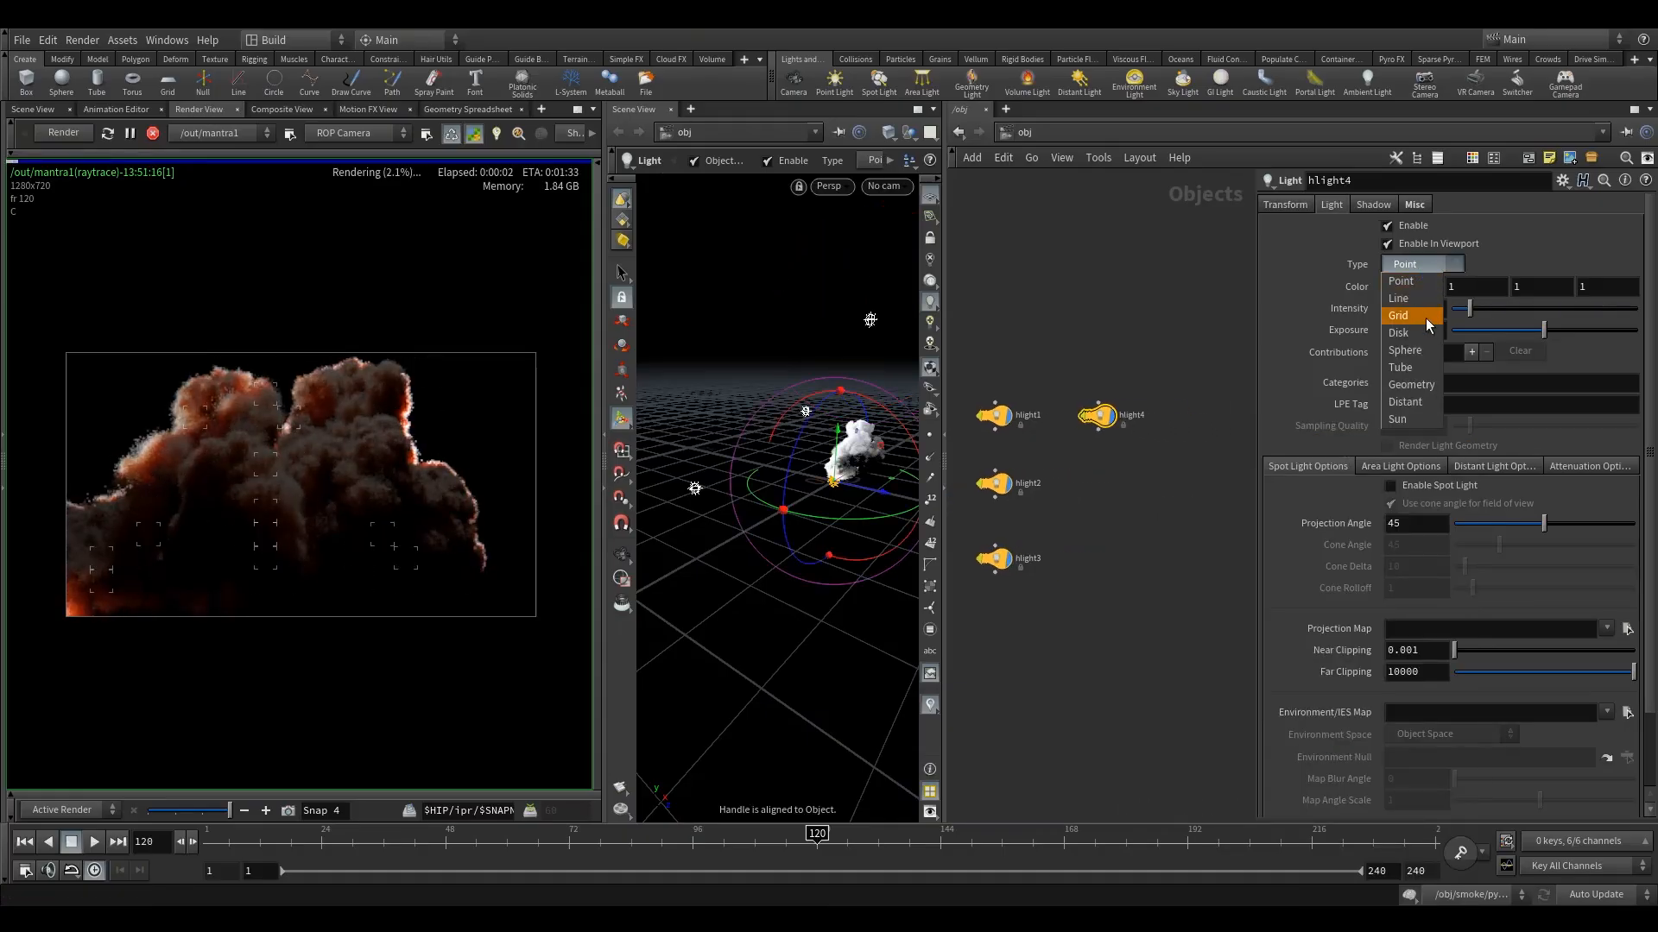
{"action": "left_click", "coordinate": [1405, 349]}
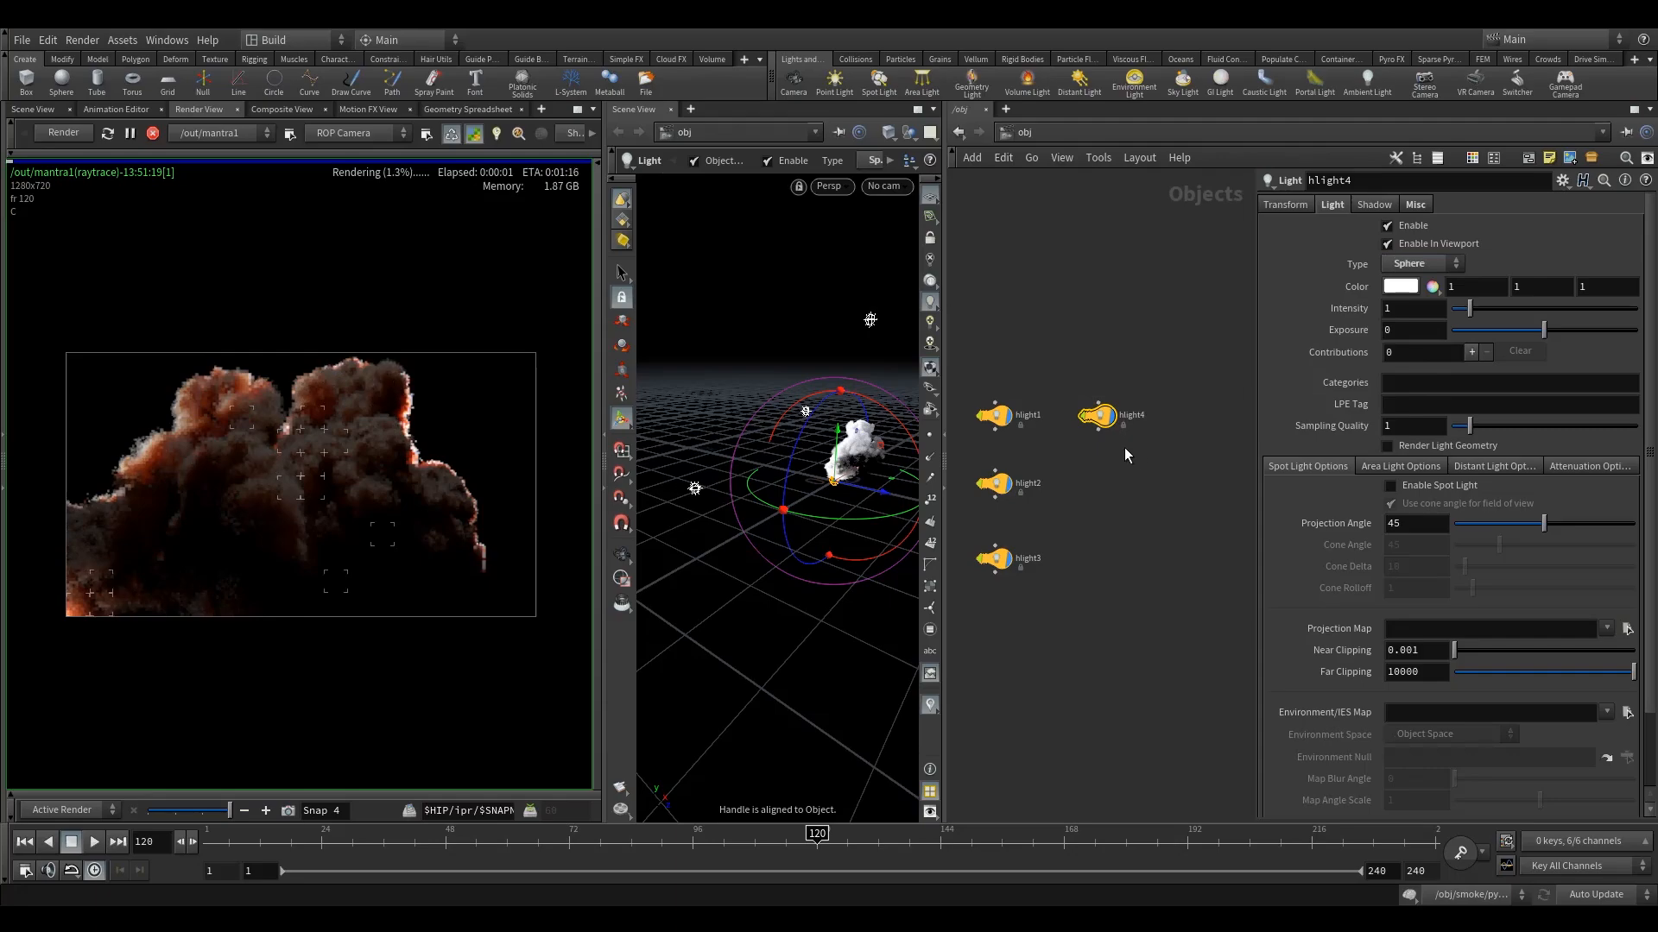
Show the sphere light's area light options
{"action": "key", "text": "Escape"}
{"action": "mouse_move", "coordinate": [884, 440]}
{"action": "left_mouse_down"}
{"action": "mouse_move", "coordinate": [891, 463]}
{"action": "mouse_move", "coordinate": [877, 454]}
{"action": "left_mouse_up"}
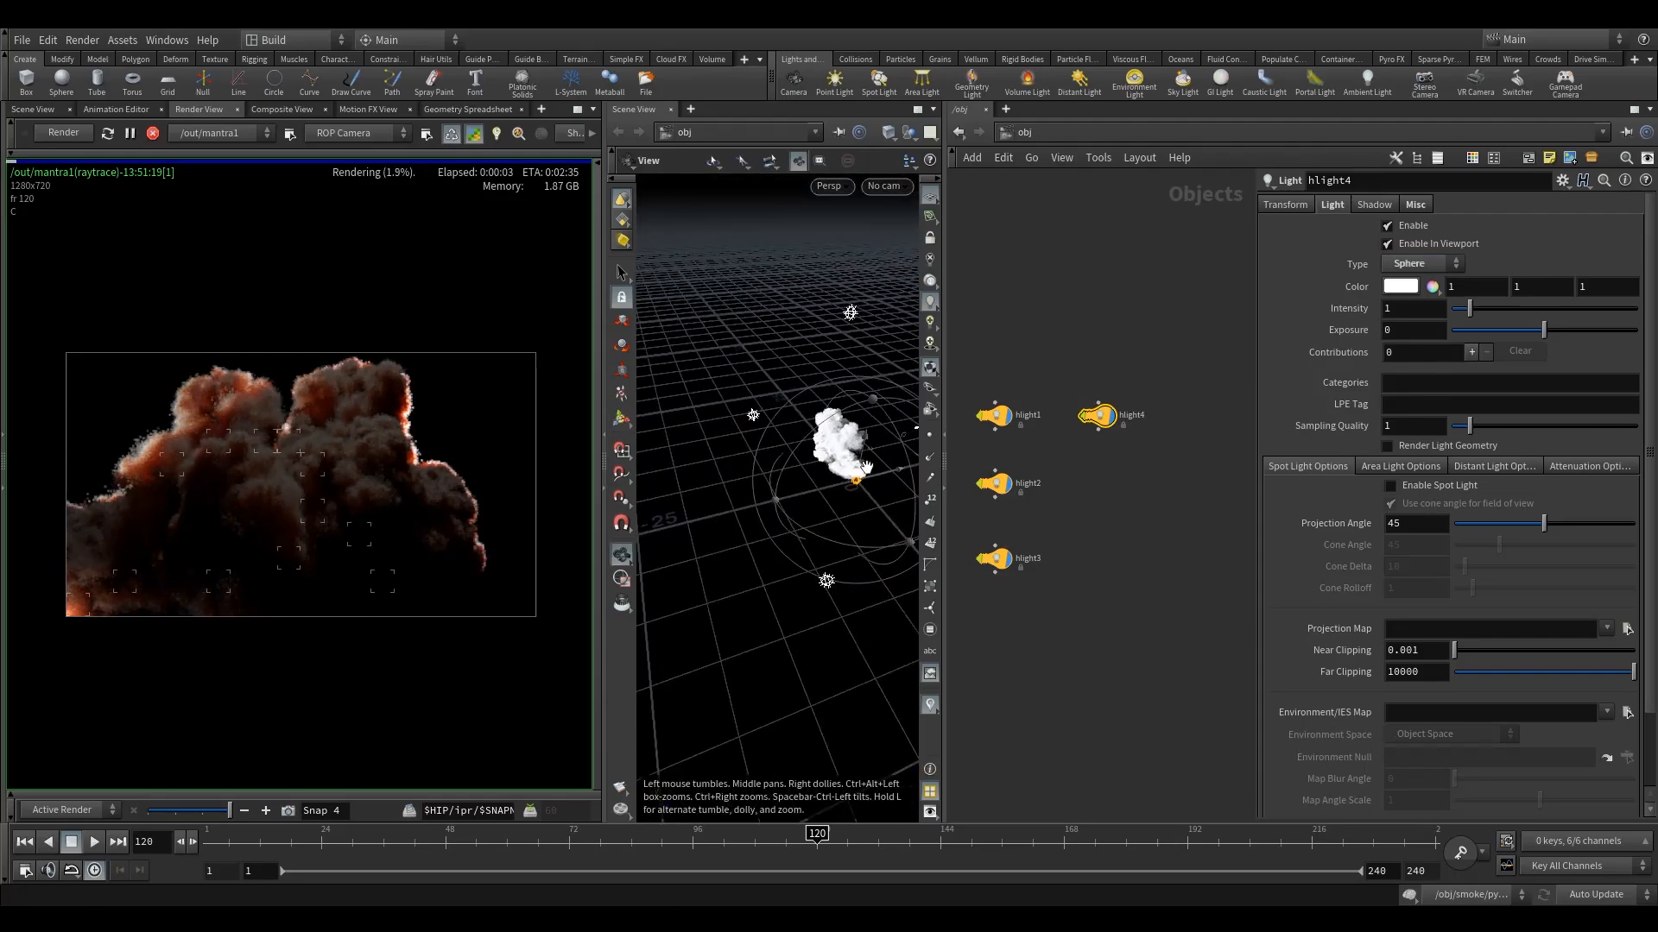
{"action": "middle_click_drag", "start_coordinate": [878, 454], "coordinate": [820, 452], "text": "alt"}
{"action": "scroll", "coordinate": [1419, 631], "scroll_direction": "down", "scroll_amount": 3}
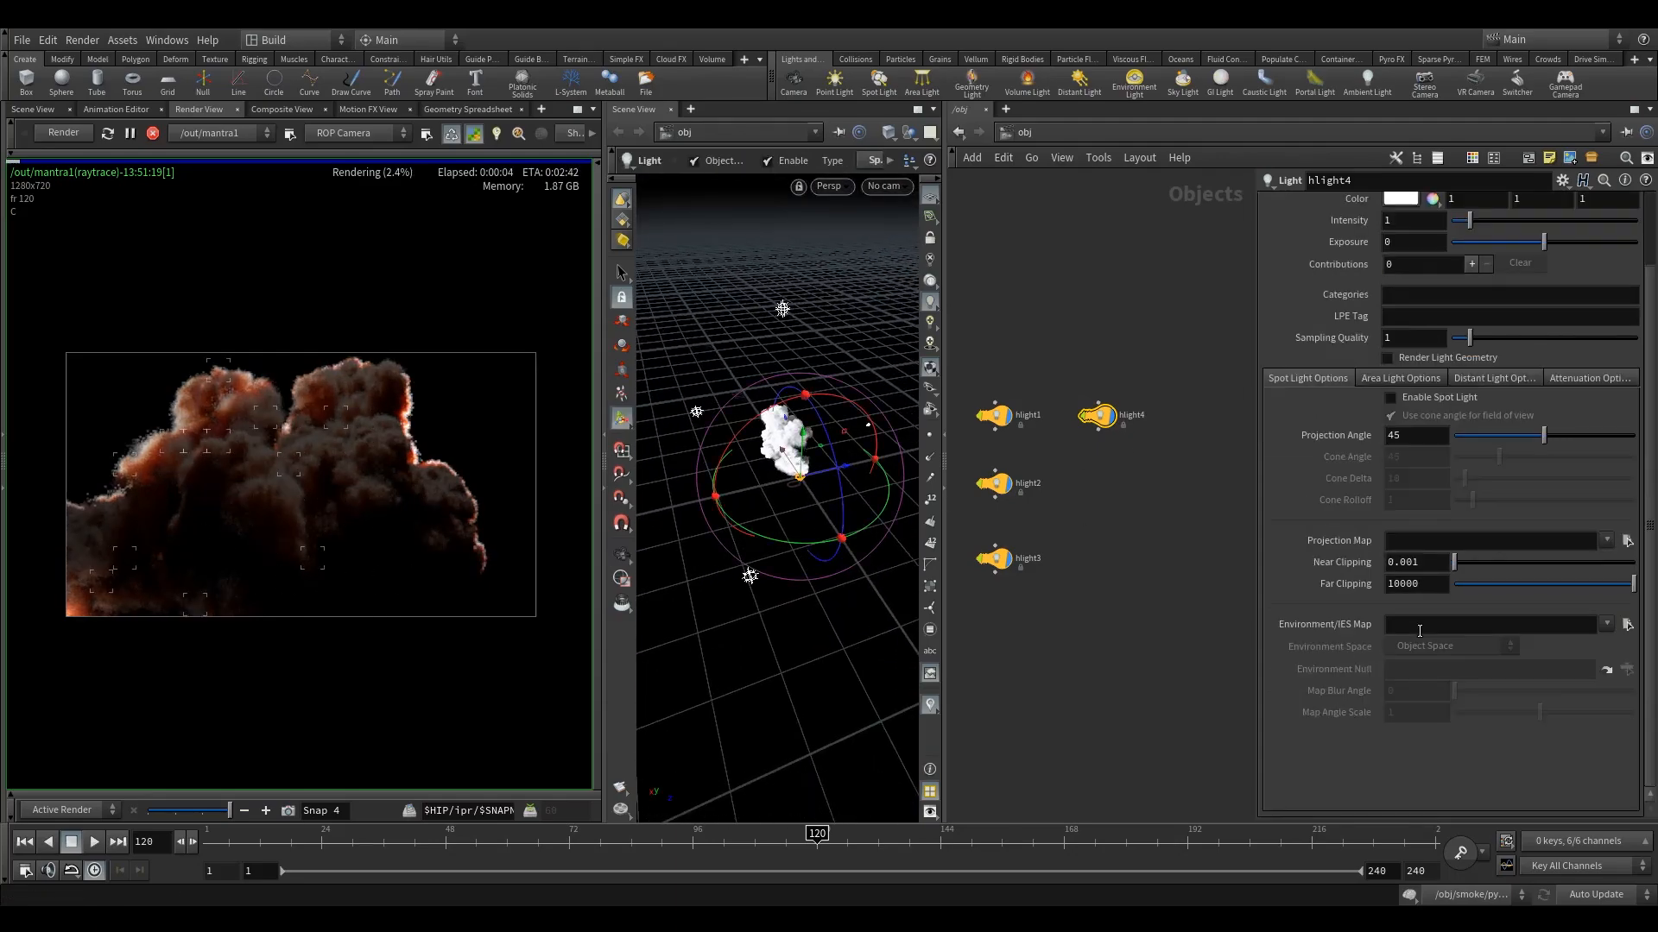
{"action": "left_click", "coordinate": [1396, 380]}
{"action": "mouse_move", "coordinate": [1341, 402]}
{"action": "middle_mouse_down"}
{"action": "mouse_move", "coordinate": [1347, 373]}
{"action": "mouse_move", "coordinate": [1396, 378]}
{"action": "mouse_move", "coordinate": [1347, 377]}
{"action": "middle_mouse_up"}
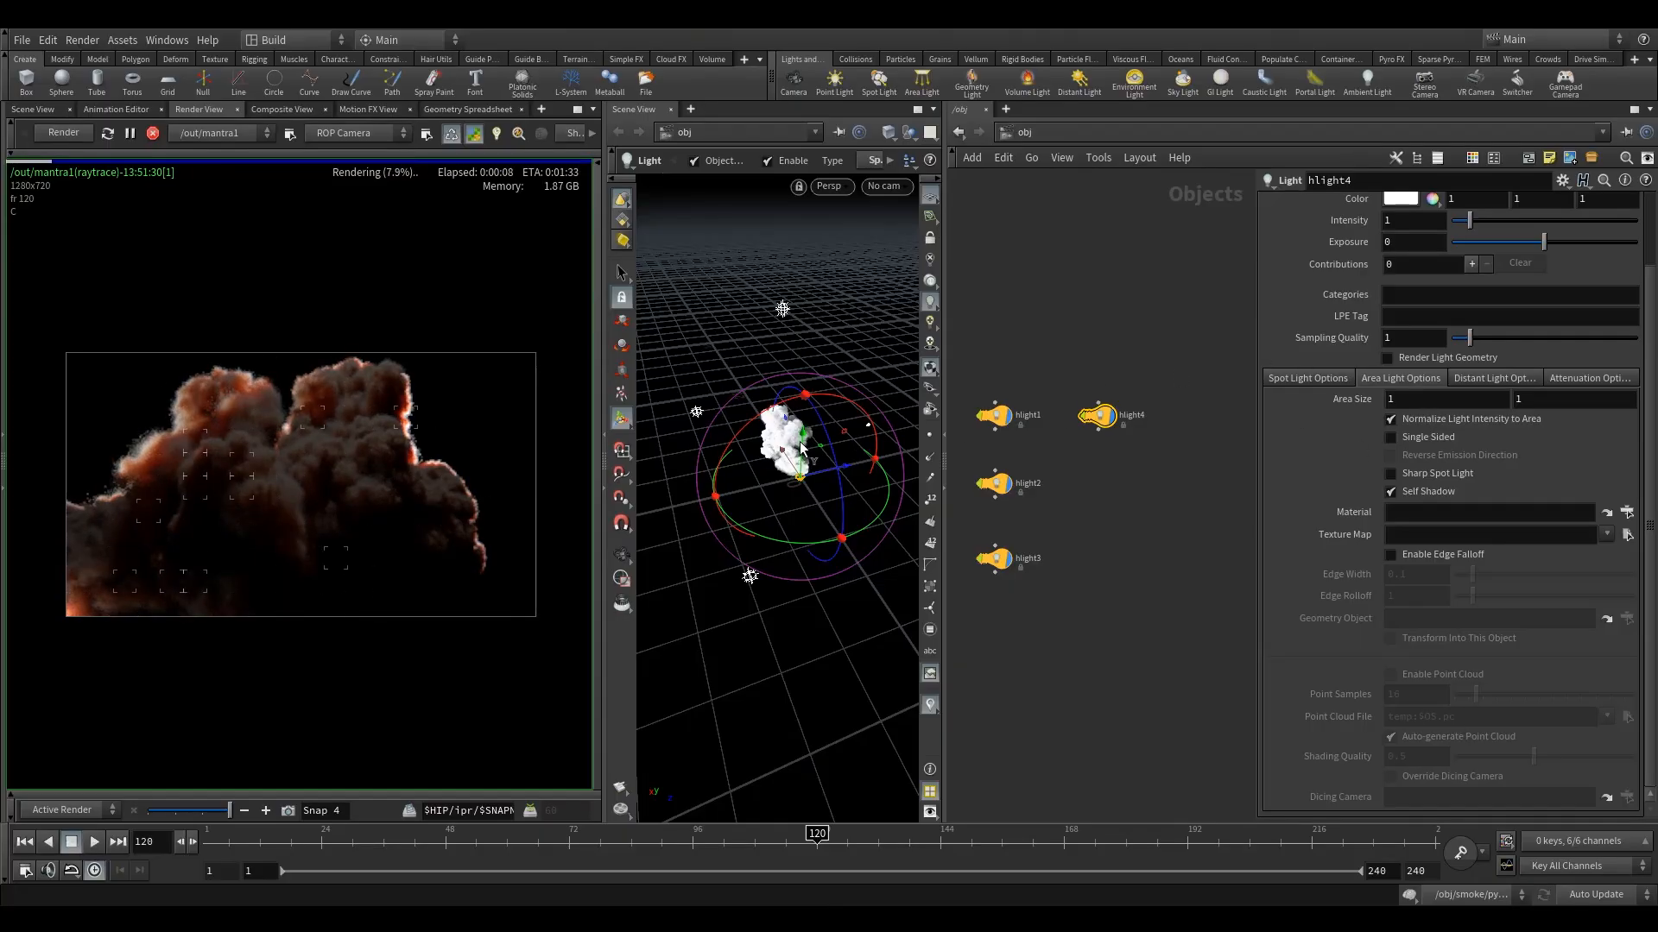
Widen the viewport and move the sphere light sideways by about 9 units, clear of the smoke
{"action": "left_click_drag", "start_coordinate": [855, 505], "coordinate": [889, 407], "text": "alt"}
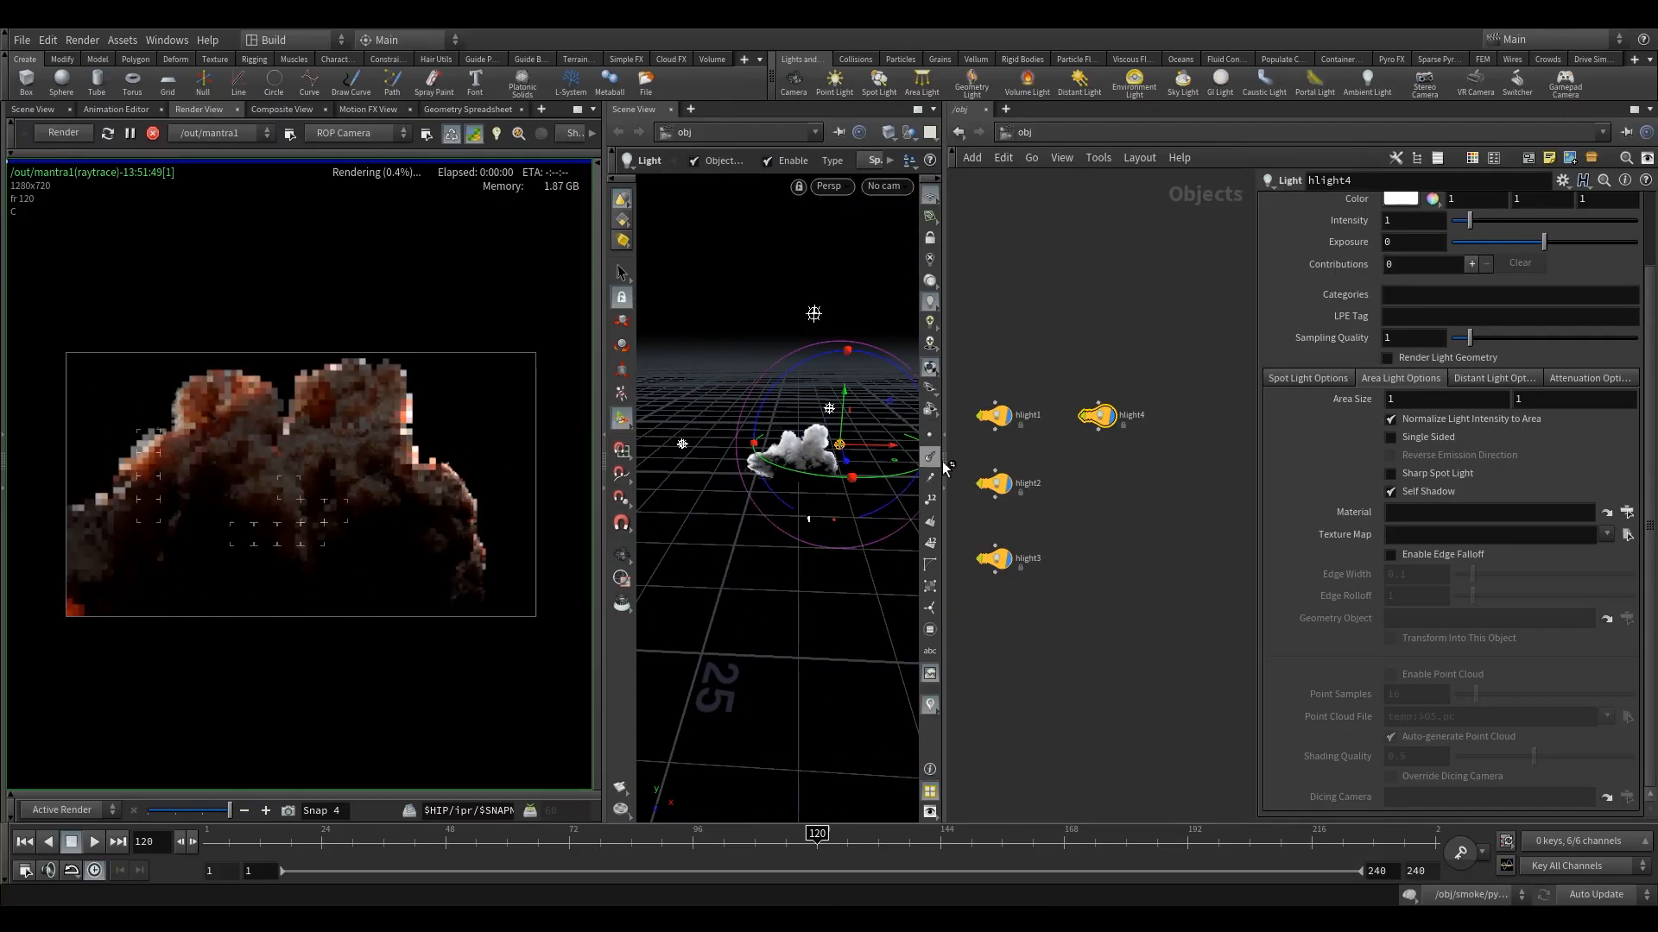
{"action": "left_click_drag", "start_coordinate": [946, 470], "coordinate": [1067, 480]}
{"action": "middle_click_drag", "start_coordinate": [1154, 483], "coordinate": [1243, 478]}
{"action": "left_click_drag", "start_coordinate": [930, 406], "coordinate": [1096, 402]}
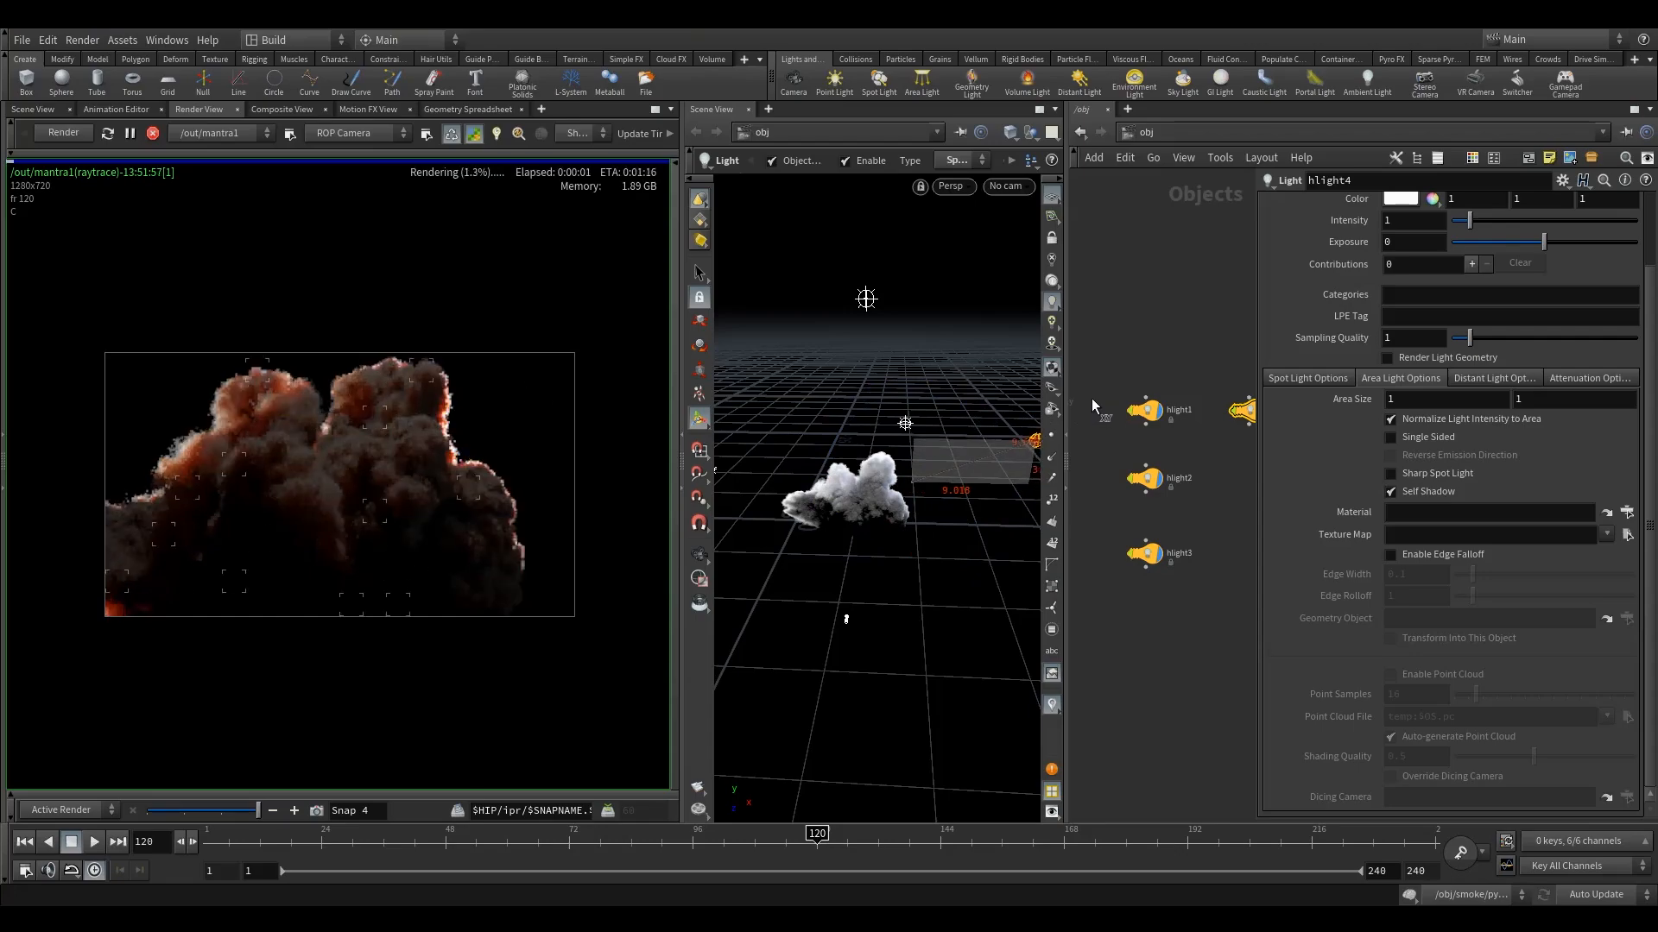
{"action": "key", "text": "Escape"}
{"action": "left_click_drag", "start_coordinate": [928, 484], "coordinate": [980, 480]}
{"action": "key", "text": "Return"}
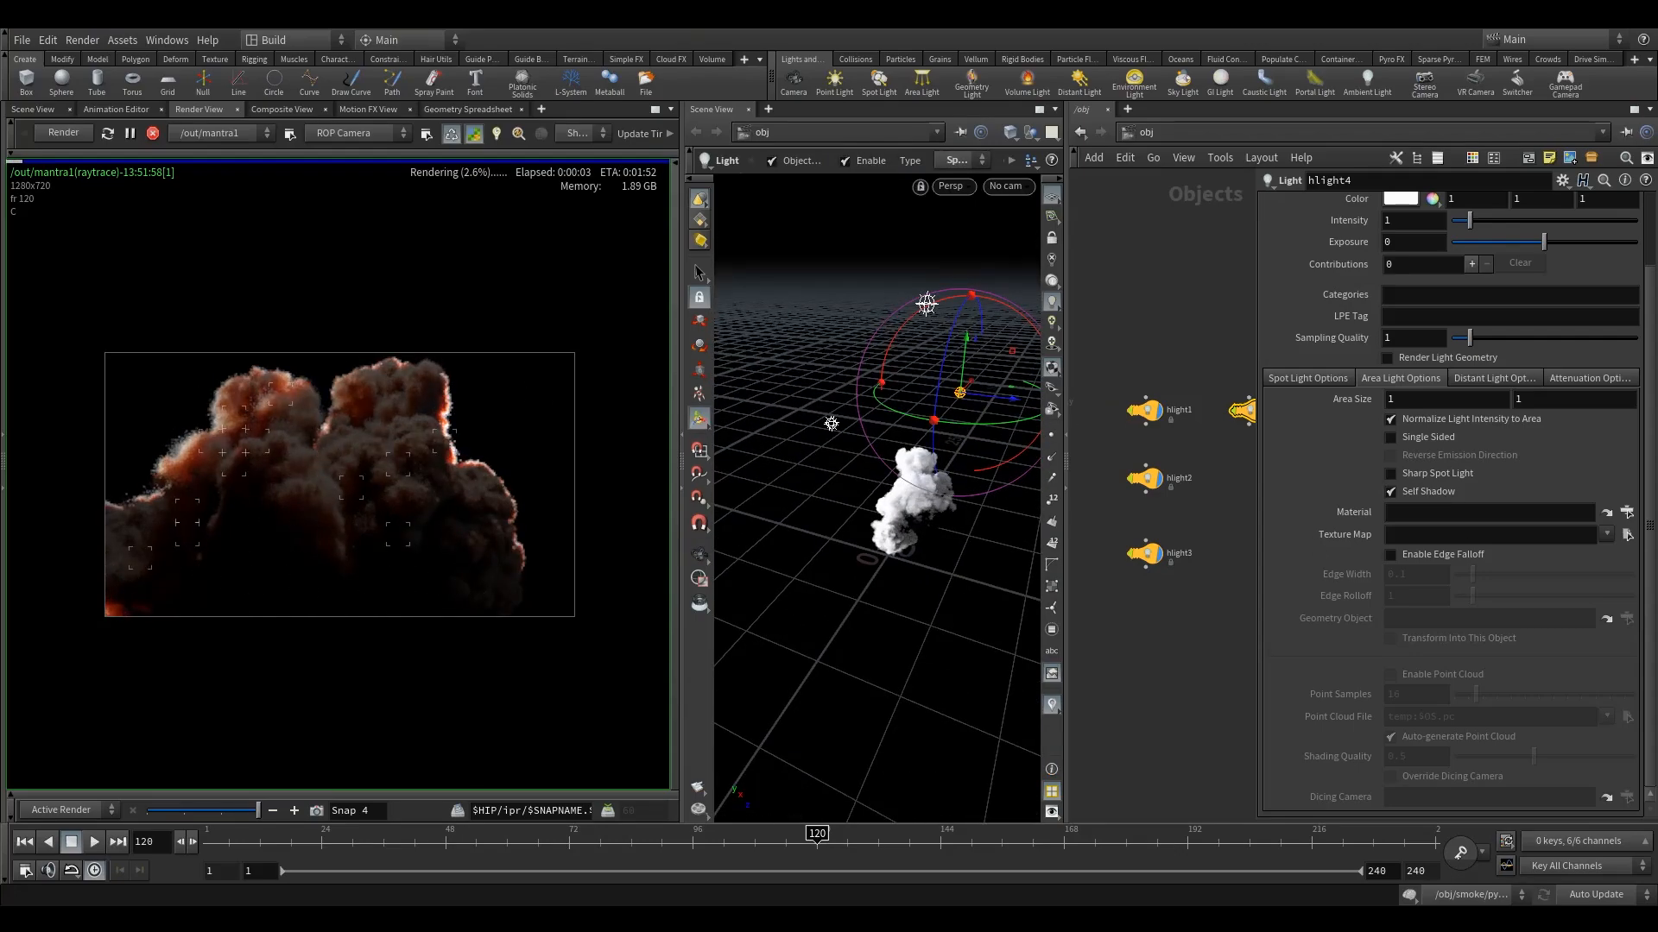
Set the sphere light's intensity to 400
{"action": "scroll", "coordinate": [1427, 443], "scroll_direction": "up", "scroll_amount": 3}
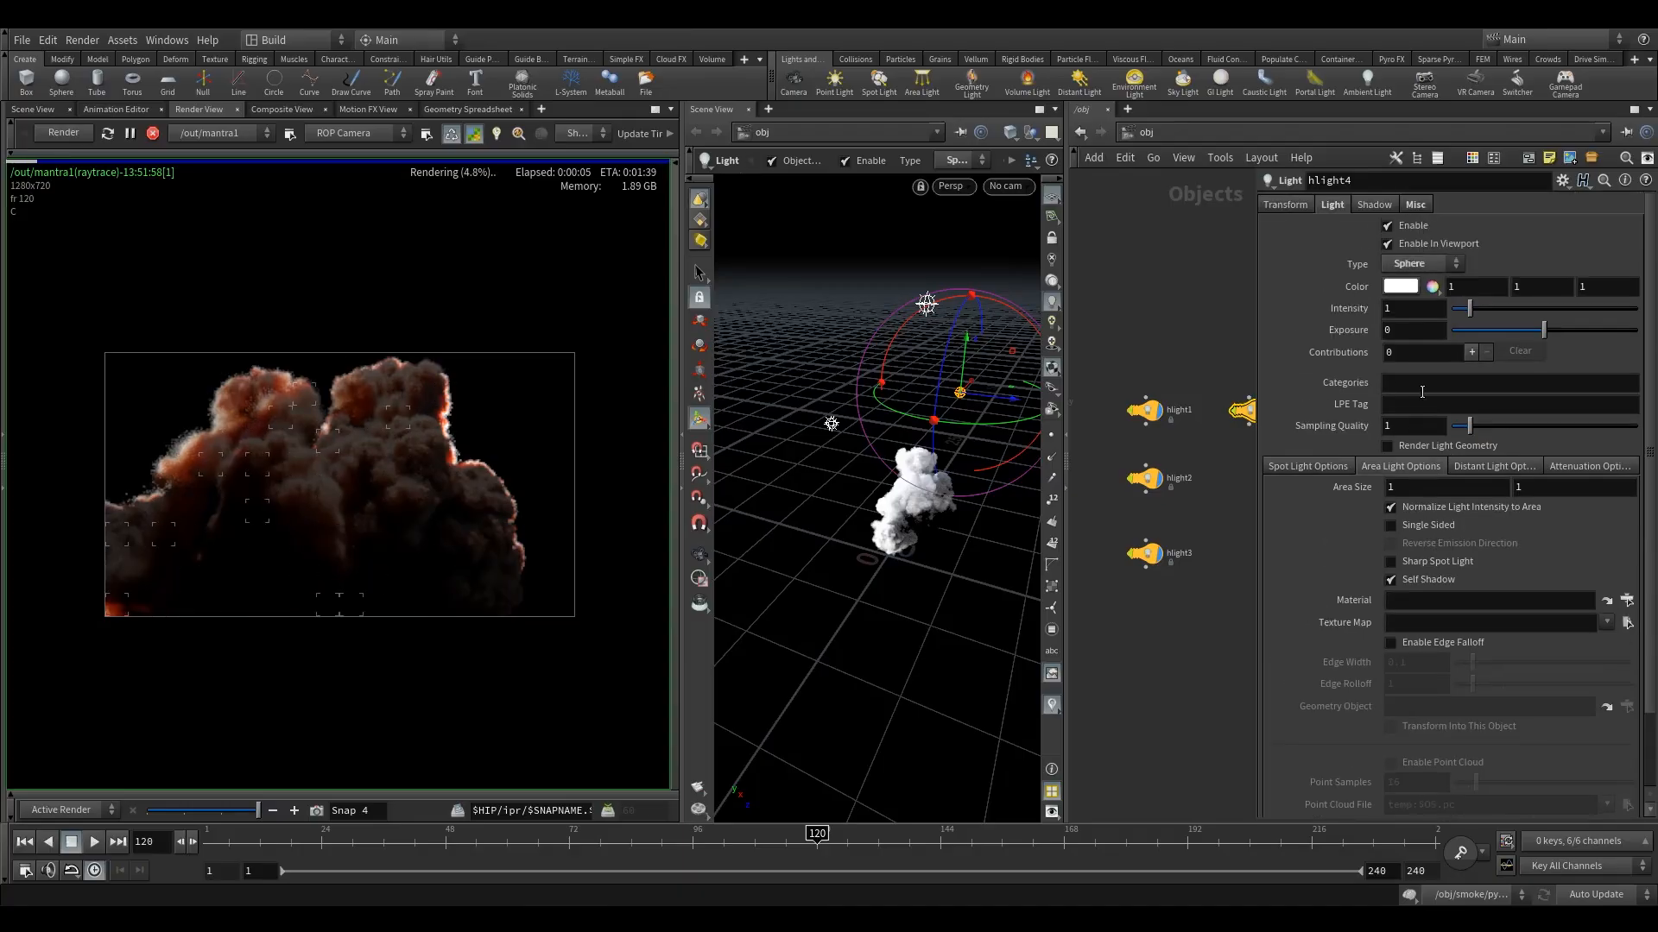
{"action": "left_click", "coordinate": [1417, 316]}
{"action": "type", "text": "400"}
{"action": "key", "text": "Return"}
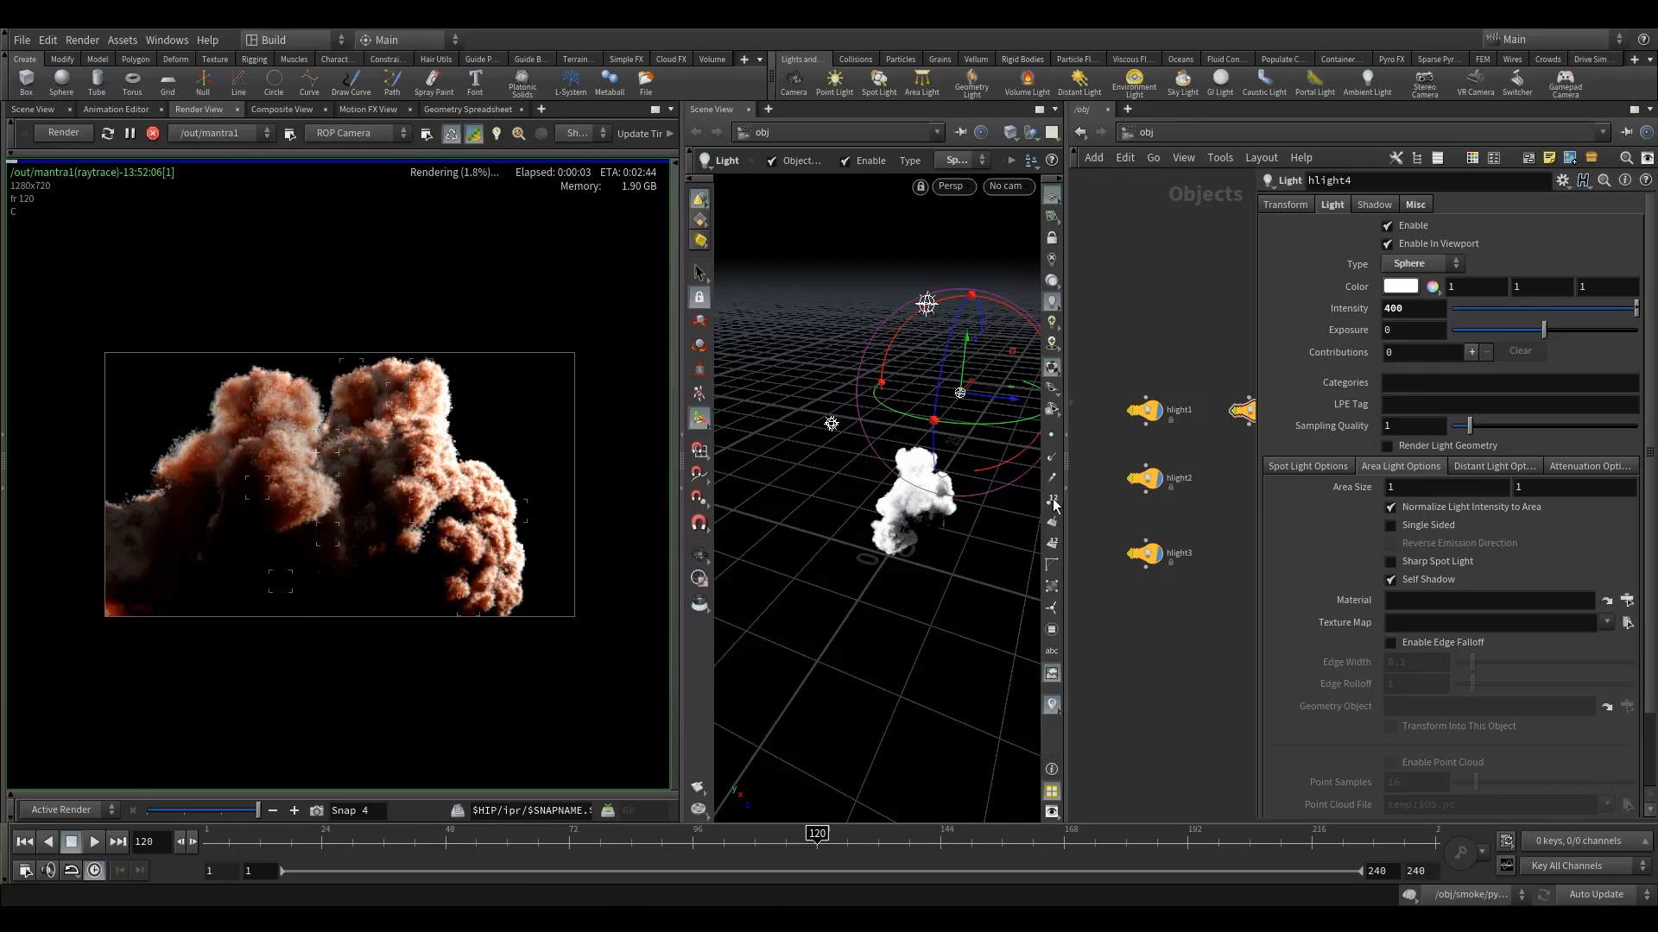
Tint the sphere light pale cyan by setting its red channel to 0.56
{"action": "left_click_drag", "start_coordinate": [1020, 635], "coordinate": [792, 607], "text": "alt"}
{"action": "middle_click_drag", "start_coordinate": [791, 607], "coordinate": [735, 597], "text": "alt"}
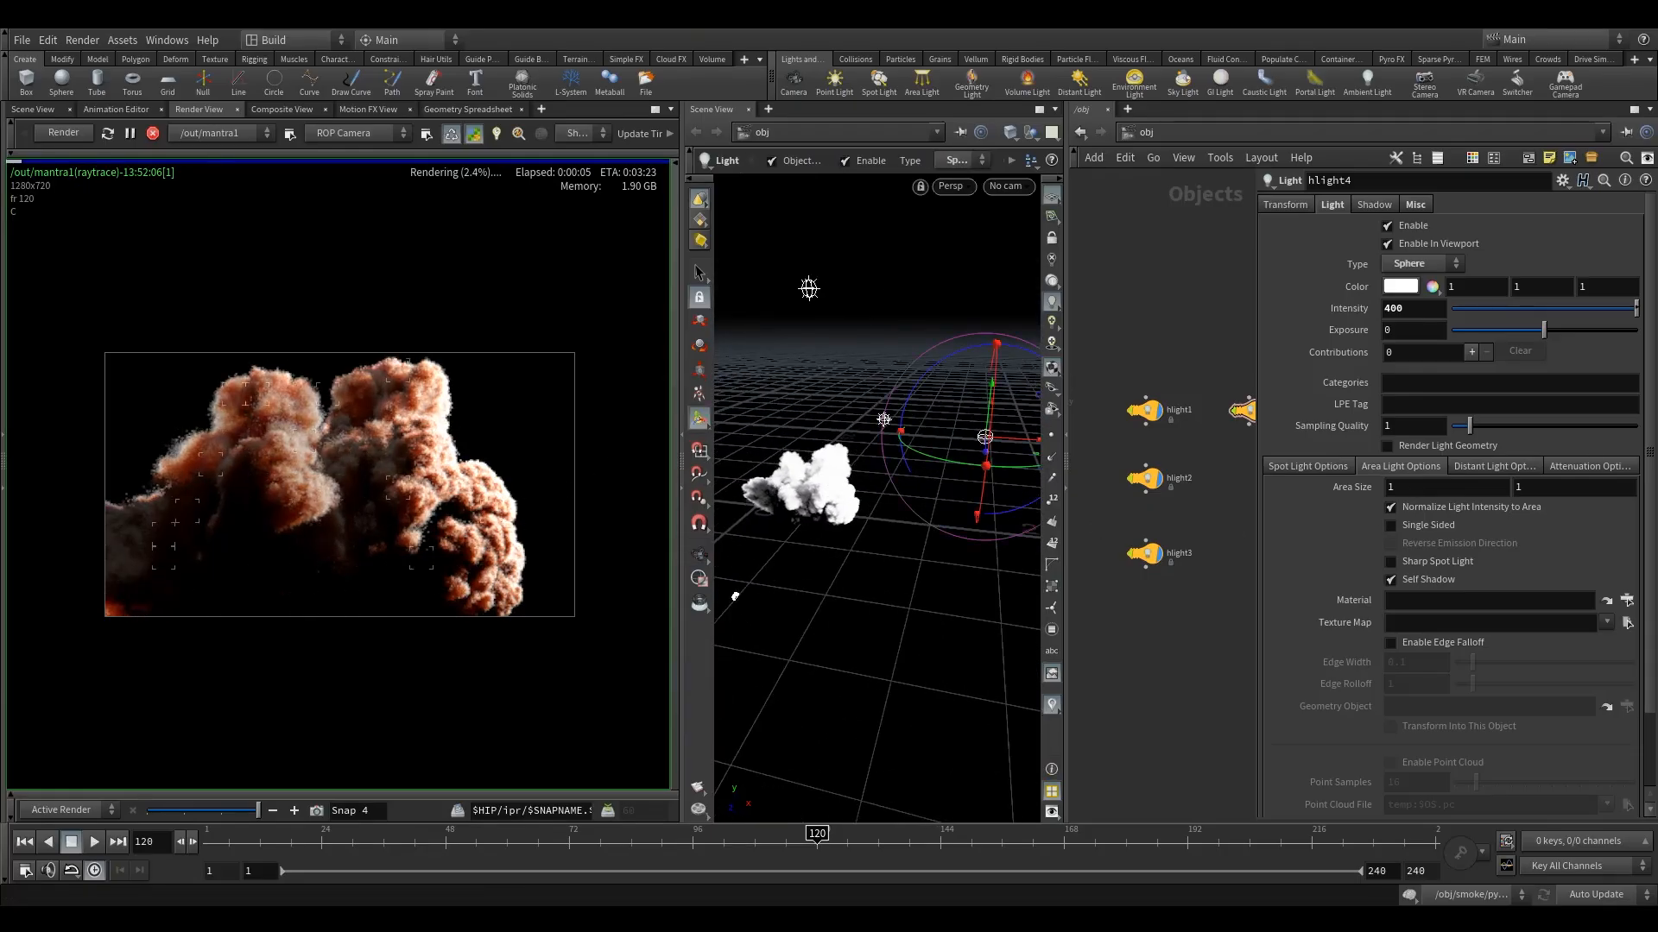
{"action": "left_click", "coordinate": [1404, 289]}
{"action": "left_click_drag", "start_coordinate": [1597, 286], "coordinate": [1520, 290]}
{"action": "left_click", "coordinate": [1639, 108]}
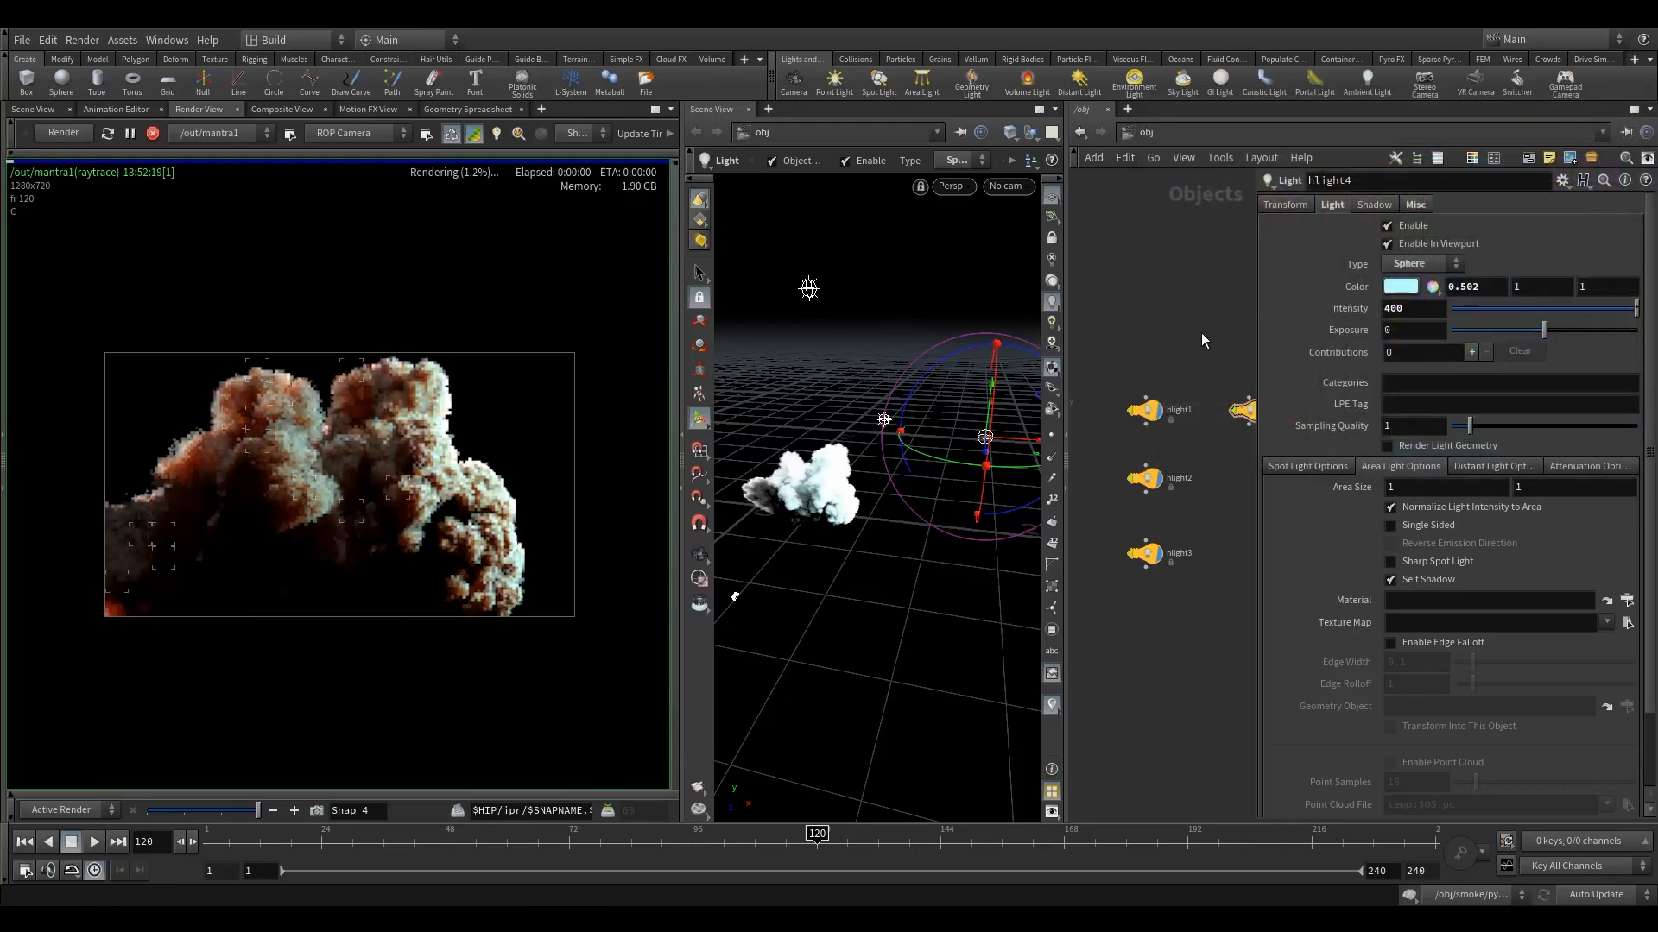
{"action": "double_click", "coordinate": [1468, 287]}
{"action": "type", "text": "56"}
{"action": "key", "text": "Return"}
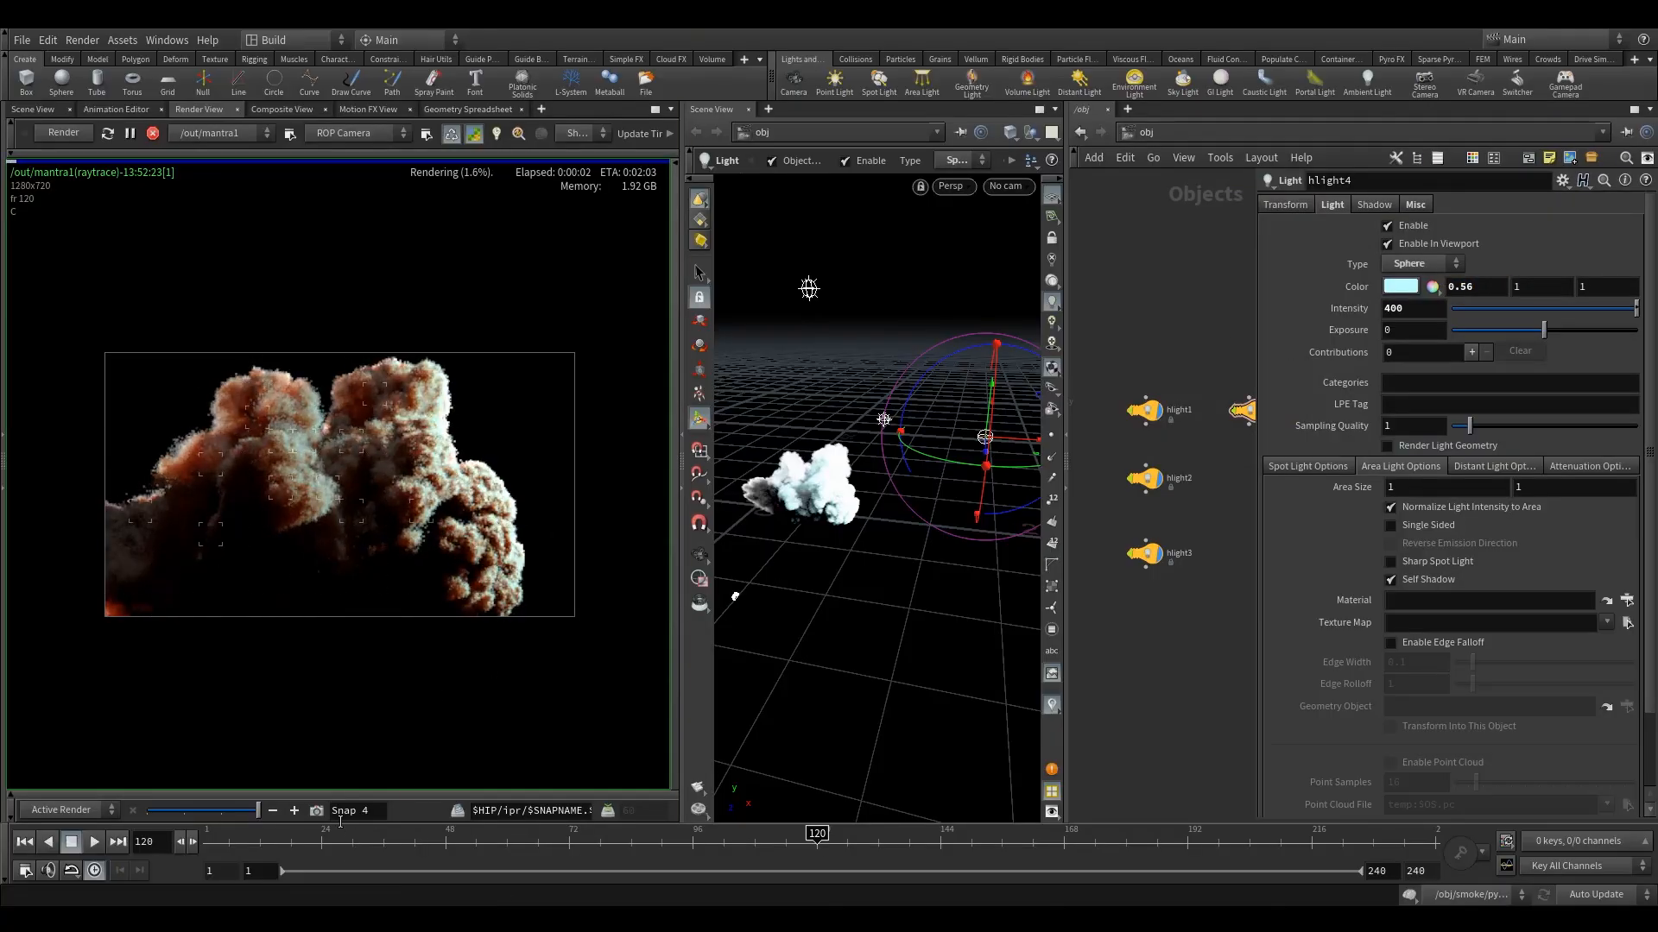
Move the sphere light farther from the smoke and duplicate its node directly below
{"action": "left_click_drag", "start_coordinate": [1020, 443], "coordinate": [1062, 445]}
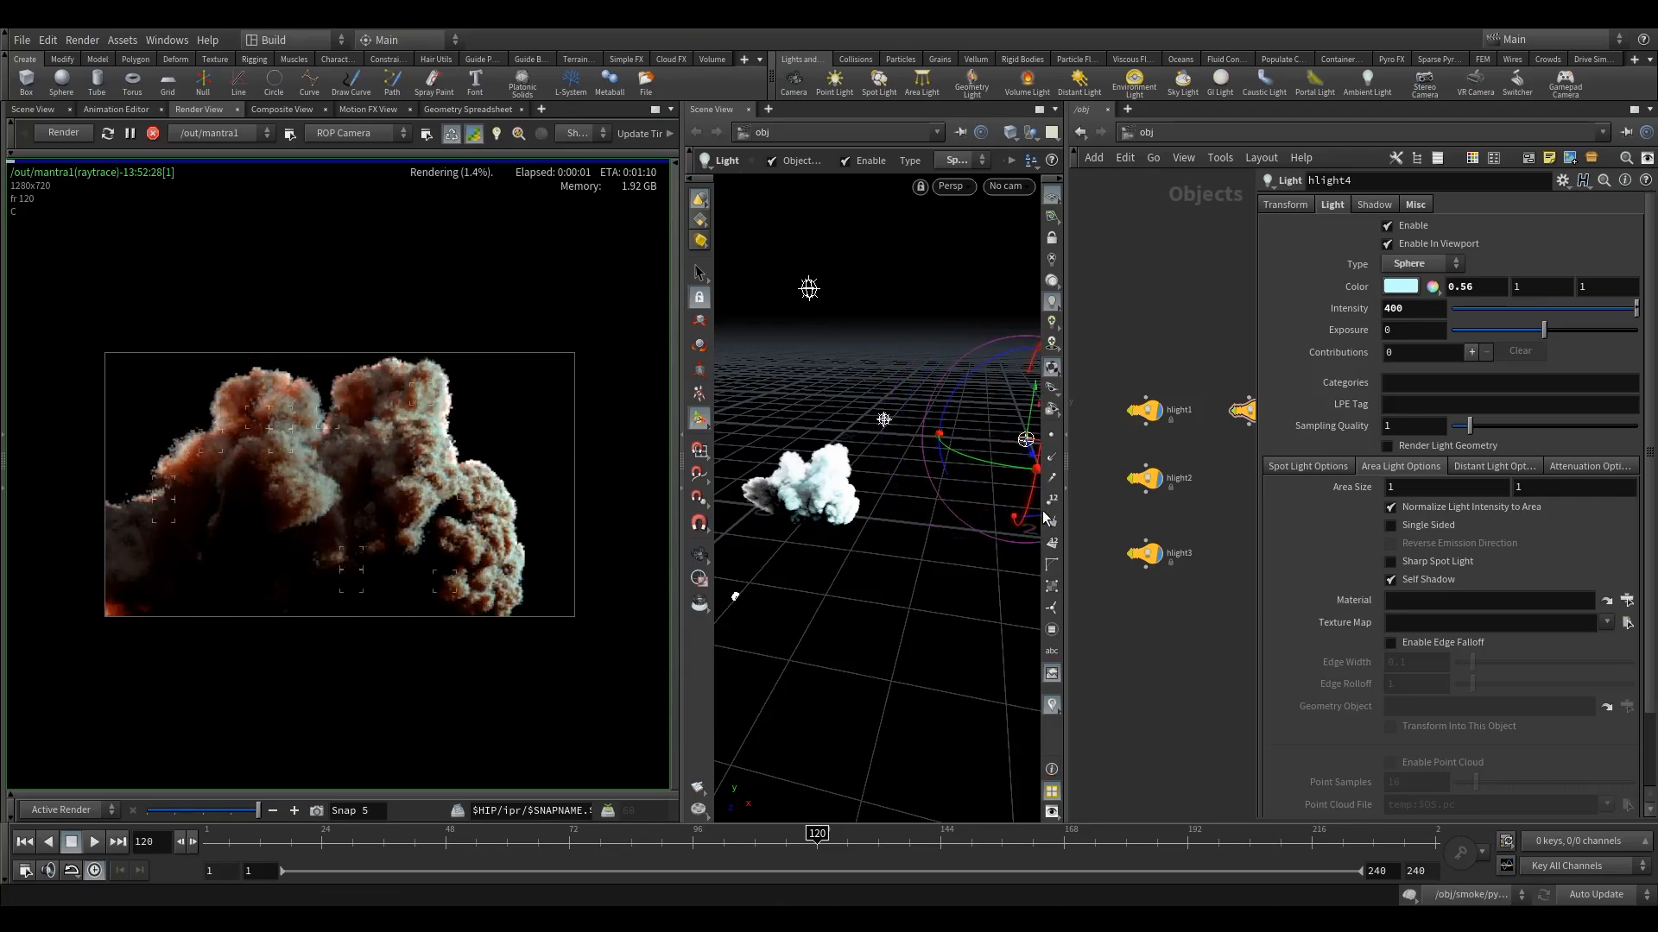
{"action": "middle_click_drag", "start_coordinate": [1203, 536], "coordinate": [1133, 506]}
{"action": "left_click_drag", "start_coordinate": [1208, 438], "coordinate": [1211, 440]}
{"action": "left_click_drag", "start_coordinate": [1168, 383], "coordinate": [1169, 458], "text": "alt"}
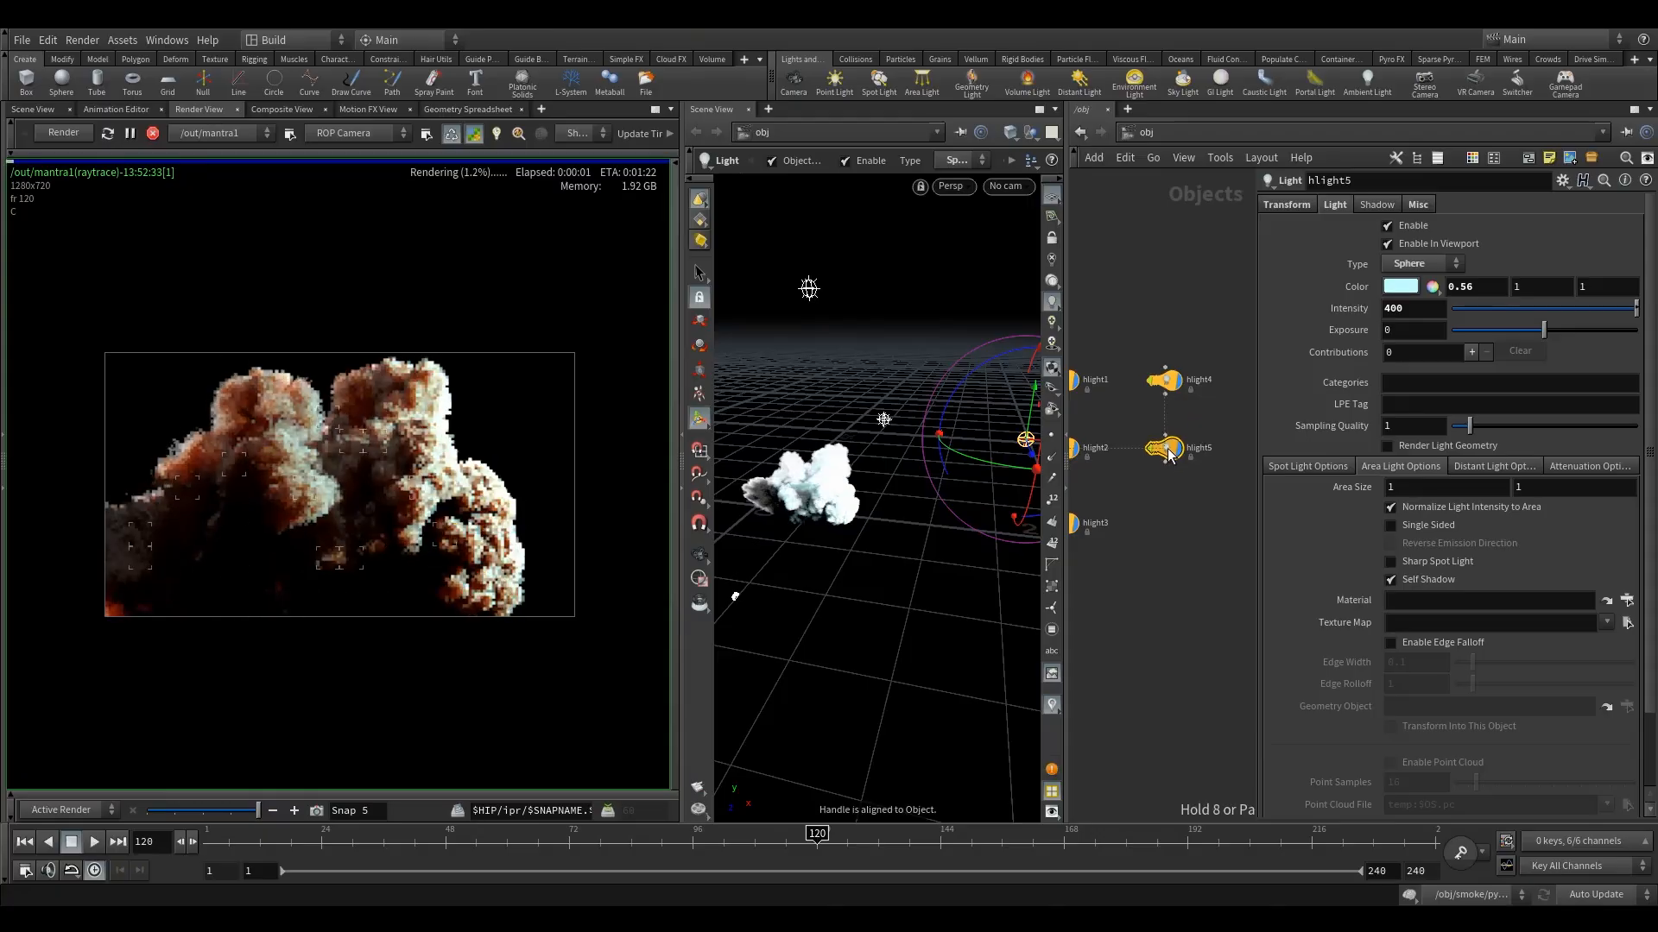
Compare the render with snapshot 4 and move the duplicated sphere light to the foreground, away from the smoke
{"action": "middle_click_drag", "start_coordinate": [940, 553], "coordinate": [916, 551], "text": "alt"}
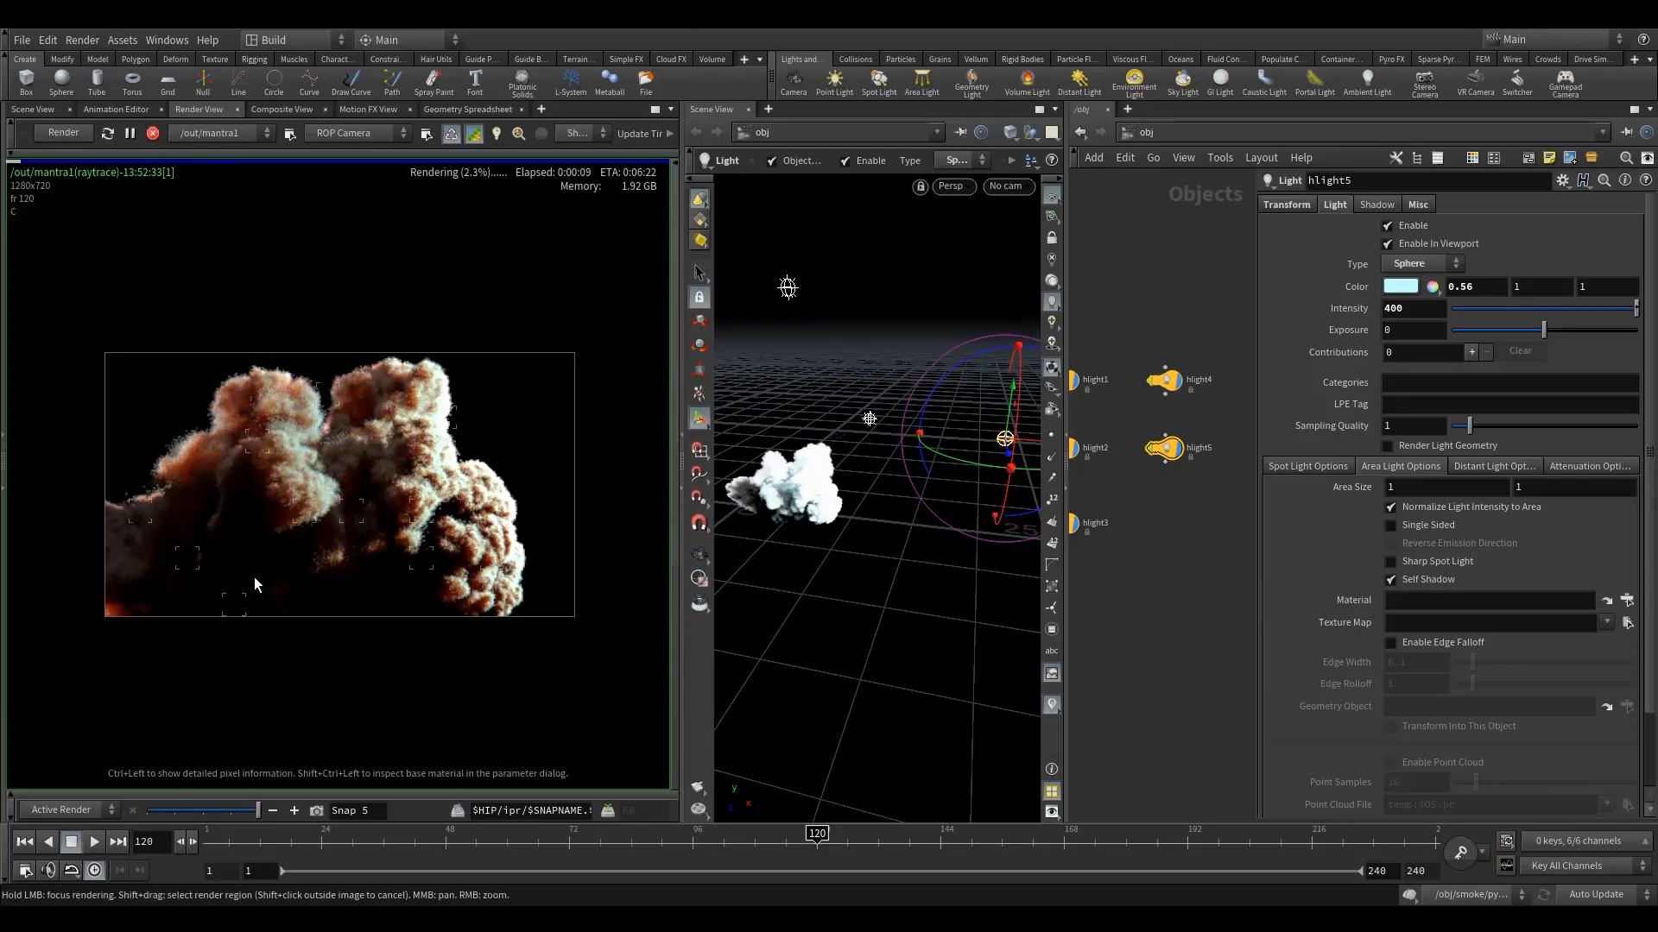
{"action": "middle_click_drag", "start_coordinate": [930, 541], "coordinate": [958, 521], "text": "alt"}
{"action": "left_click_drag", "start_coordinate": [958, 522], "coordinate": [830, 540], "text": "alt"}
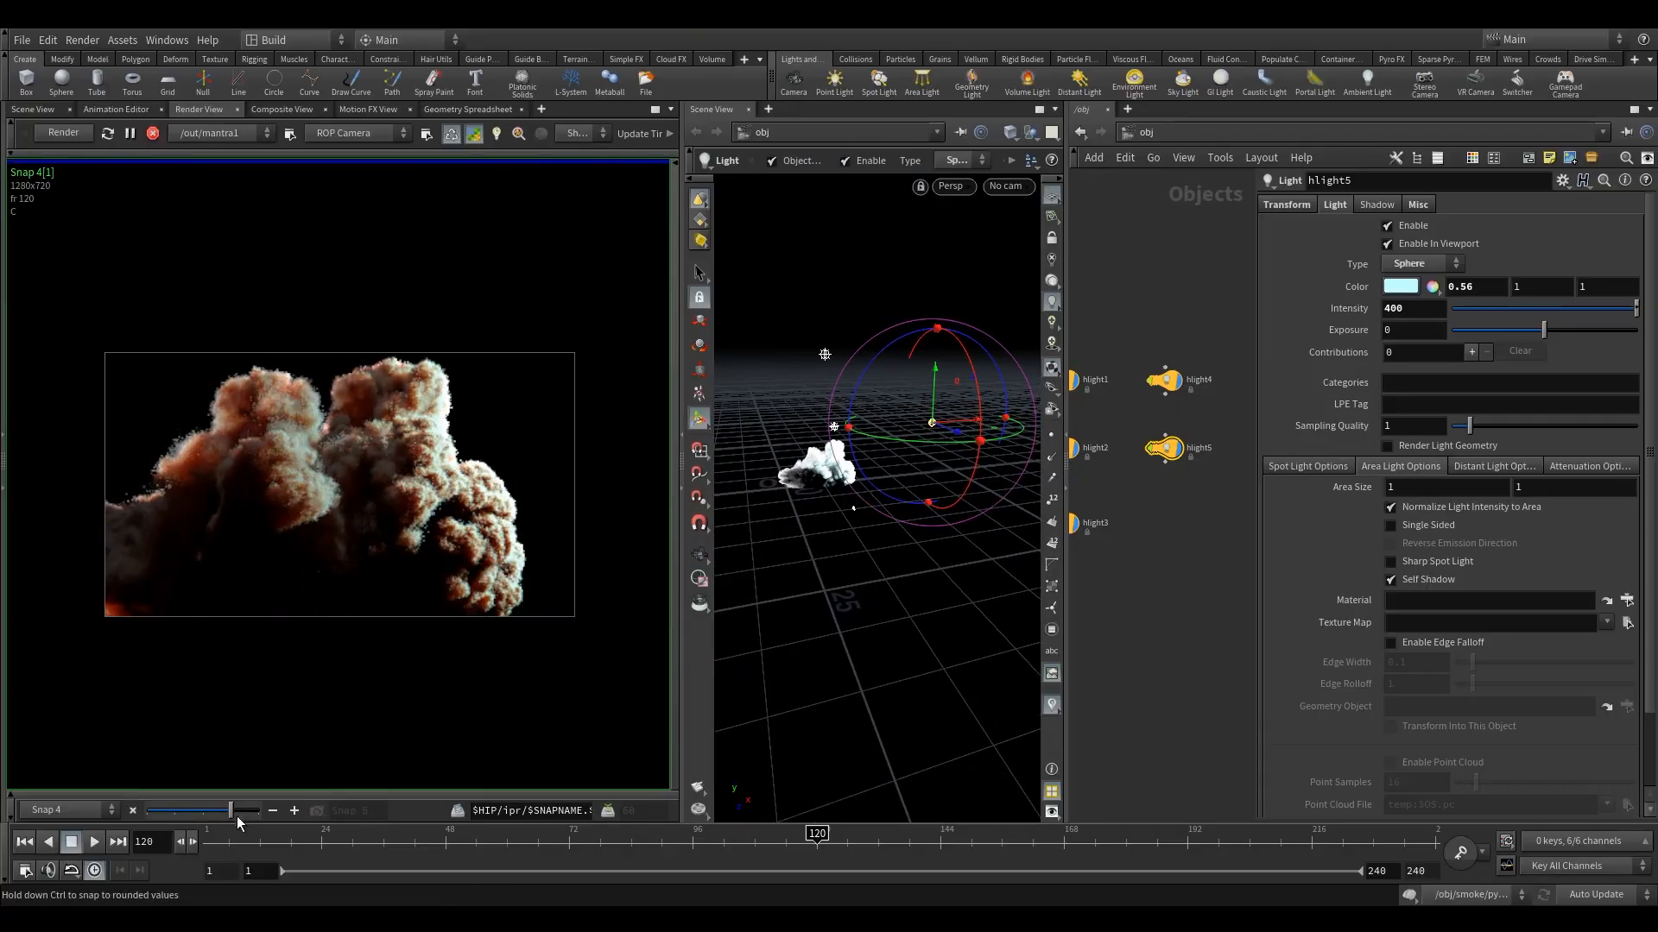
{"action": "key", "text": "Escape"}
{"action": "left_click_drag", "start_coordinate": [981, 400], "coordinate": [864, 414], "text": "alt"}
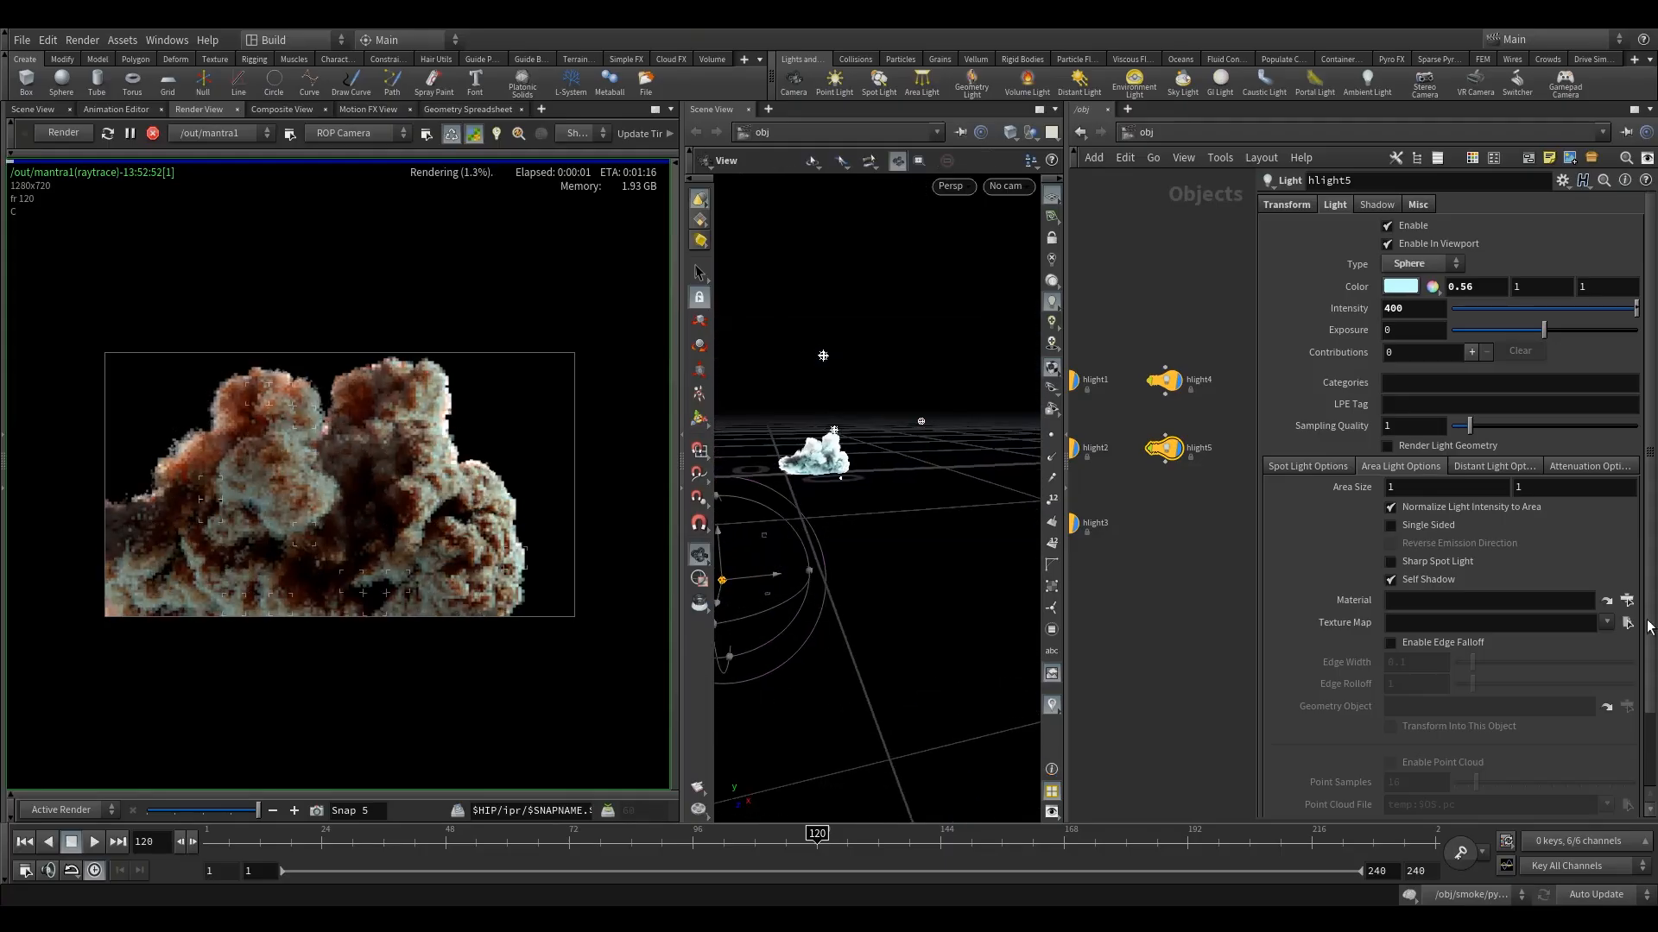
Set the duplicated sphere light's intensity to 80
{"action": "left_click_drag", "start_coordinate": [966, 576], "coordinate": [993, 548], "text": "alt"}
{"action": "scroll", "coordinate": [1001, 522], "scroll_direction": "down", "scroll_amount": 4}
{"action": "double_click", "coordinate": [1413, 308]}
{"action": "type", "text": "80"}
{"action": "key", "text": "Return"}
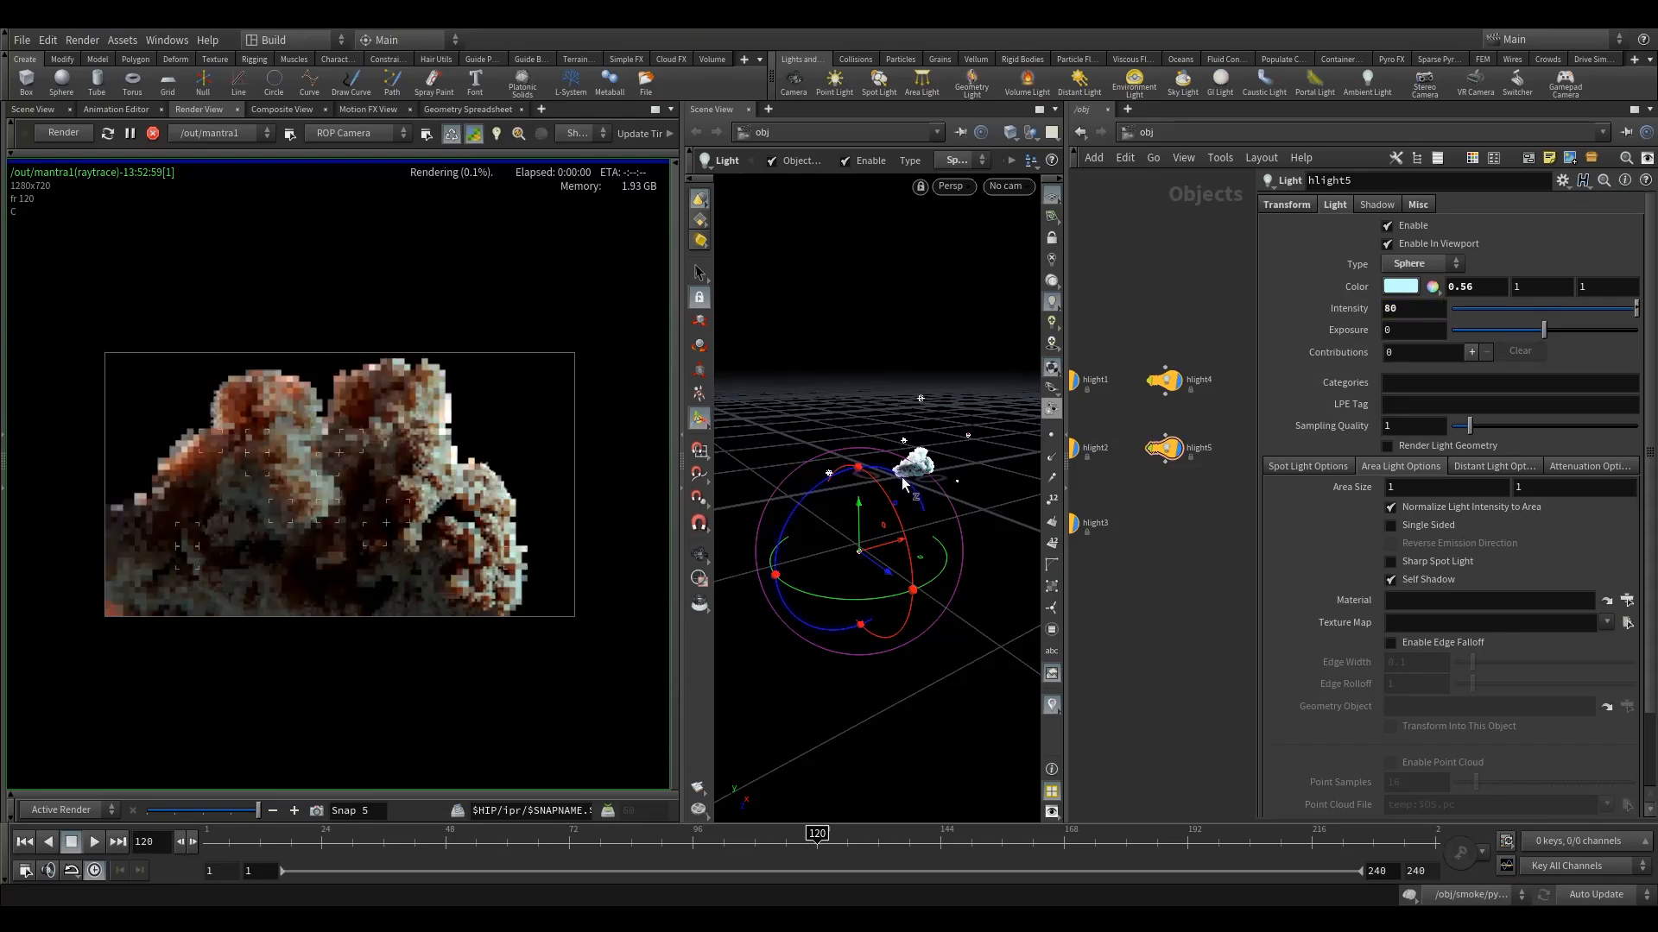
Adjust the duplicated sphere light's position in front of the smoke and check its placement
{"action": "left_click_drag", "start_coordinate": [899, 503], "coordinate": [936, 473]}
{"action": "mouse_move", "coordinate": [955, 529]}
{"action": "left_mouse_down", "text": "alt"}
{"action": "mouse_move", "coordinate": [916, 515]}
{"action": "mouse_move", "coordinate": [974, 526]}
{"action": "left_mouse_up", "text": "alt"}
{"action": "key", "text": "r"}
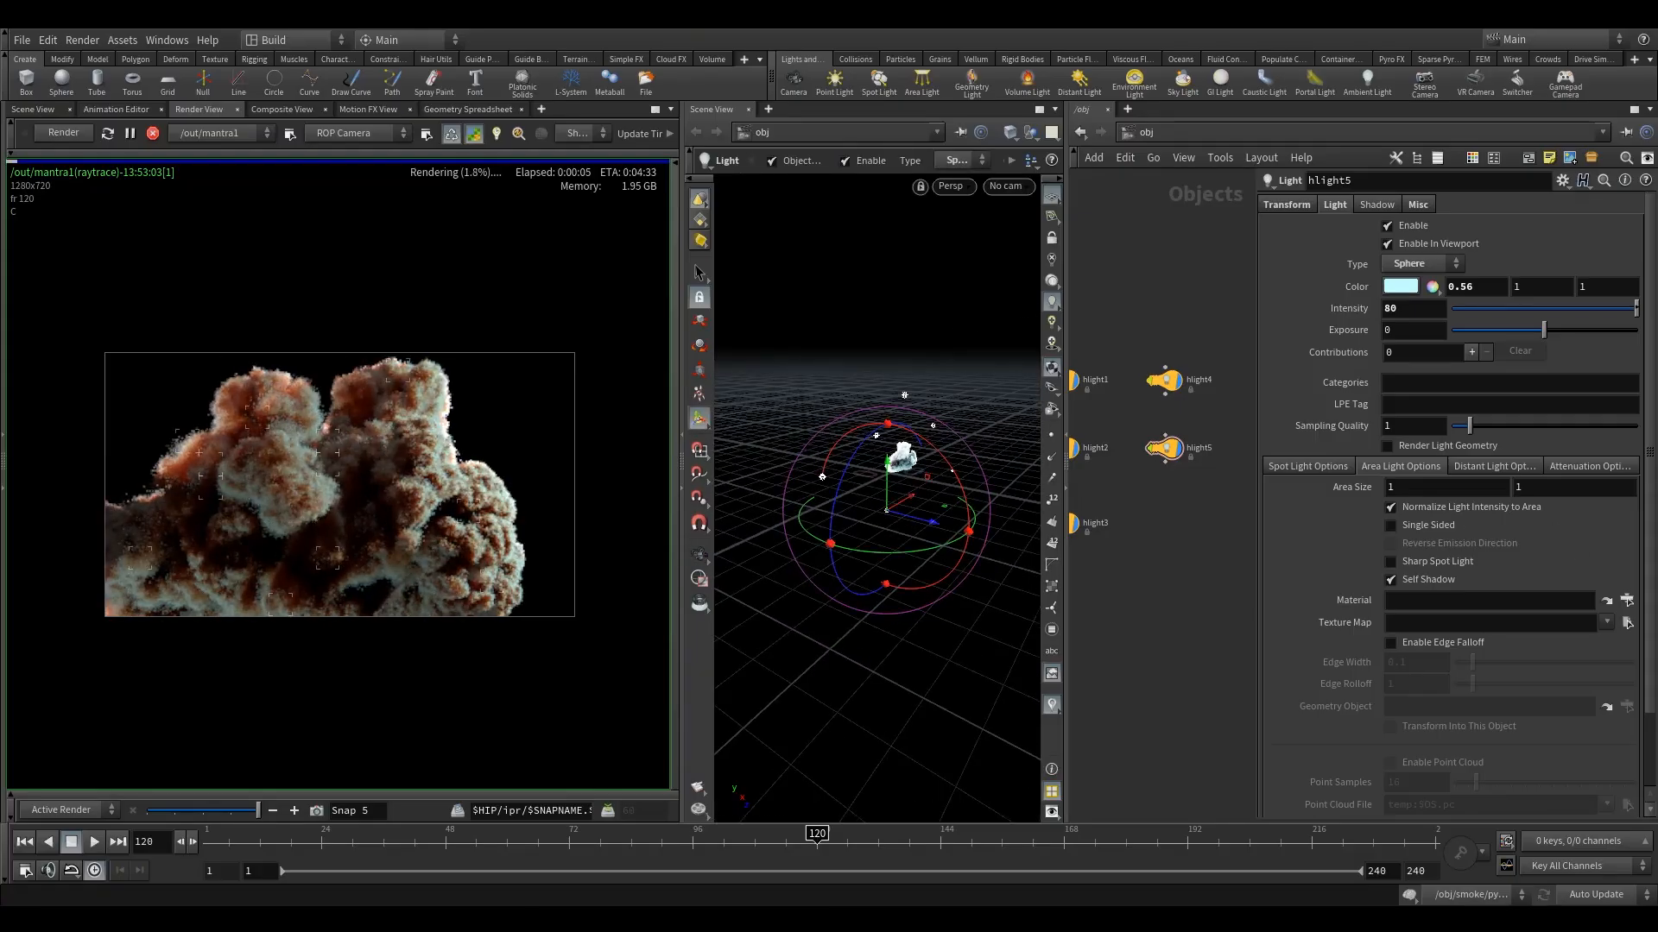
{"action": "key", "text": "Escape"}
{"action": "left_click_drag", "start_coordinate": [822, 476], "coordinate": [857, 542]}
{"action": "key", "text": "Return"}
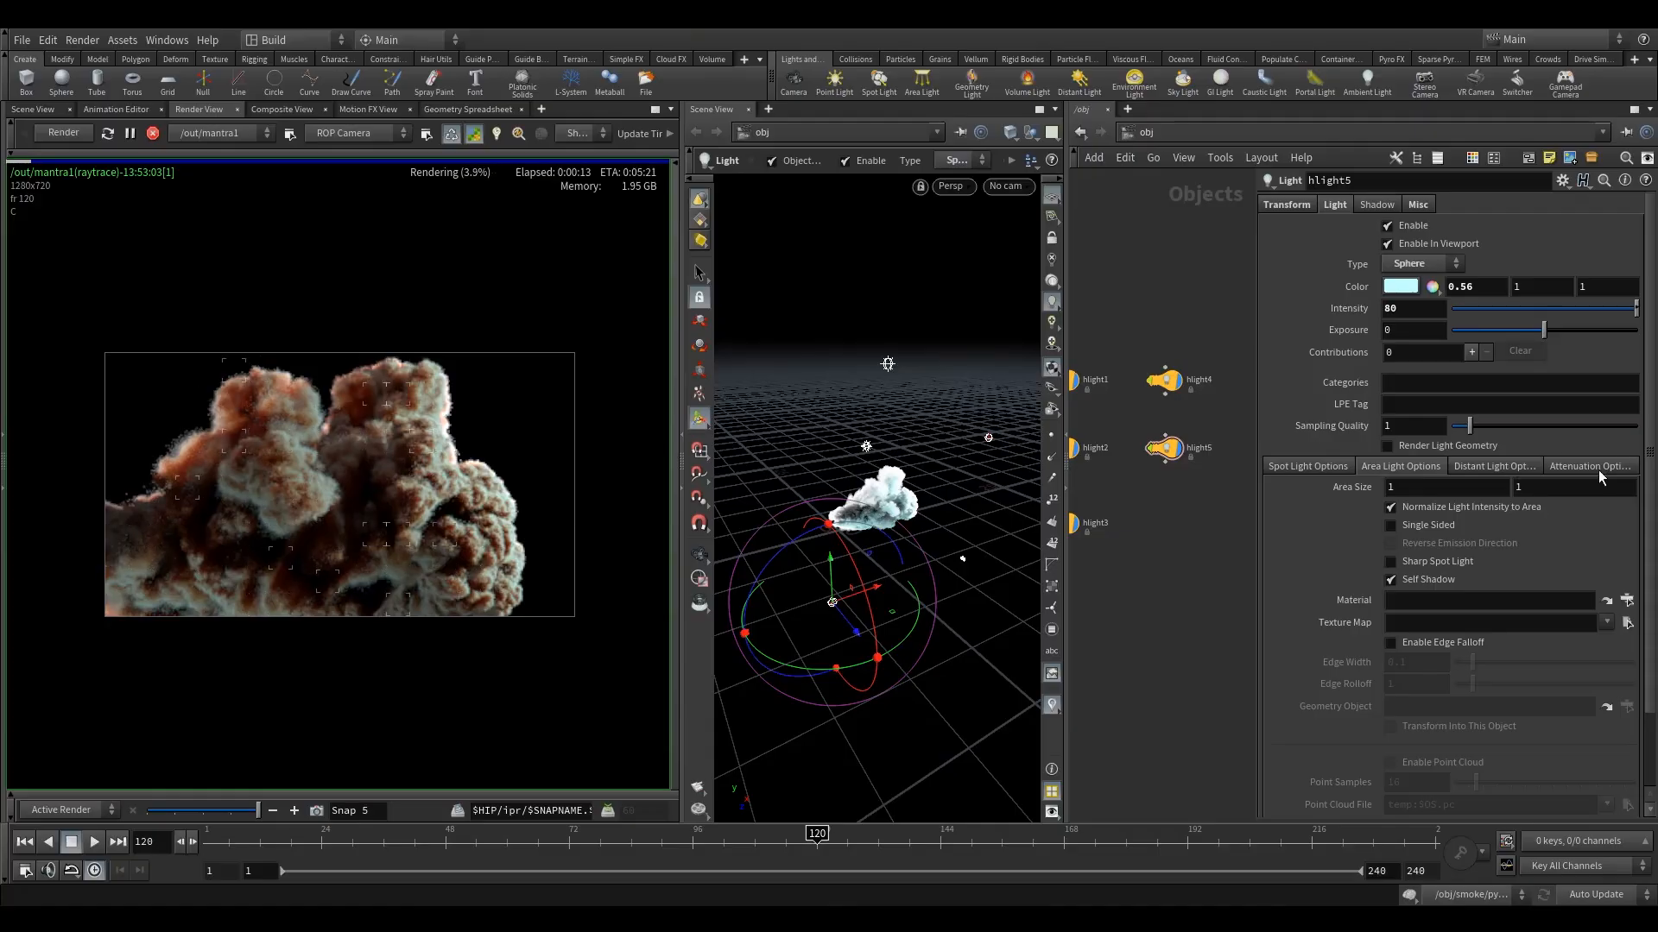
Save a snapshot of the current render, compare earlier snapshots 2 and 3, and return to the active render
{"action": "middle_click_drag", "start_coordinate": [1141, 525], "coordinate": [1210, 555]}
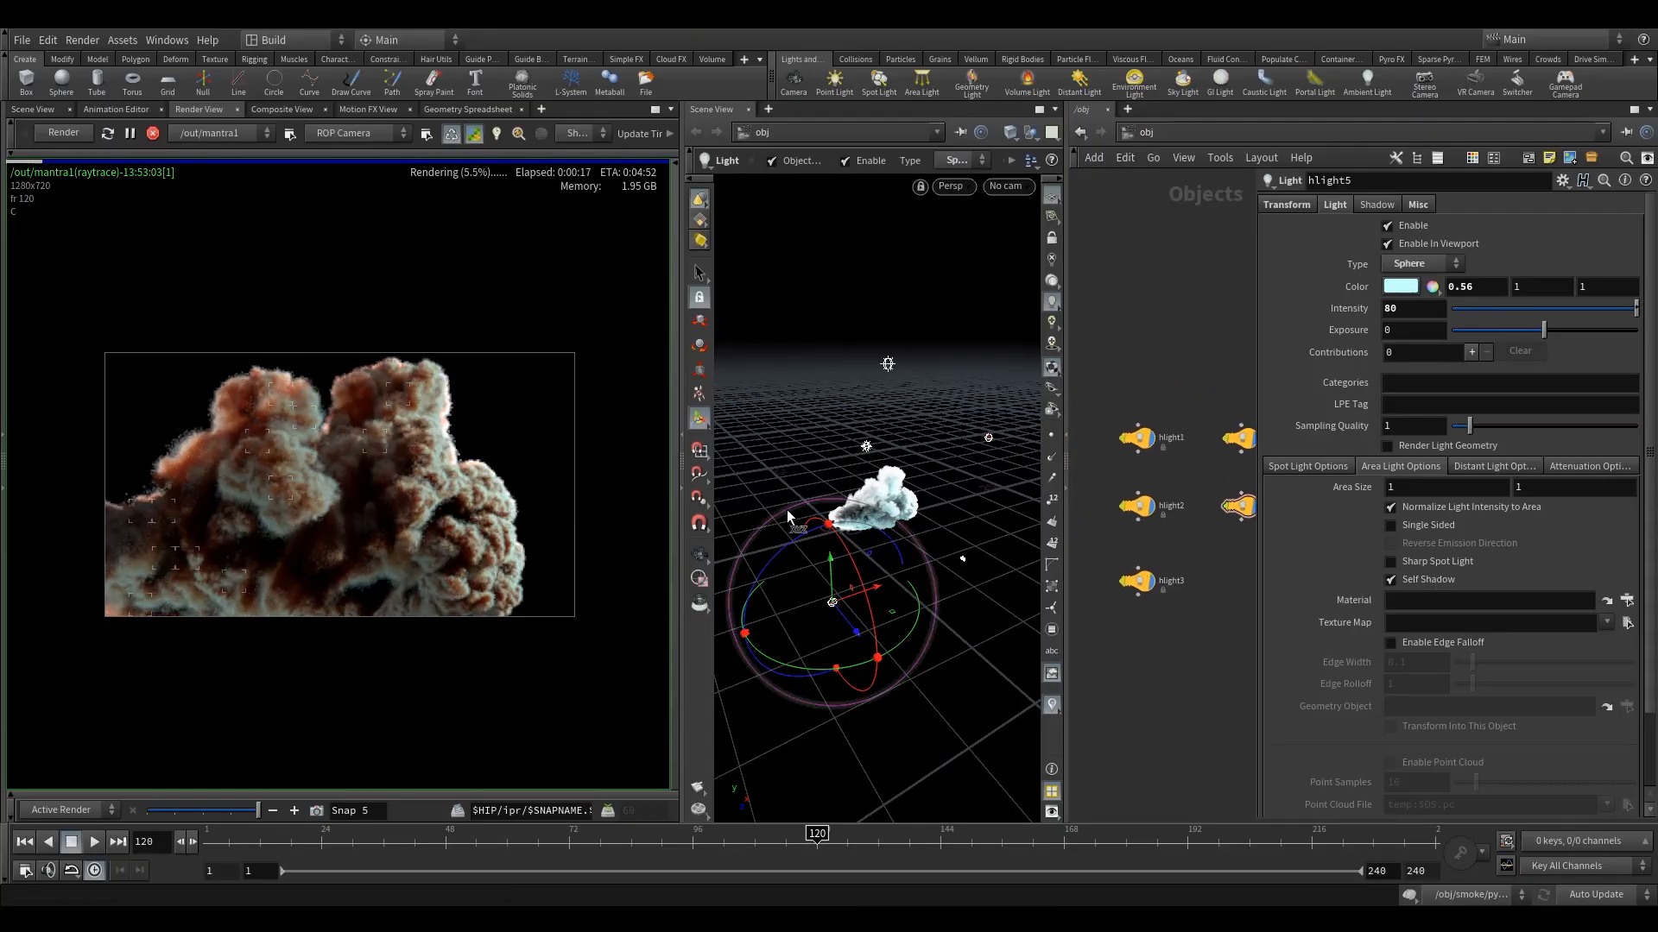
{"action": "left_click", "coordinate": [314, 807]}
{"action": "left_click_drag", "start_coordinate": [235, 815], "coordinate": [165, 822]}
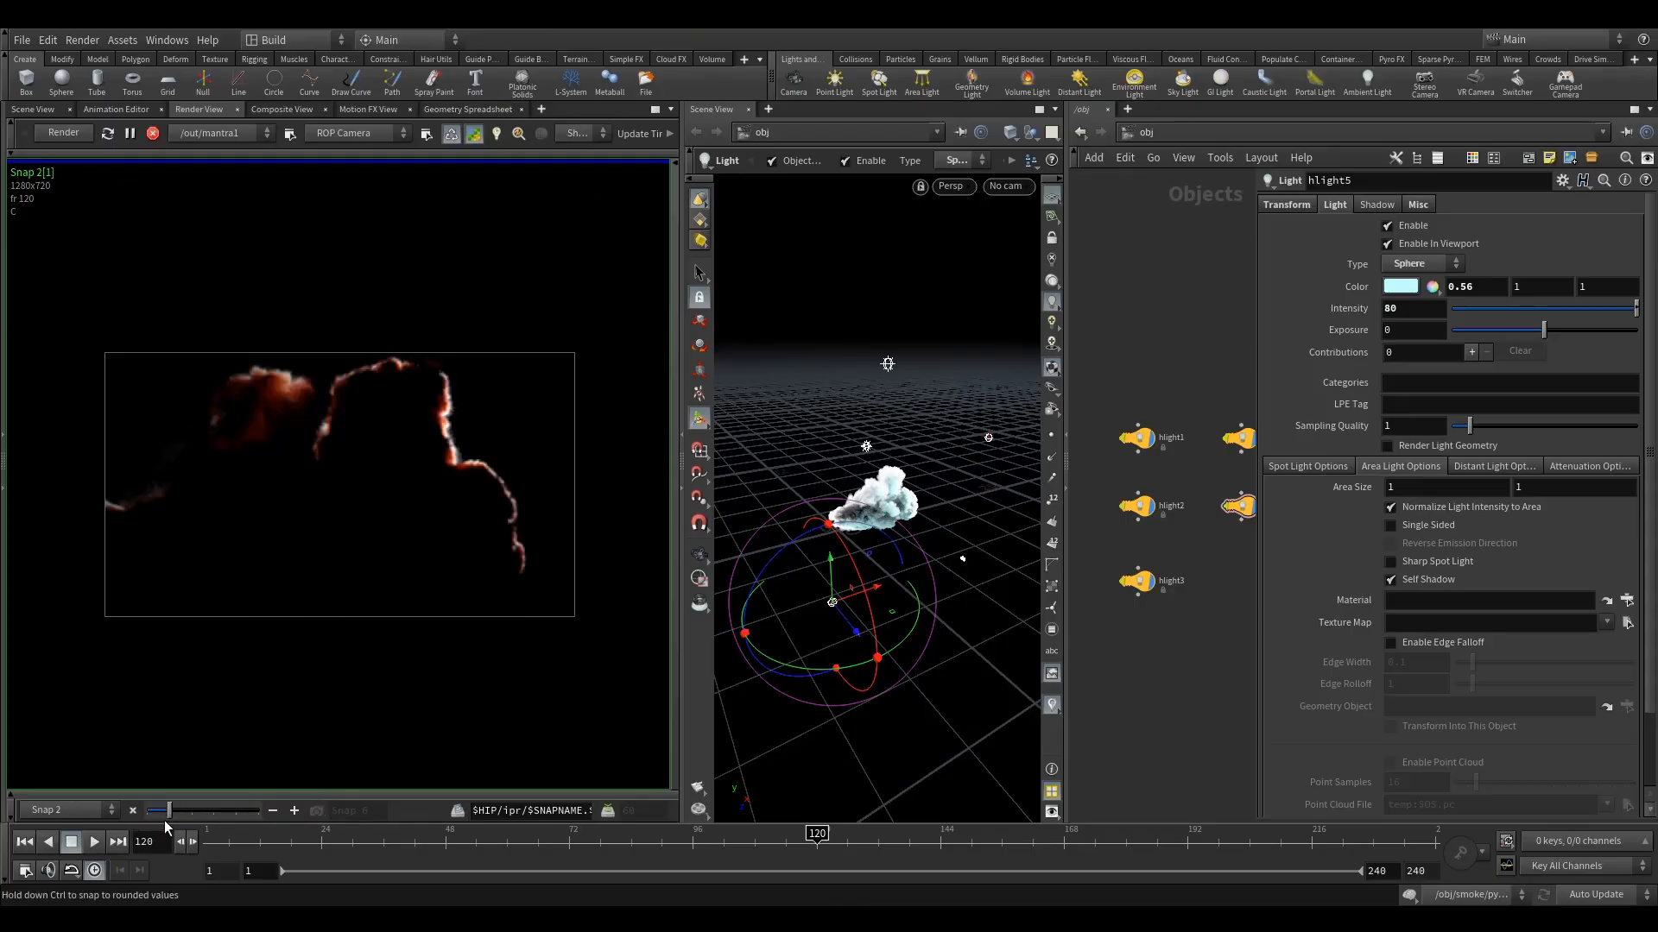
{"action": "left_click_drag", "start_coordinate": [165, 821], "coordinate": [184, 819]}
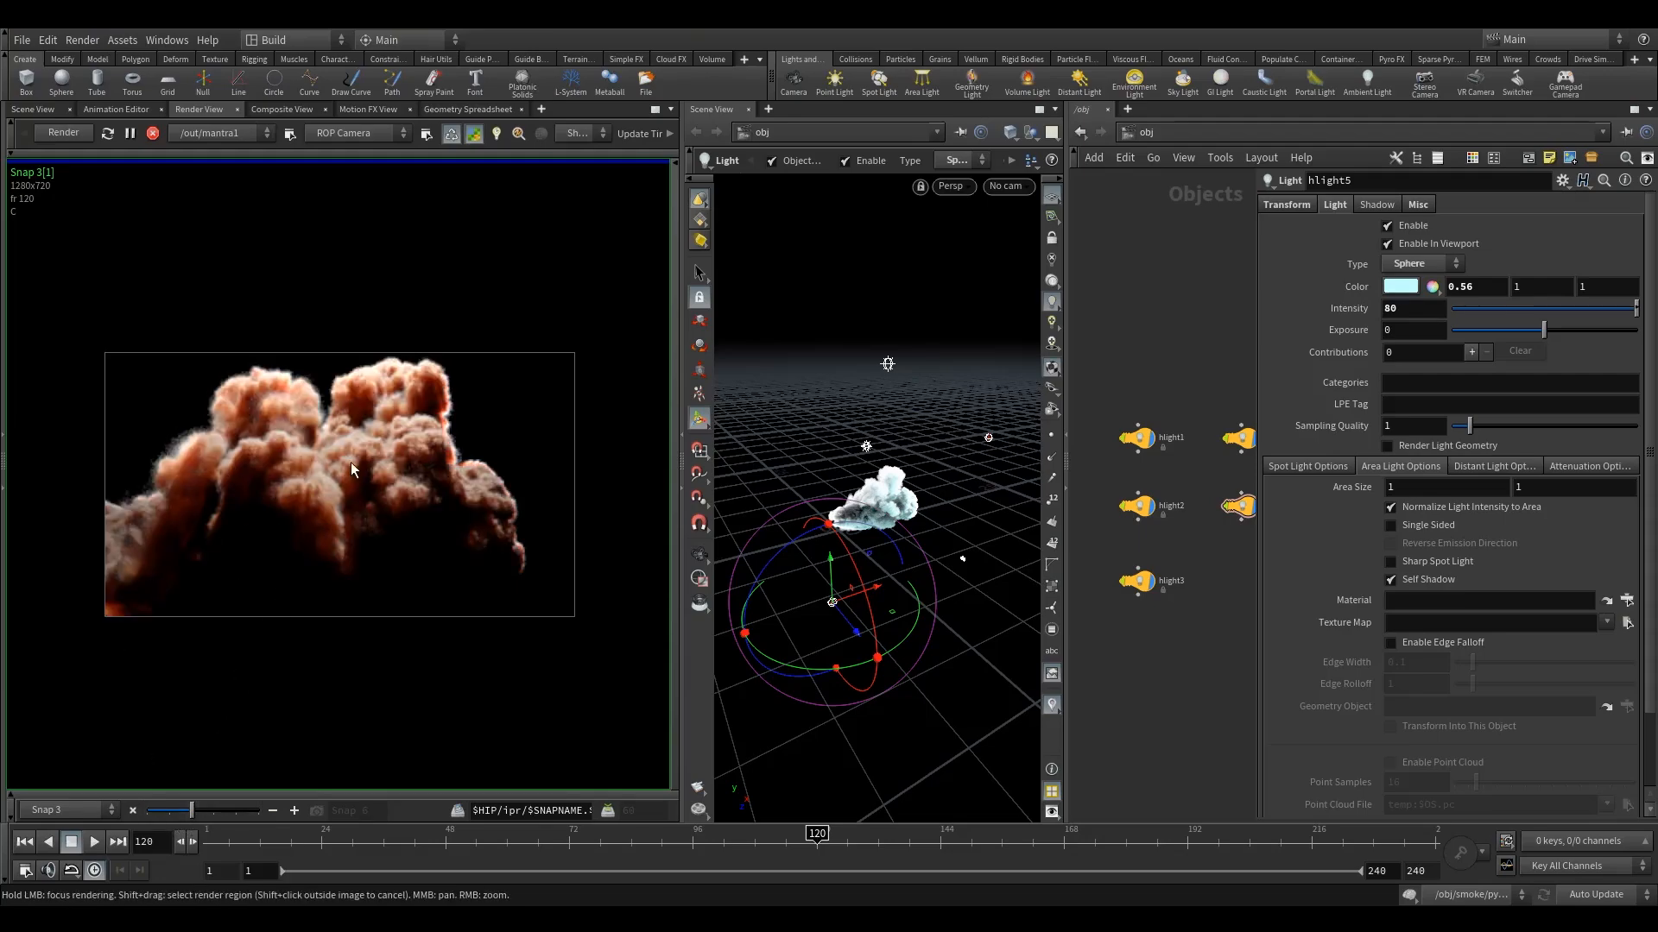
{"action": "left_click_drag", "start_coordinate": [207, 810], "coordinate": [259, 810]}
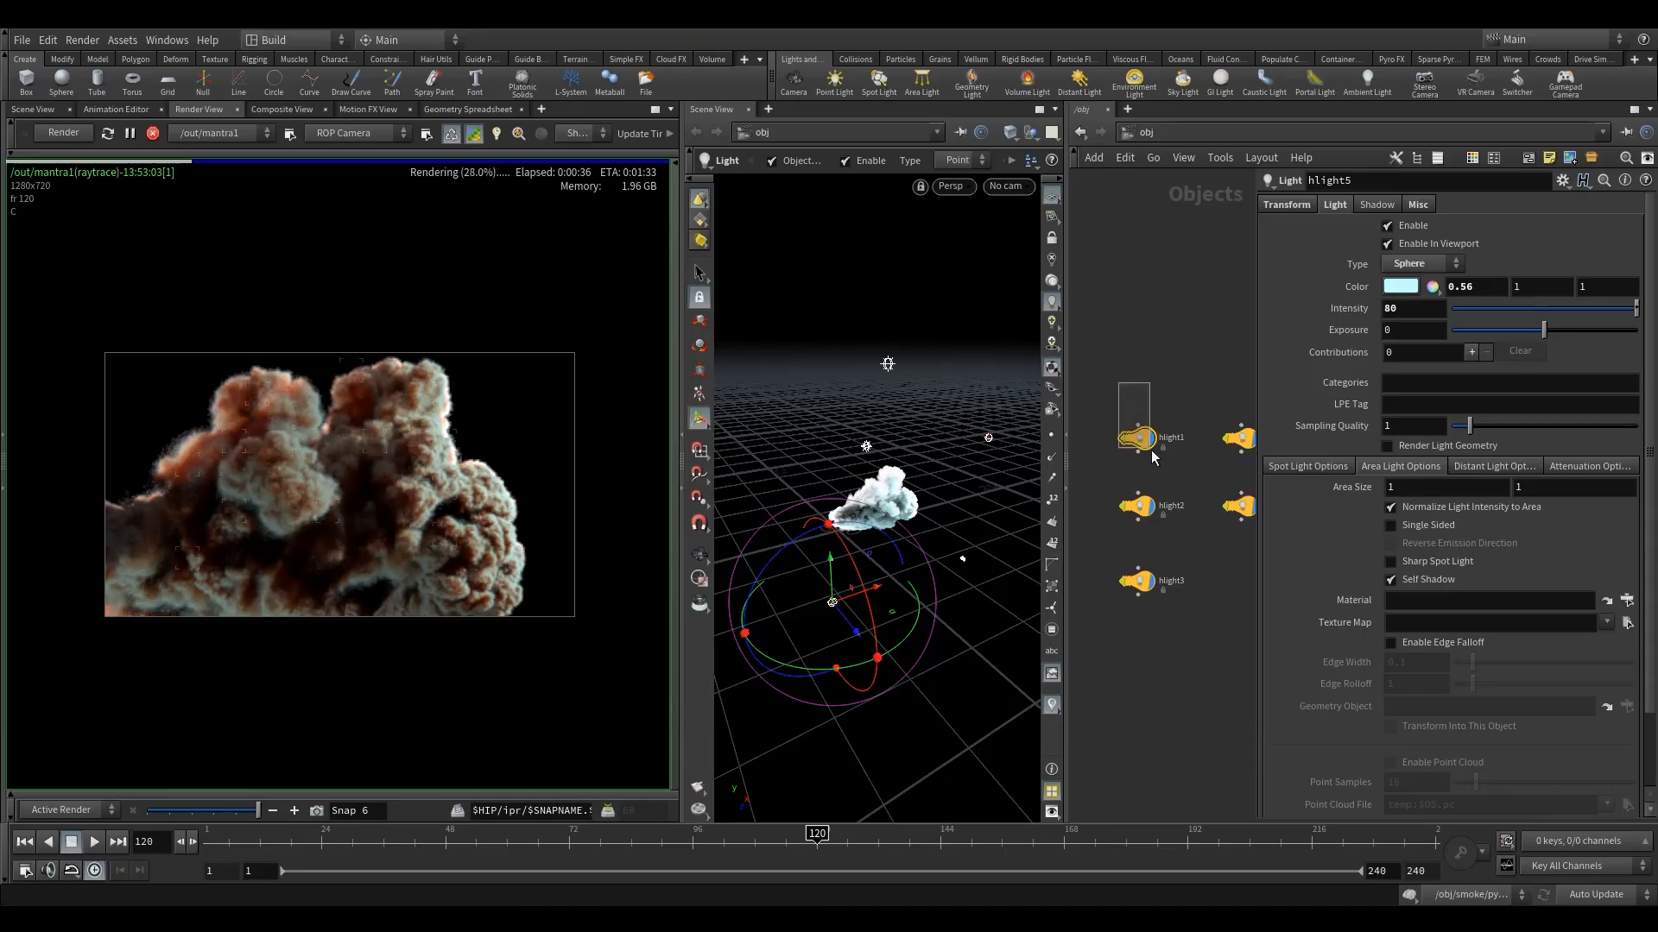
Select the first point light and show its transform parameters
{"action": "left_click_drag", "start_coordinate": [1153, 456], "coordinate": [1152, 454]}
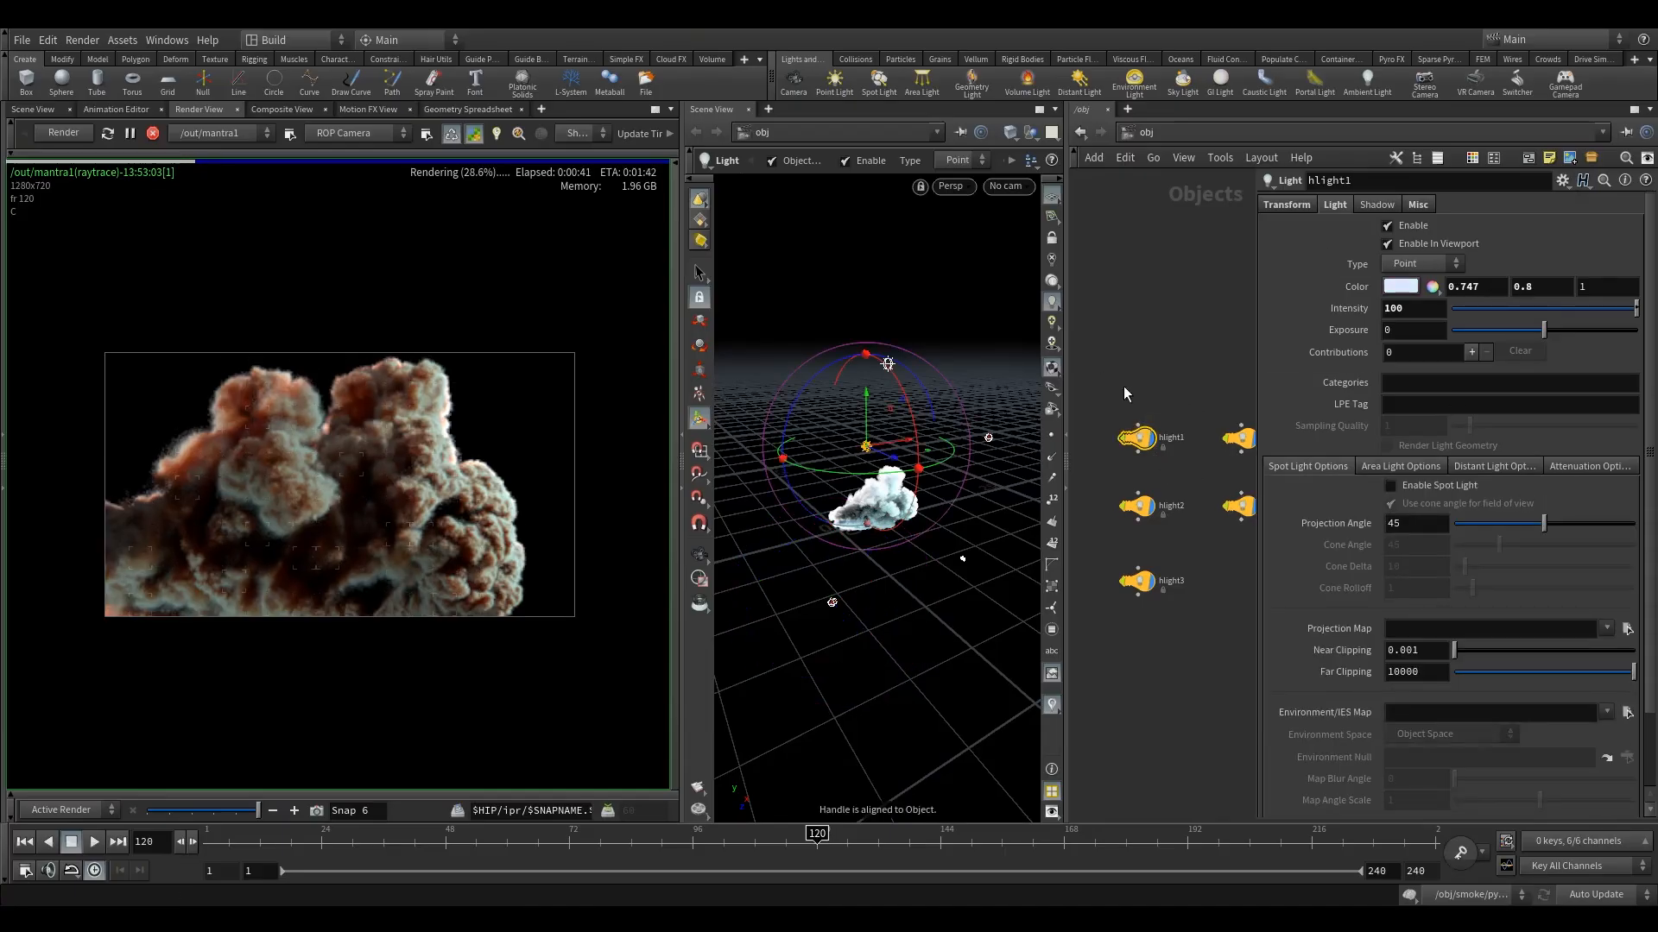
{"action": "left_click", "coordinate": [1284, 204]}
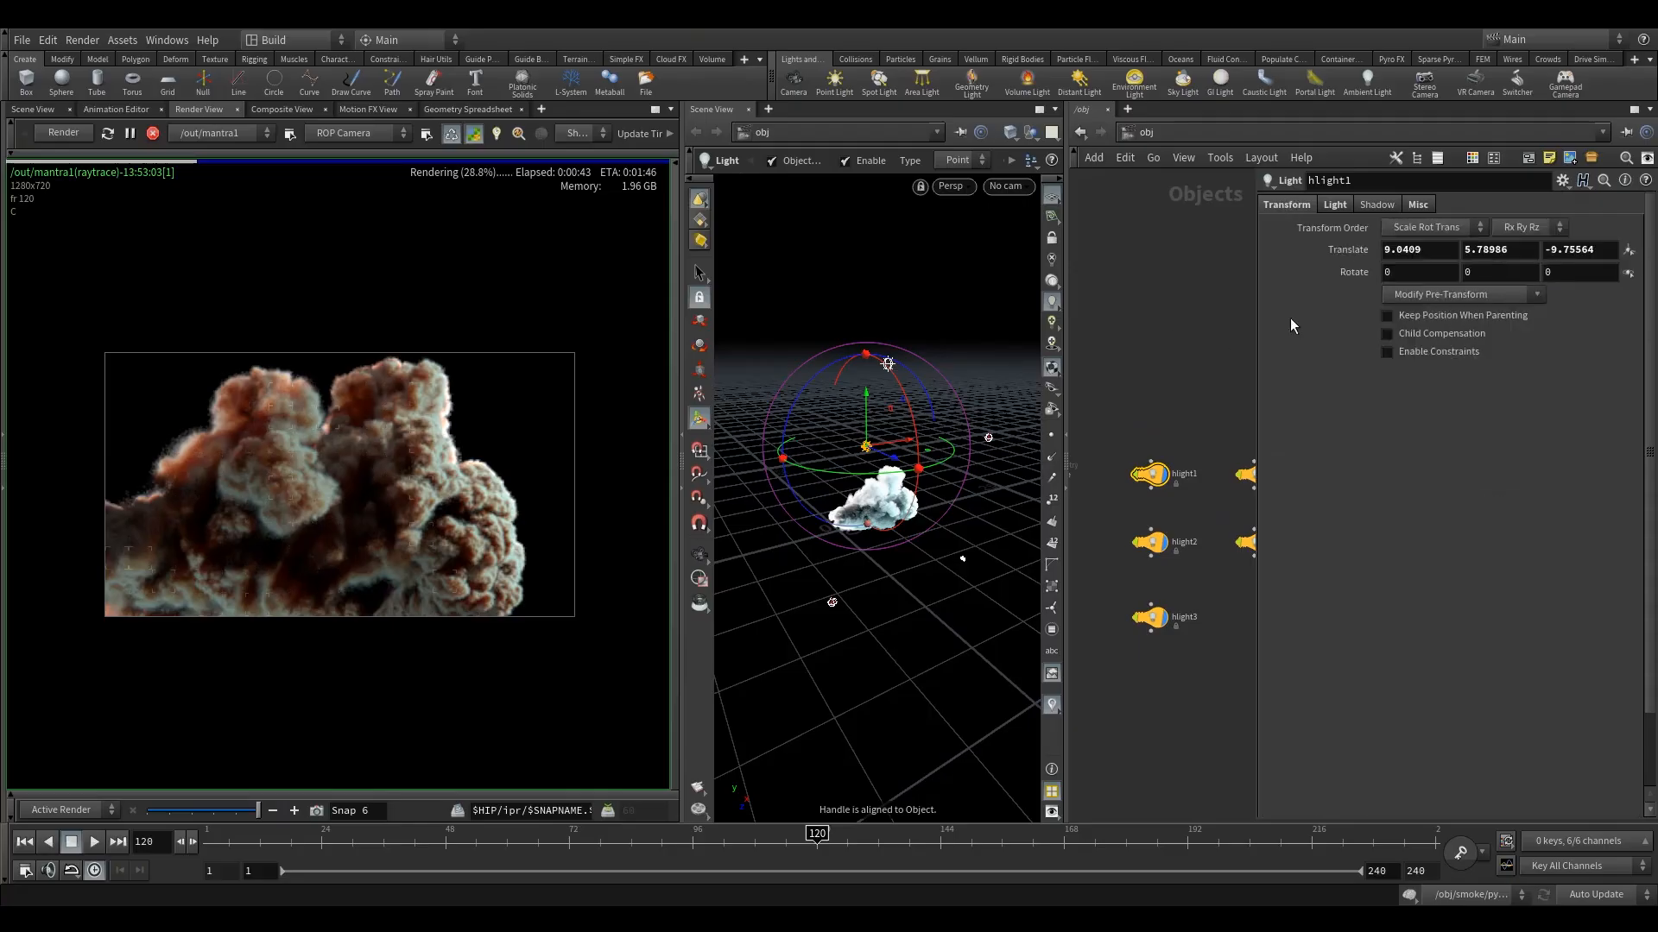
Set the translate values of the point light hlight1 to 11, 6 and -10
{"action": "left_click_drag", "start_coordinate": [1441, 251], "coordinate": [1234, 265]}
{"action": "type", "text": "11"}
{"action": "key", "text": "Tab"}
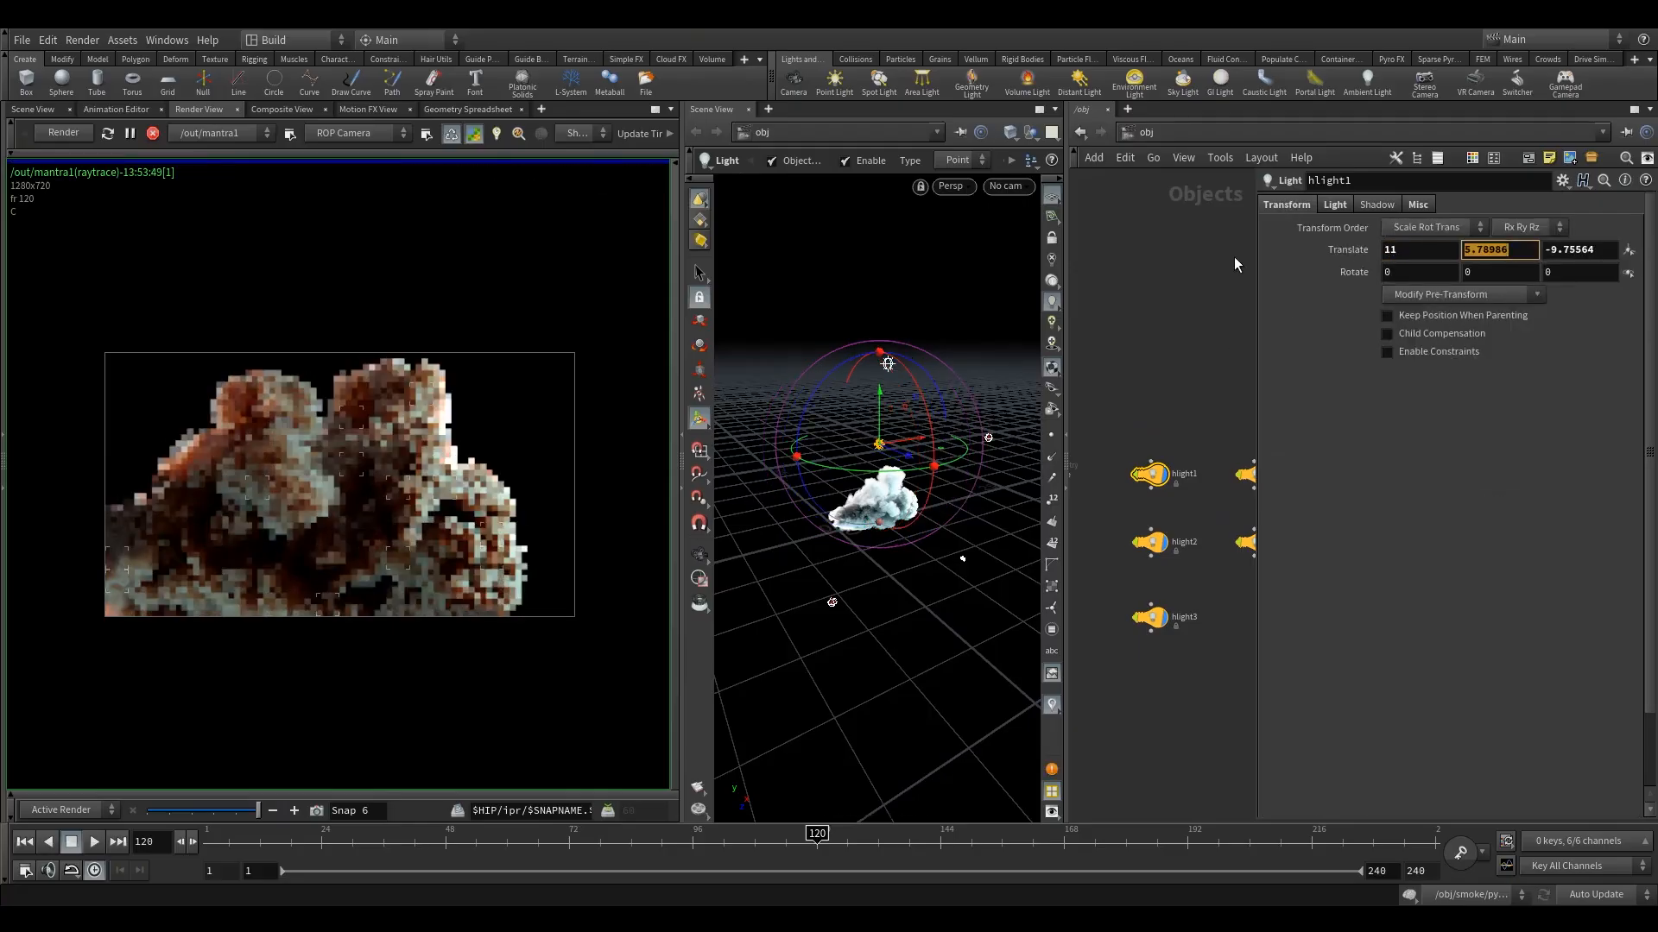
{"action": "type", "text": "6."}
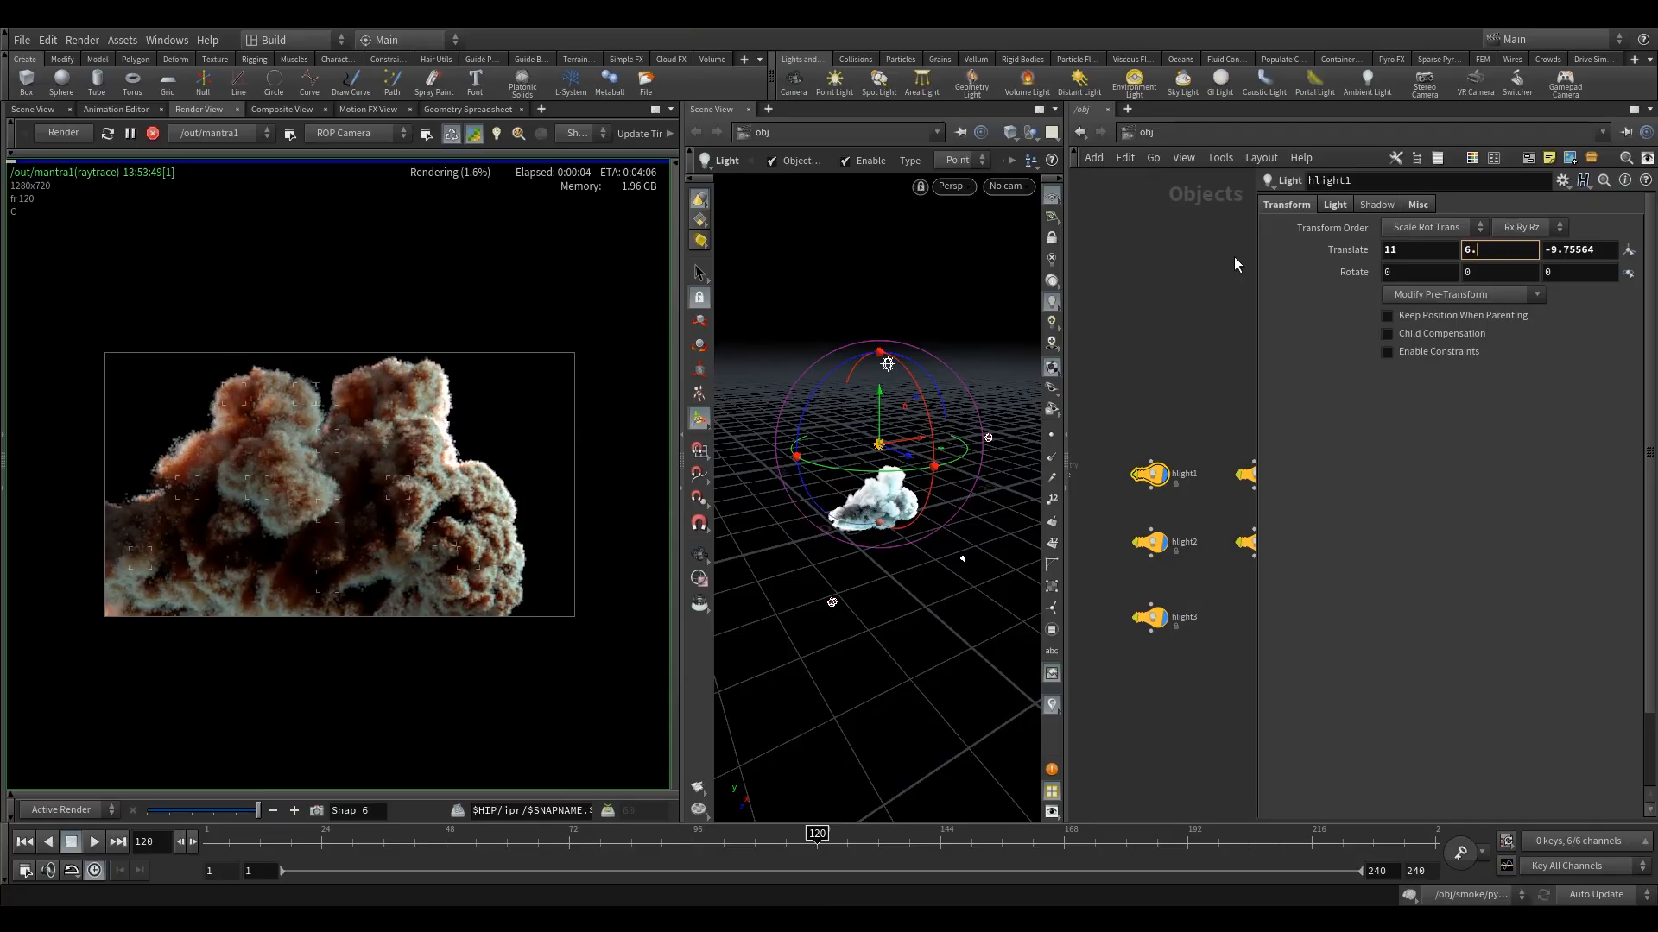
{"action": "key", "text": "Return"}
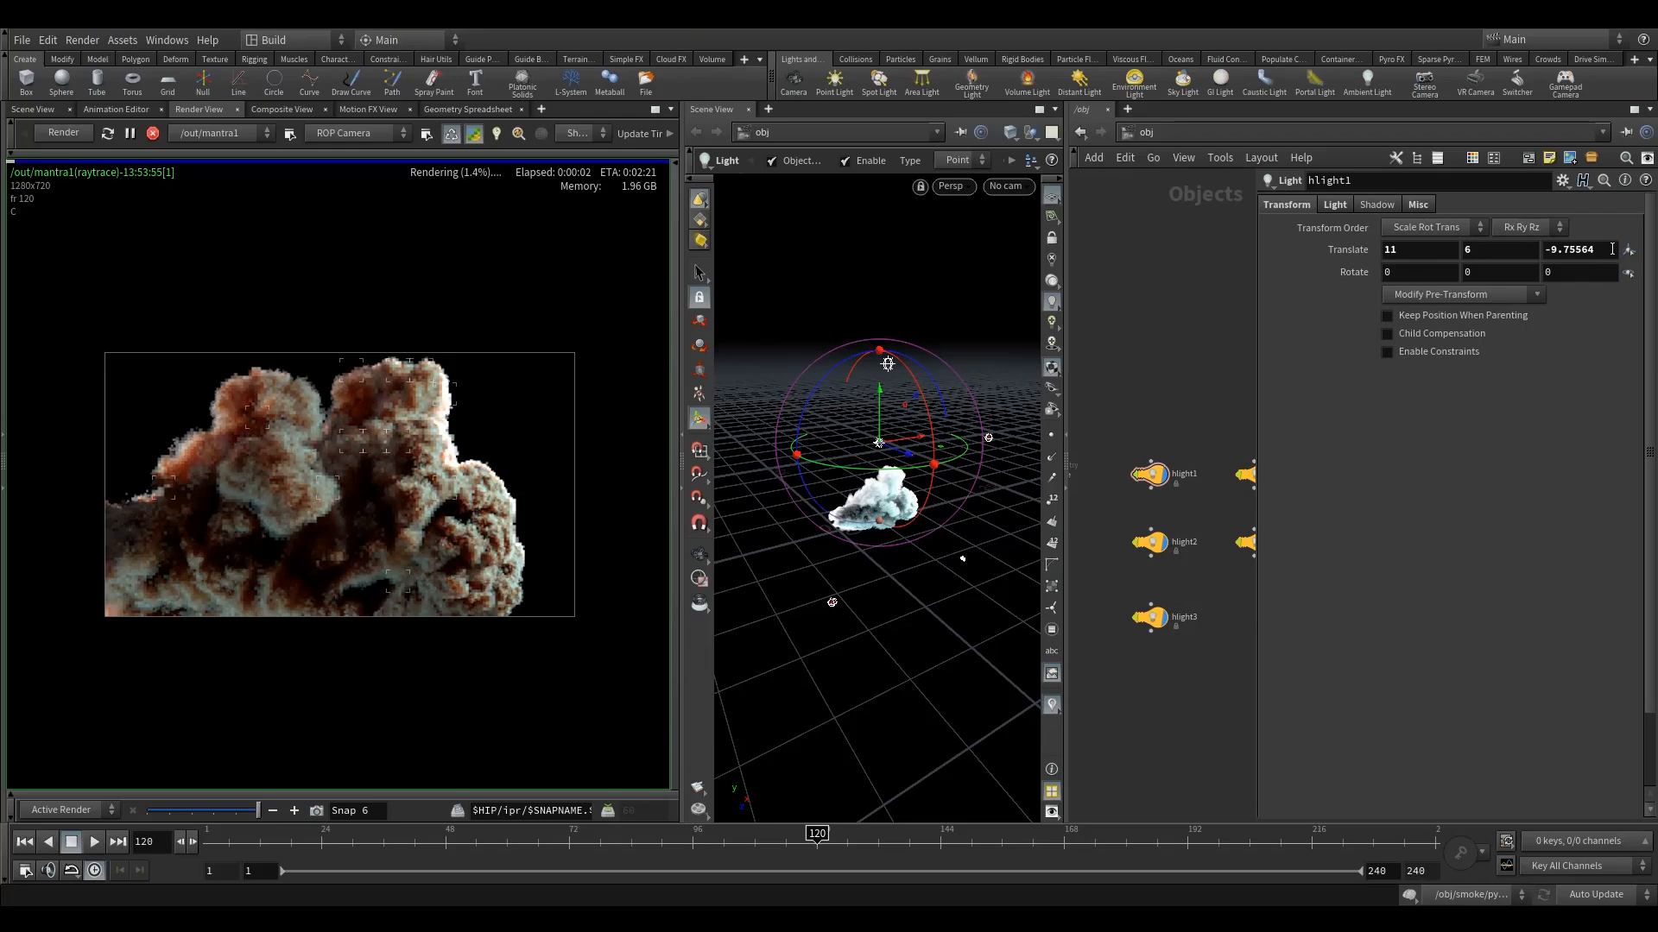
{"action": "left_click_drag", "start_coordinate": [1569, 255], "coordinate": [1546, 260]}
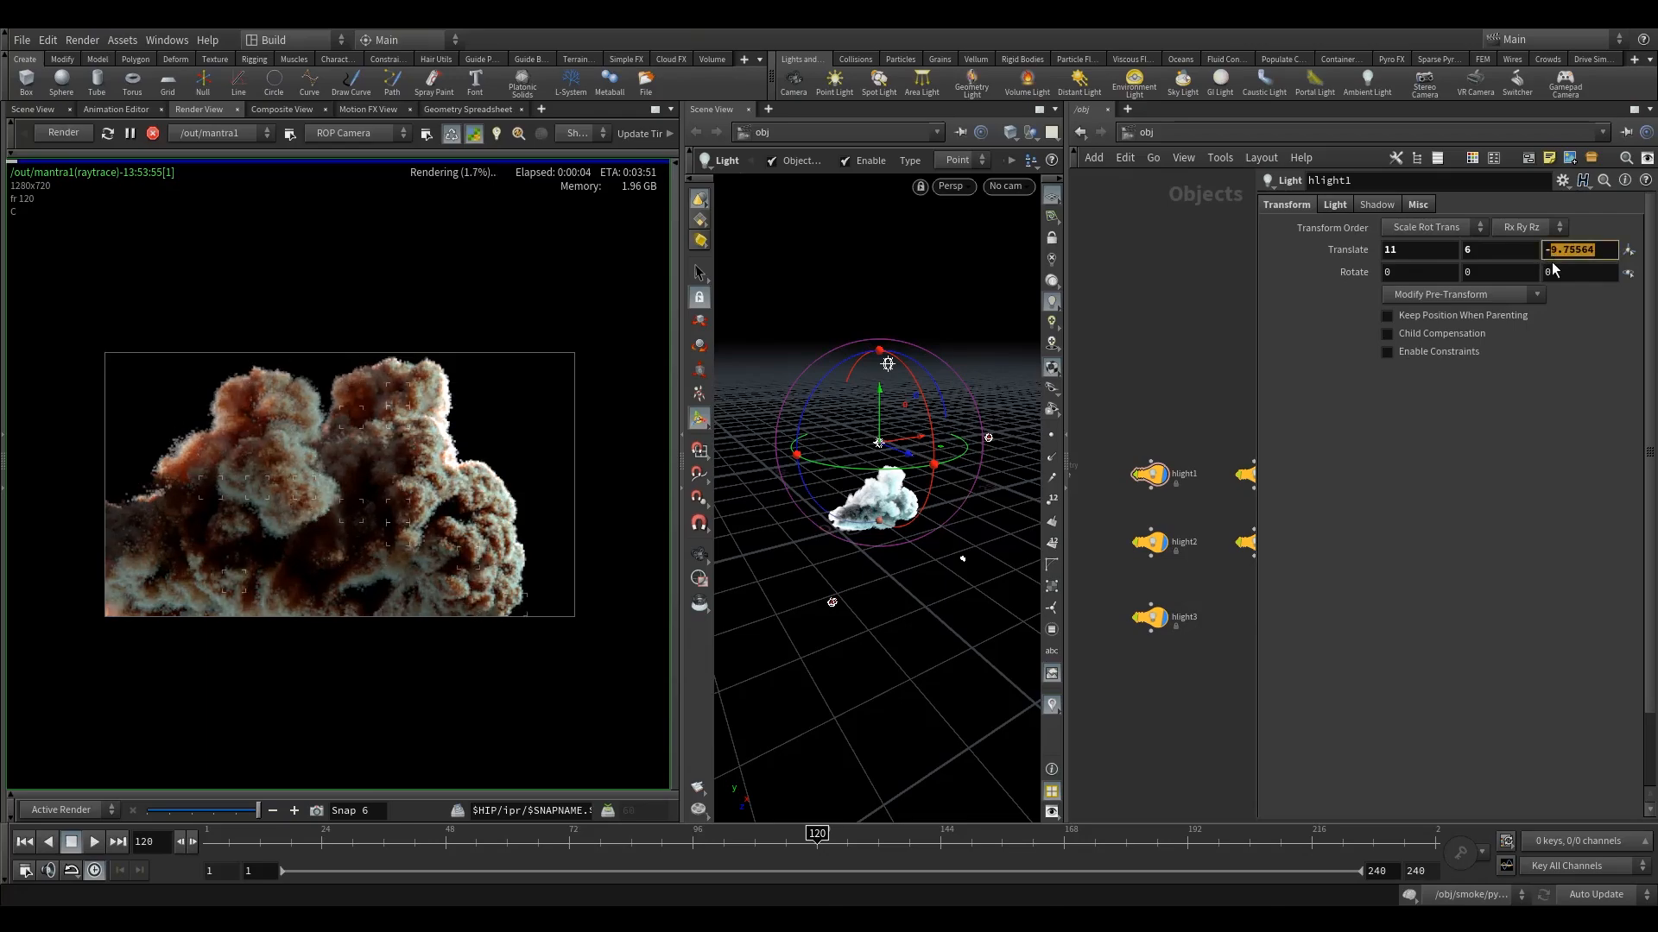
{"action": "type", "text": "10"}
{"action": "key", "text": "Return"}
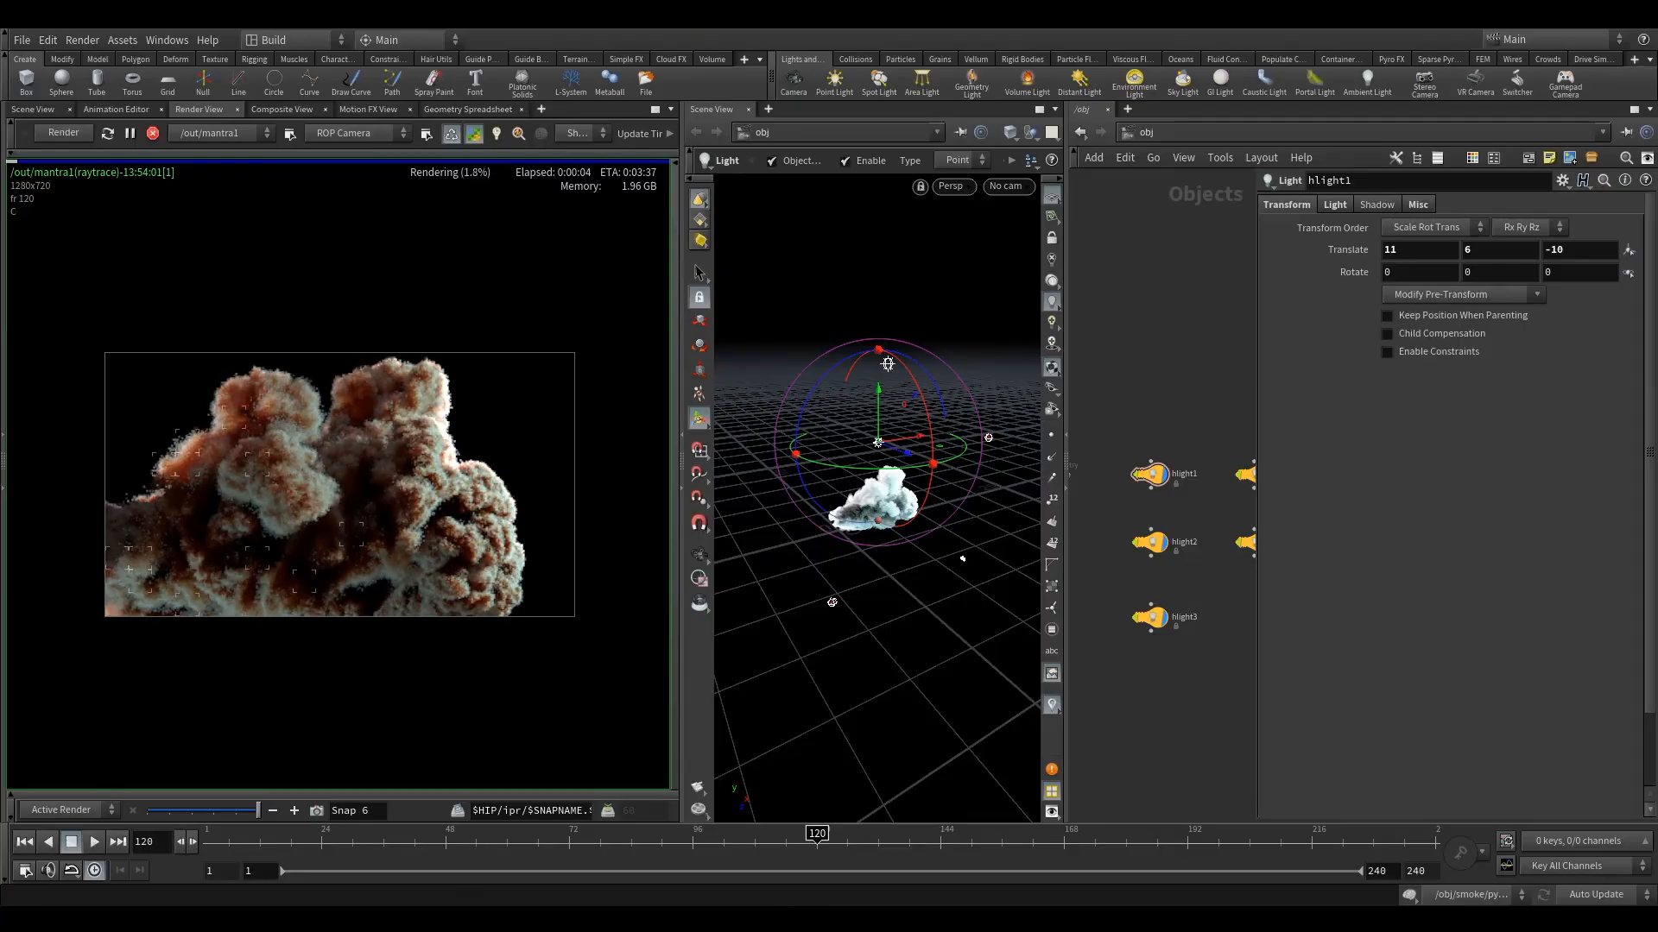
Review the light settings of hlight1 and hlight2, and check where hlight2 sits relative to the smoke
{"action": "left_click", "coordinate": [1334, 206]}
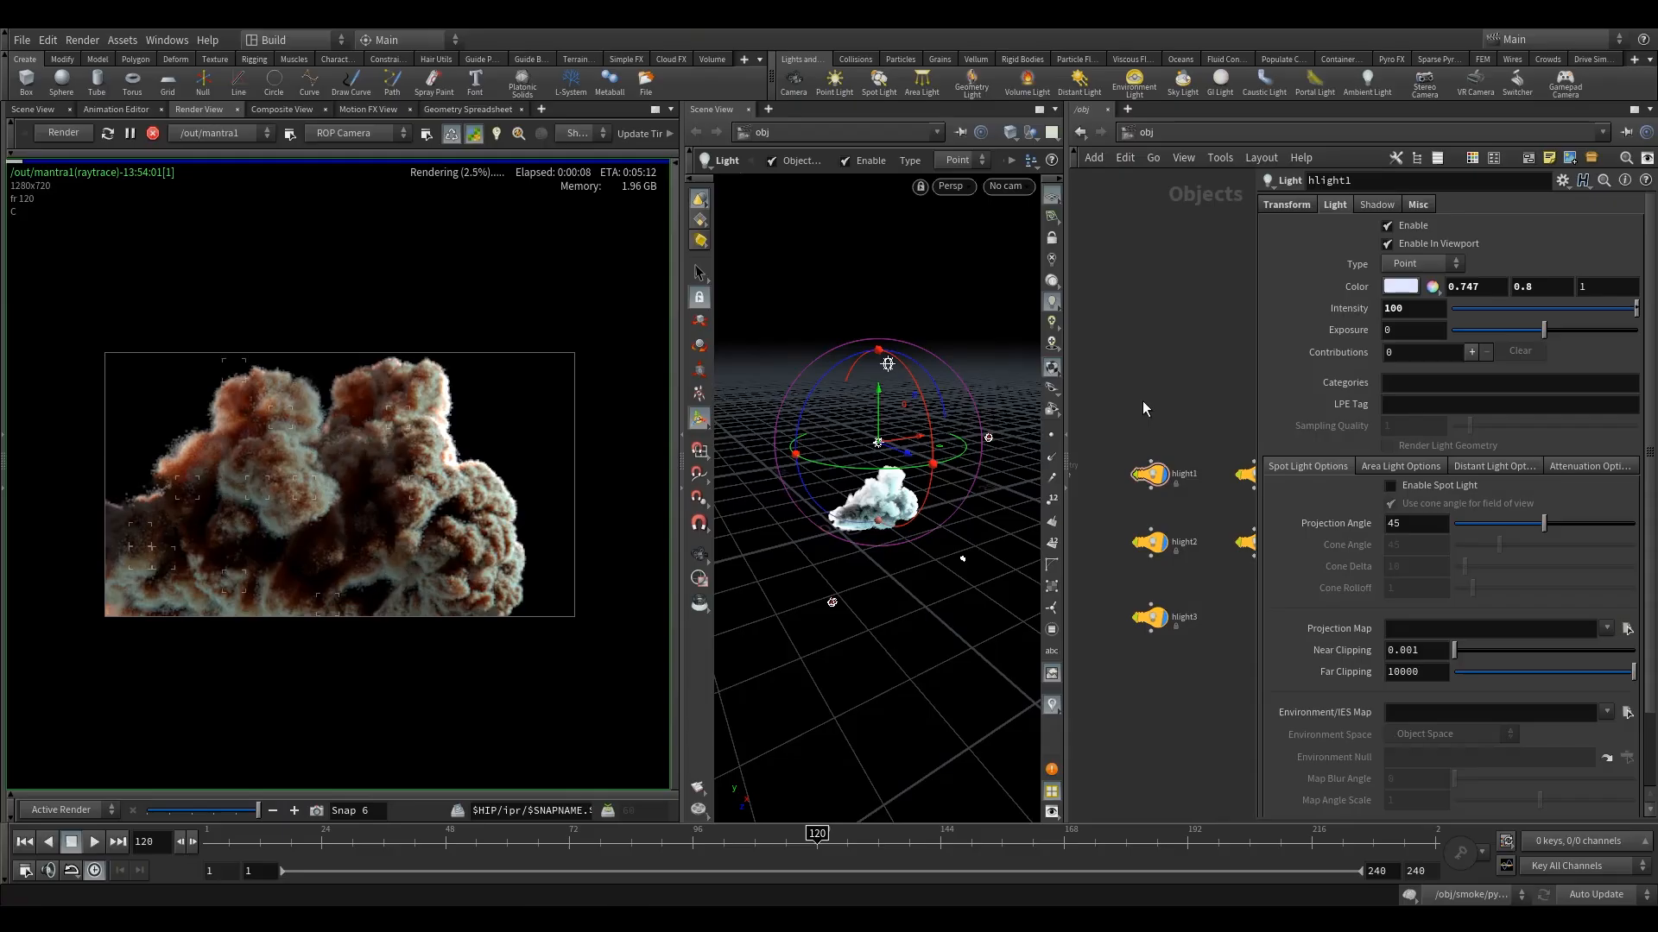
{"action": "scroll", "coordinate": [1196, 487], "scroll_direction": "down", "scroll_amount": 2}
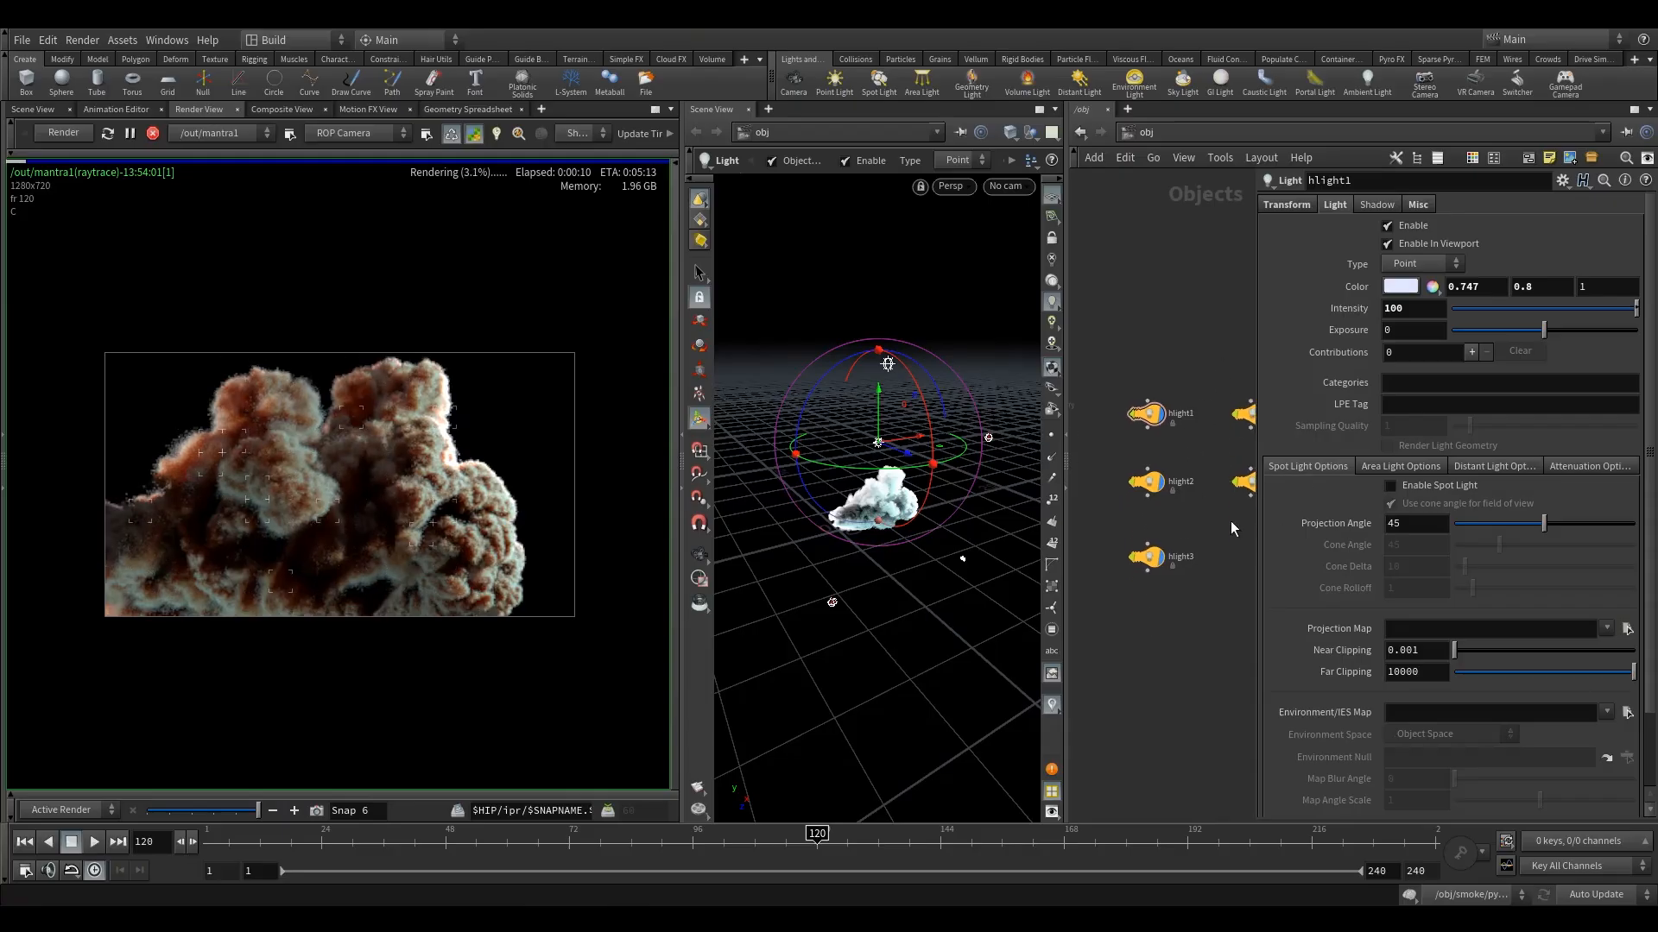
{"action": "left_click", "coordinate": [1146, 481]}
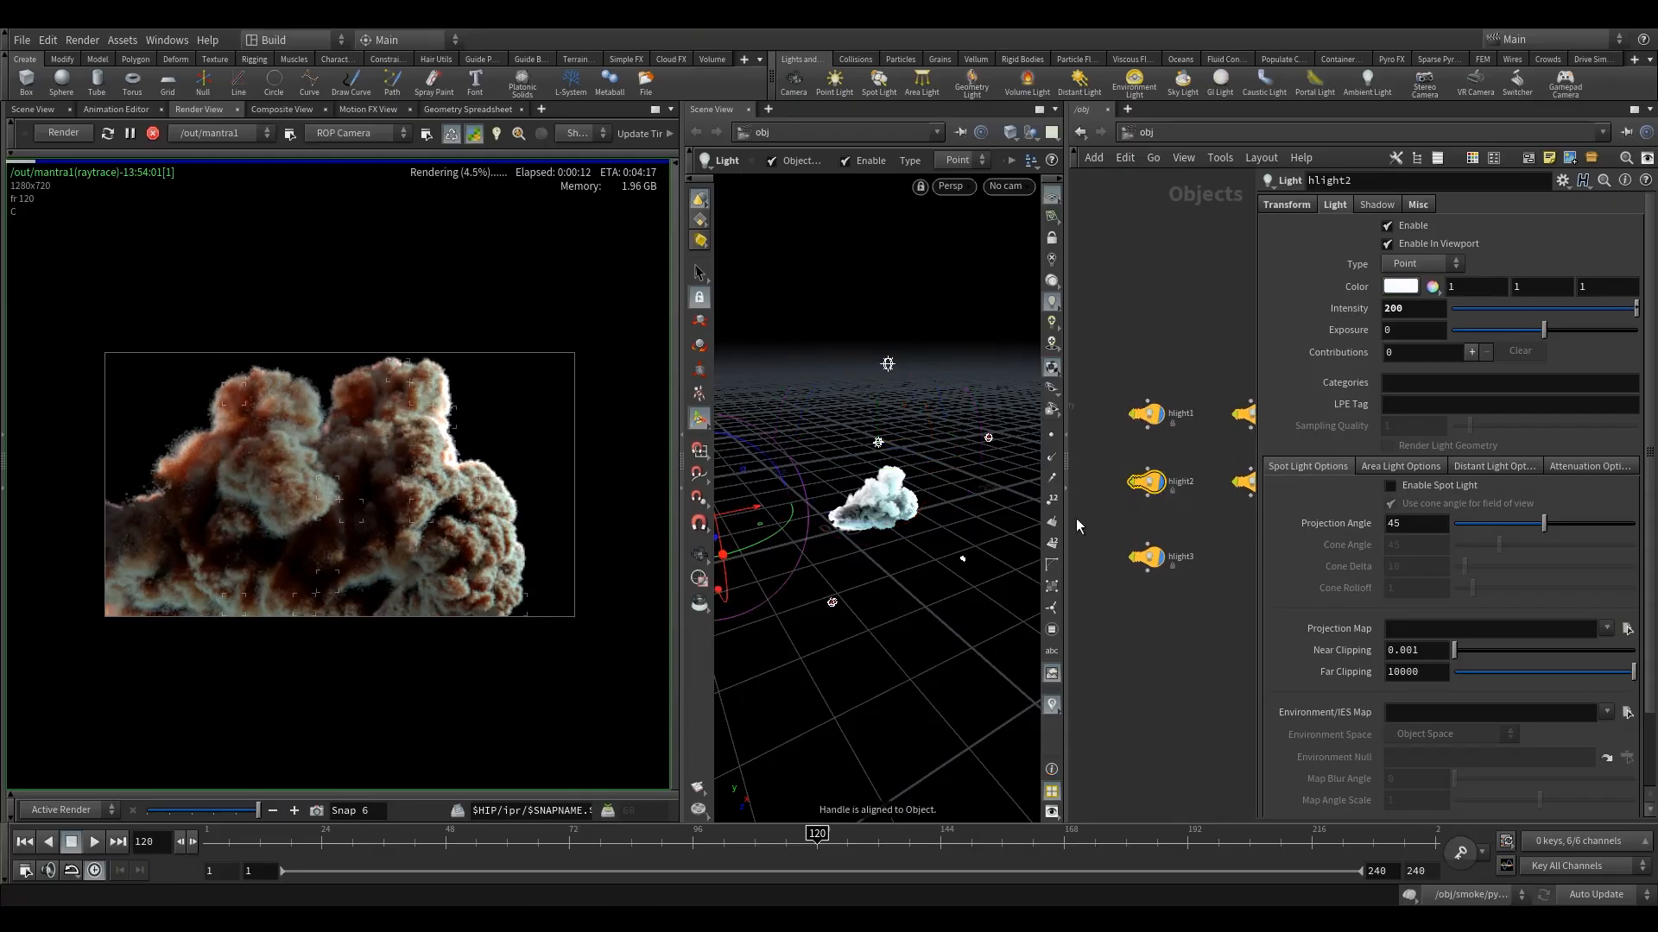
{"action": "key", "text": "Escape"}
{"action": "left_click_drag", "start_coordinate": [882, 508], "coordinate": [872, 509]}
{"action": "left_click_drag", "start_coordinate": [913, 500], "coordinate": [874, 553], "text": "alt"}
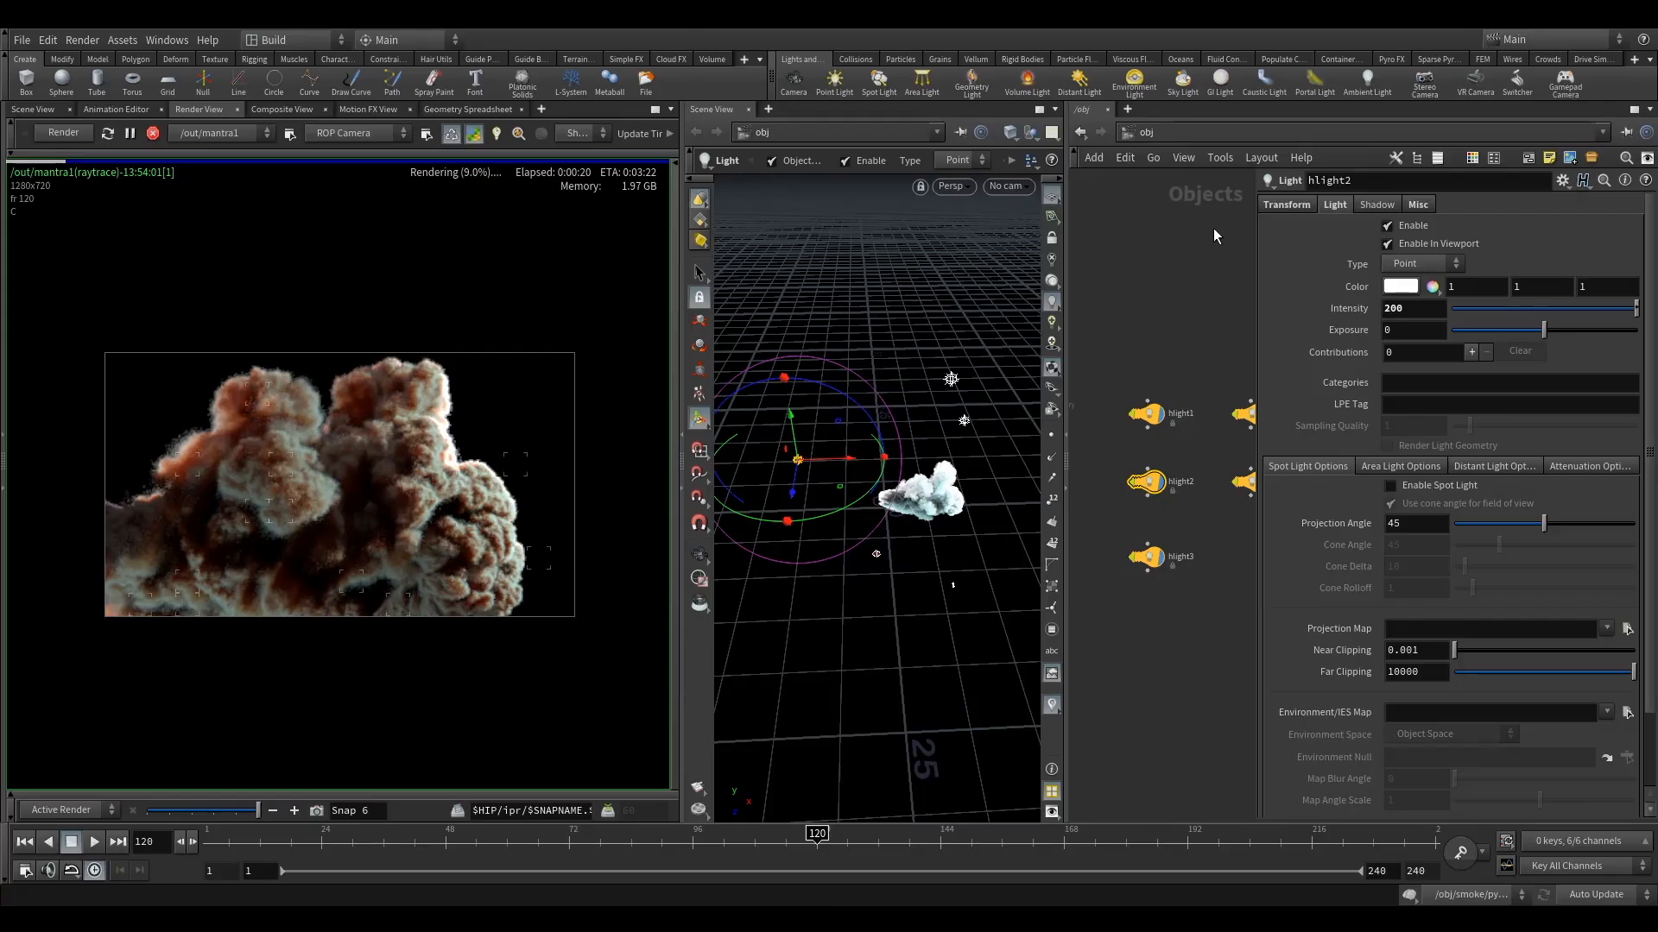
Set the translate values of the point light hlight2 to -12, 1 and -10
{"action": "left_click", "coordinate": [1288, 205]}
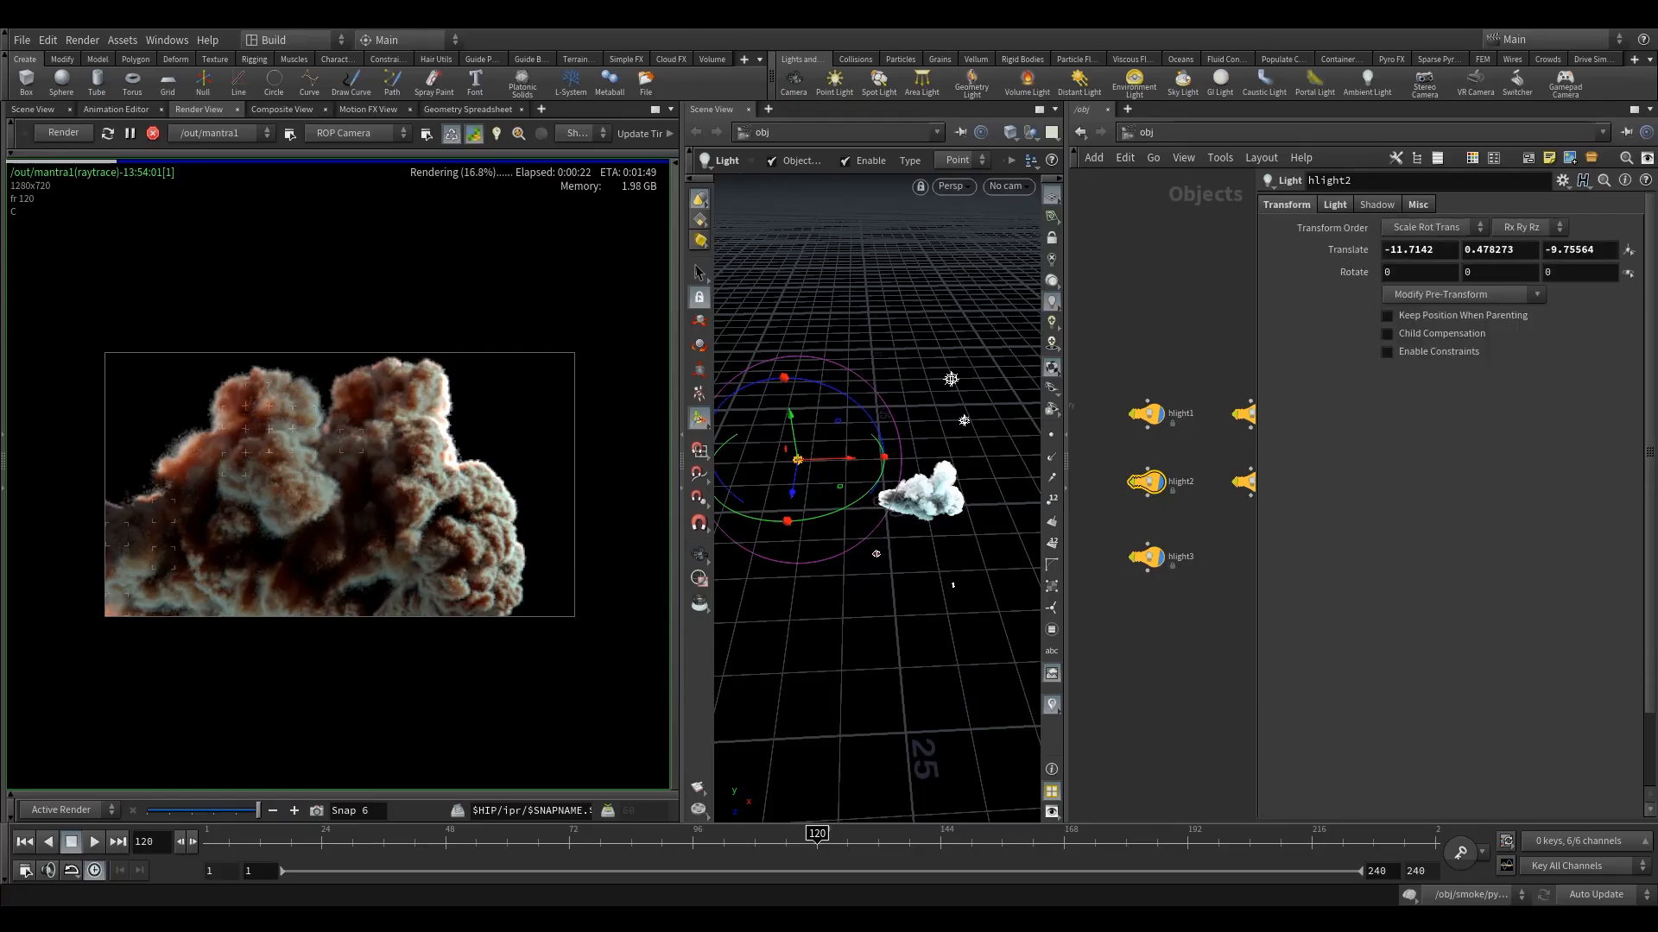
{"action": "left_click_drag", "start_coordinate": [1391, 251], "coordinate": [1459, 268]}
{"action": "type", "text": "12"}
{"action": "type", "text": "1"}
{"action": "key", "text": "Return"}
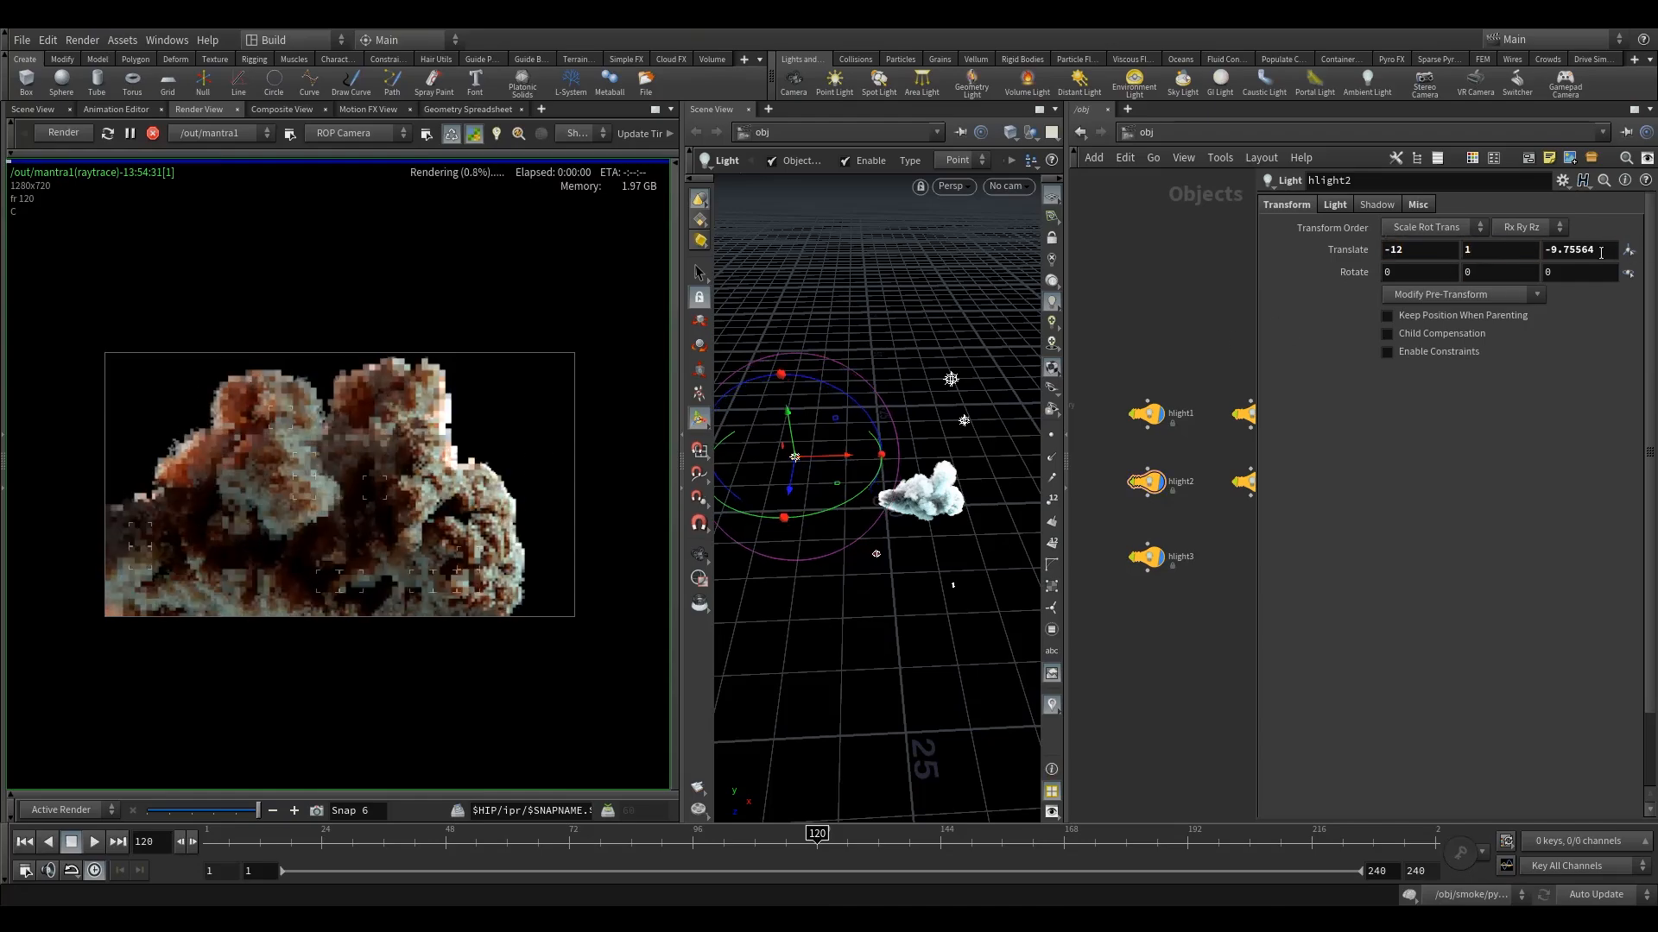
{"action": "left_click_drag", "start_coordinate": [1598, 254], "coordinate": [1549, 272]}
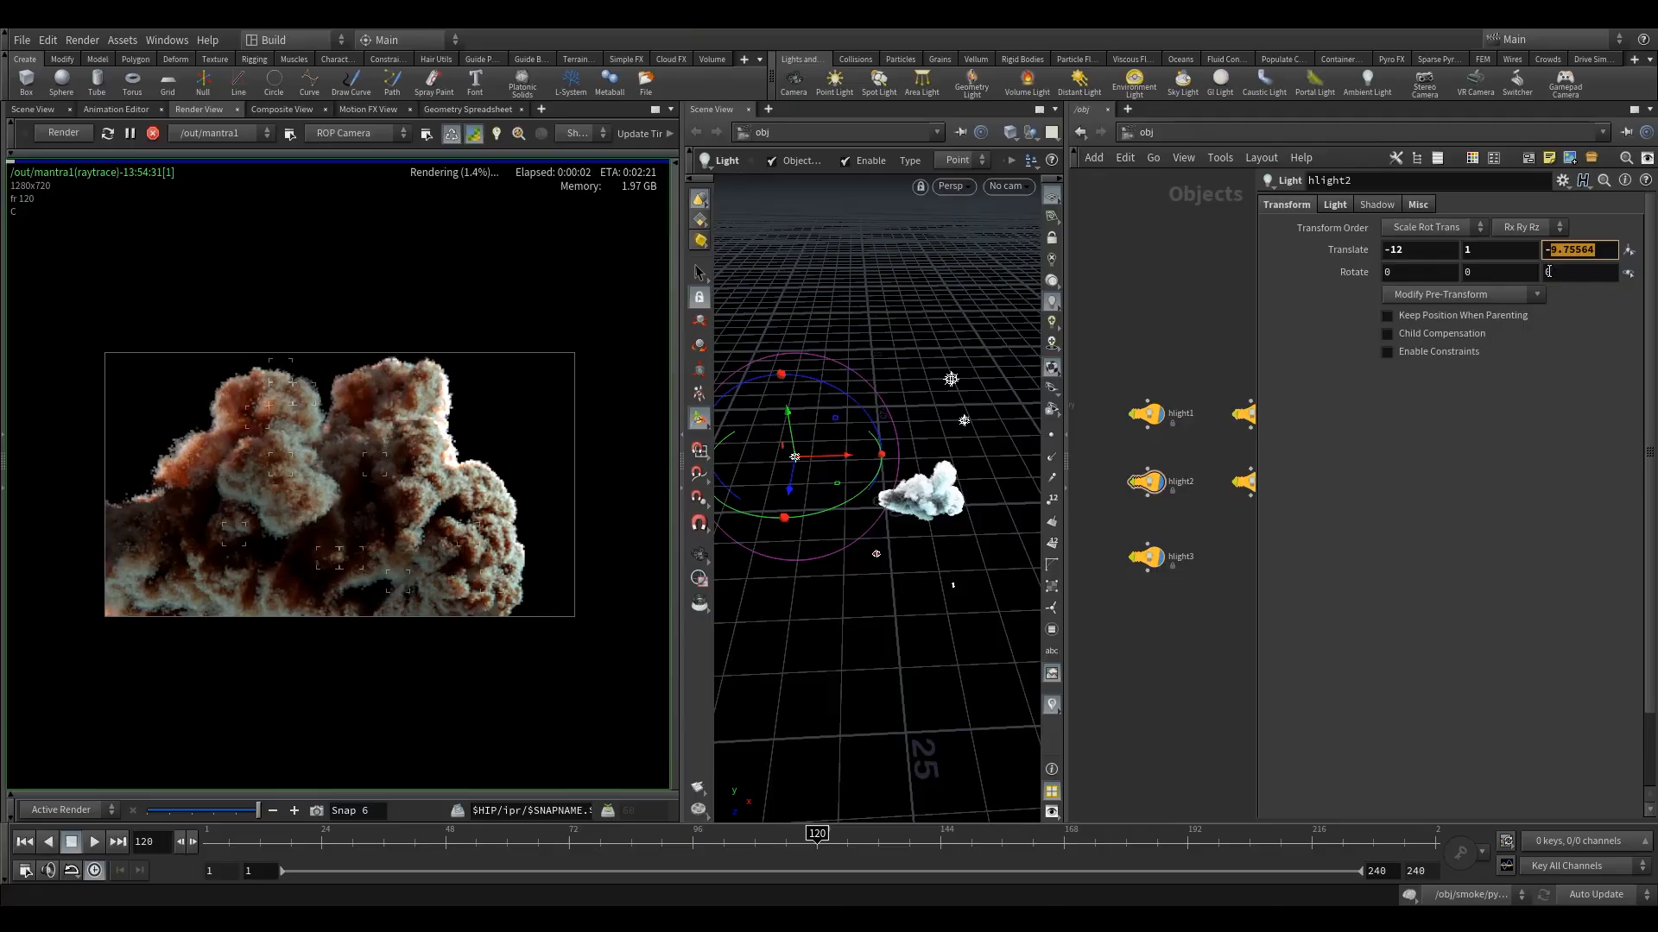
{"action": "type", "text": "10"}
{"action": "key", "text": "Return"}
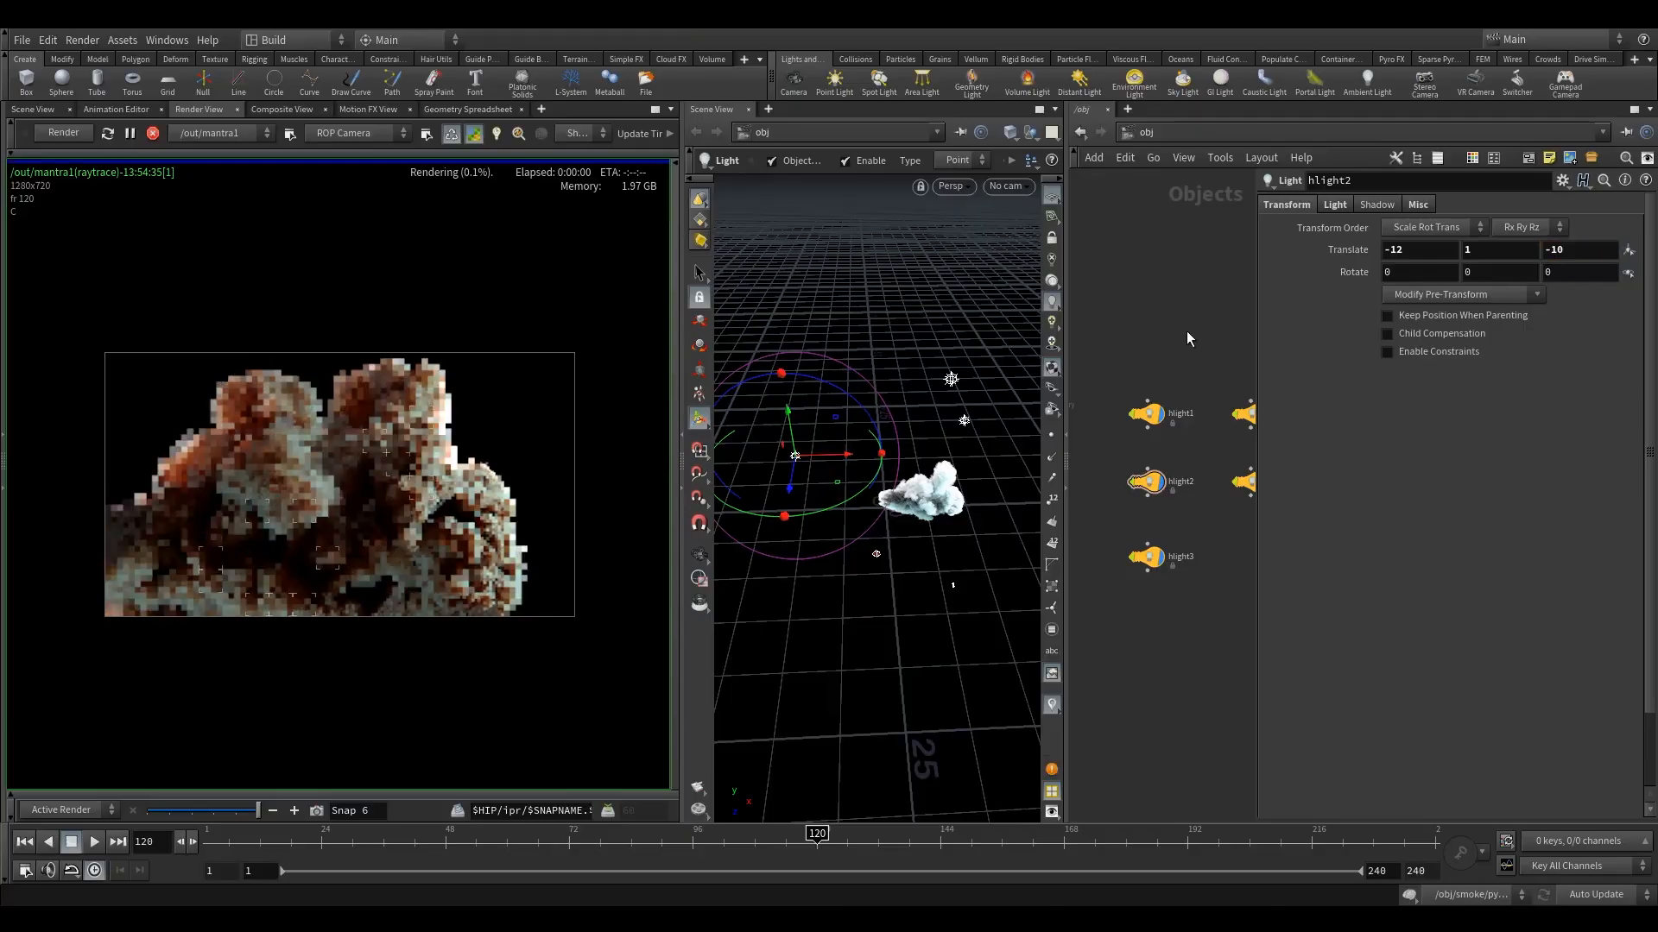
Select the point light hlight3 and disable and re-enable it to compare its effect on the render
{"action": "left_click", "coordinate": [1136, 507]}
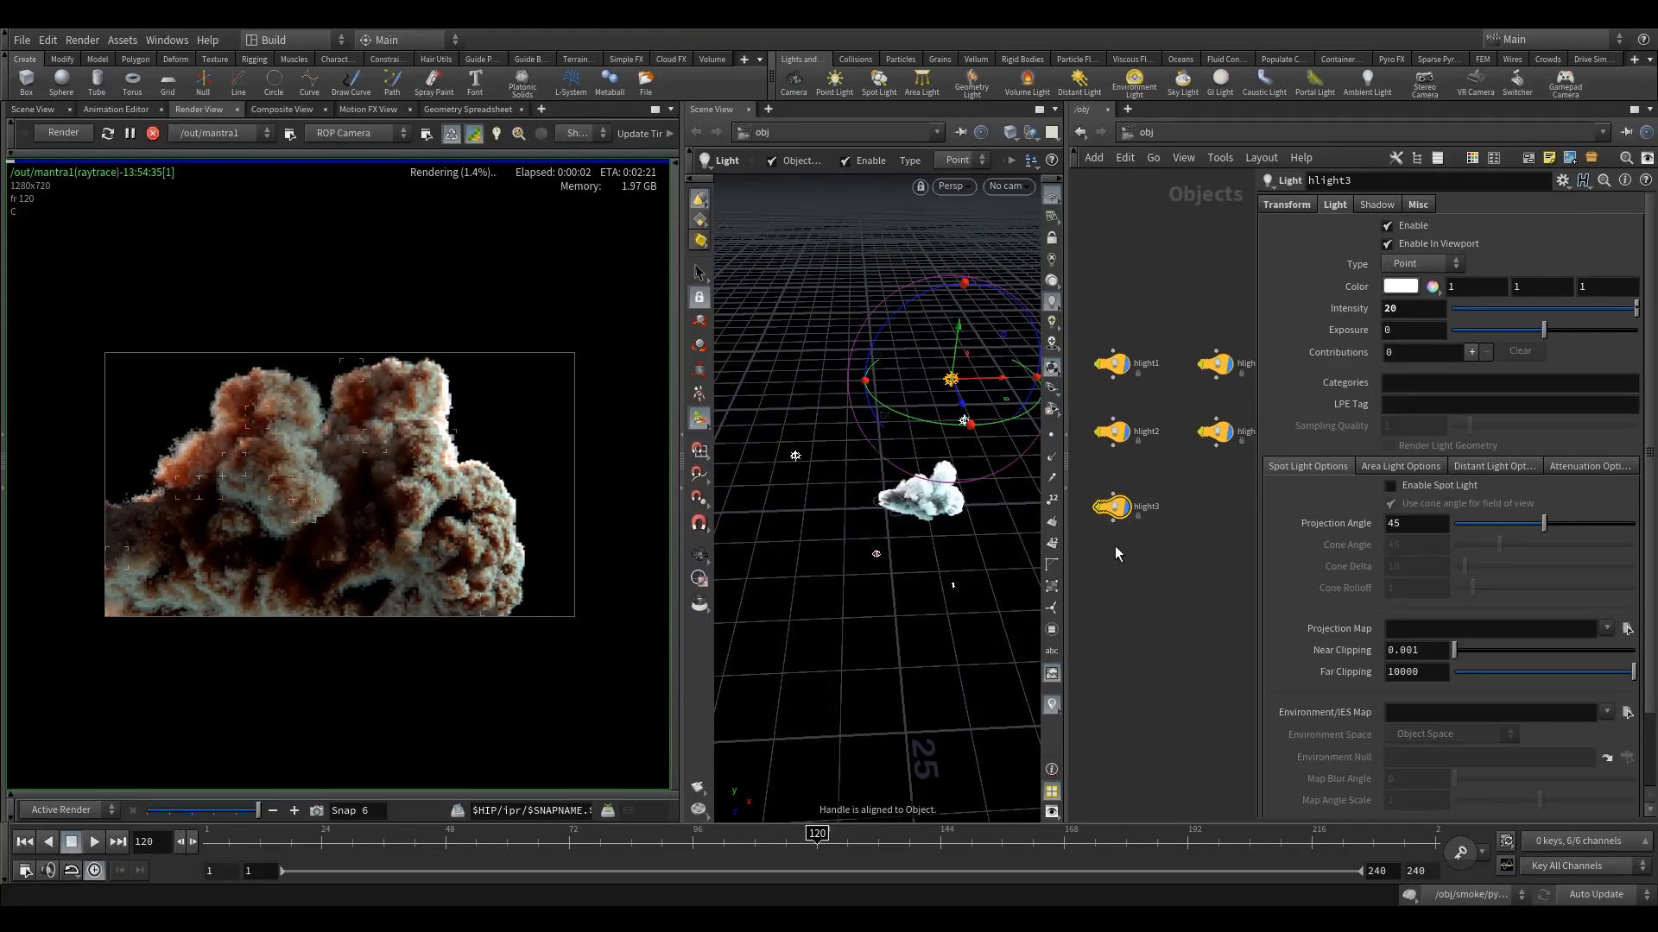
{"action": "left_click_drag", "start_coordinate": [836, 489], "coordinate": [890, 445], "text": "alt"}
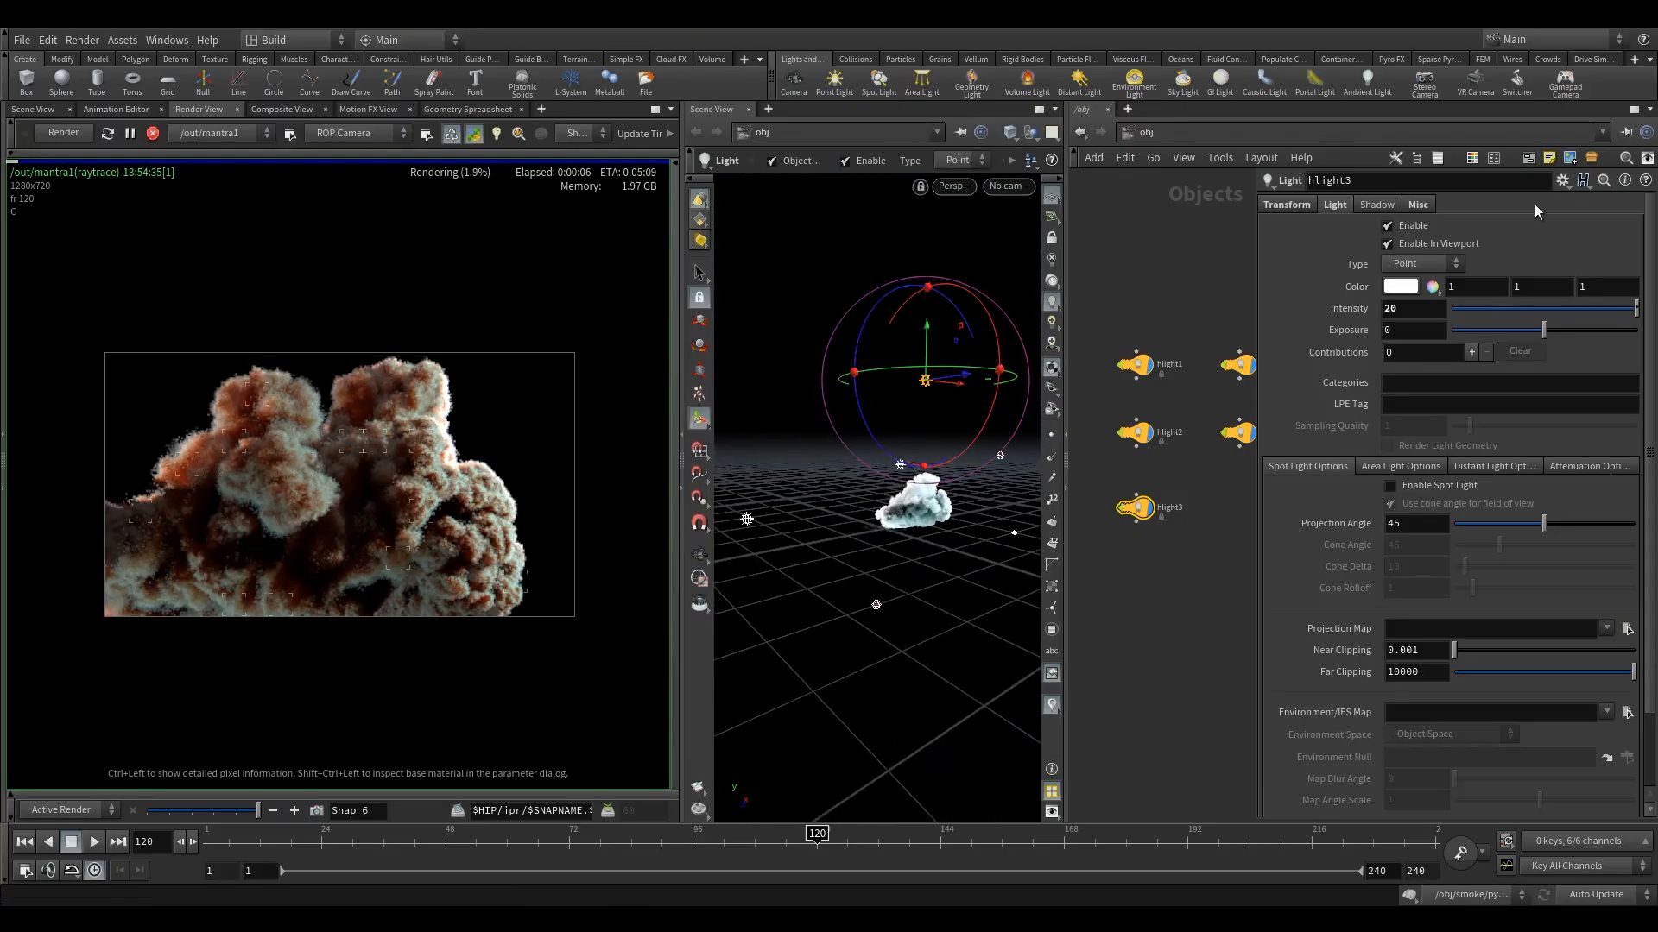
{"action": "left_click", "coordinate": [1414, 225]}
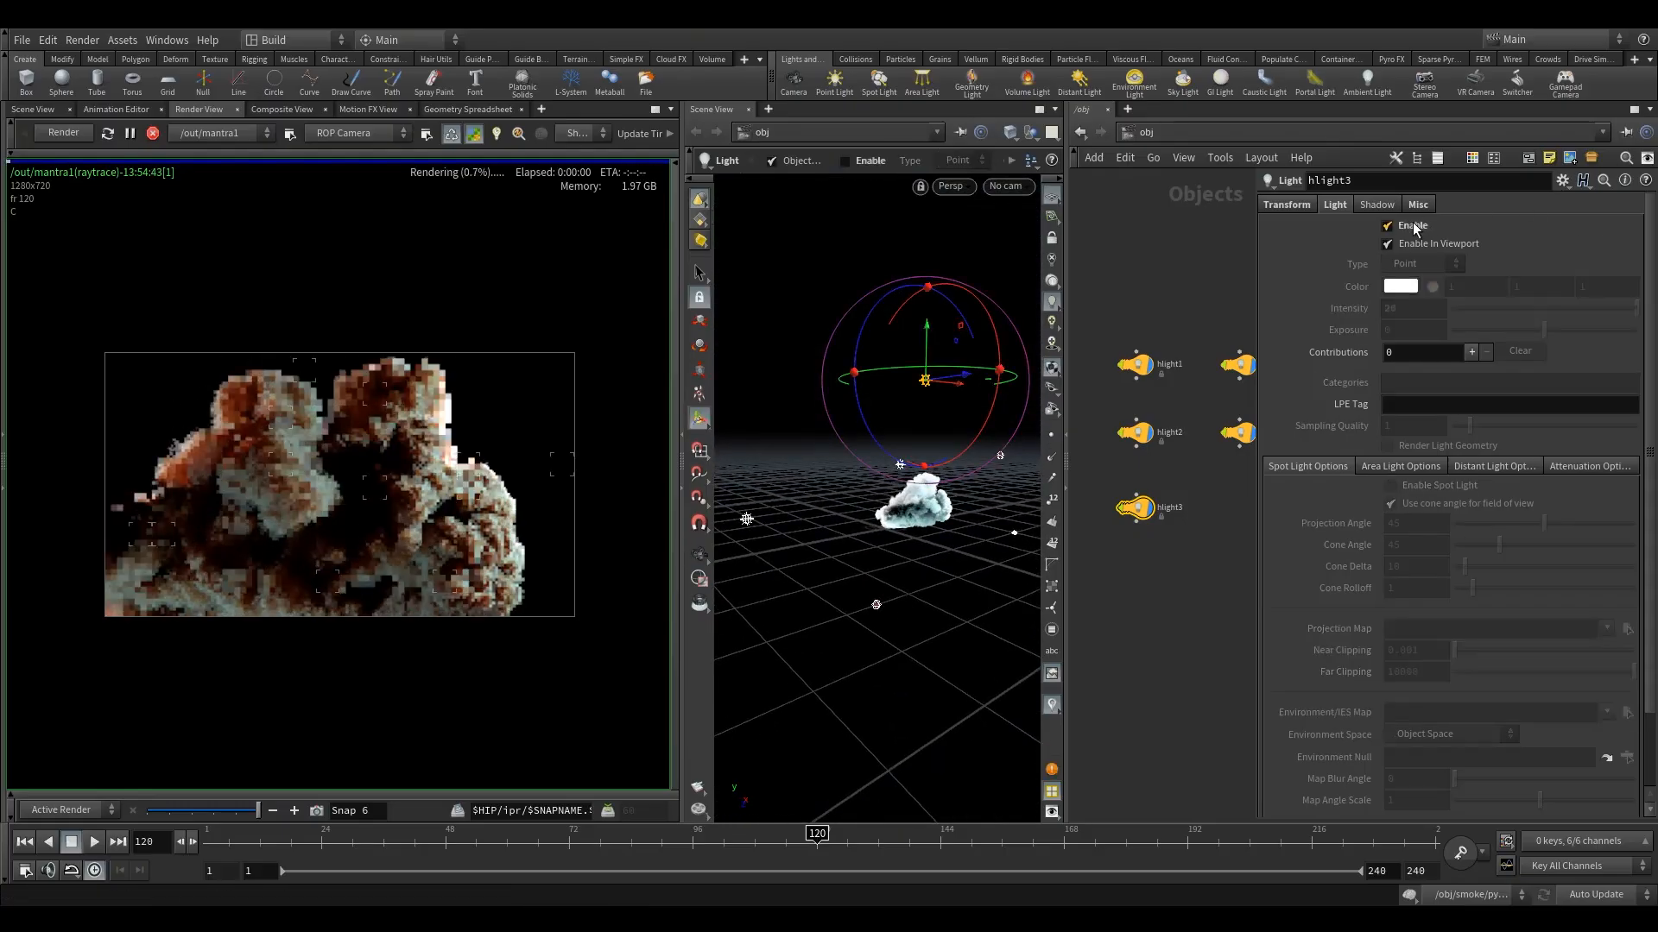
{"action": "left_click", "coordinate": [1414, 225]}
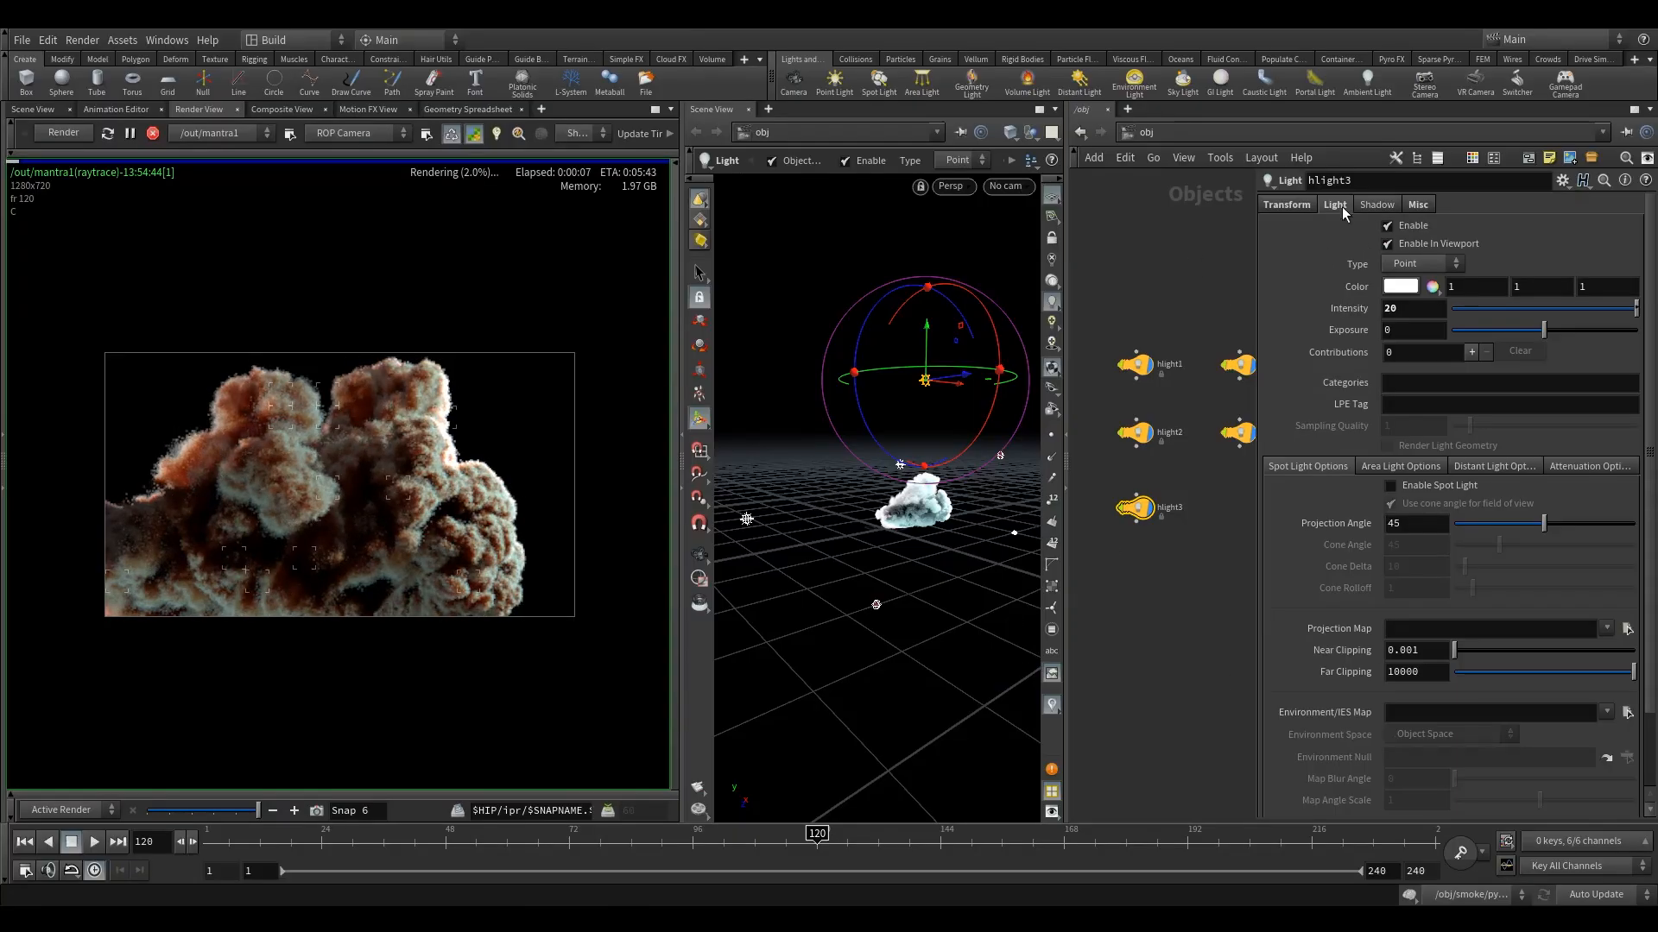
Set the translate values of the point light hlight3 to 7, 17 and 0
{"action": "left_click", "coordinate": [1286, 205]}
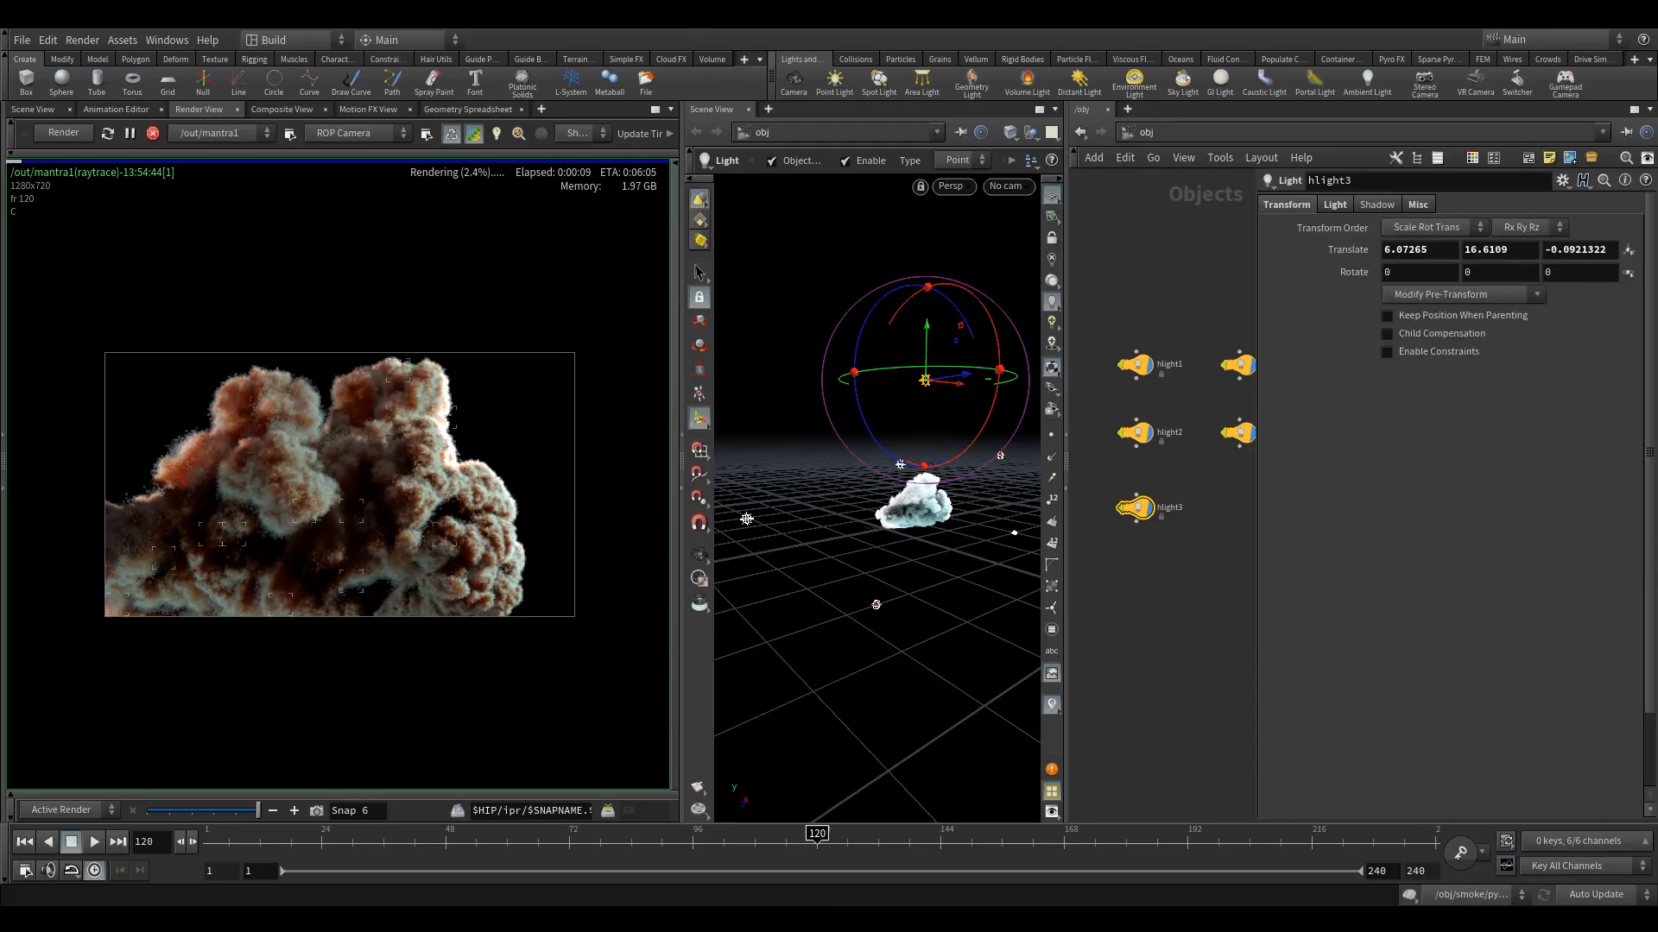
{"action": "left_click", "coordinate": [1416, 249]}
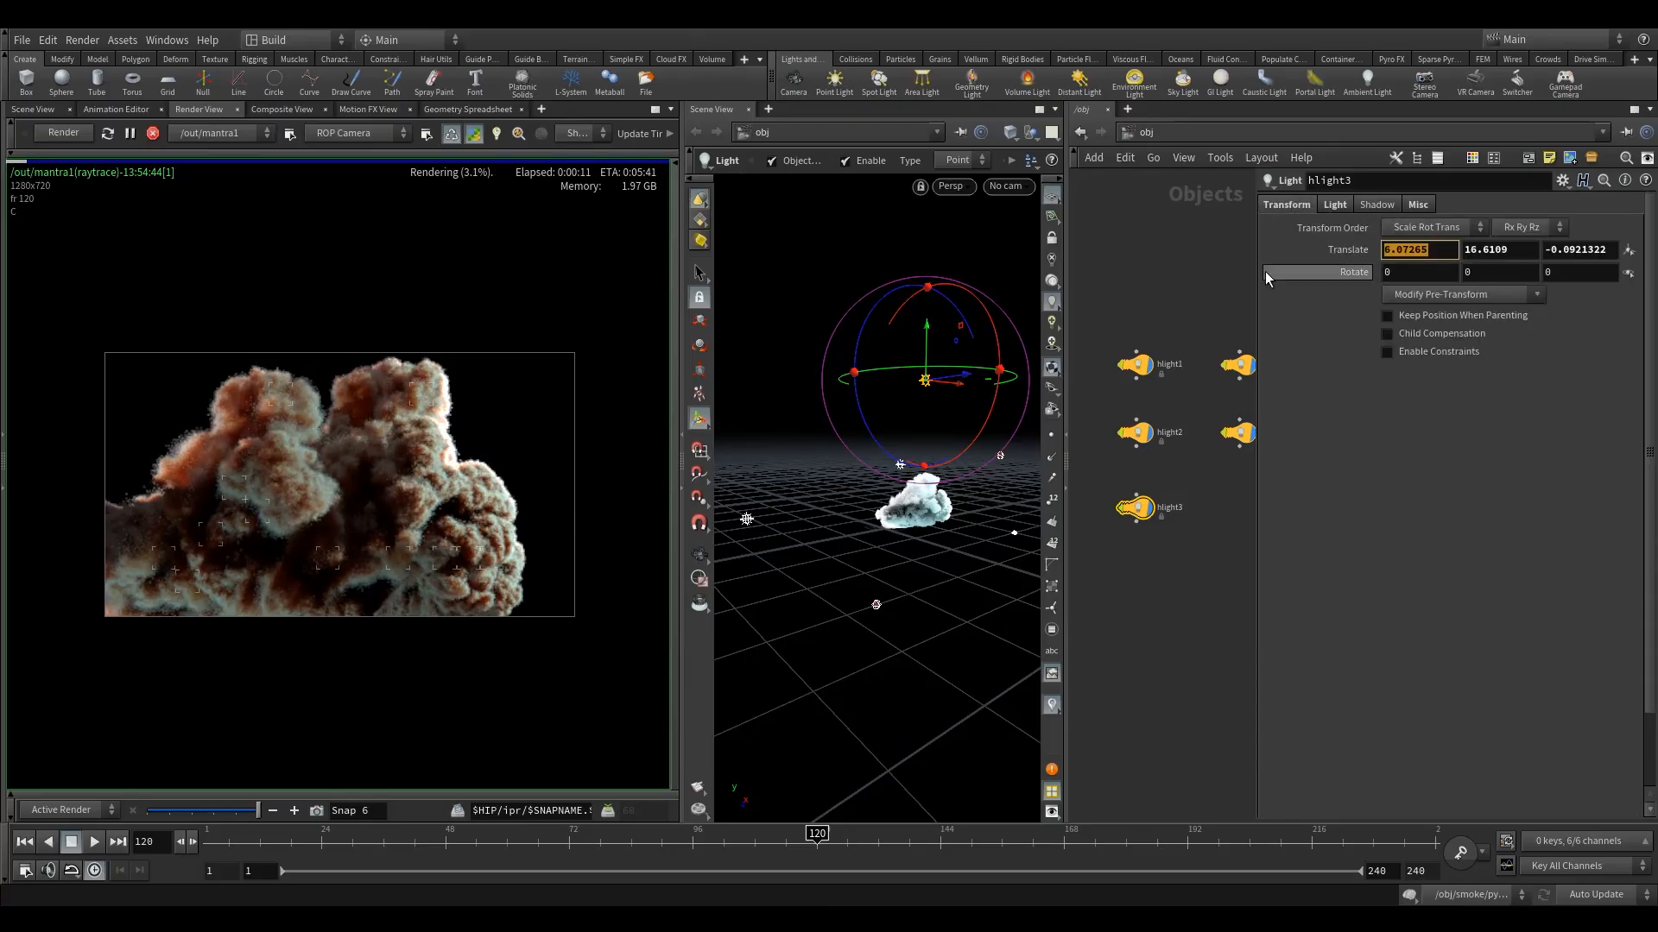
{"action": "type", "text": "7"}
{"action": "key", "text": "Tab"}
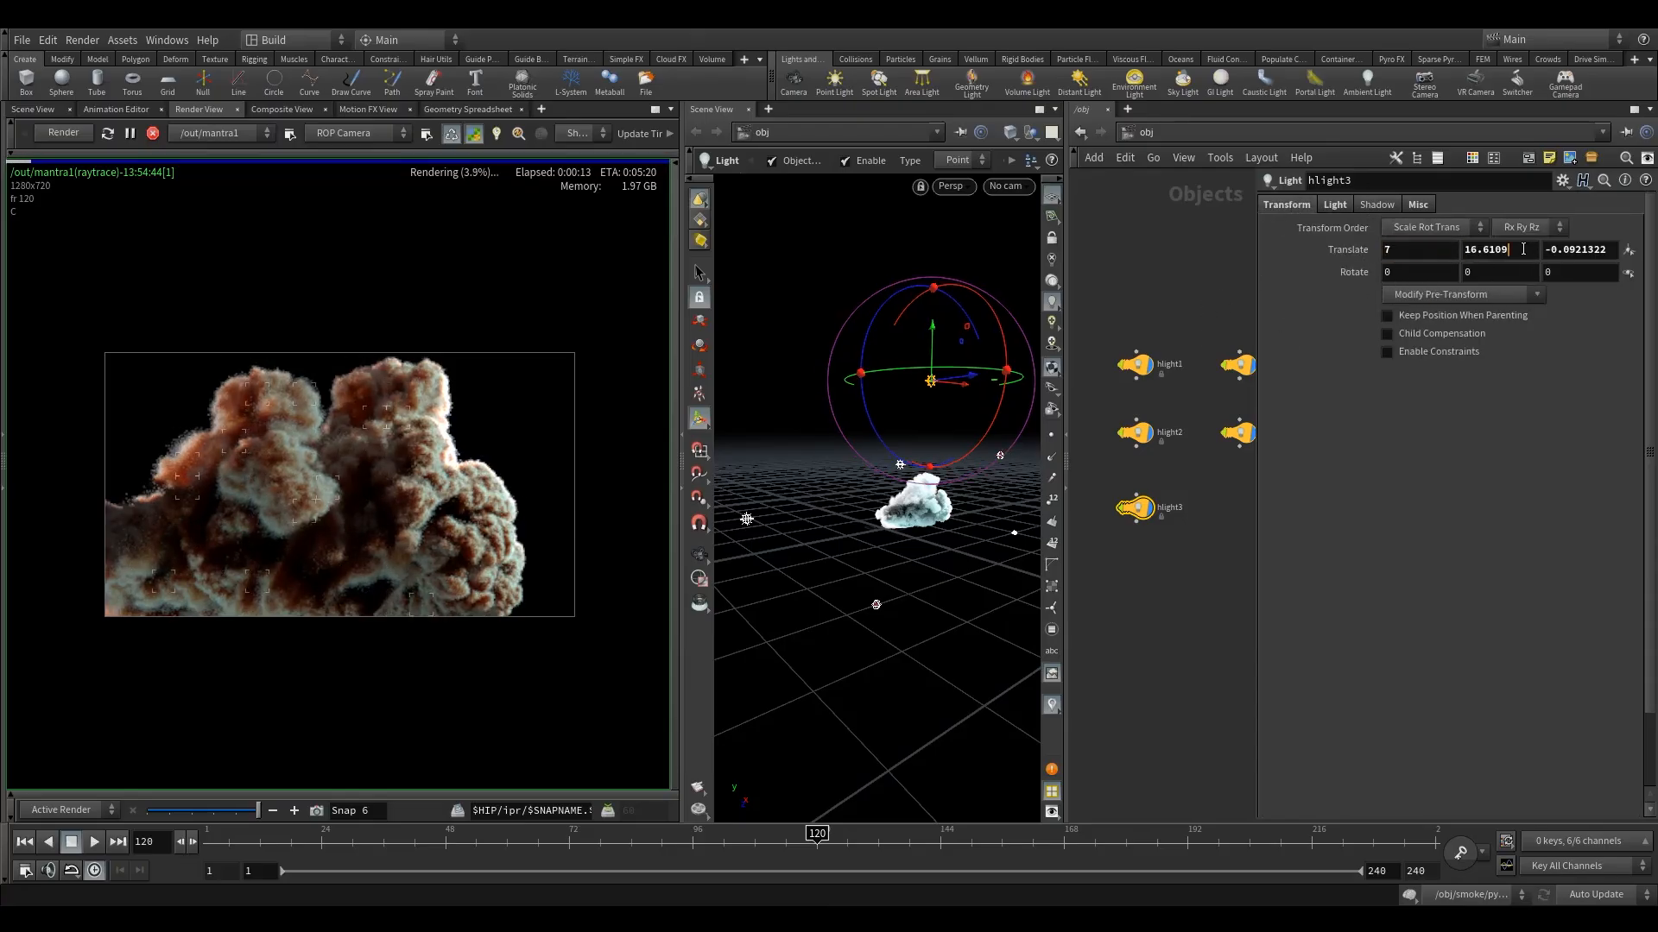
{"action": "type", "text": "17"}
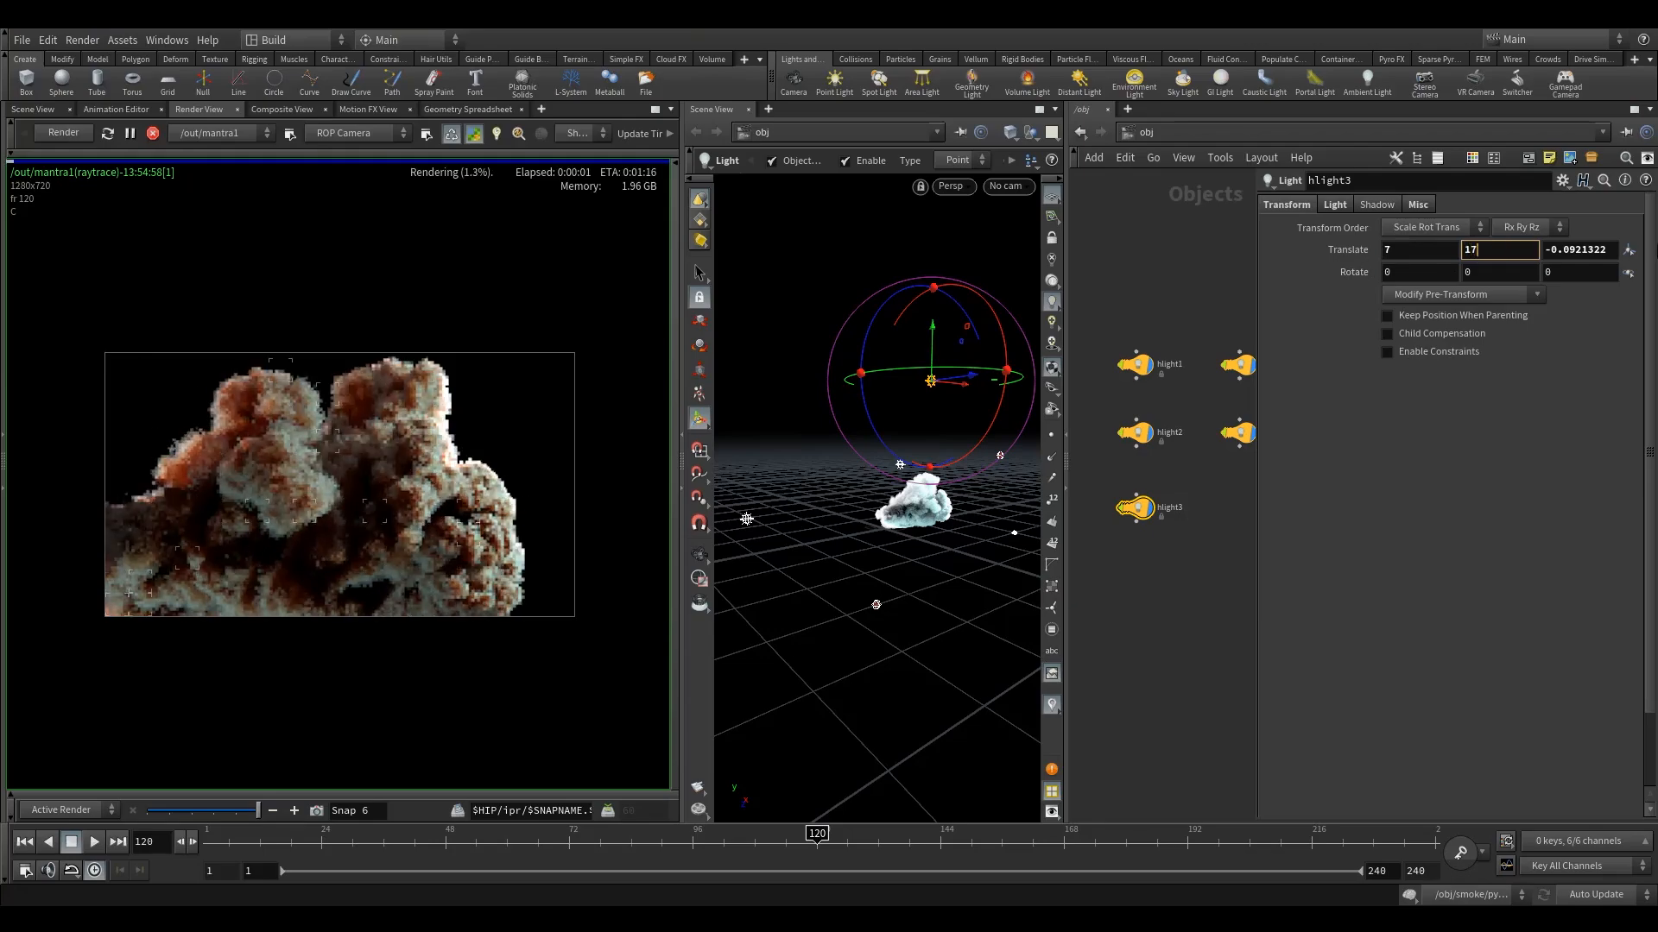
{"action": "key", "text": "Return"}
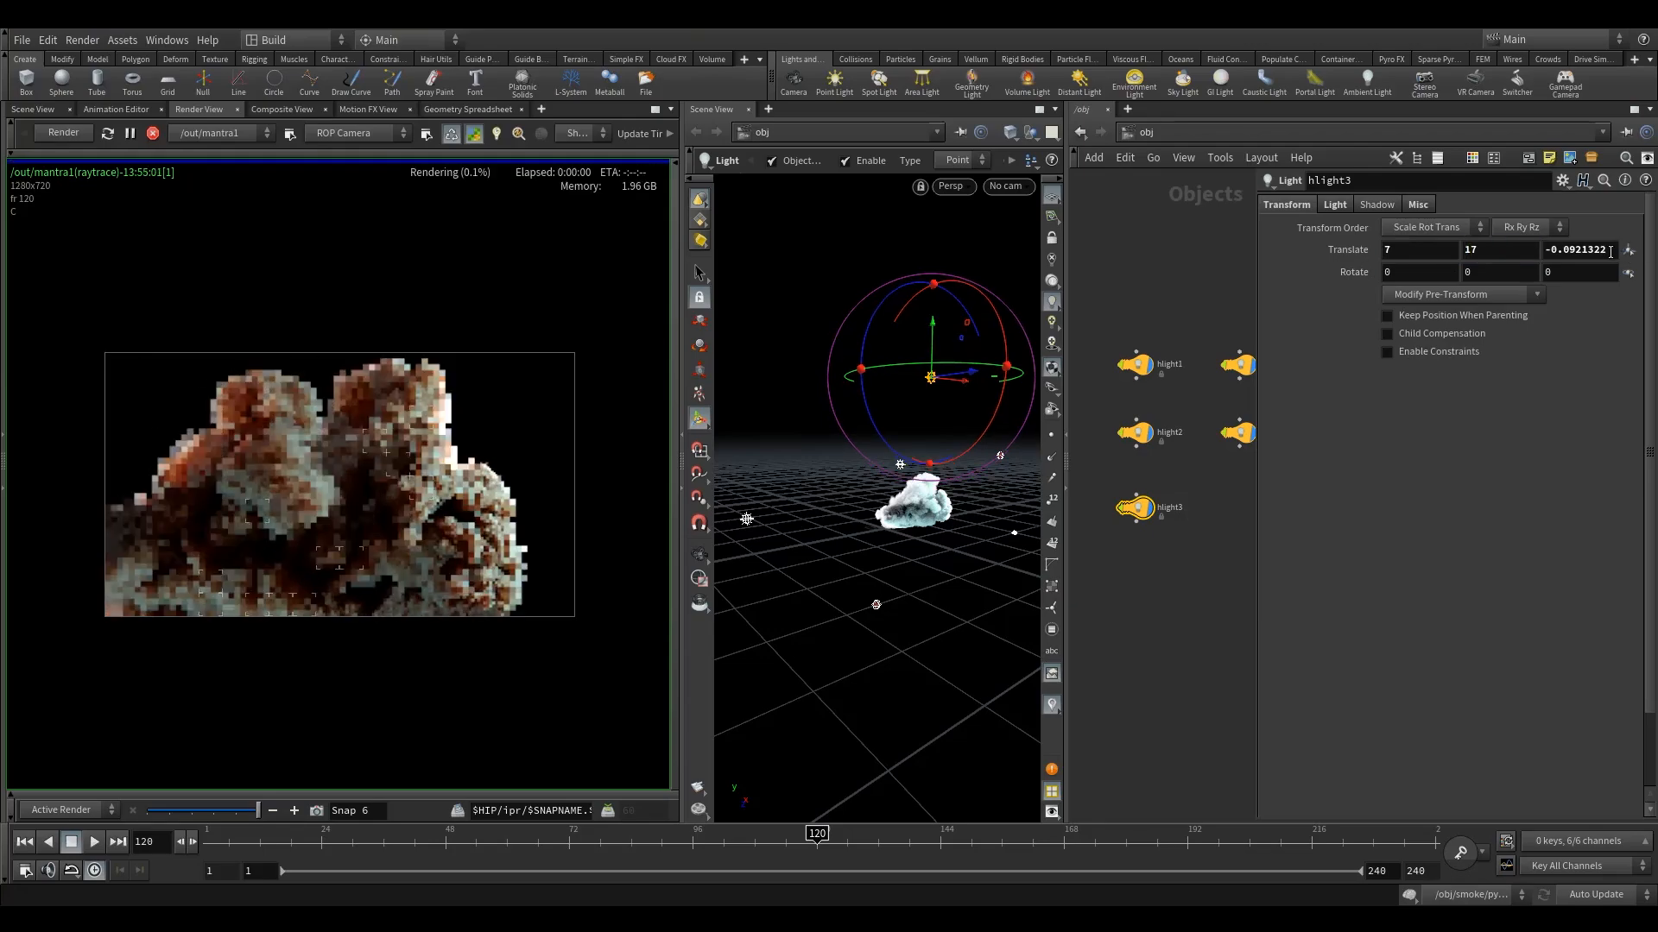
{"action": "double_click", "coordinate": [1605, 251]}
{"action": "type", "text": "0"}
{"action": "key", "text": "Return"}
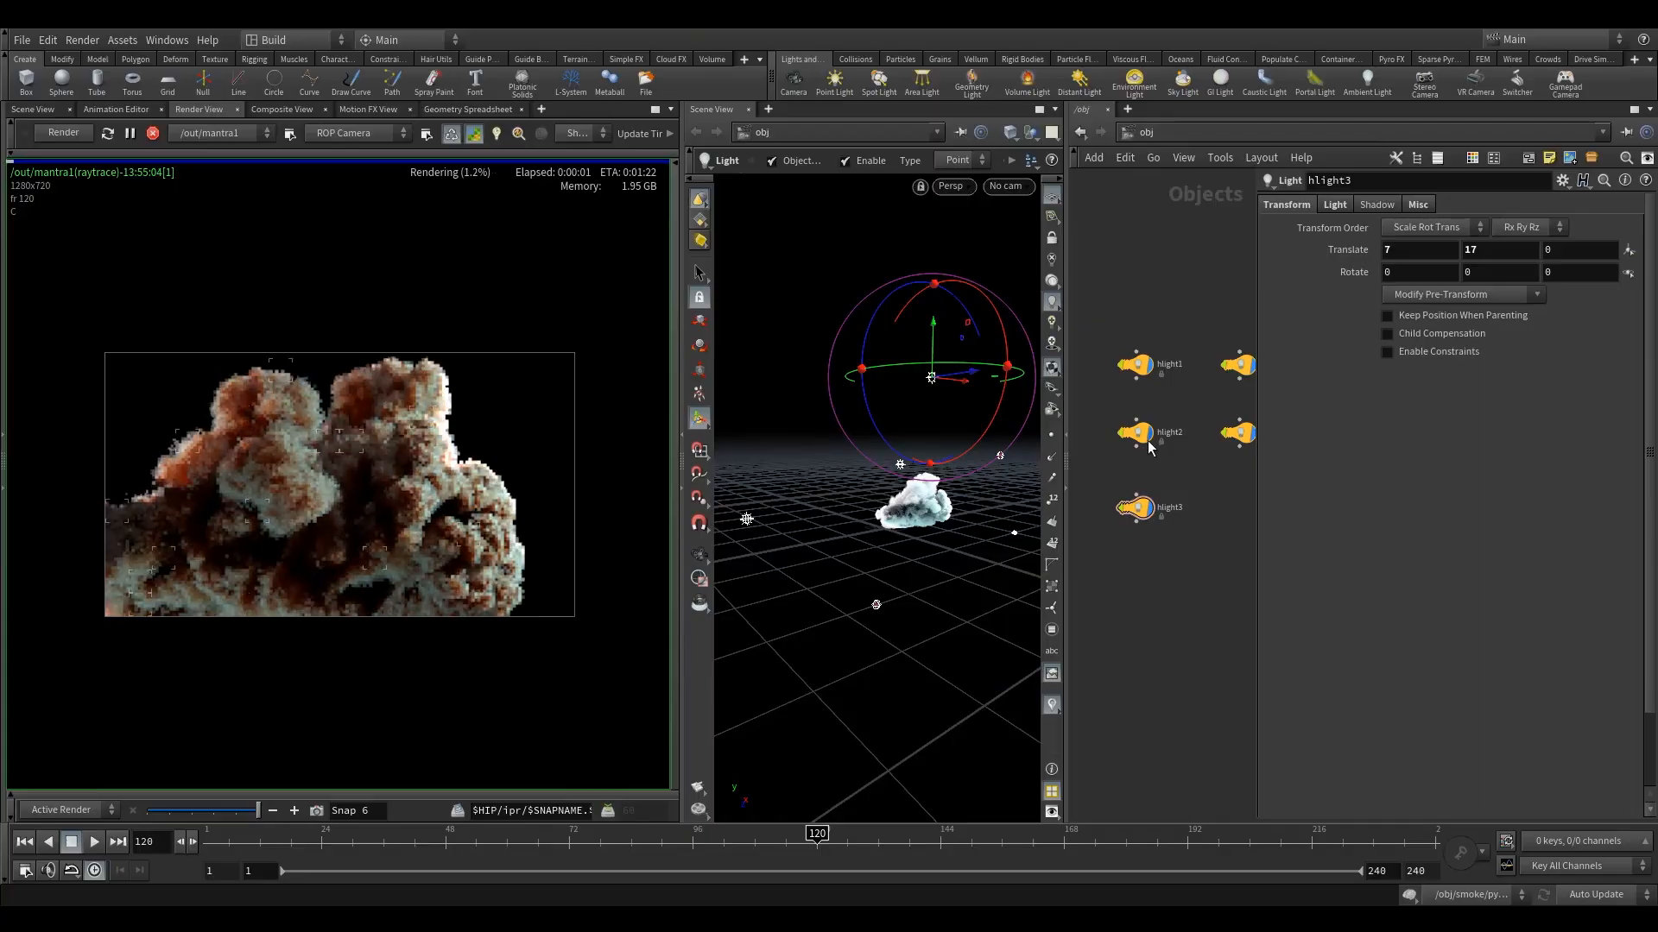
Review the light settings of hlight4 and hlight3, then inspect both sphere lights' shared light and transform parameters
{"action": "key", "text": "h"}
{"action": "left_click_drag", "start_coordinate": [1179, 394], "coordinate": [1180, 393]}
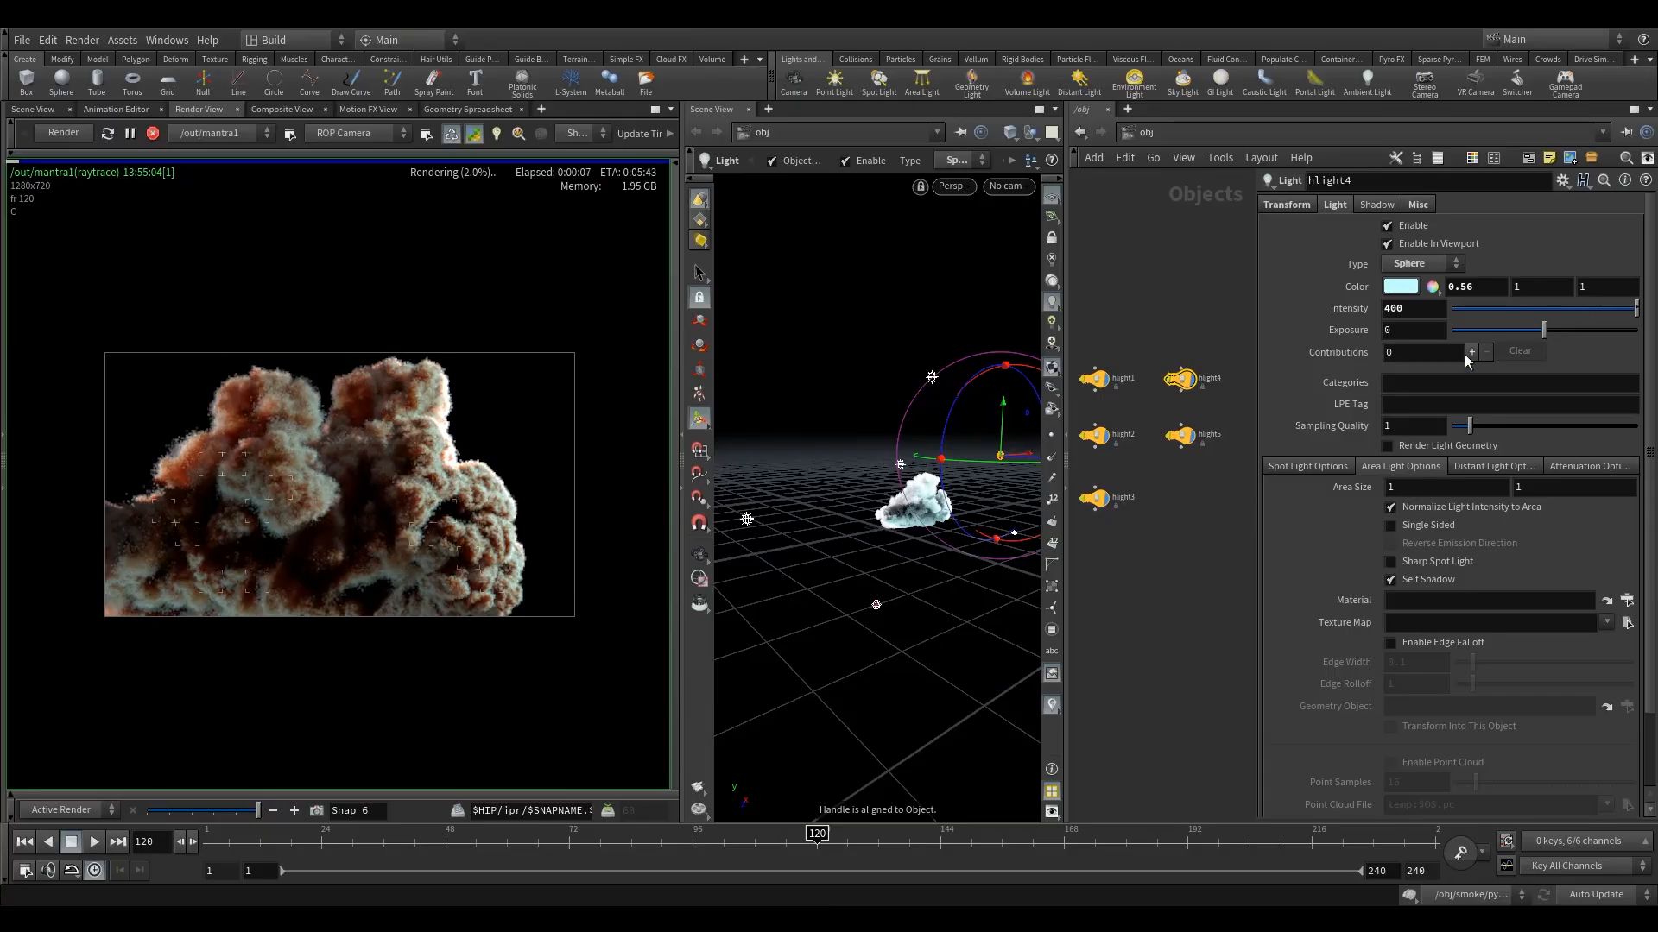
{"action": "left_click", "coordinate": [1095, 498]}
{"action": "left_click", "coordinate": [1332, 204]}
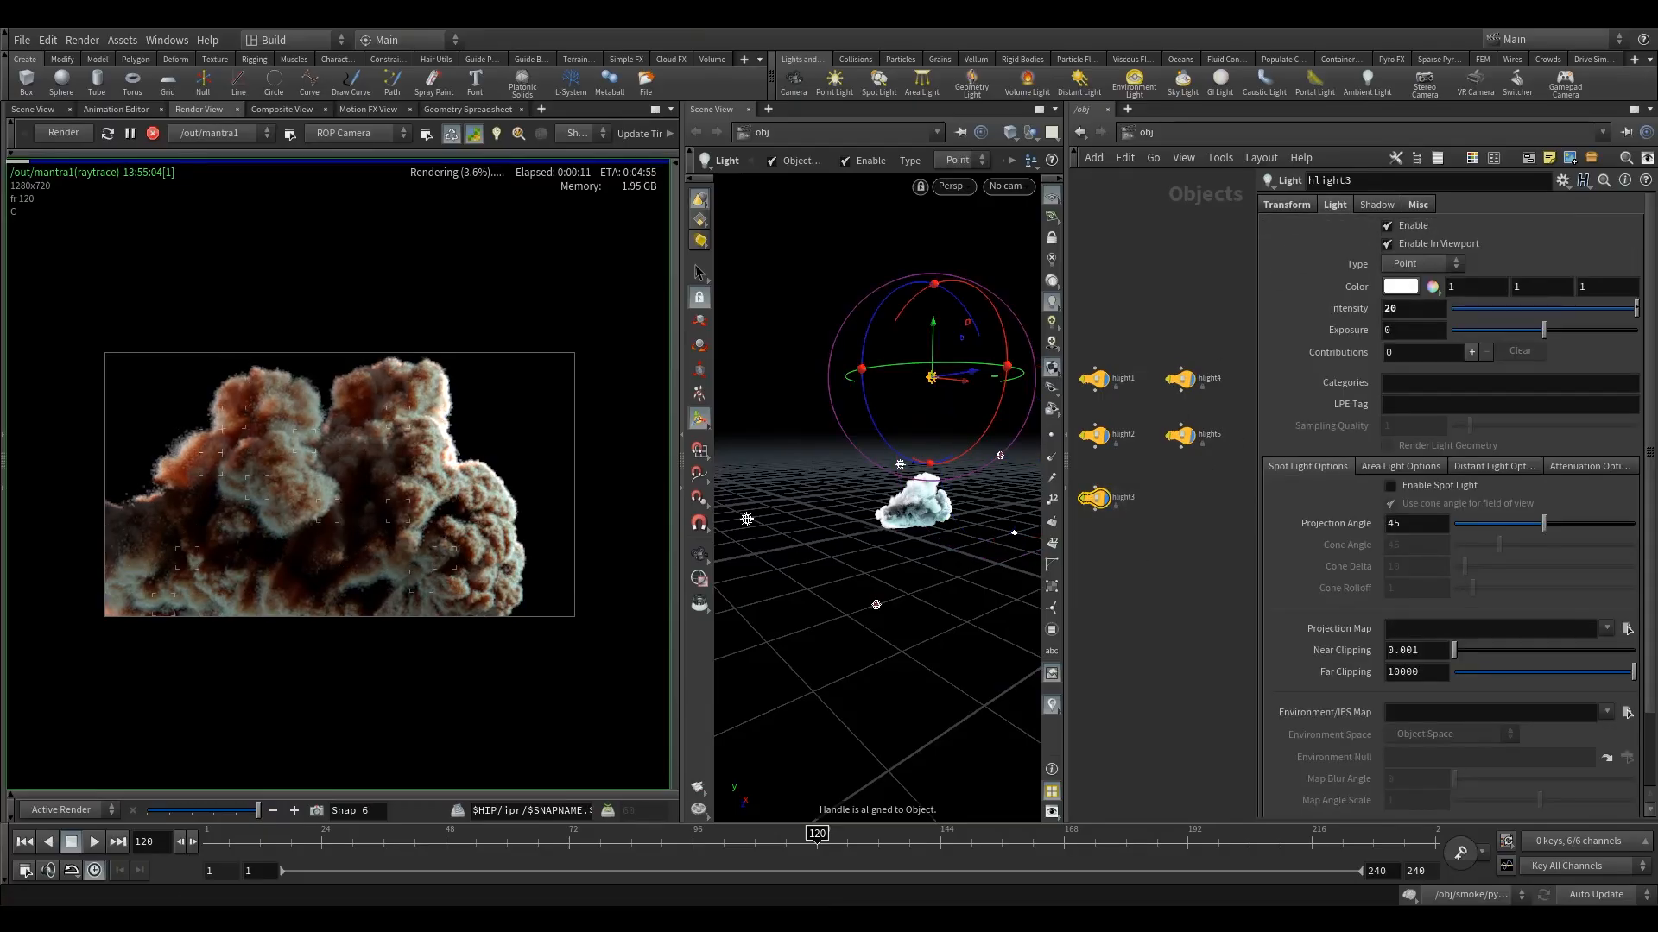
{"action": "left_click", "coordinate": [1180, 380]}
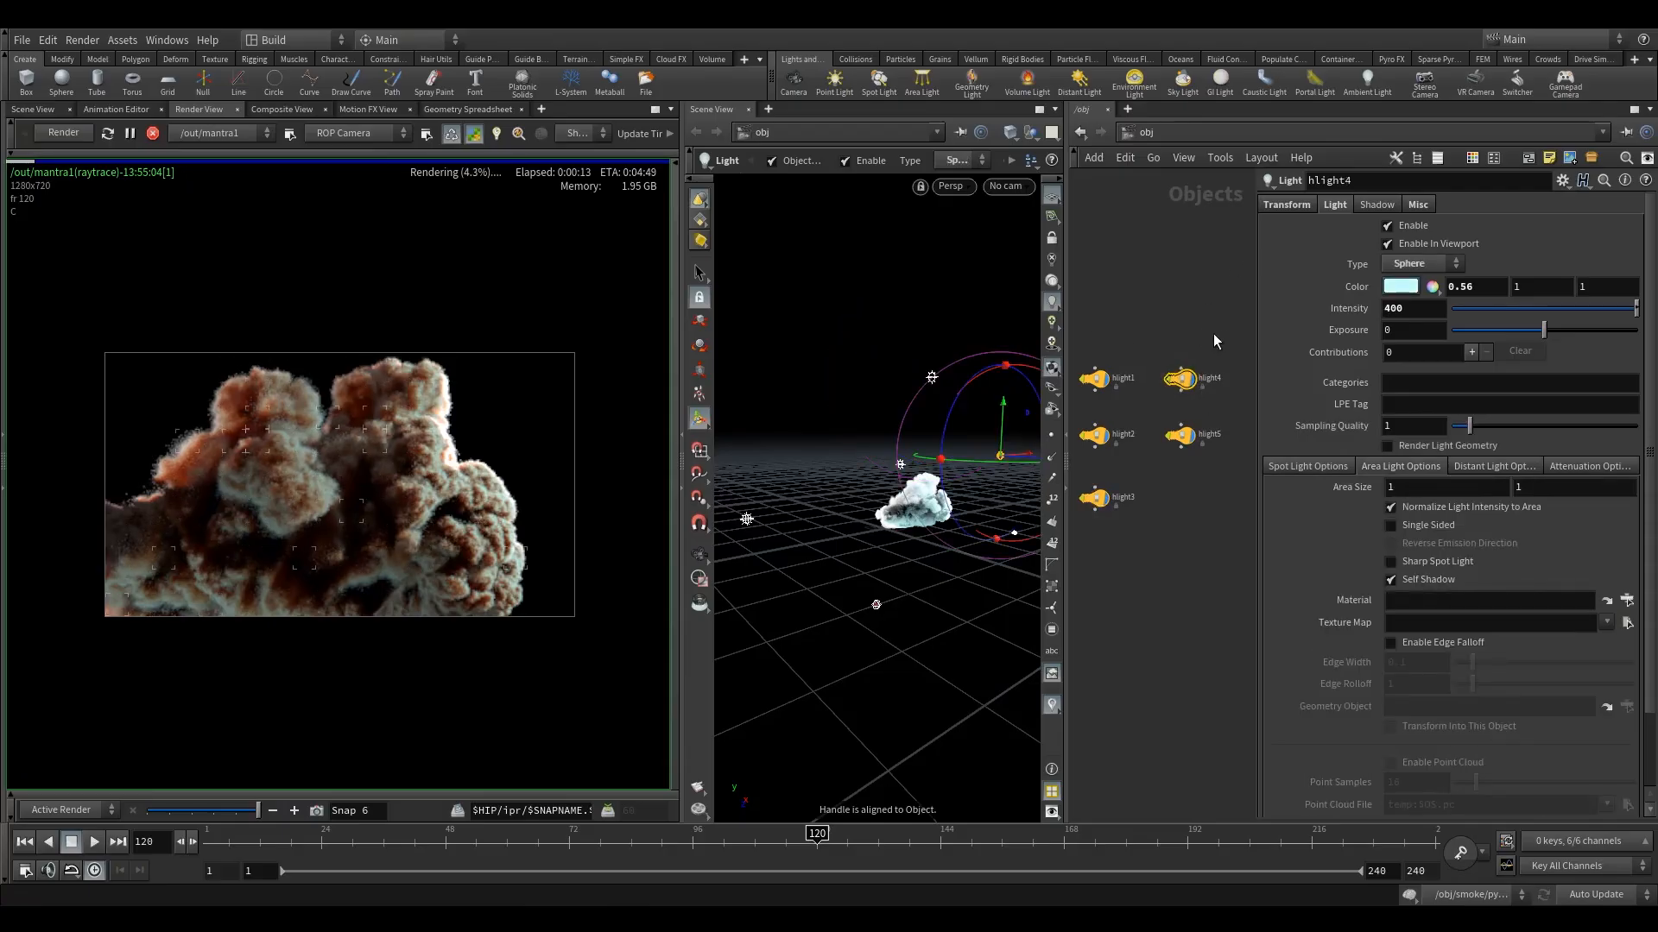
{"action": "left_click_drag", "start_coordinate": [1159, 348], "coordinate": [1216, 435]}
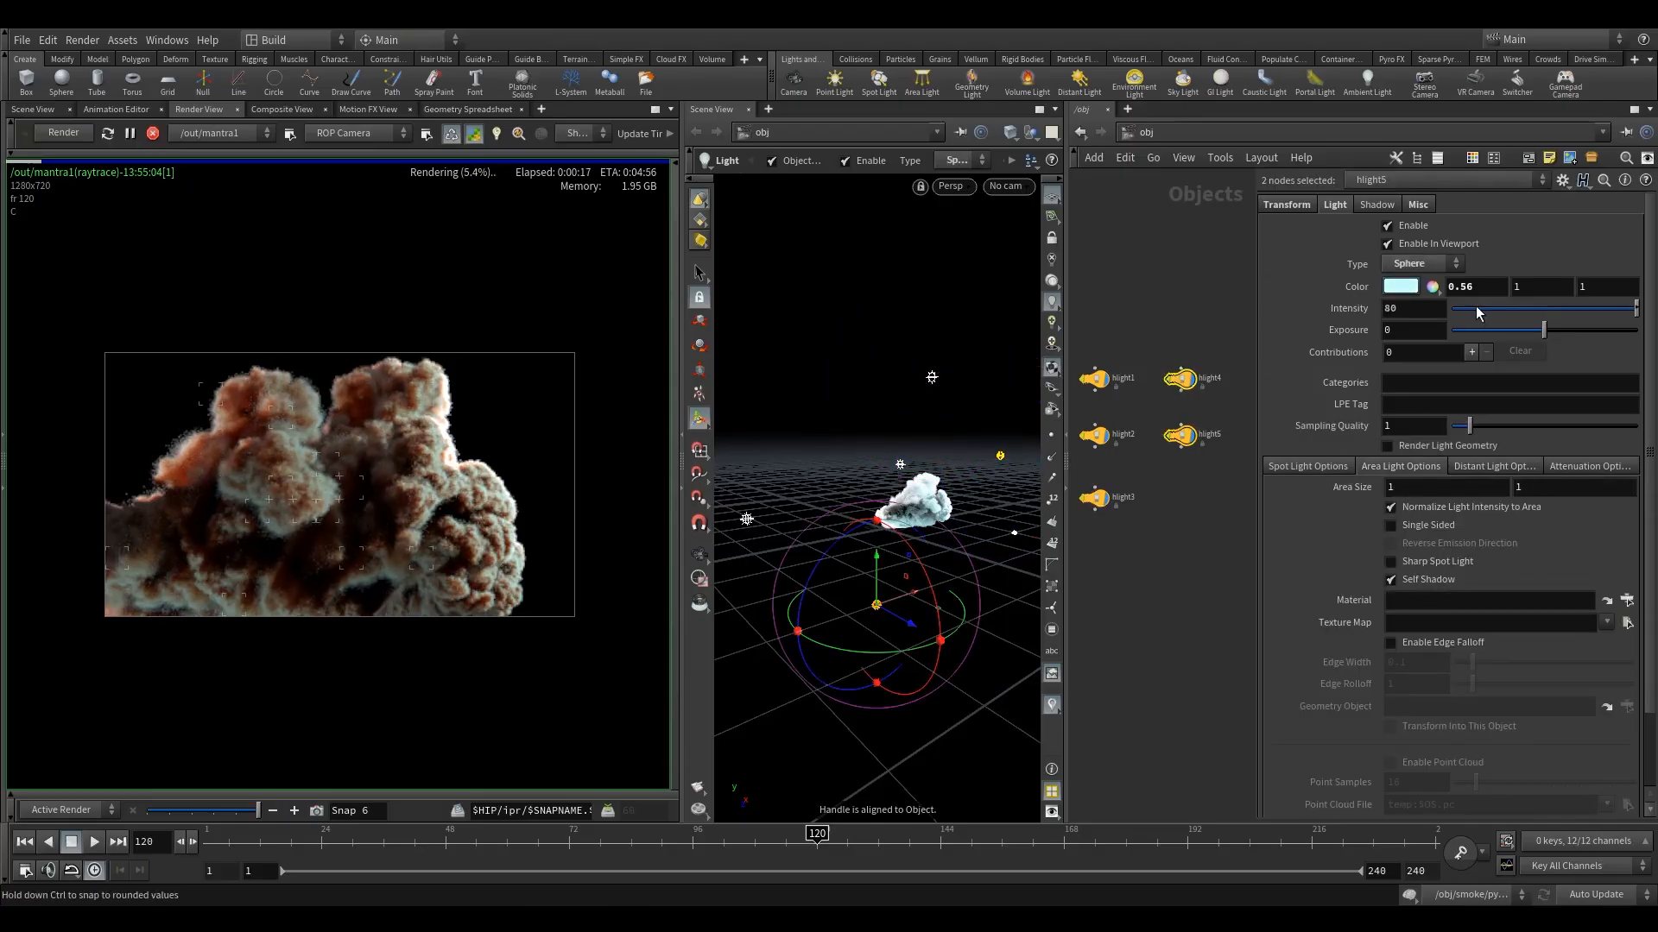
{"action": "left_click", "coordinate": [1288, 205]}
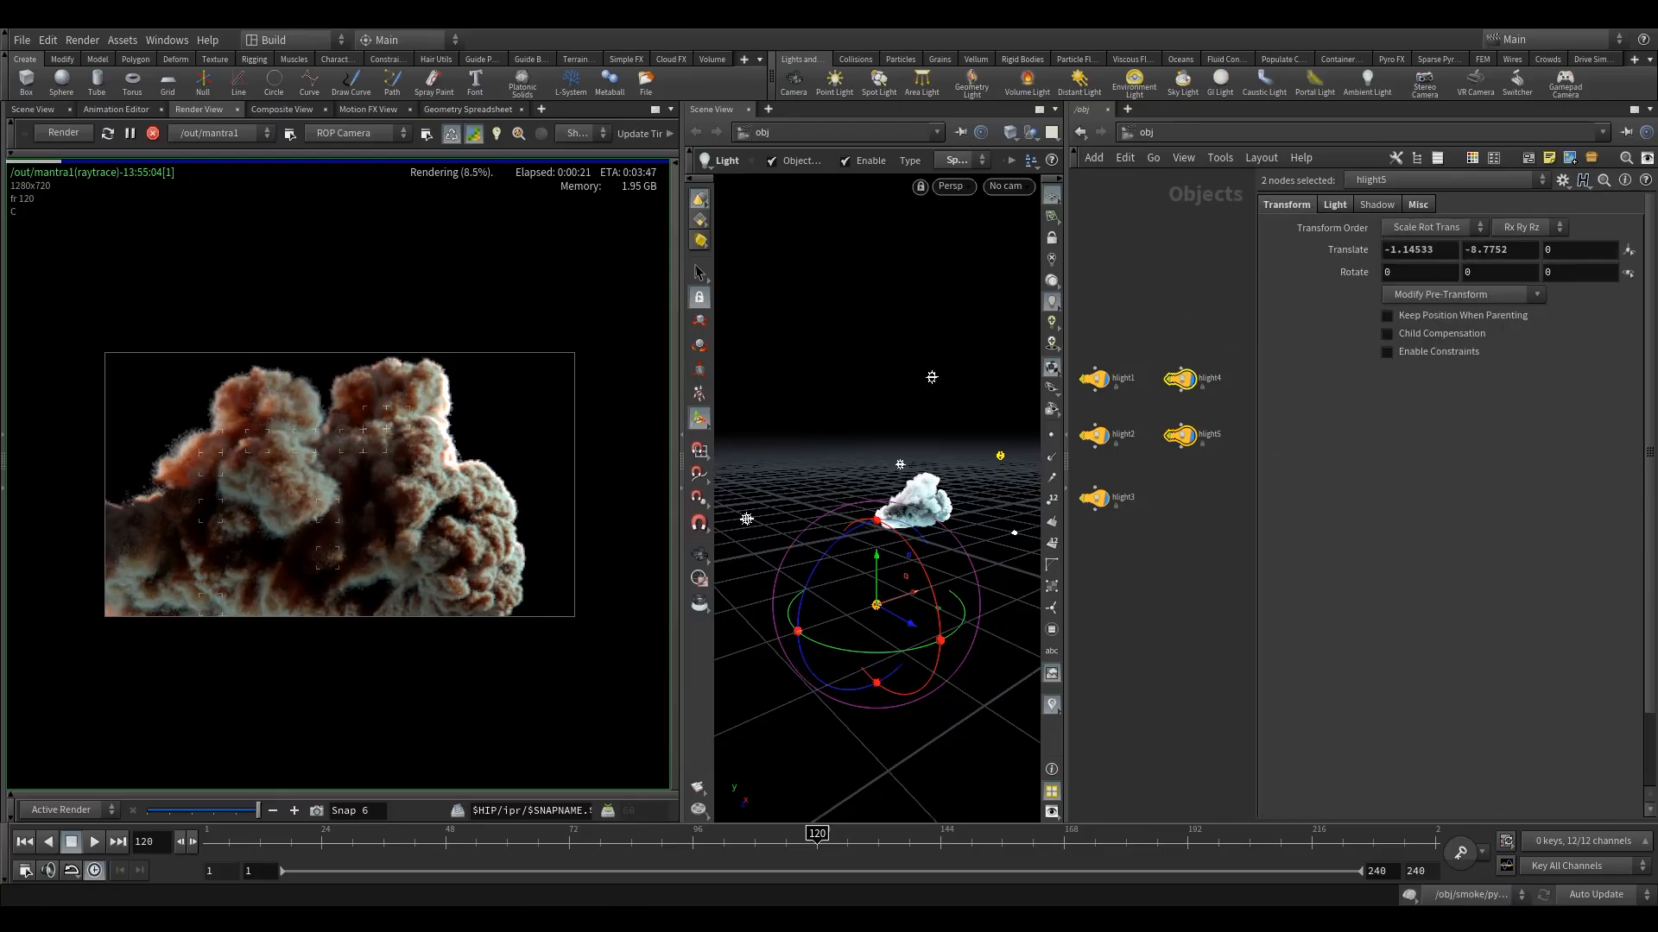
Select only the sphere light hlight4 and set its X translation to 22 and Y translation to 7.5
{"action": "left_click_drag", "start_coordinate": [1170, 348], "coordinate": [1209, 397]}
{"action": "middle_click_drag", "start_coordinate": [1147, 318], "coordinate": [1170, 392]}
{"action": "left_click_drag", "start_coordinate": [1171, 393], "coordinate": [1209, 448]}
{"action": "left_click", "coordinate": [1446, 249]}
{"action": "type", "text": "22"}
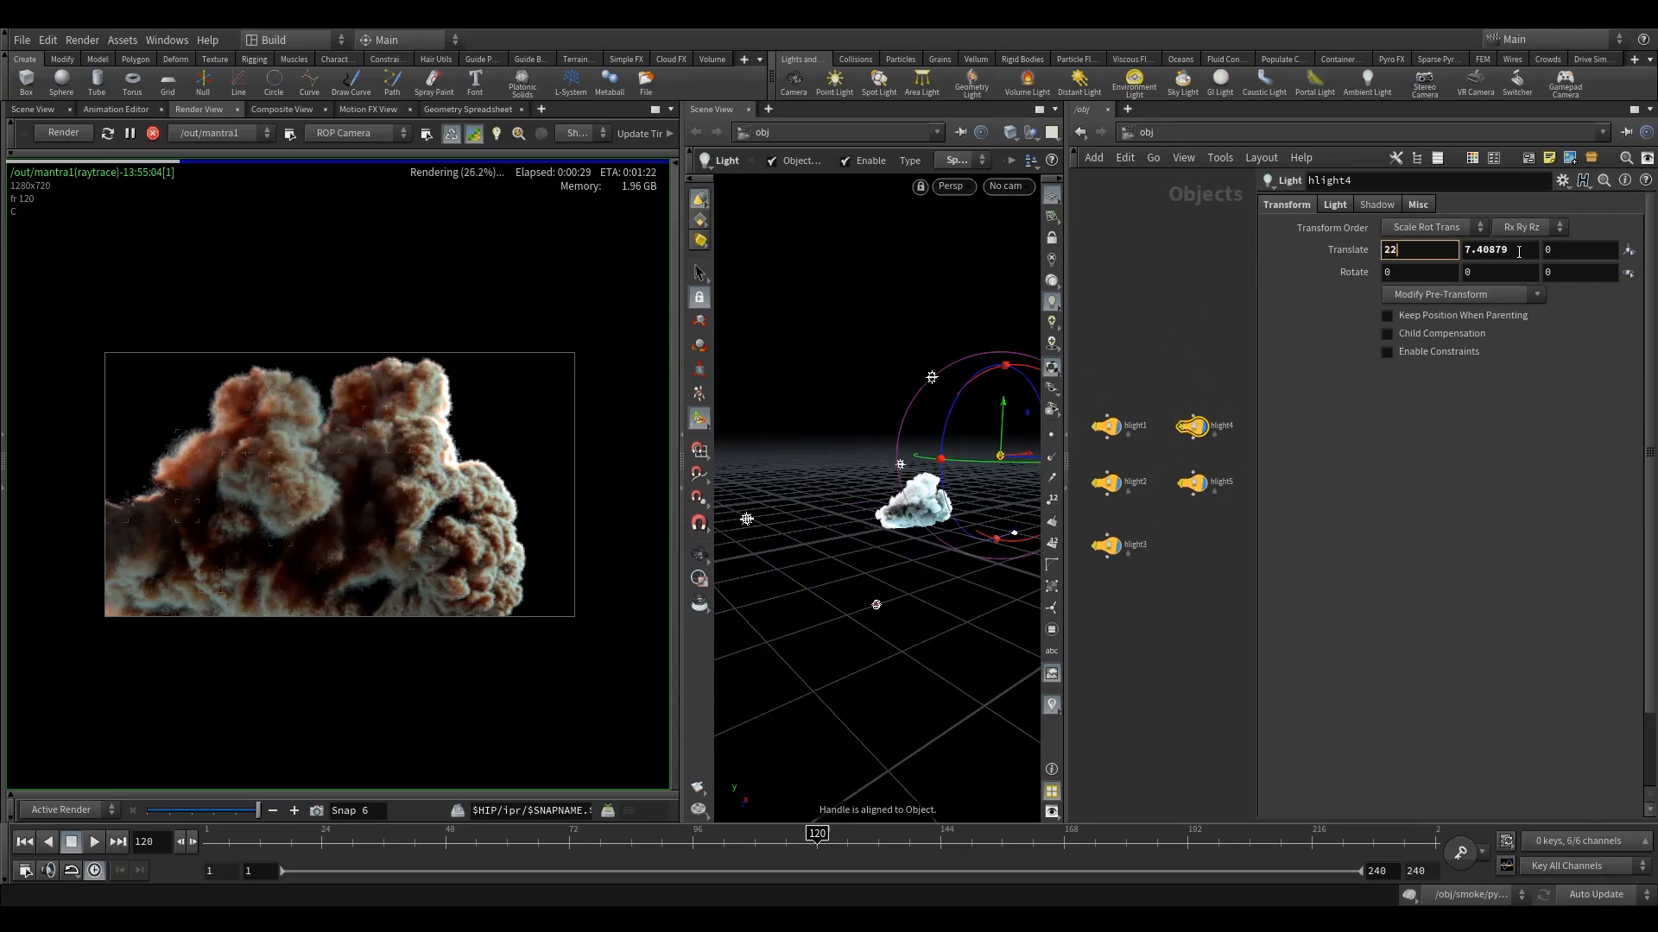
{"action": "key", "text": "Tab"}
{"action": "type", "text": "7.5"}
{"action": "key", "text": "Return"}
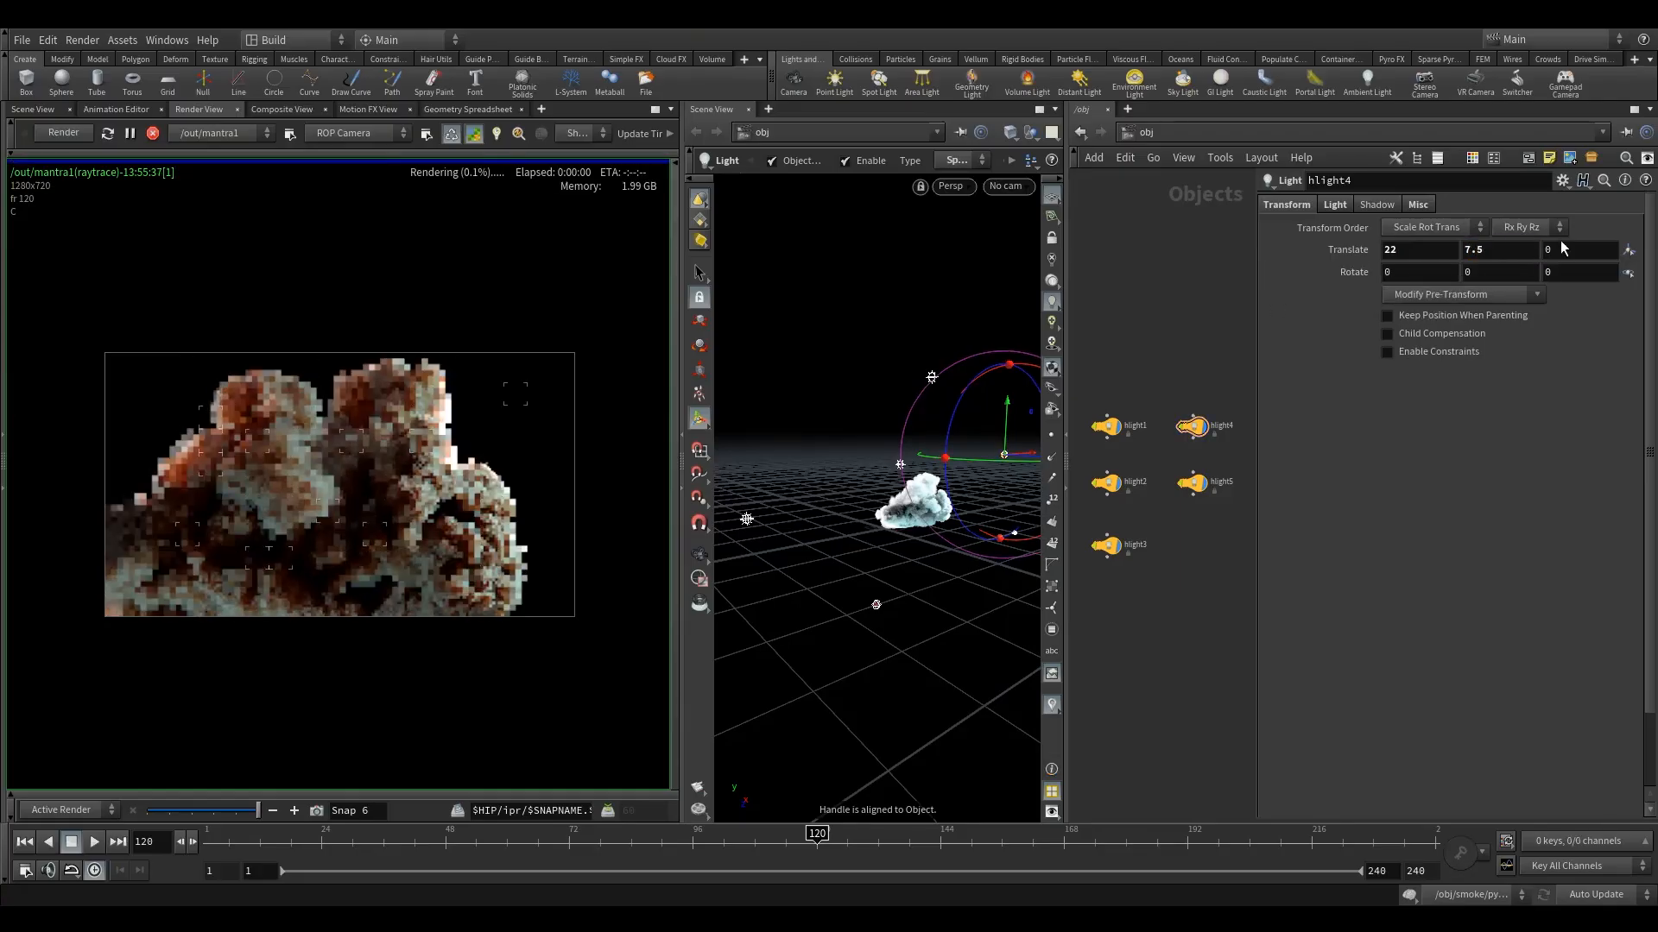
Try different placements of the sphere light hlight4 along the Z axis, leaving it at about 4.85
{"action": "key", "text": "Escape"}
{"action": "left_click_drag", "start_coordinate": [953, 458], "coordinate": [942, 420]}
{"action": "key", "text": "Return"}
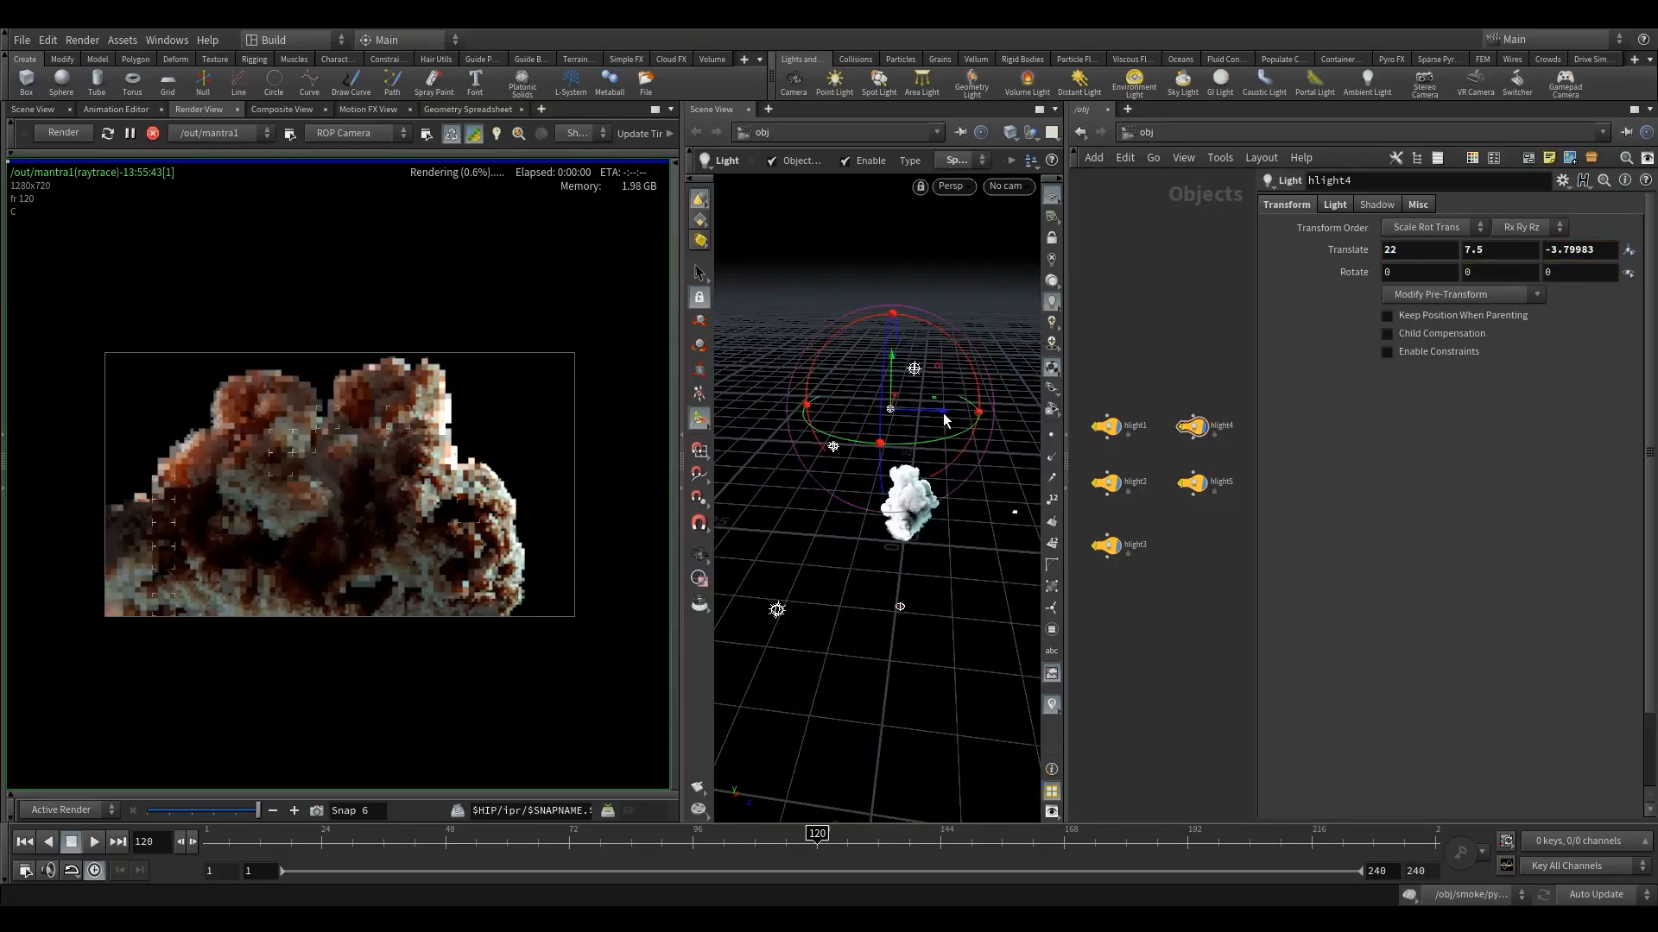
{"action": "left_click", "coordinate": [1548, 250]}
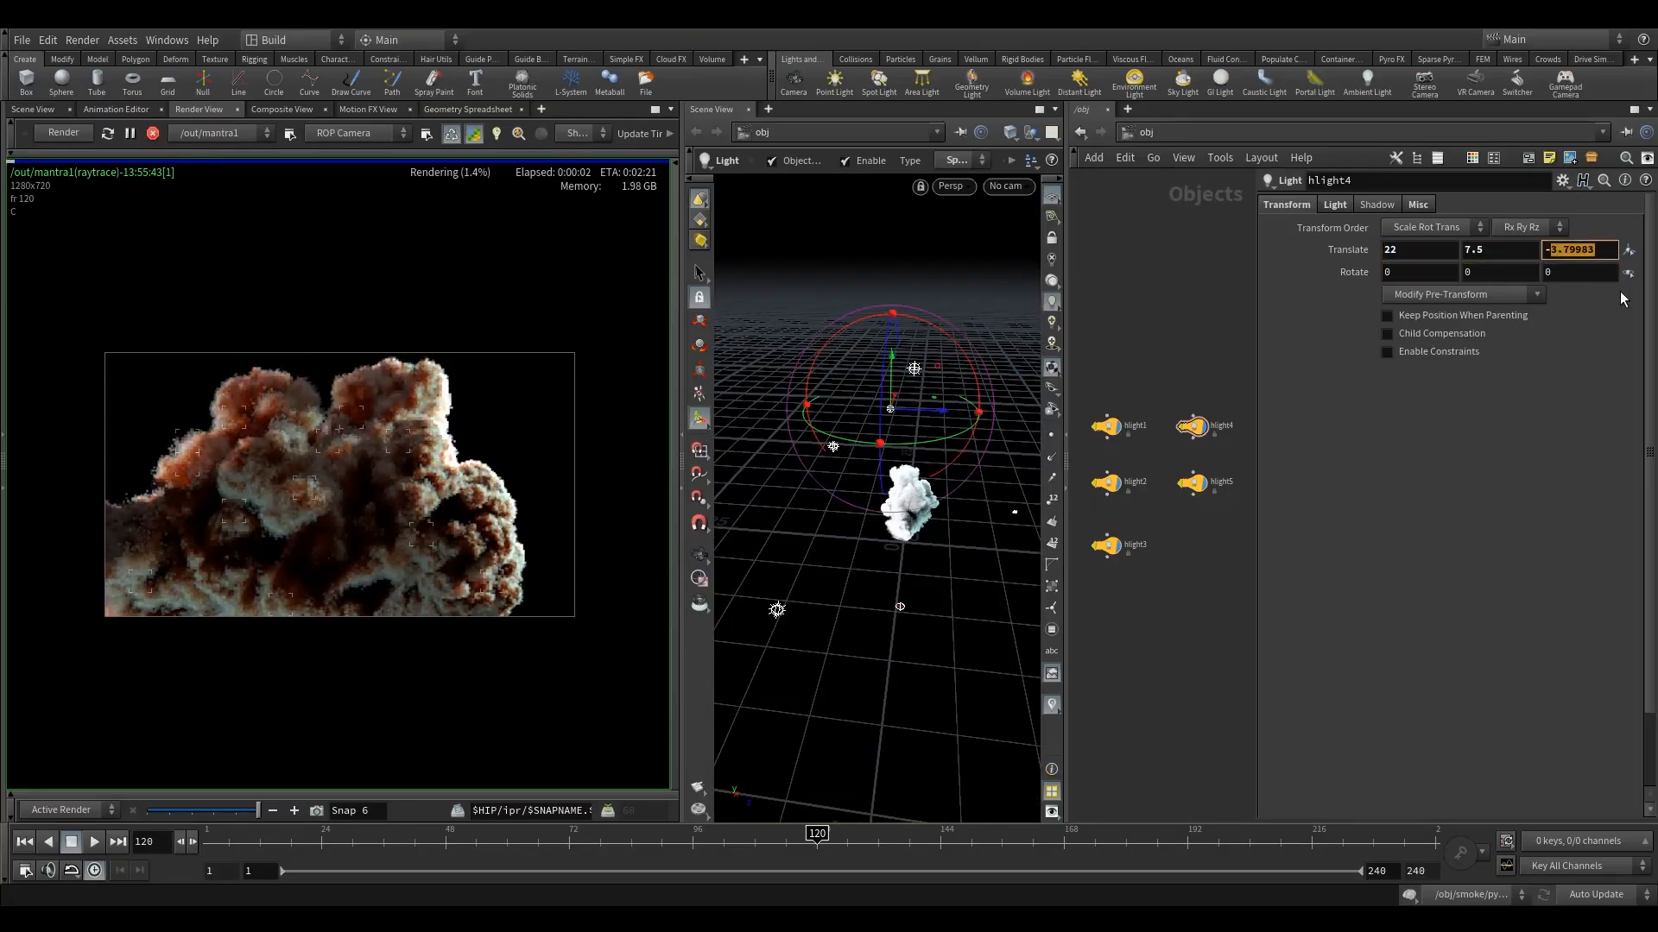
{"action": "left_click", "coordinate": [941, 408]}
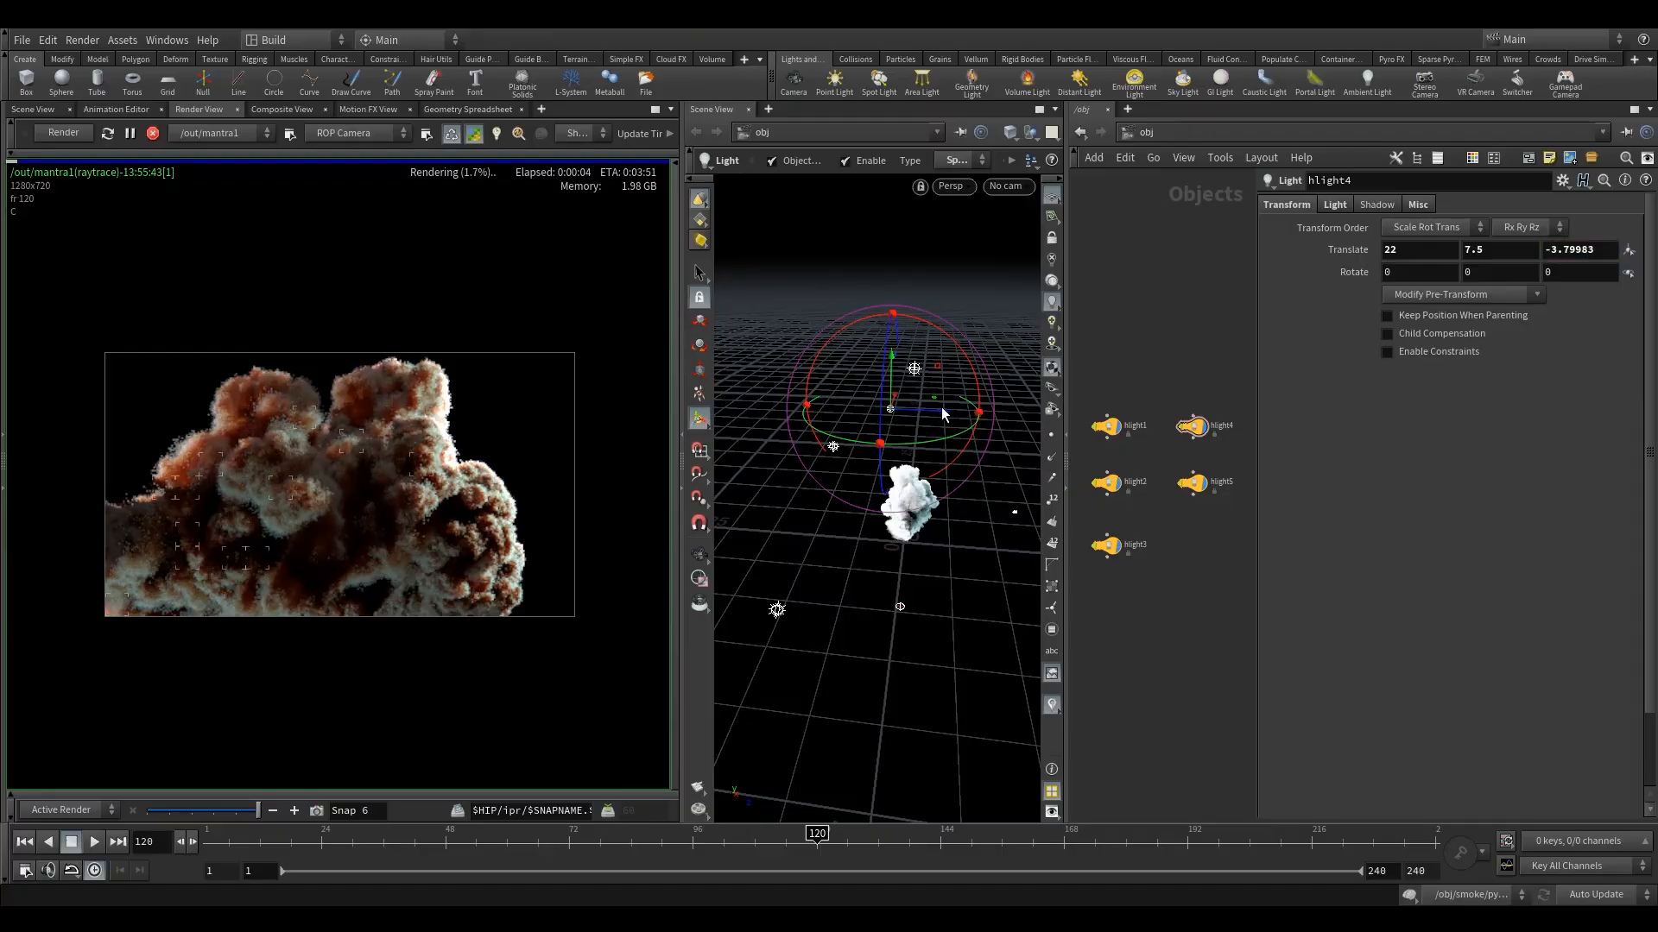
{"action": "left_click_drag", "start_coordinate": [935, 409], "coordinate": [967, 411]}
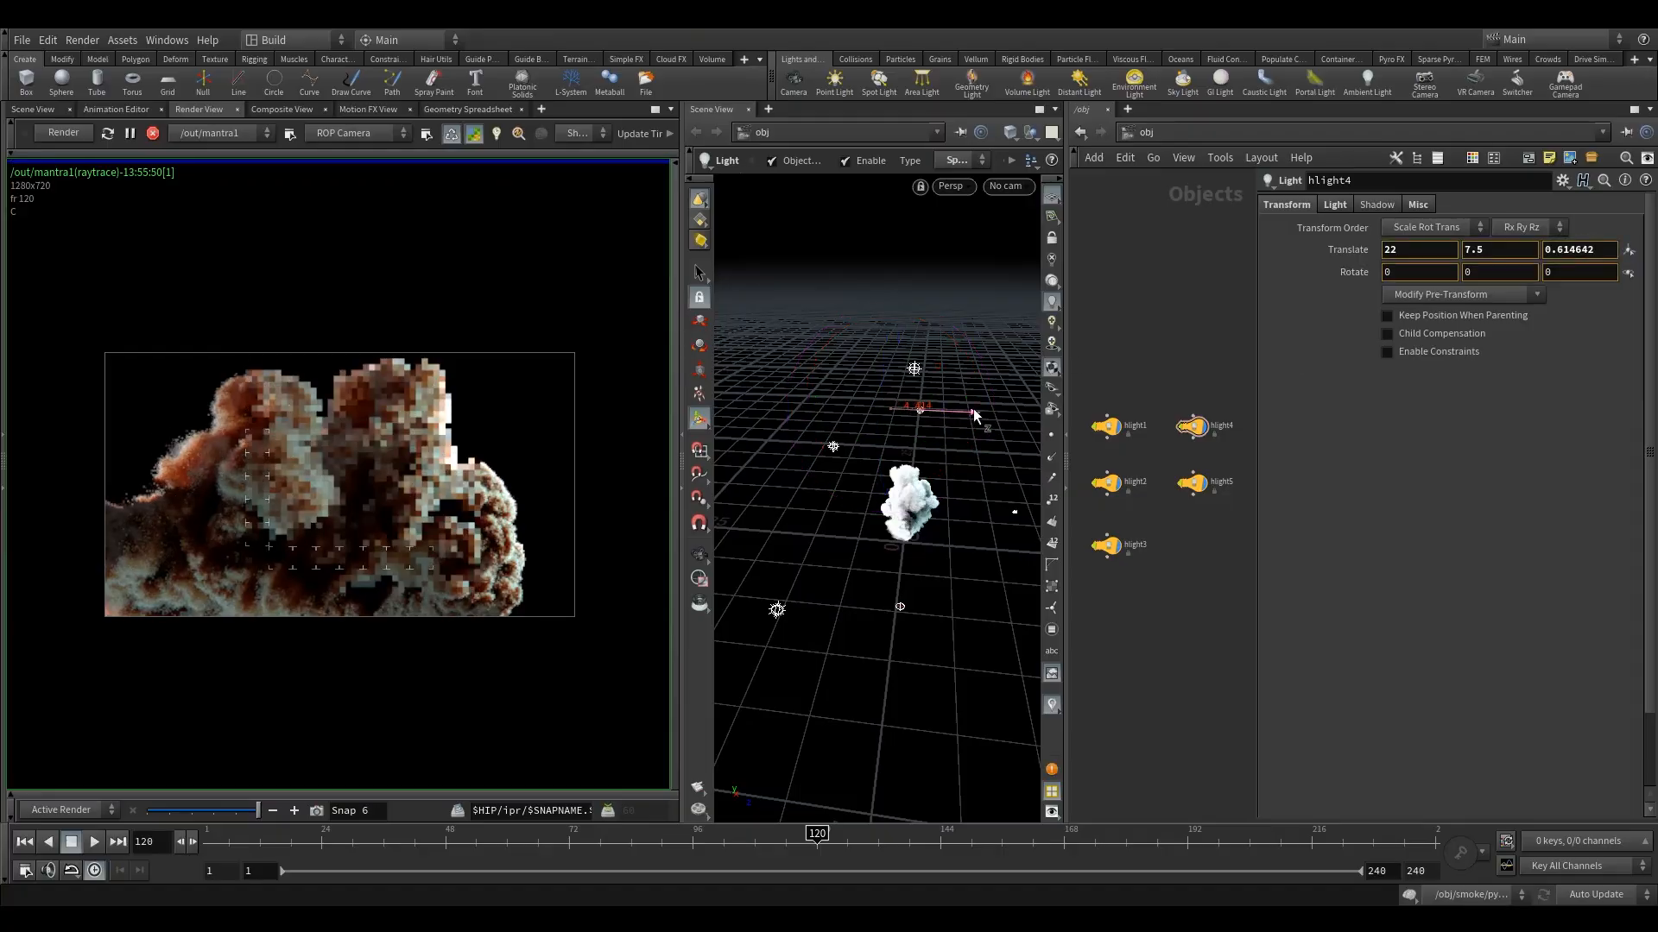
{"action": "left_click_drag", "start_coordinate": [977, 407], "coordinate": [1005, 408]}
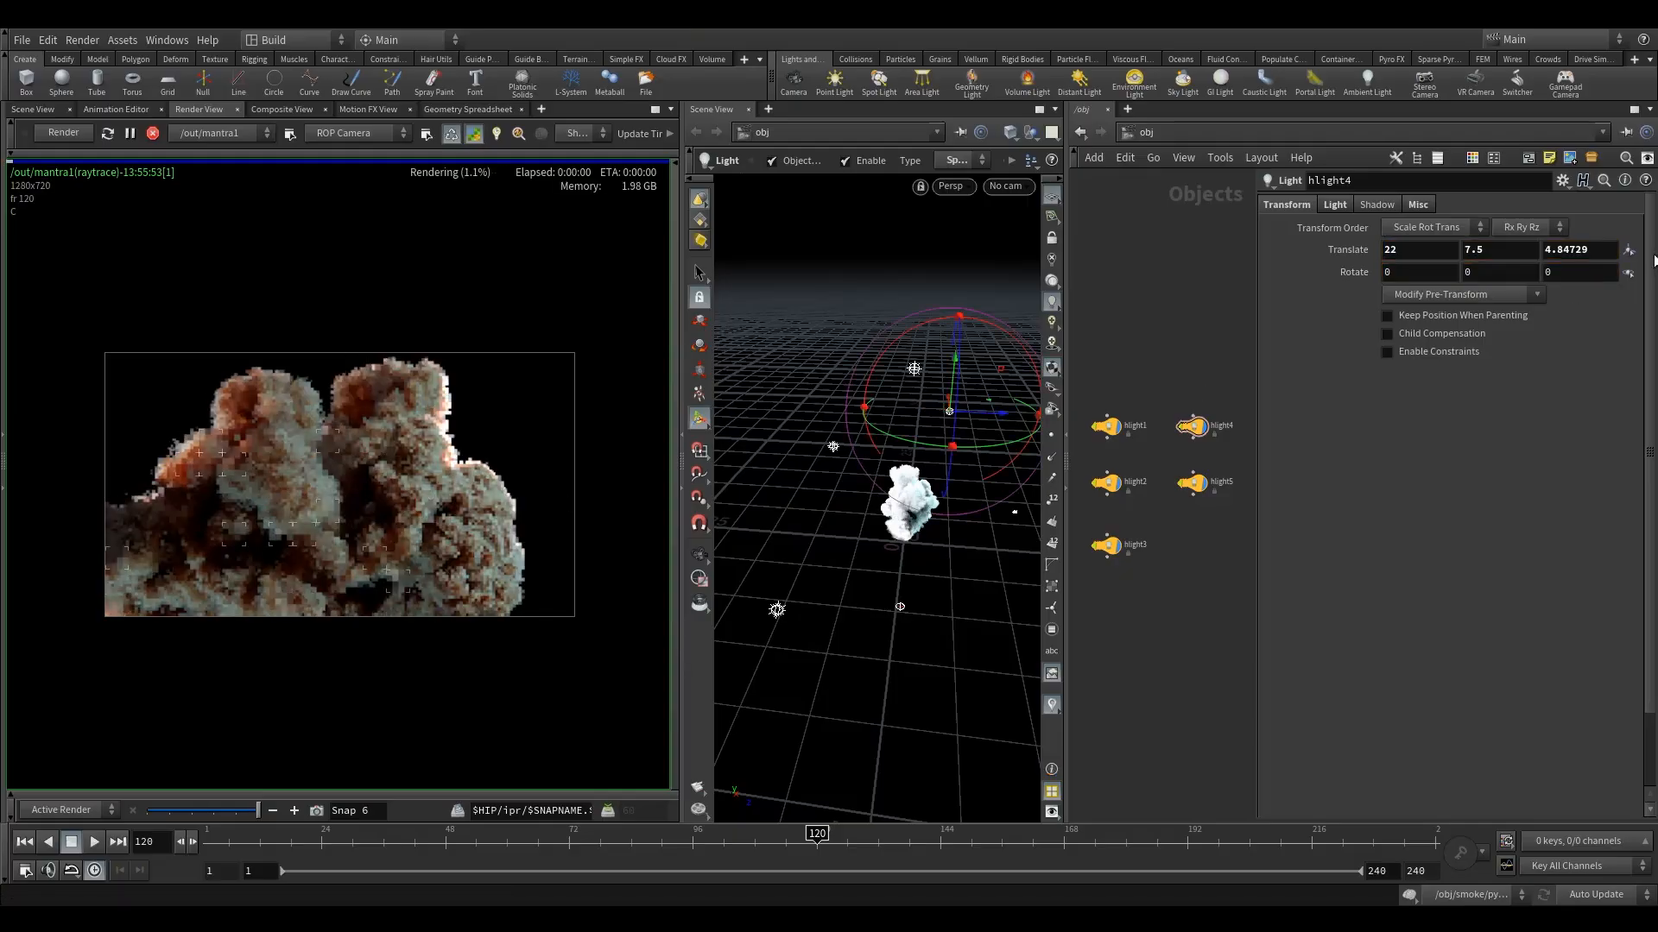
Set the Z translation of the sphere light hlight4 to 3
{"action": "double_click", "coordinate": [1593, 250]}
{"action": "type", "text": "3"}
{"action": "key", "text": "Return"}
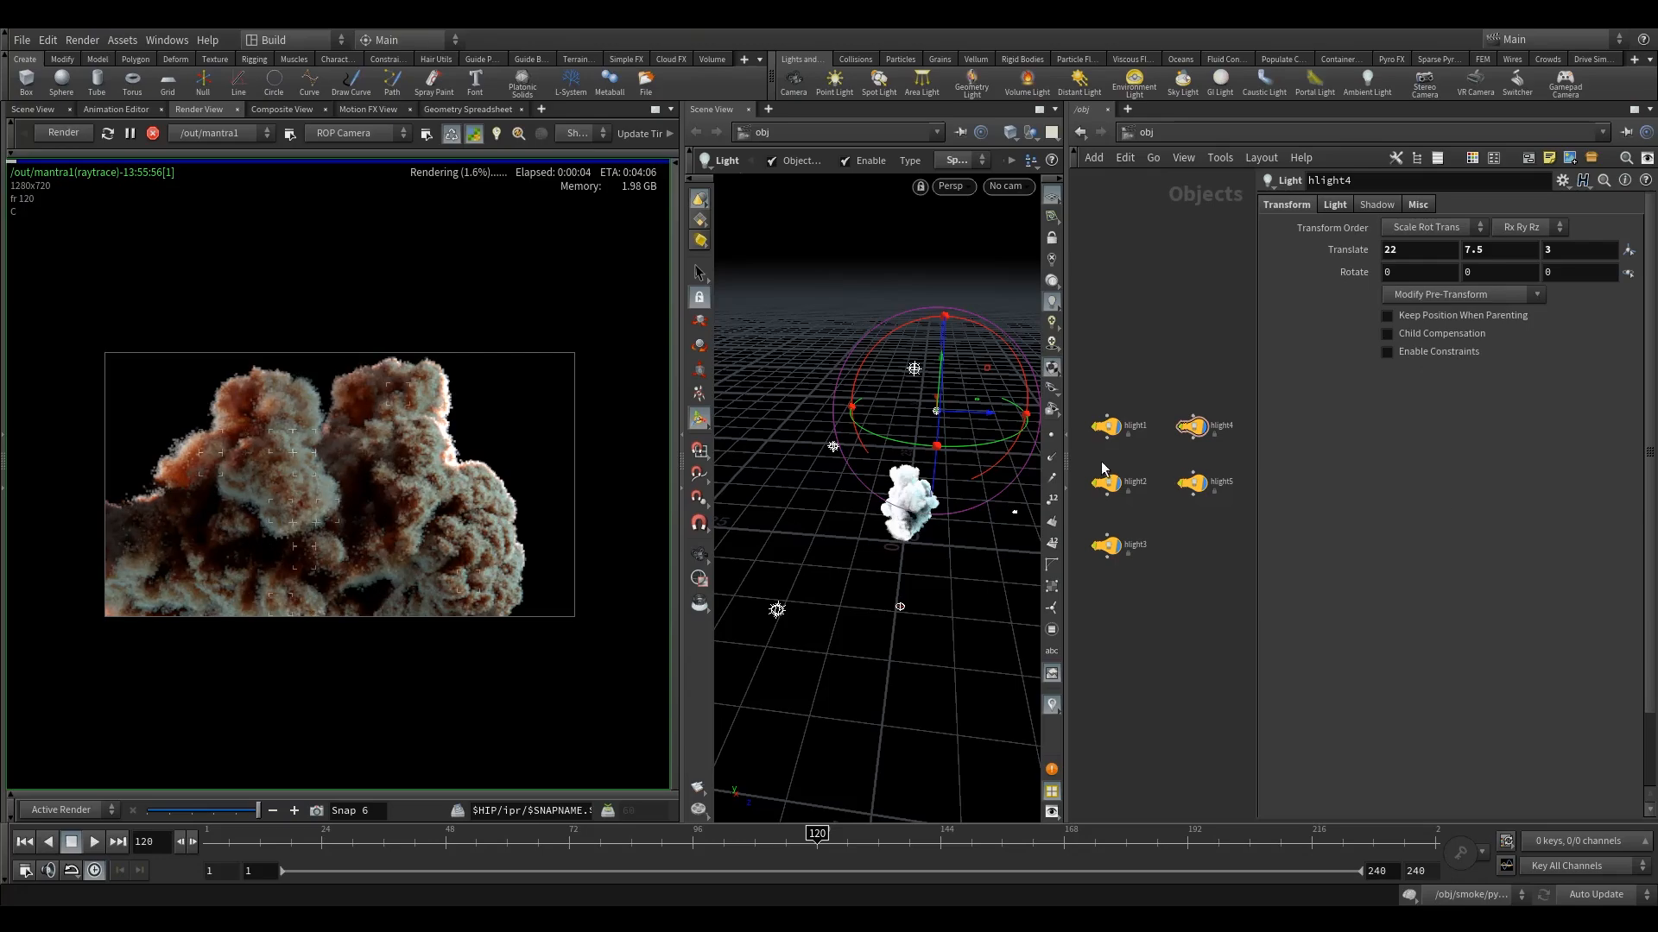
Set the translate values of the sphere light hlight5 to 0, -11 and 0.5
{"action": "left_click", "coordinate": [1191, 482]}
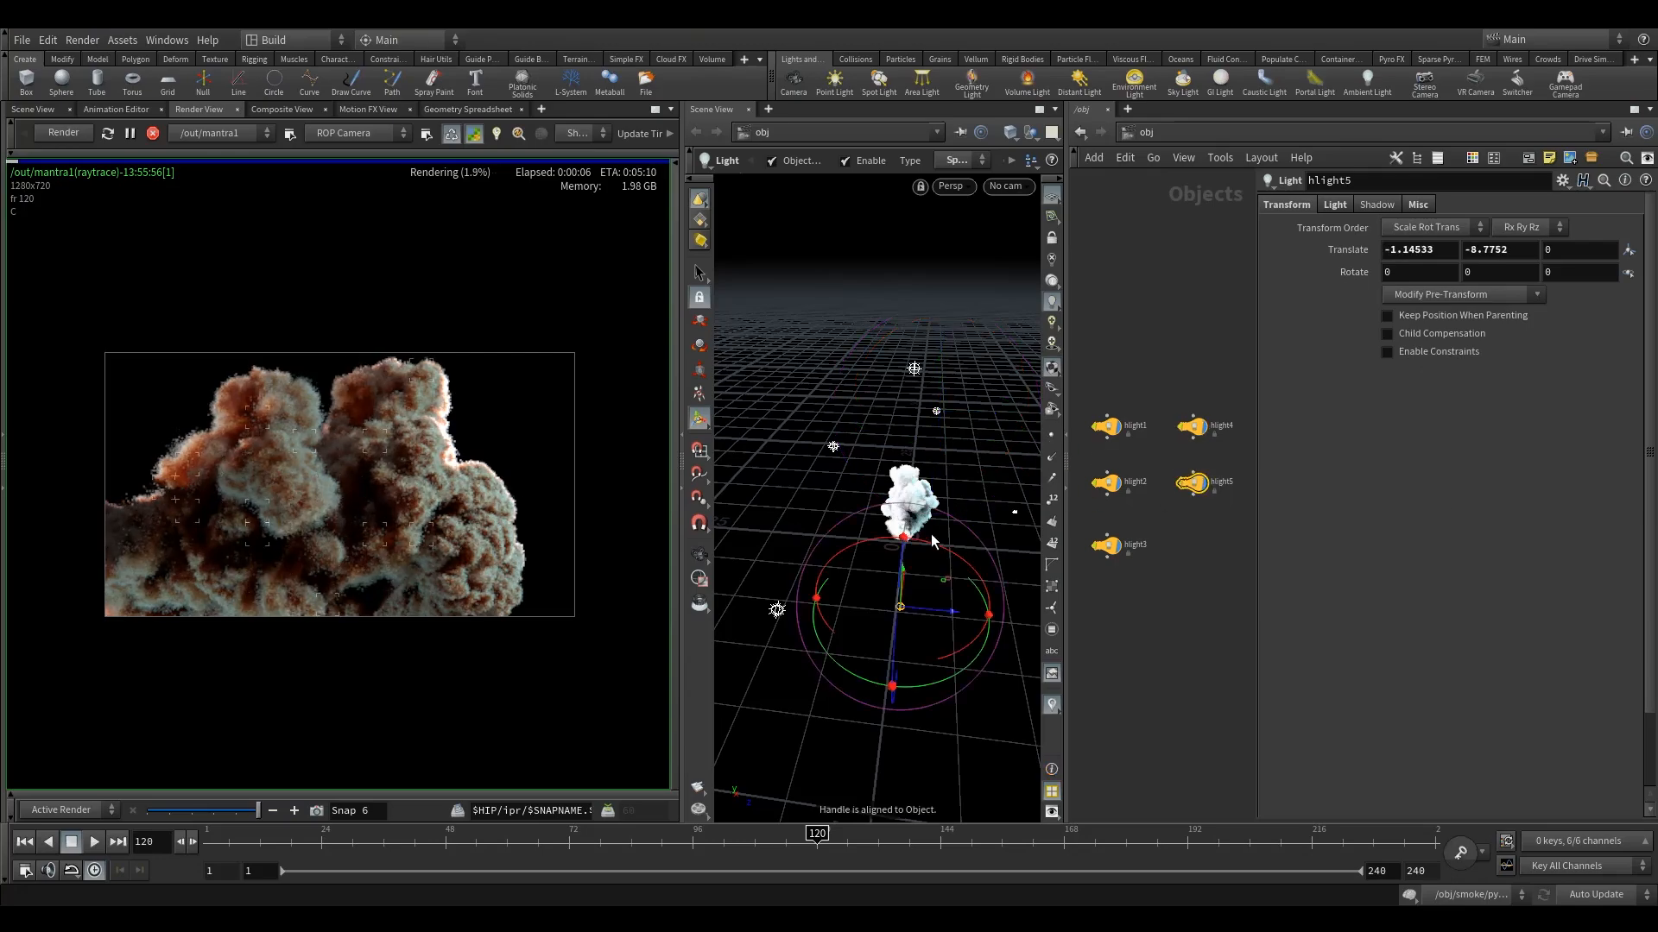
{"action": "left_click_drag", "start_coordinate": [840, 516], "coordinate": [853, 522], "text": "alt"}
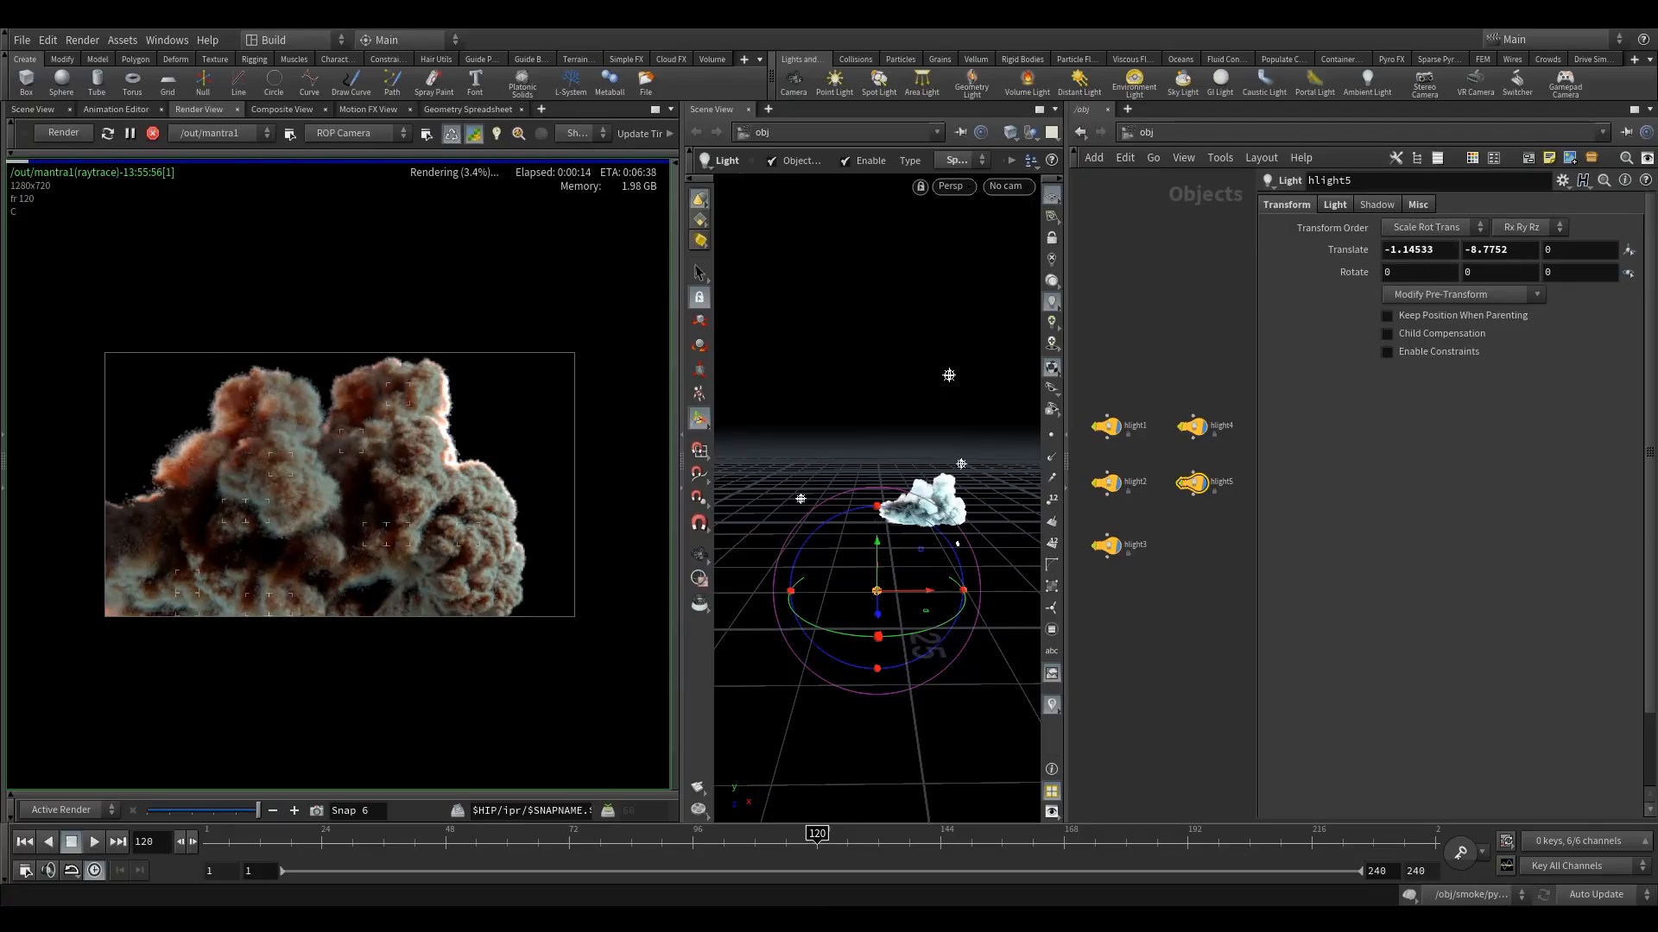
{"action": "double_click", "coordinate": [1446, 253]}
{"action": "type", "text": "0"}
{"action": "key", "text": "Return"}
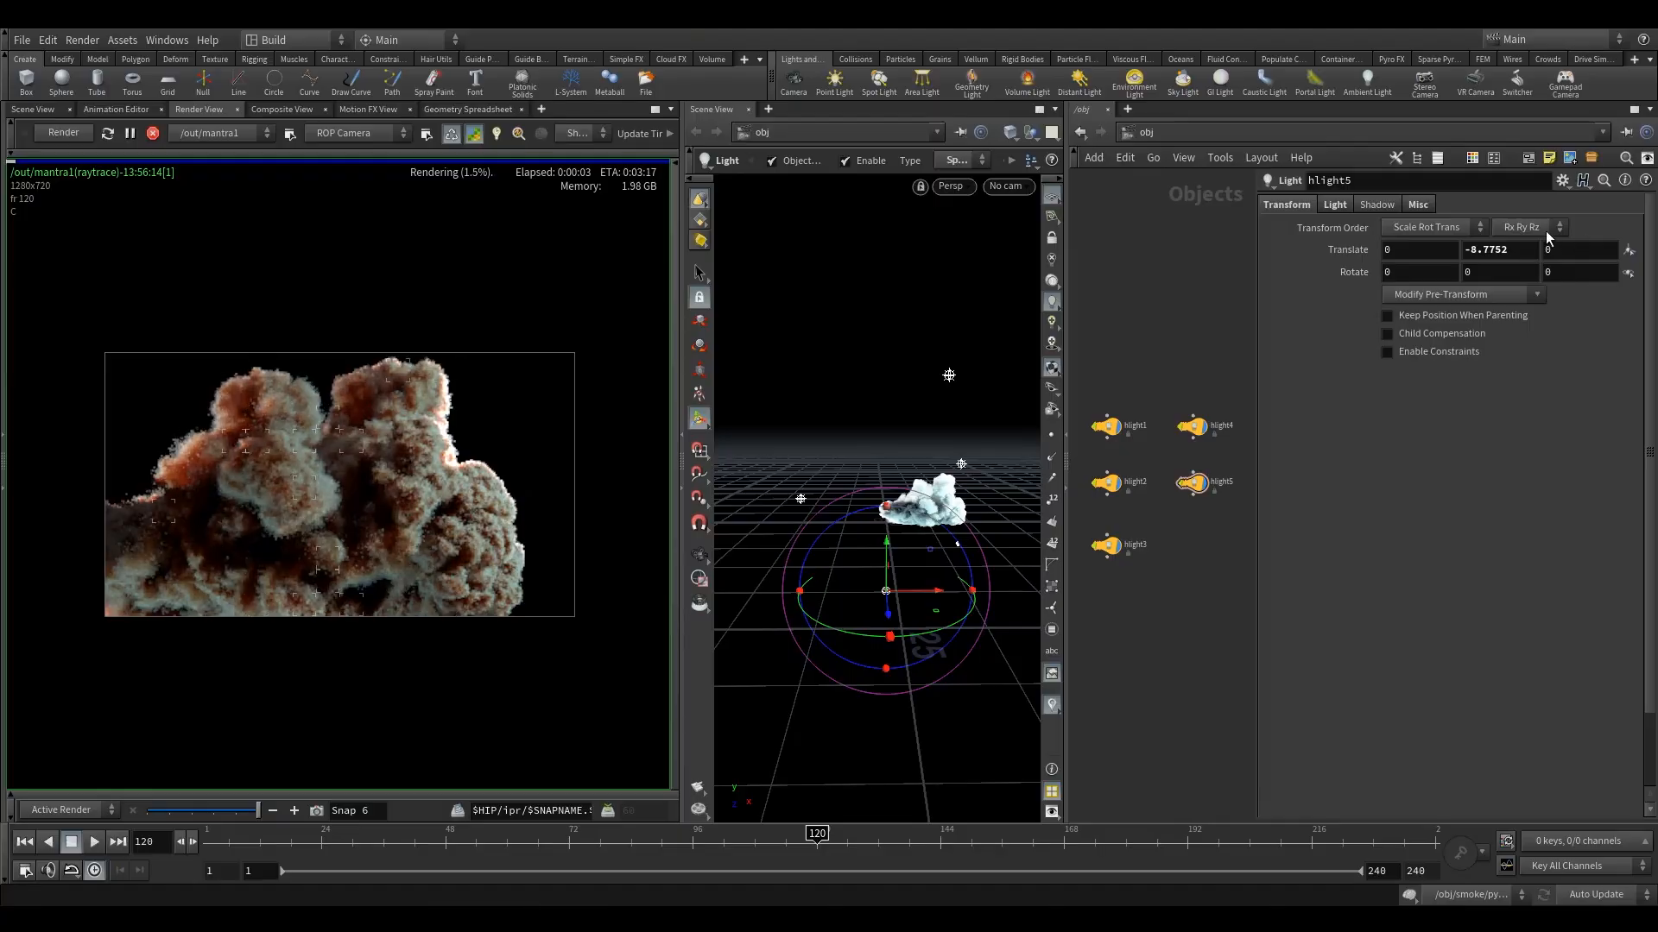
{"action": "double_click", "coordinate": [1467, 252]}
{"action": "type", "text": "-11"}
{"action": "key", "text": "Return"}
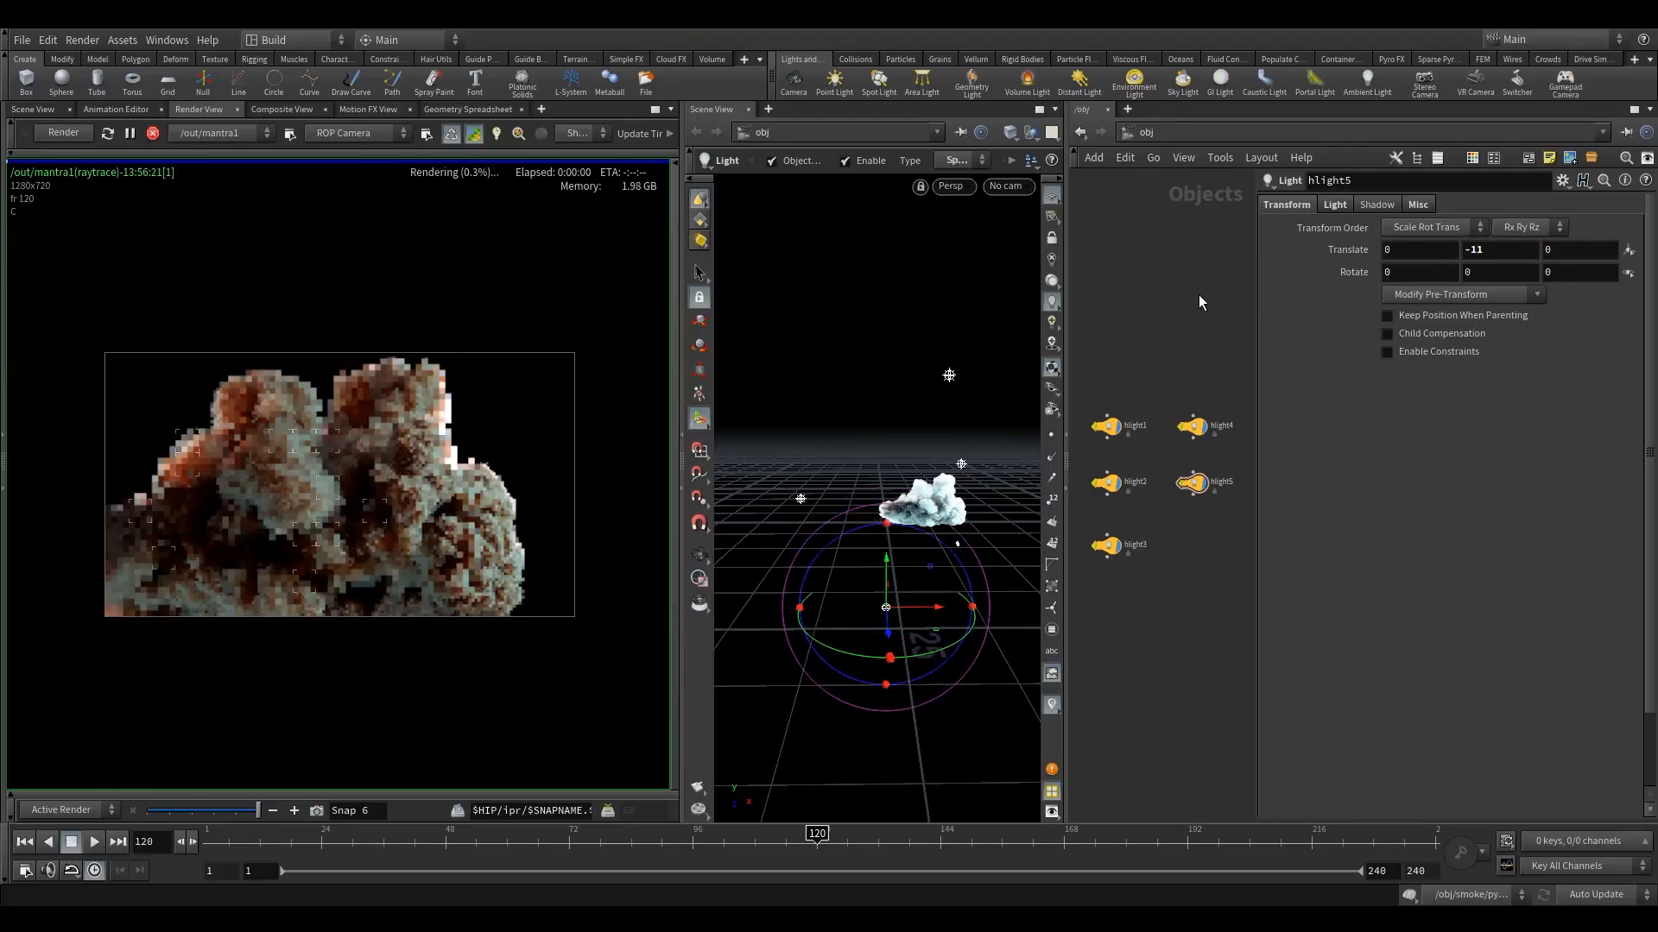
{"action": "middle_click_drag", "start_coordinate": [1587, 257], "coordinate": [1640, 258]}
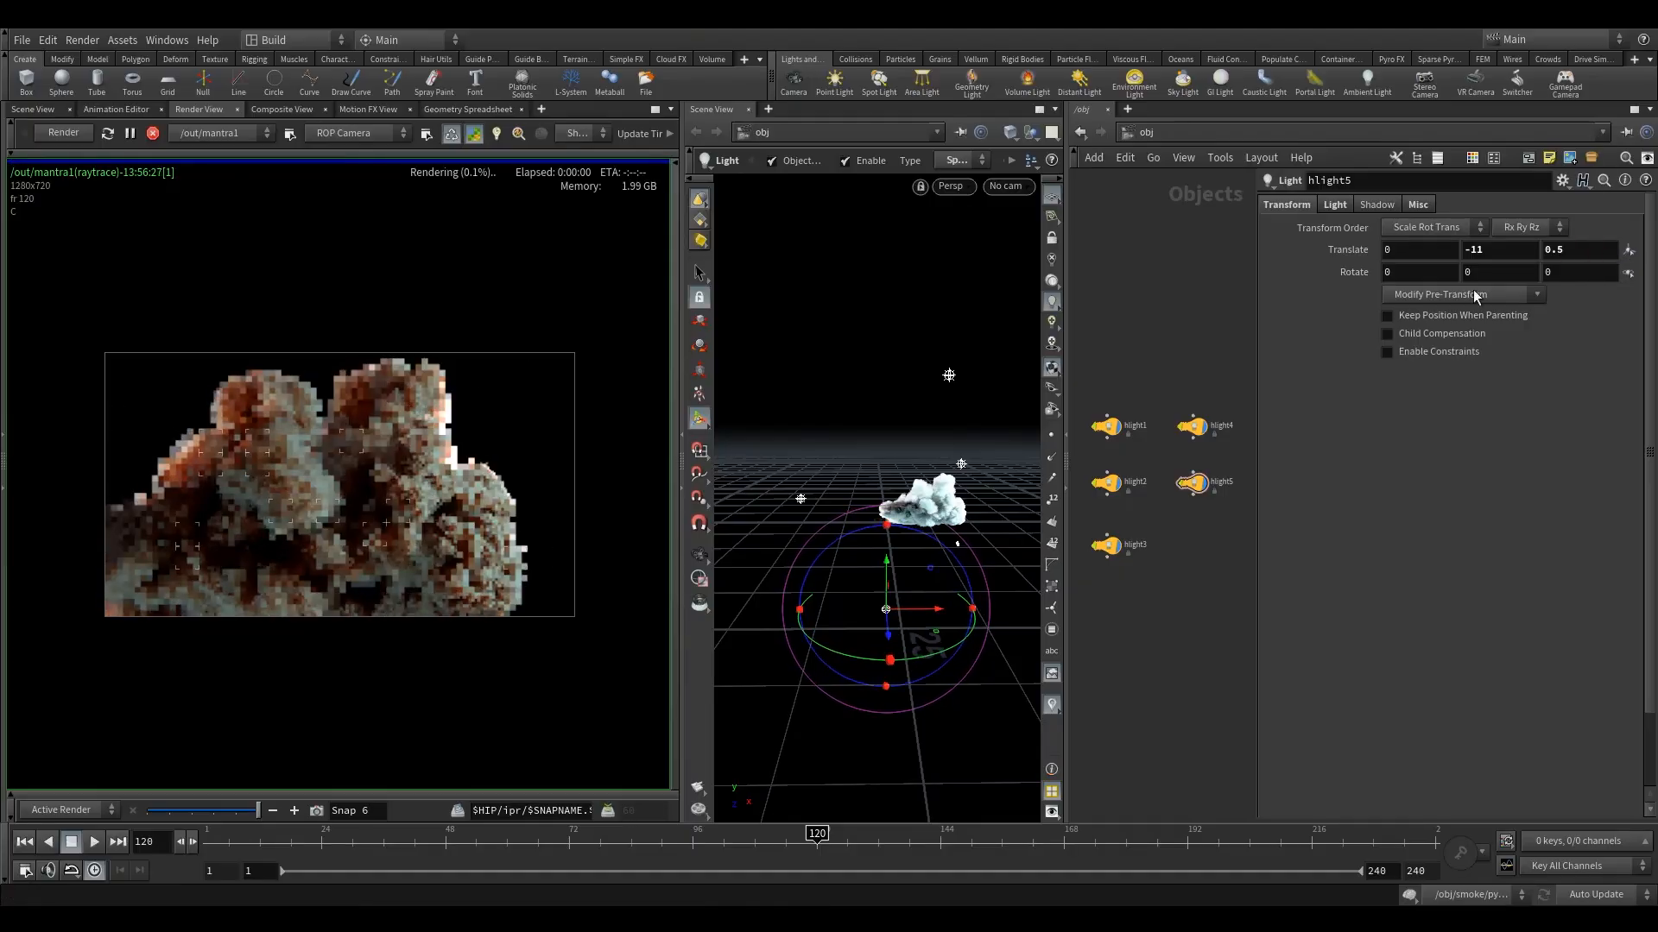
Set the Z translation of the sphere light hlight4 to 1
{"action": "left_click_drag", "start_coordinate": [1214, 435], "coordinate": [1215, 436]}
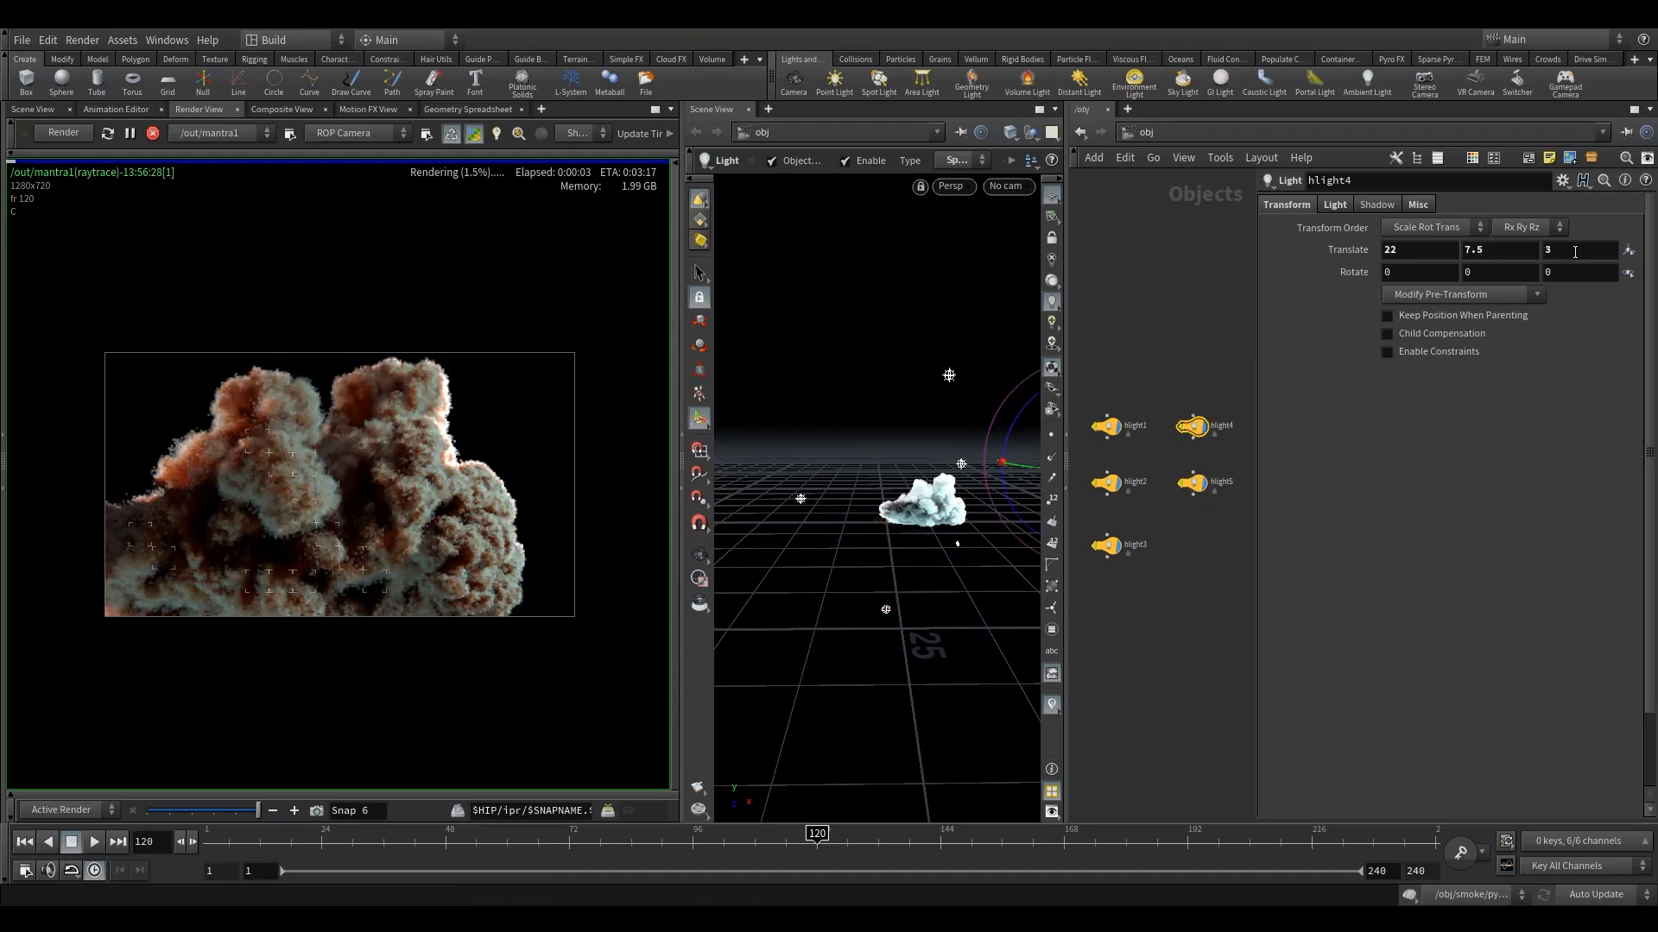
{"action": "left_click_drag", "start_coordinate": [1574, 252], "coordinate": [1437, 261]}
{"action": "type", "text": "1"}
{"action": "key", "text": "Return"}
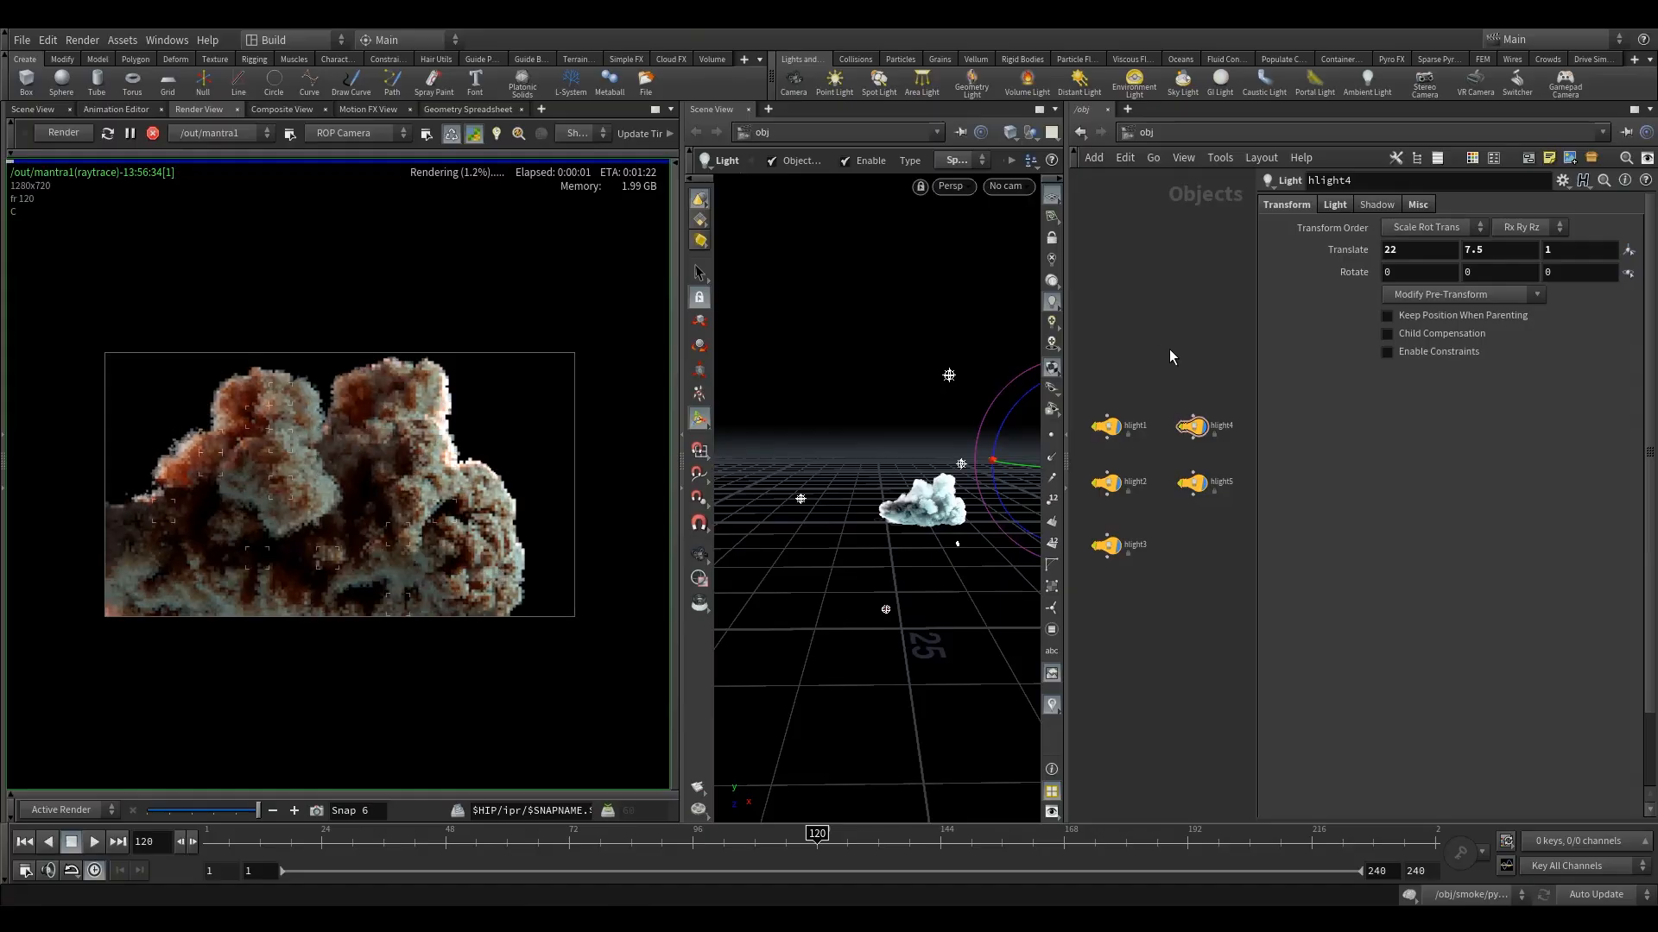
Try green colour values of 0.6 and 0.7 on the sphere light hlight4
{"action": "scroll", "coordinate": [1184, 329], "scroll_direction": "down", "scroll_amount": 1}
{"action": "left_click", "coordinate": [1335, 207]}
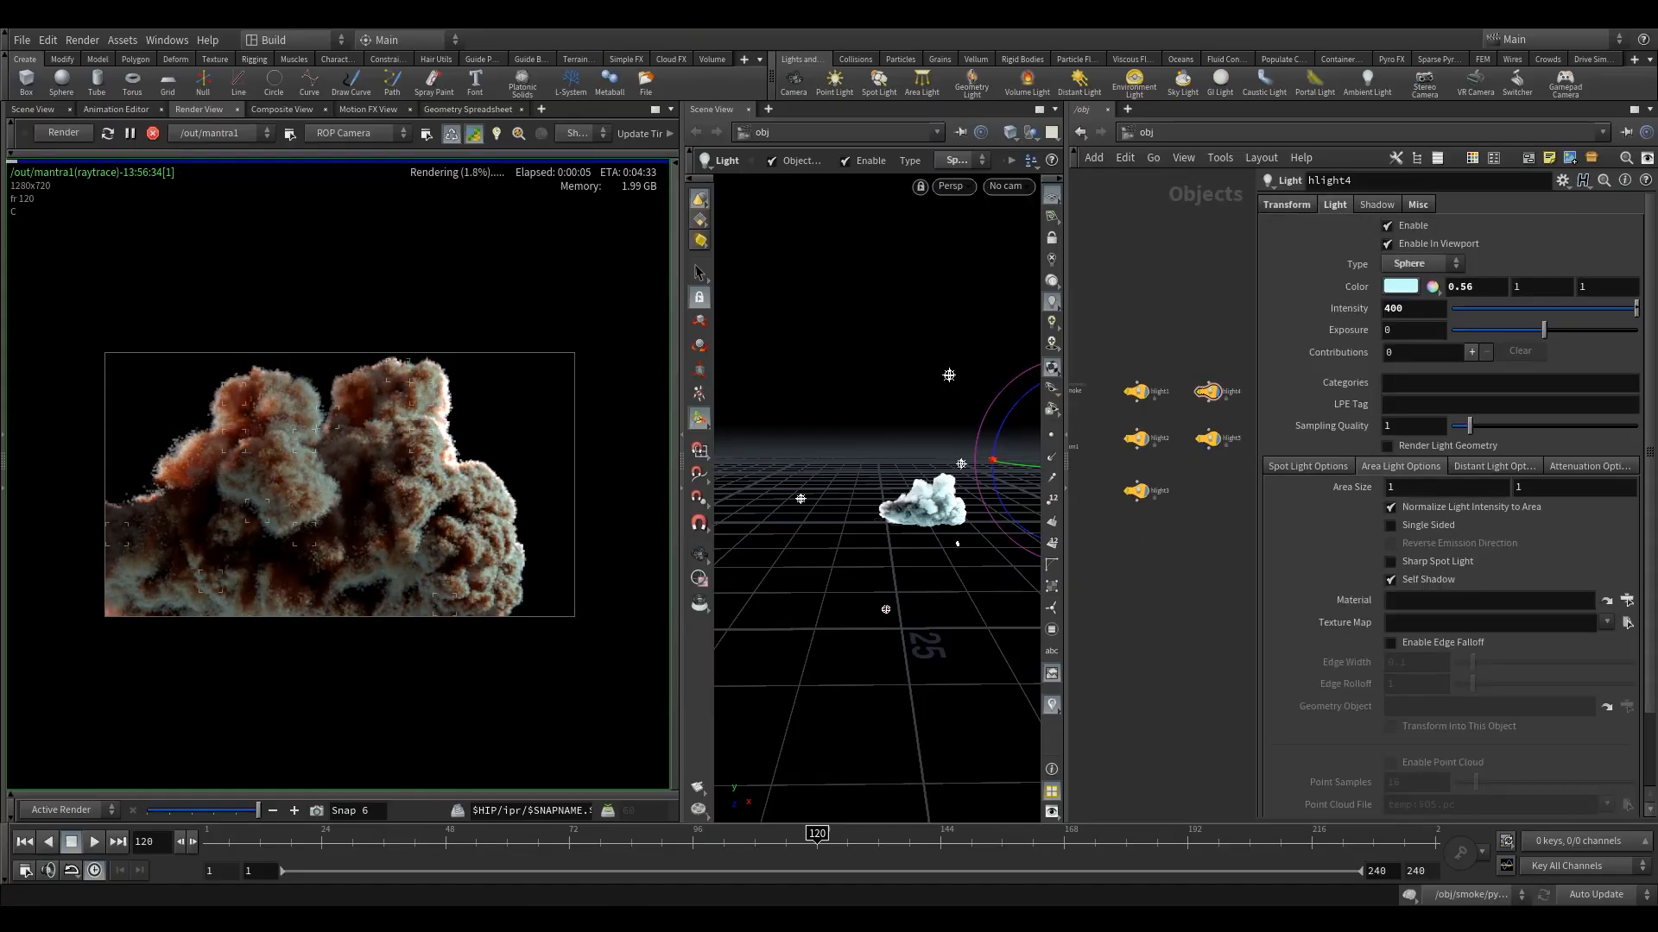
{"action": "left_click_drag", "start_coordinate": [1542, 288], "coordinate": [1380, 304]}
{"action": "type", "text": ".6"}
{"action": "key", "text": "Return"}
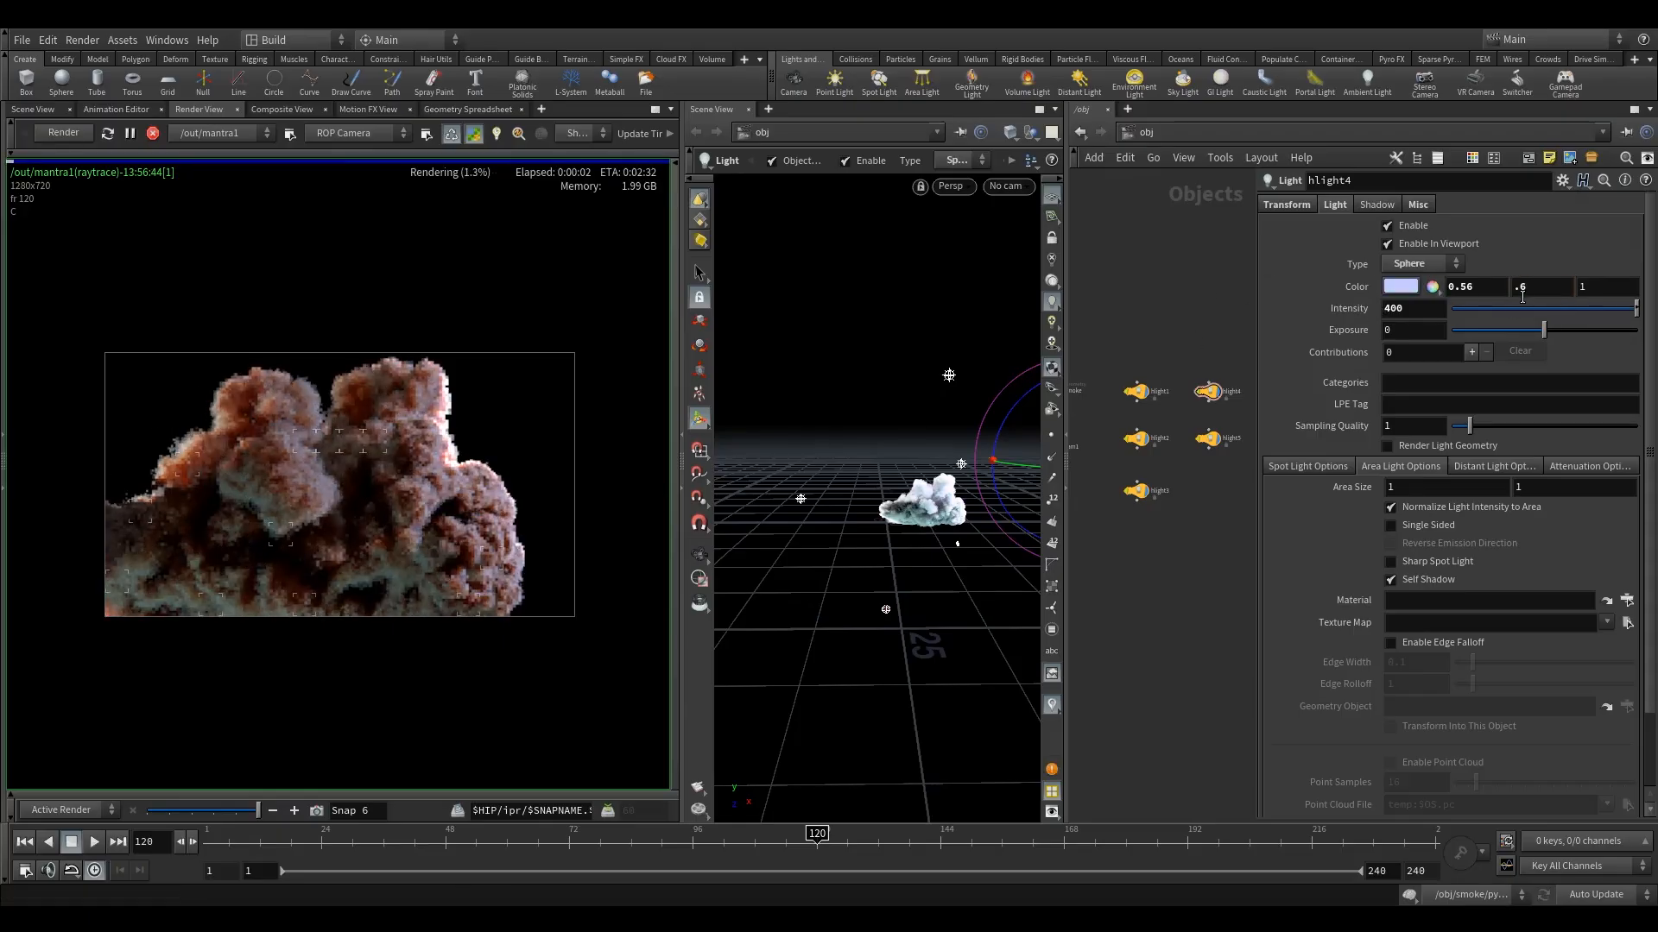
{"action": "left_click_drag", "start_coordinate": [1518, 293], "coordinate": [1601, 306]}
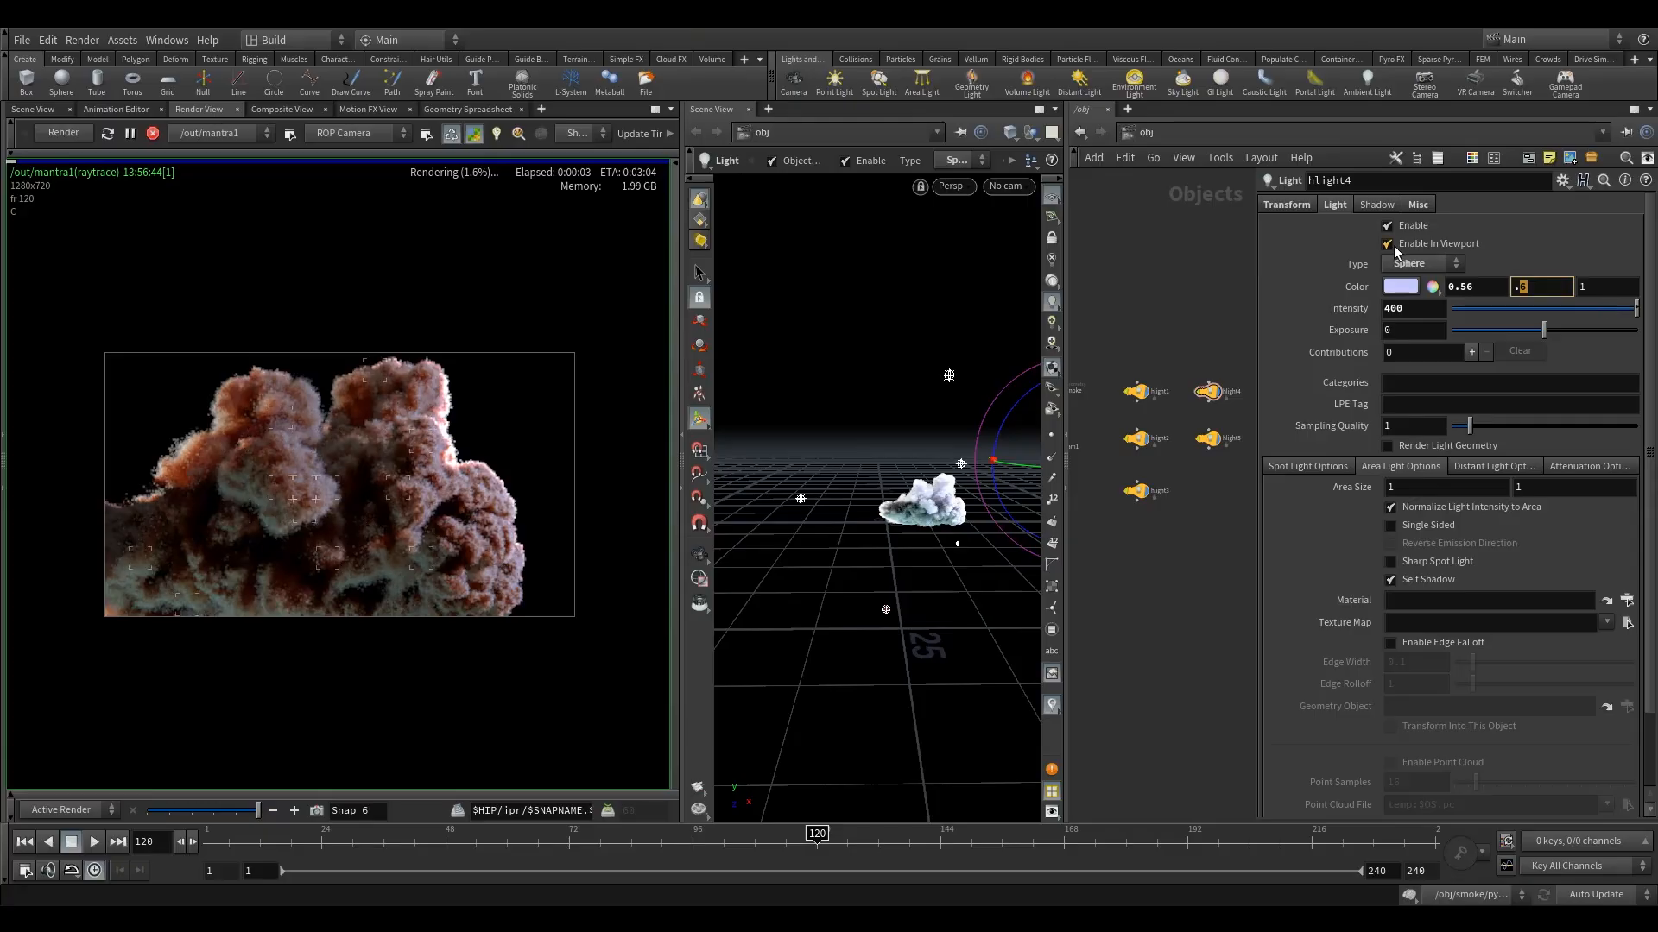
{"action": "type", "text": ".7"}
{"action": "key", "text": "Return"}
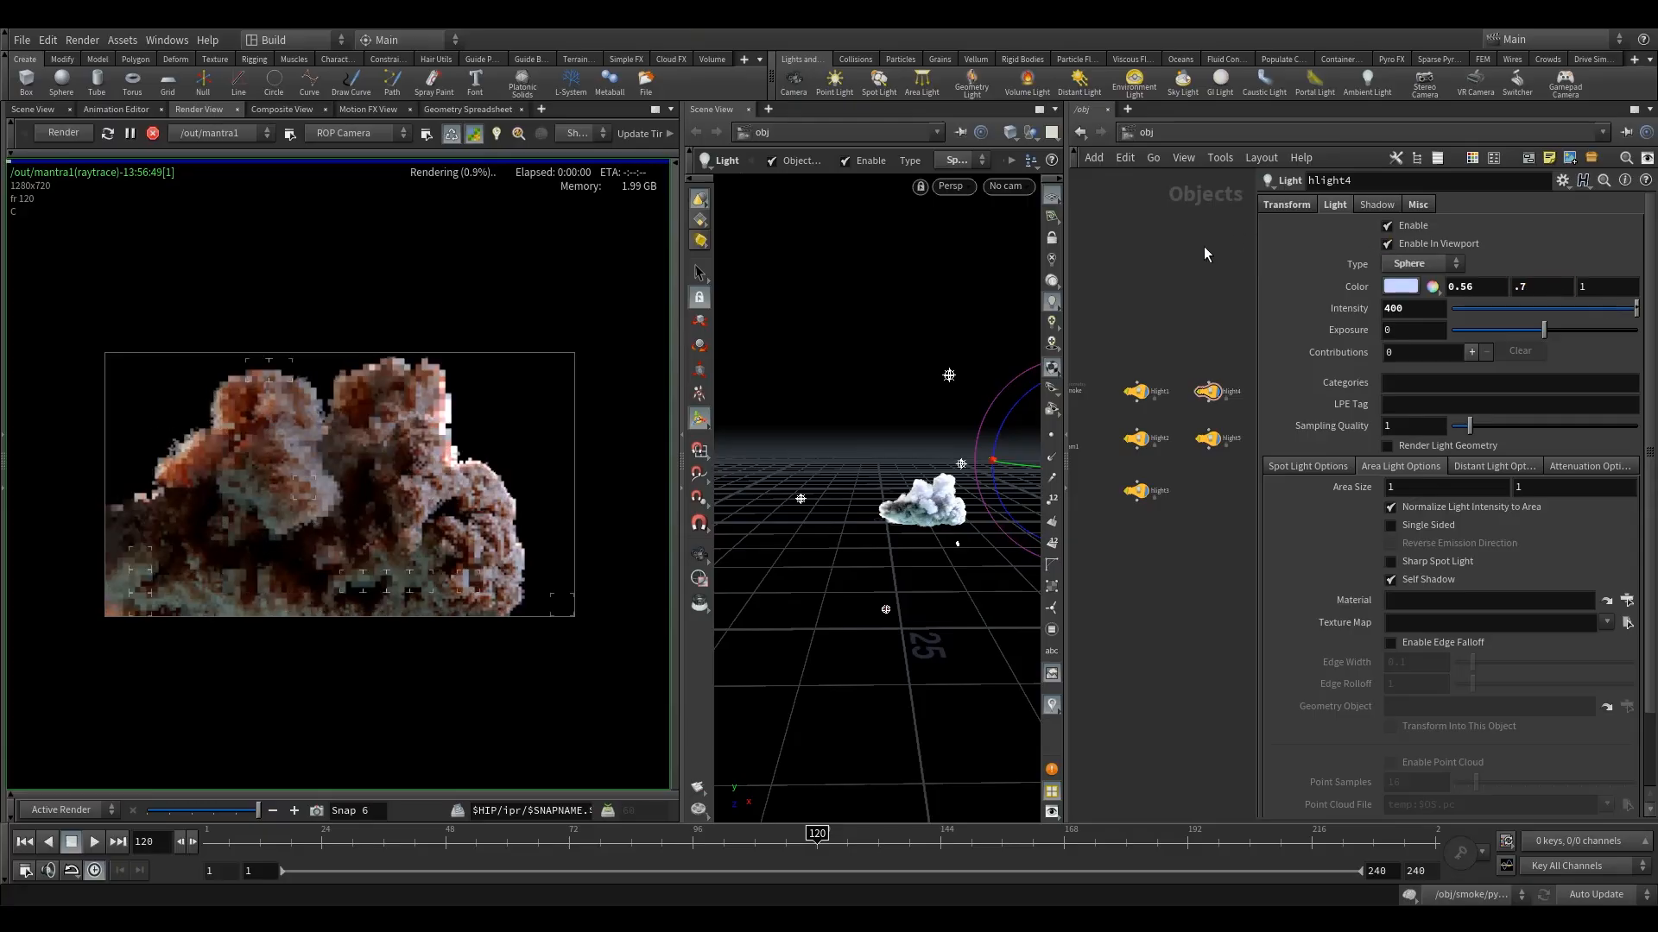
Set the green component of the sphere light hlight5's colour to 0.6
{"action": "middle_click_drag", "start_coordinate": [1215, 255], "coordinate": [1226, 324]}
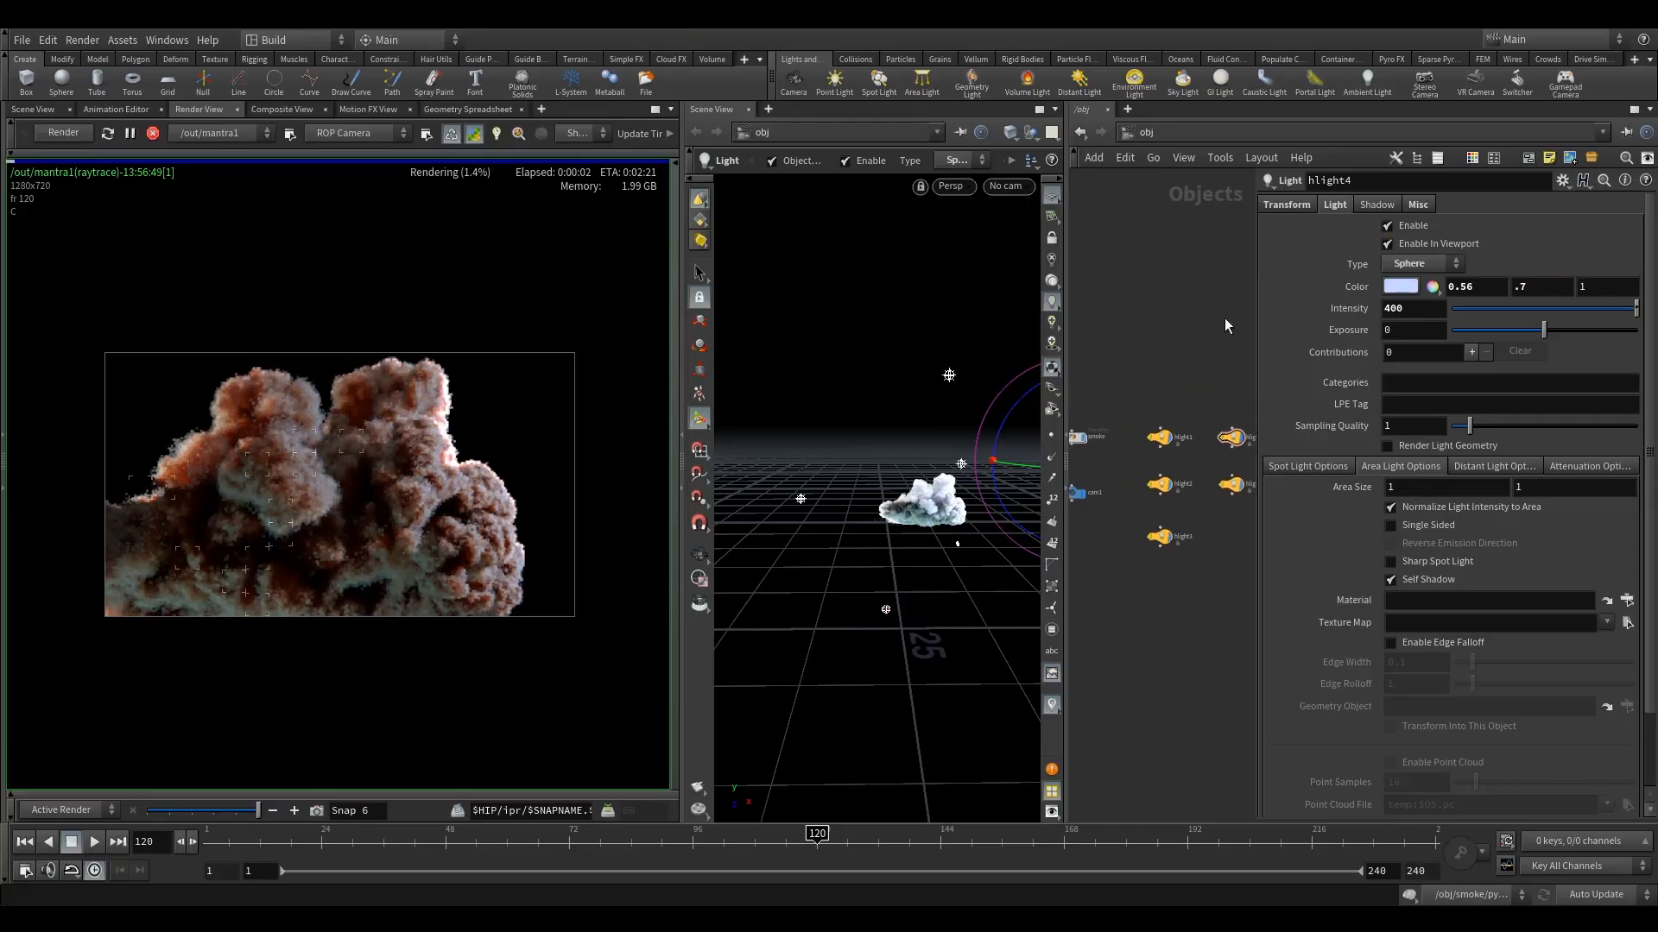
{"action": "left_click", "coordinate": [1233, 485]}
{"action": "middle_click_drag", "start_coordinate": [1167, 386], "coordinate": [1114, 399]}
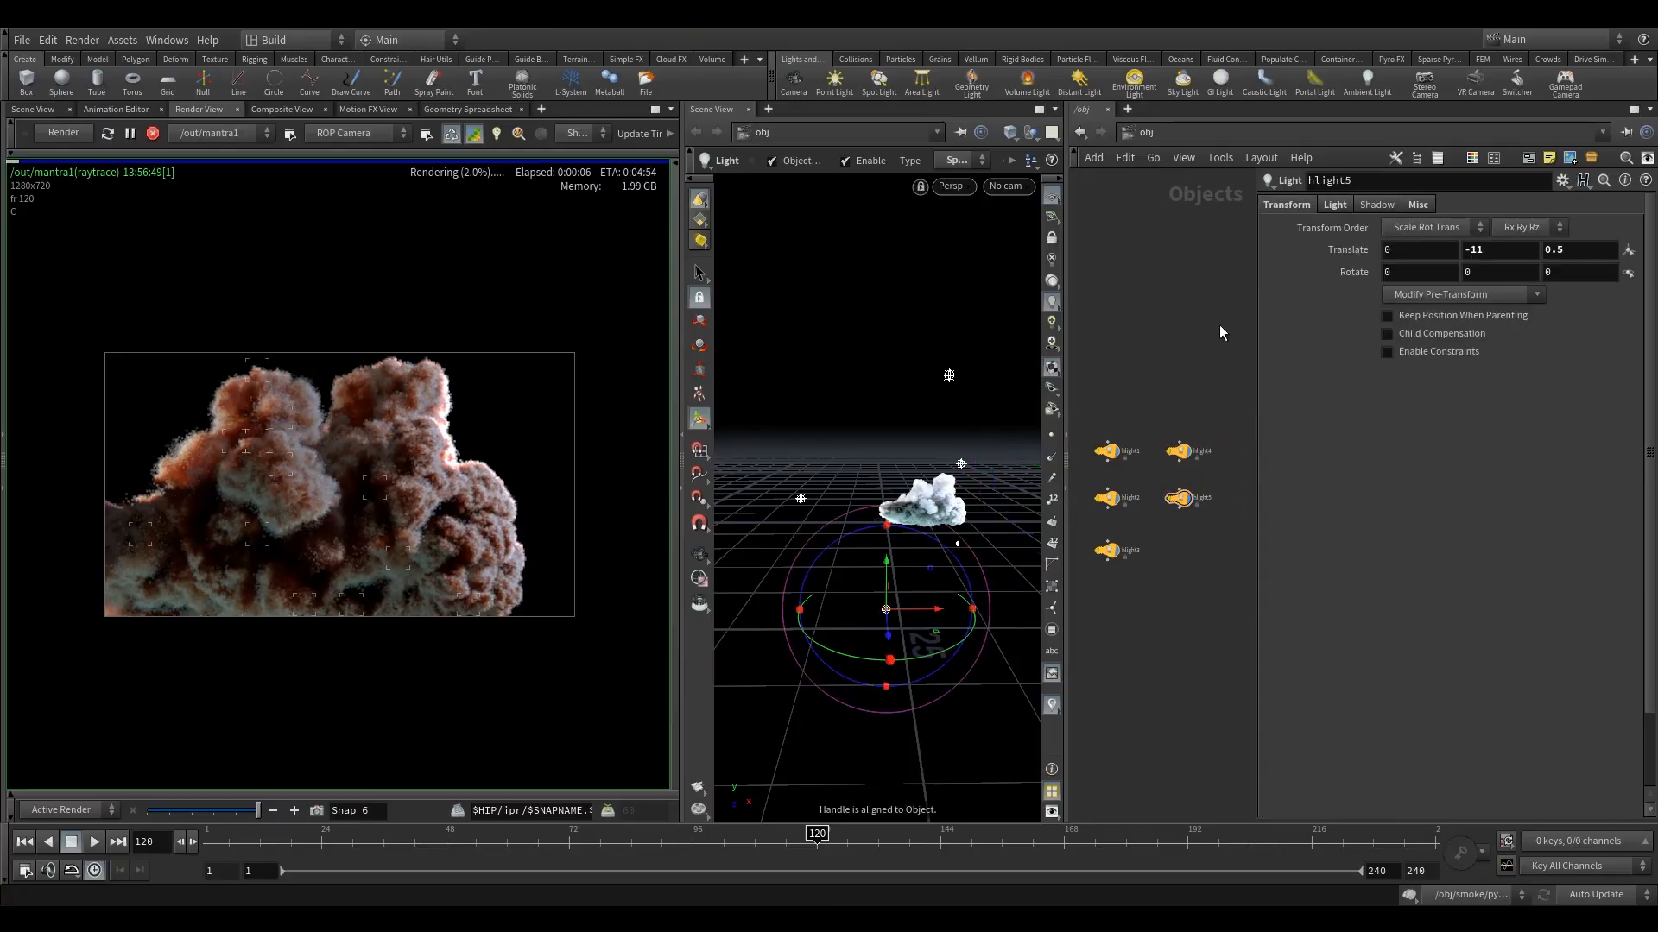
{"action": "left_click", "coordinate": [1337, 207]}
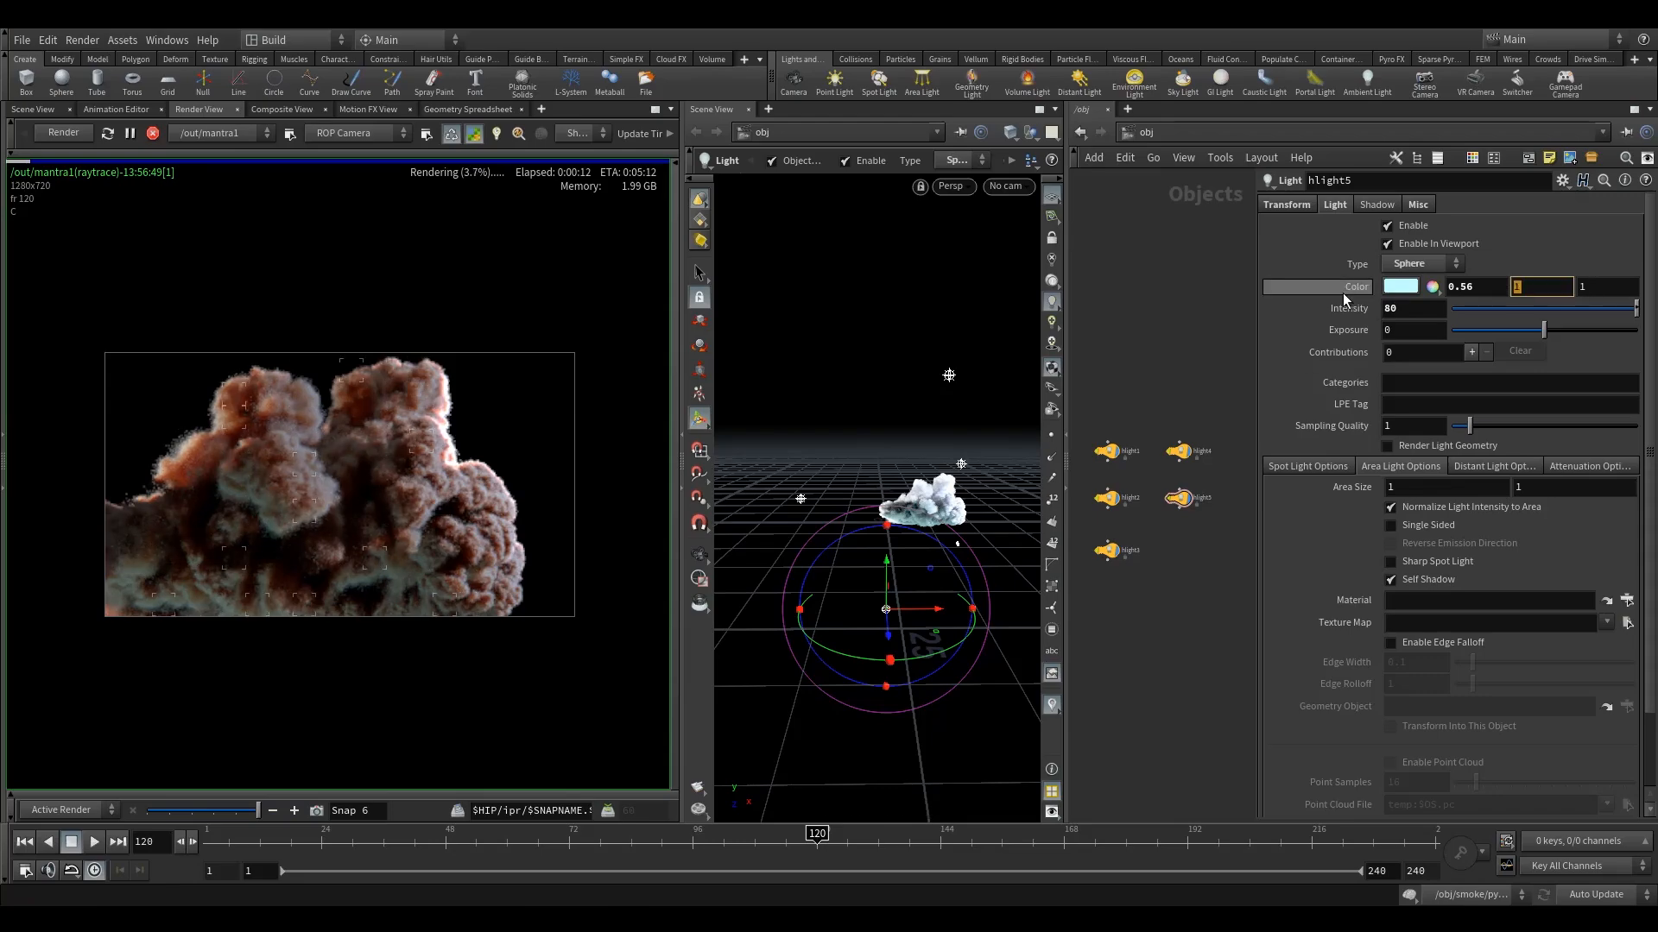
{"action": "type", "text": ".6"}
{"action": "key", "text": "Return"}
Set the green component of the sphere light hlight4's colour back to 1
{"action": "left_click_drag", "start_coordinate": [1157, 425], "coordinate": [1205, 477]}
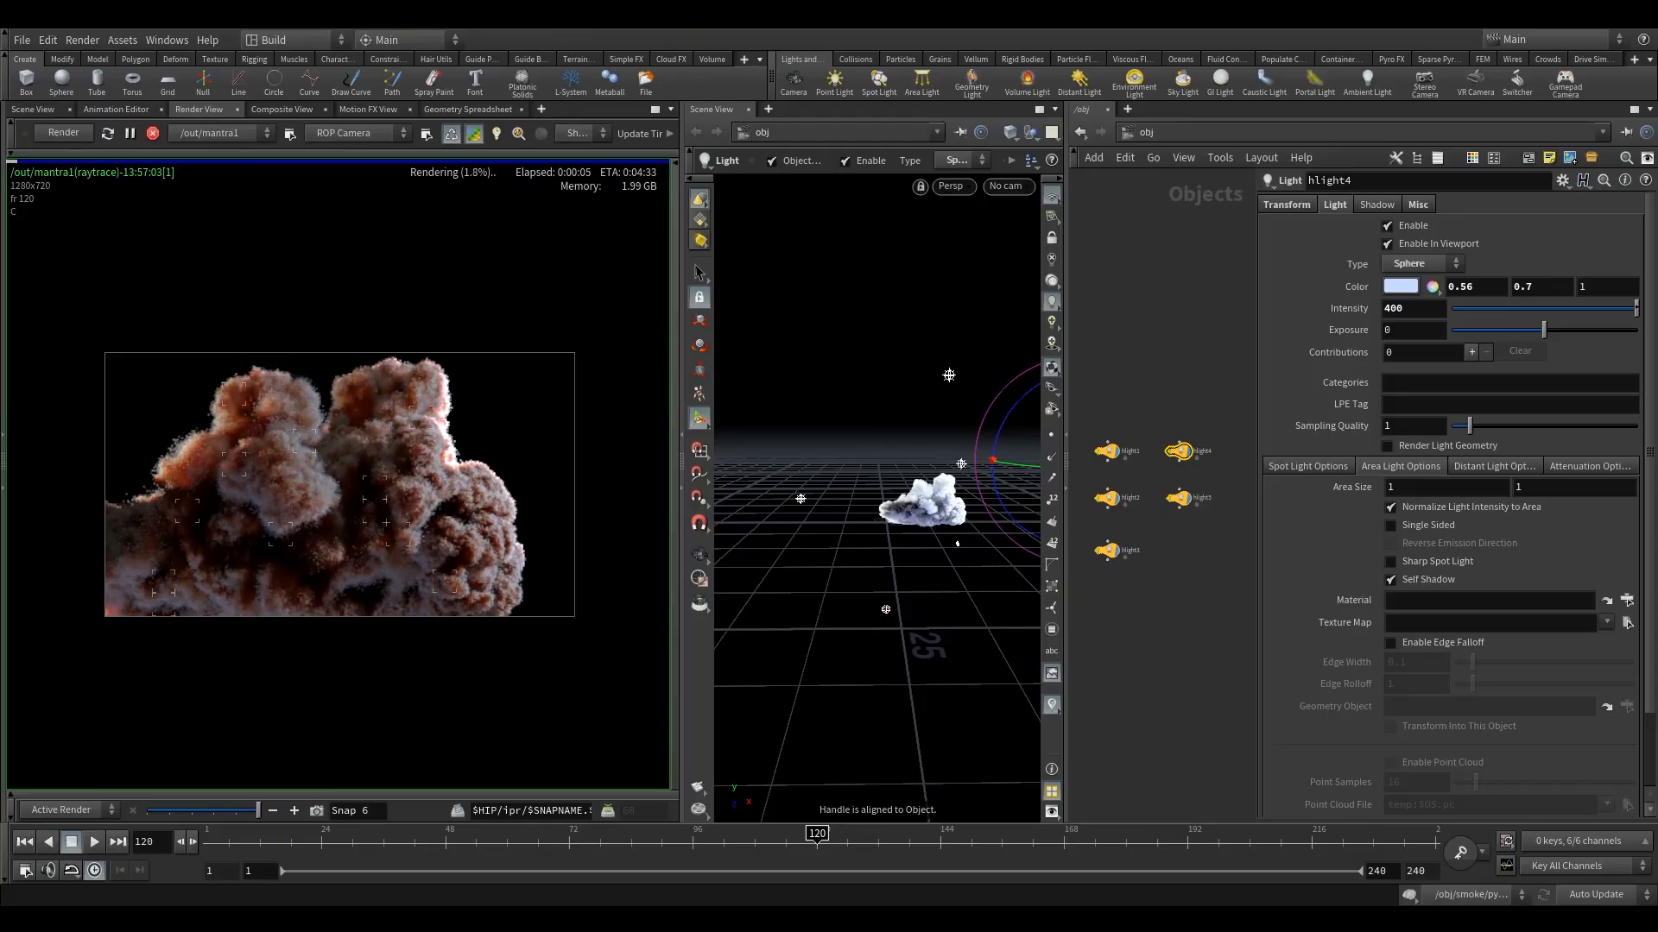
{"action": "left_click", "coordinate": [1541, 287]}
{"action": "type", "text": "1"}
{"action": "key", "text": "Return"}
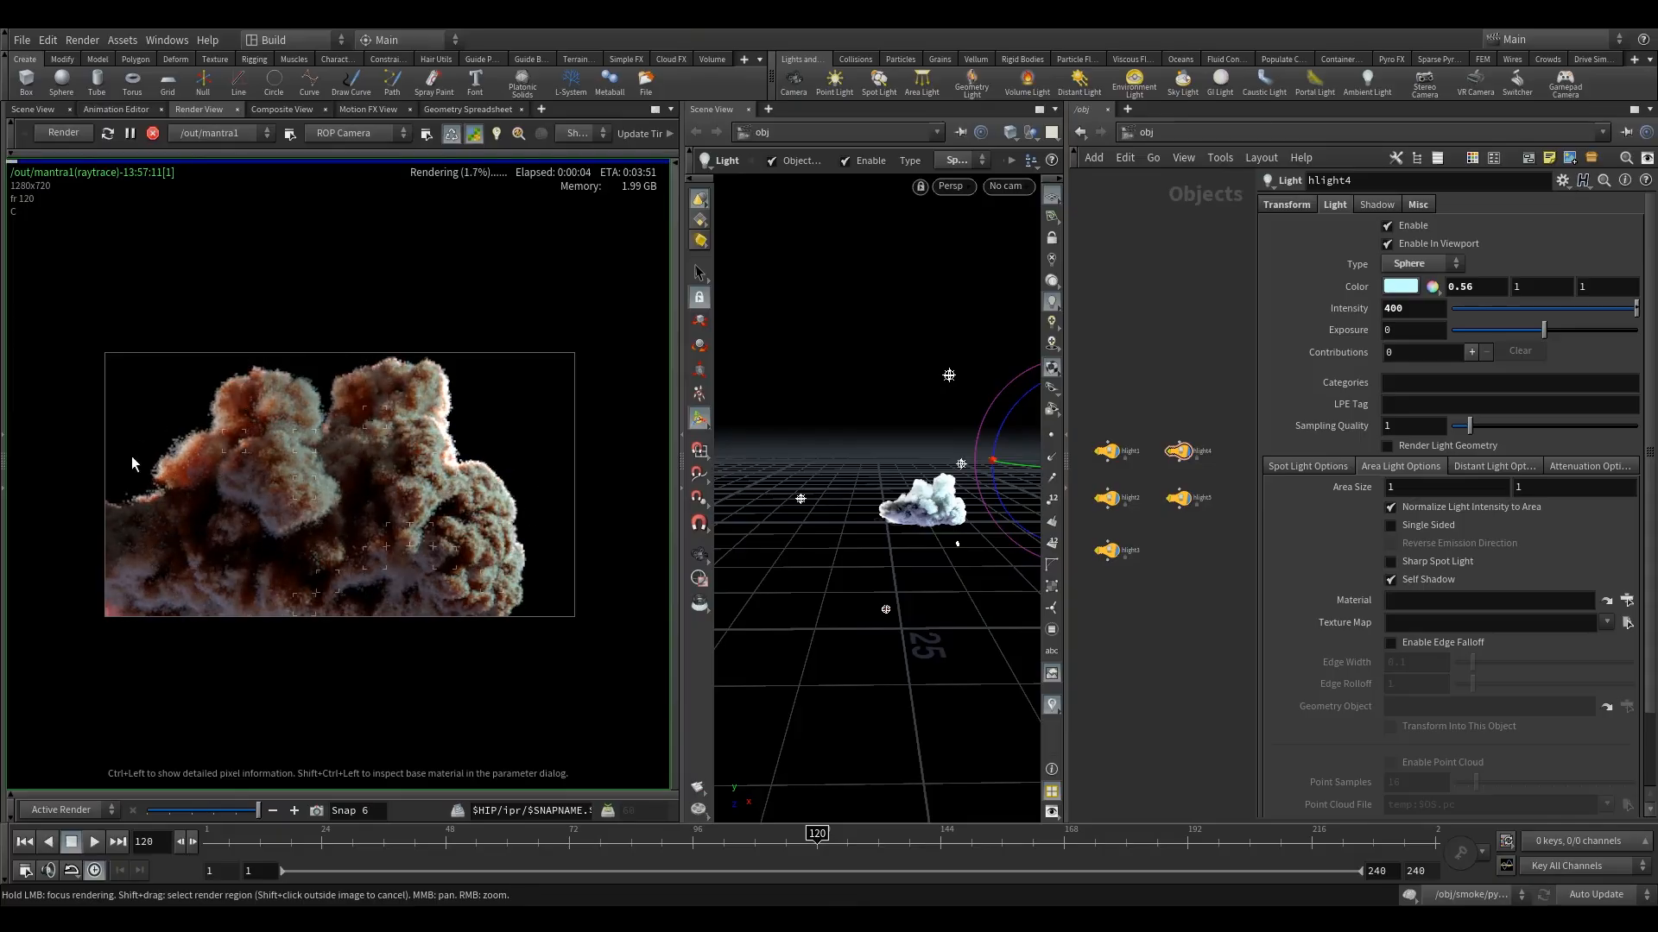
{"action": "middle_click_drag", "start_coordinate": [1189, 529], "coordinate": [1220, 528]}
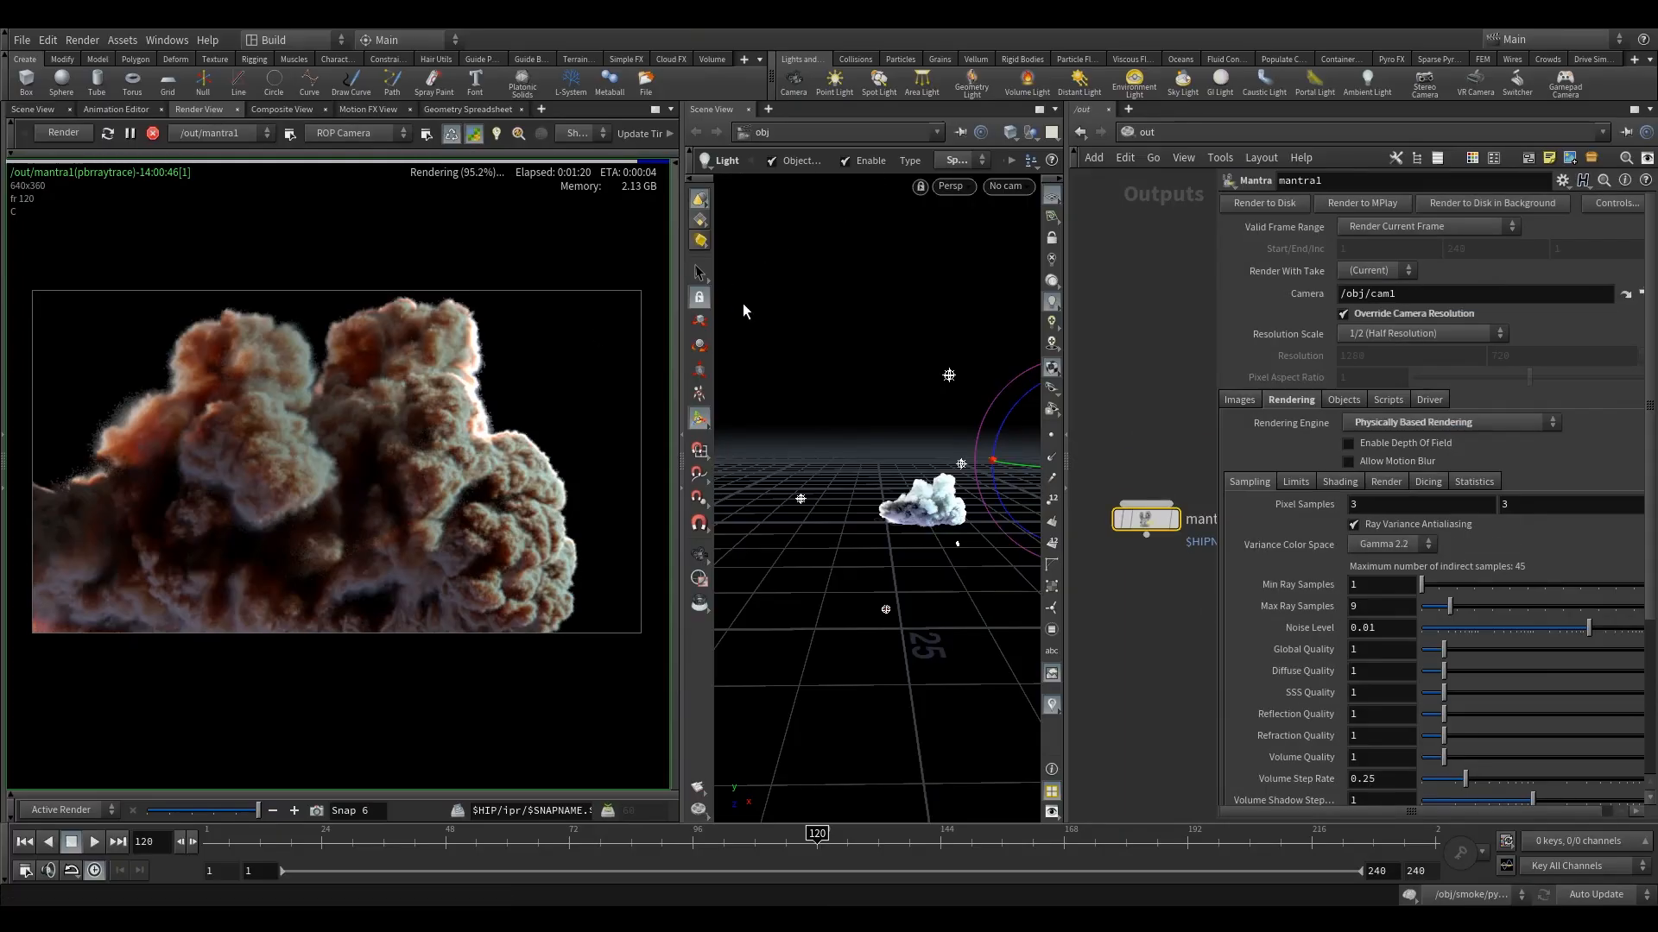
Close the extra Scene View pane beside the render and centre the rendered image
{"action": "left_click", "coordinate": [748, 109]}
{"action": "middle_click_drag", "start_coordinate": [513, 360], "coordinate": [538, 385]}
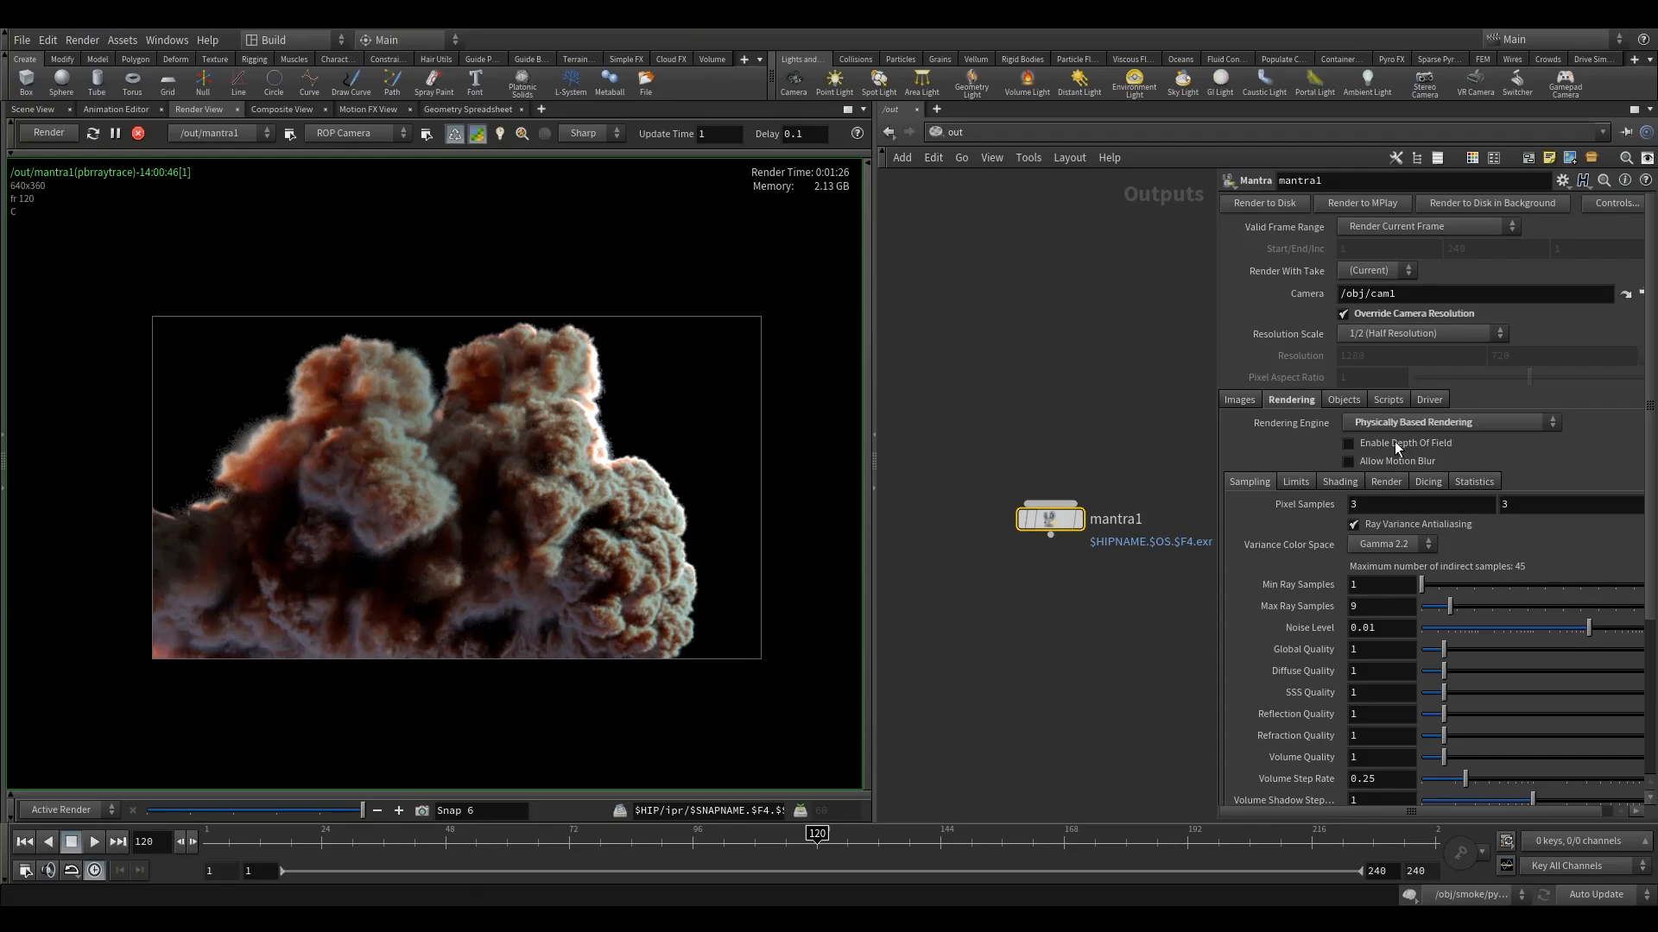
Stop the live render and override mantra1's camera resolution with a user-specified resolution of 1920 by 1080
{"action": "left_click", "coordinate": [1389, 316]}
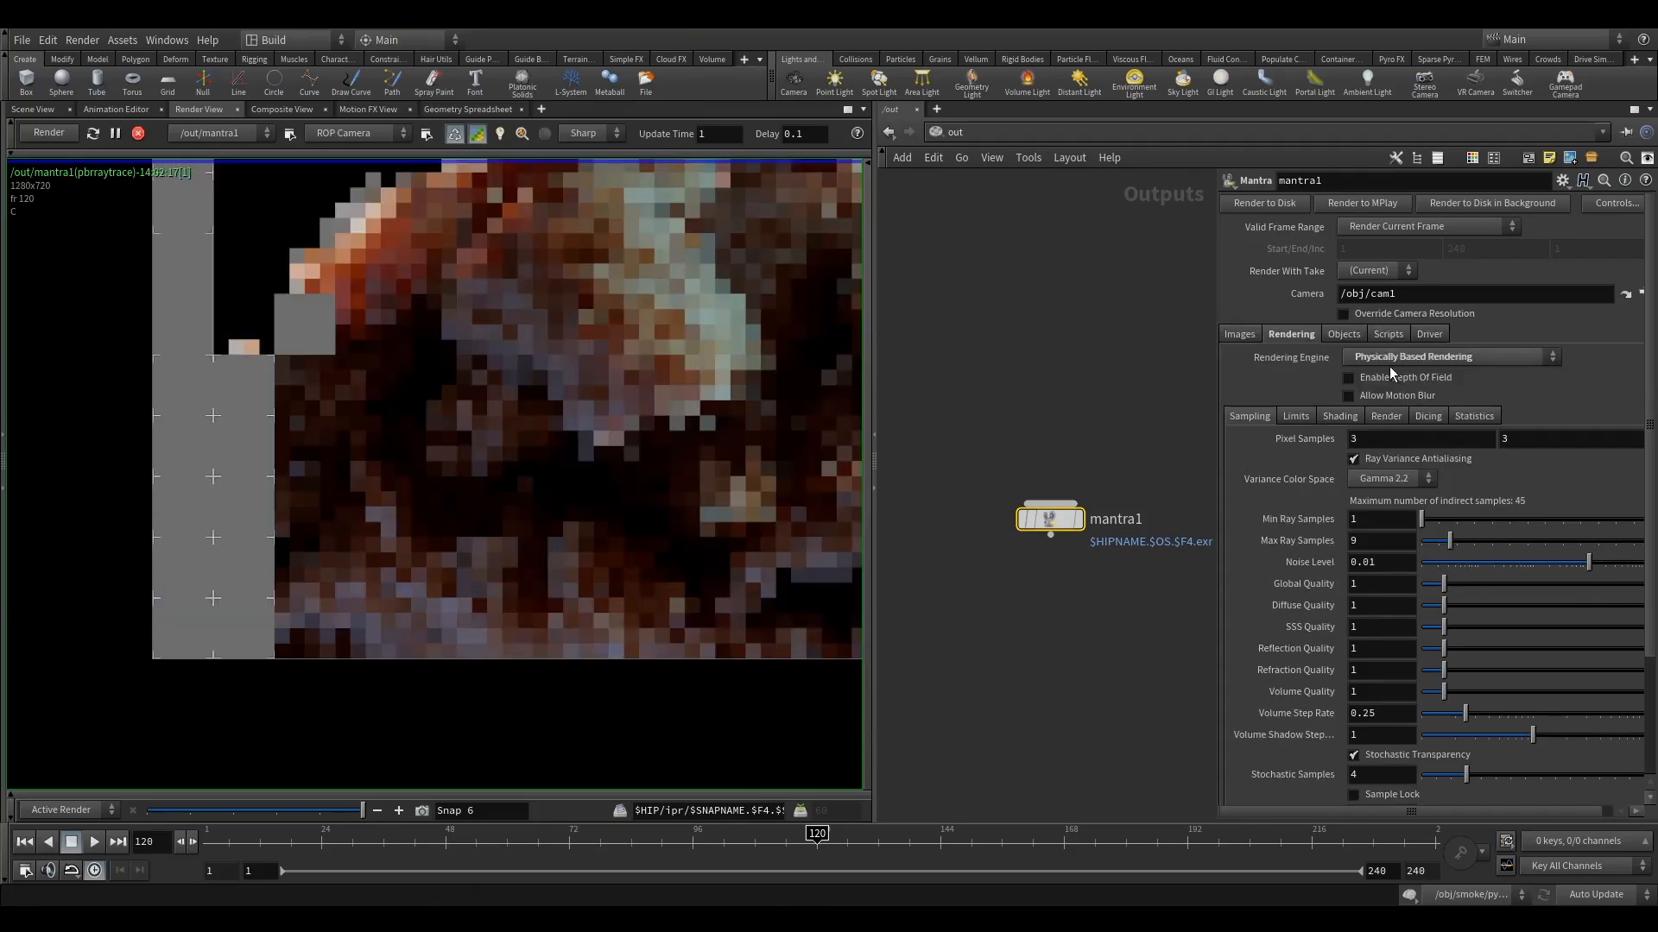
{"action": "left_click", "coordinate": [137, 134]}
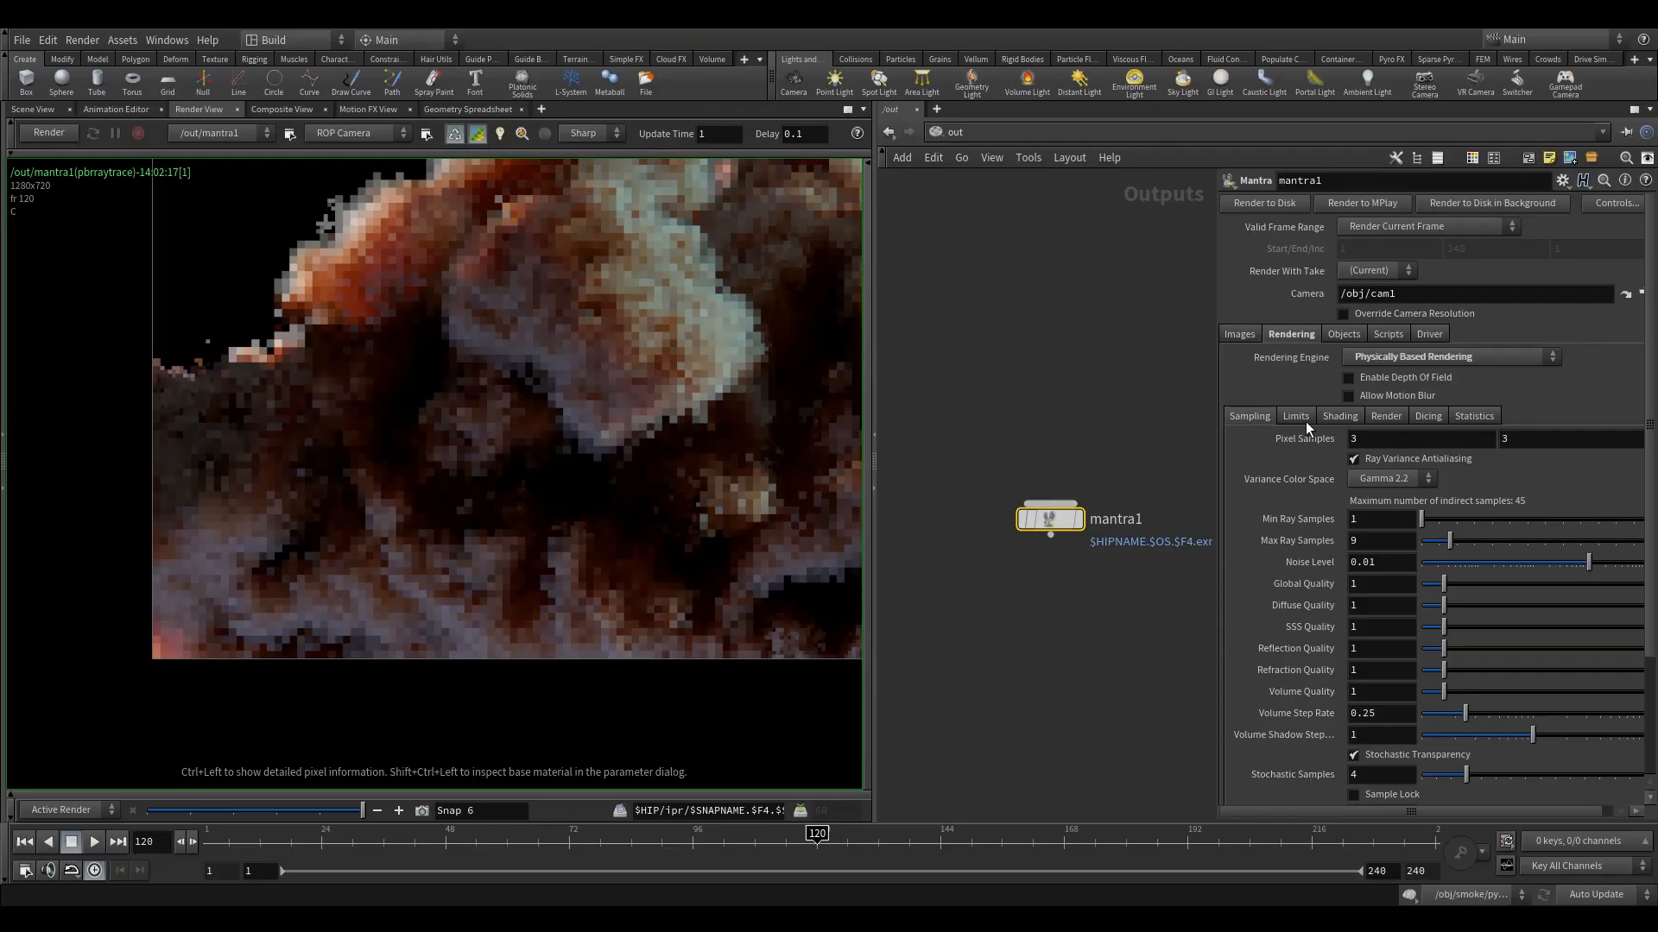
{"action": "left_click", "coordinate": [1381, 314]}
{"action": "left_click", "coordinate": [1381, 334]}
{"action": "left_click", "coordinate": [1391, 471]}
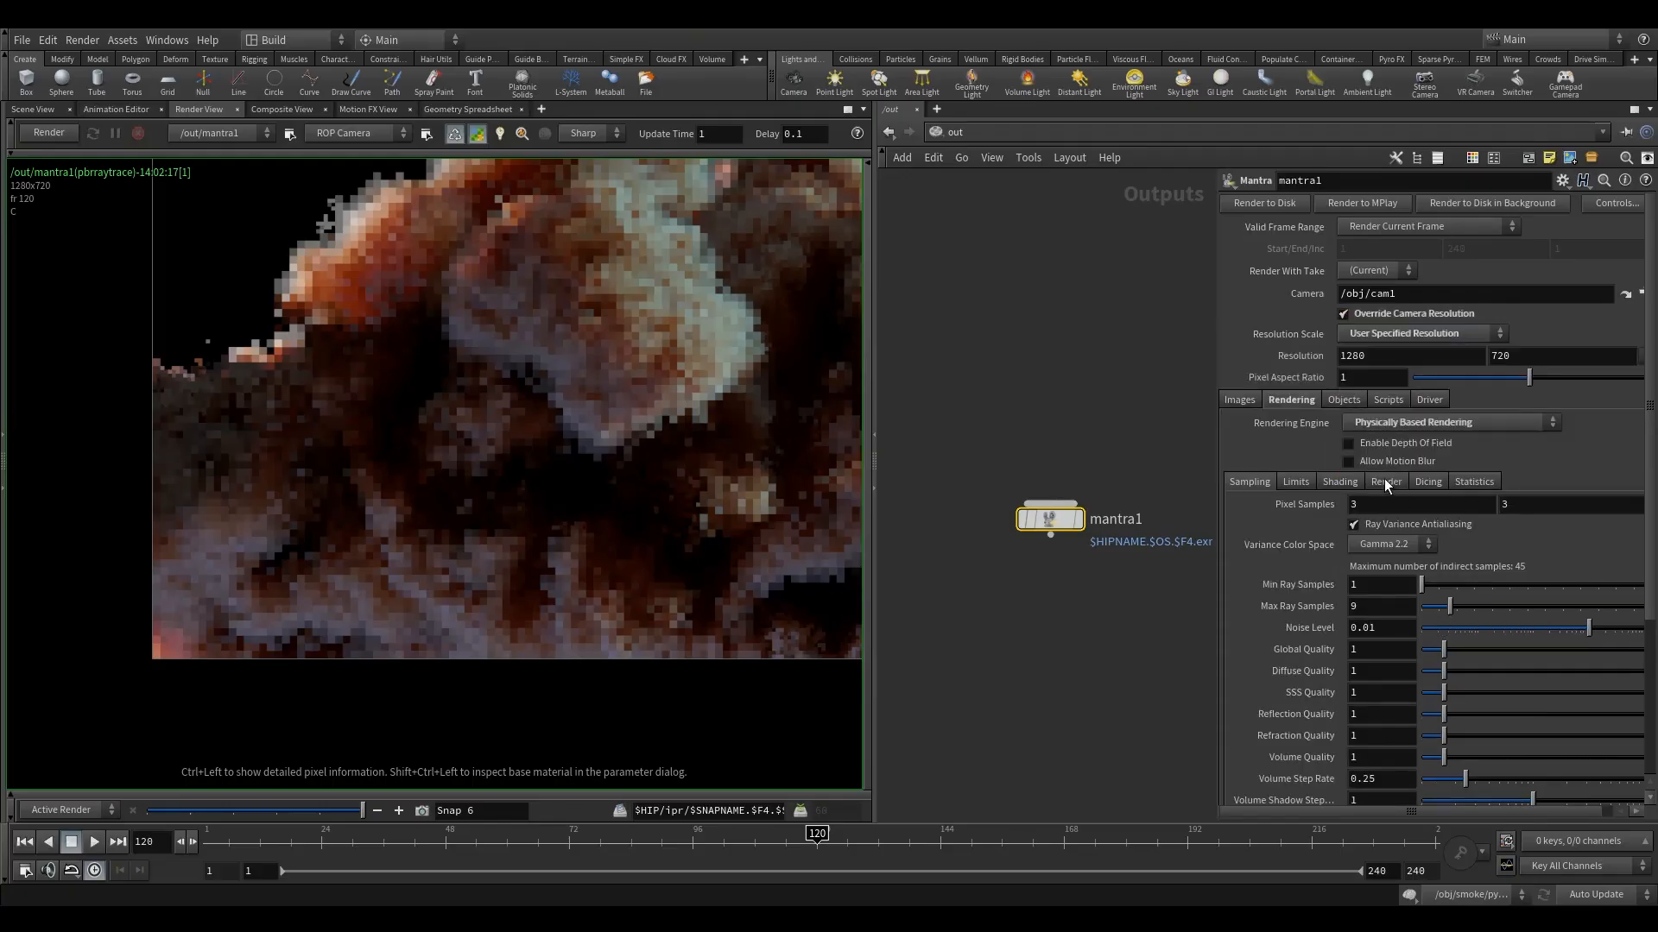
{"action": "left_click_drag", "start_coordinate": [1386, 357], "coordinate": [1286, 360]}
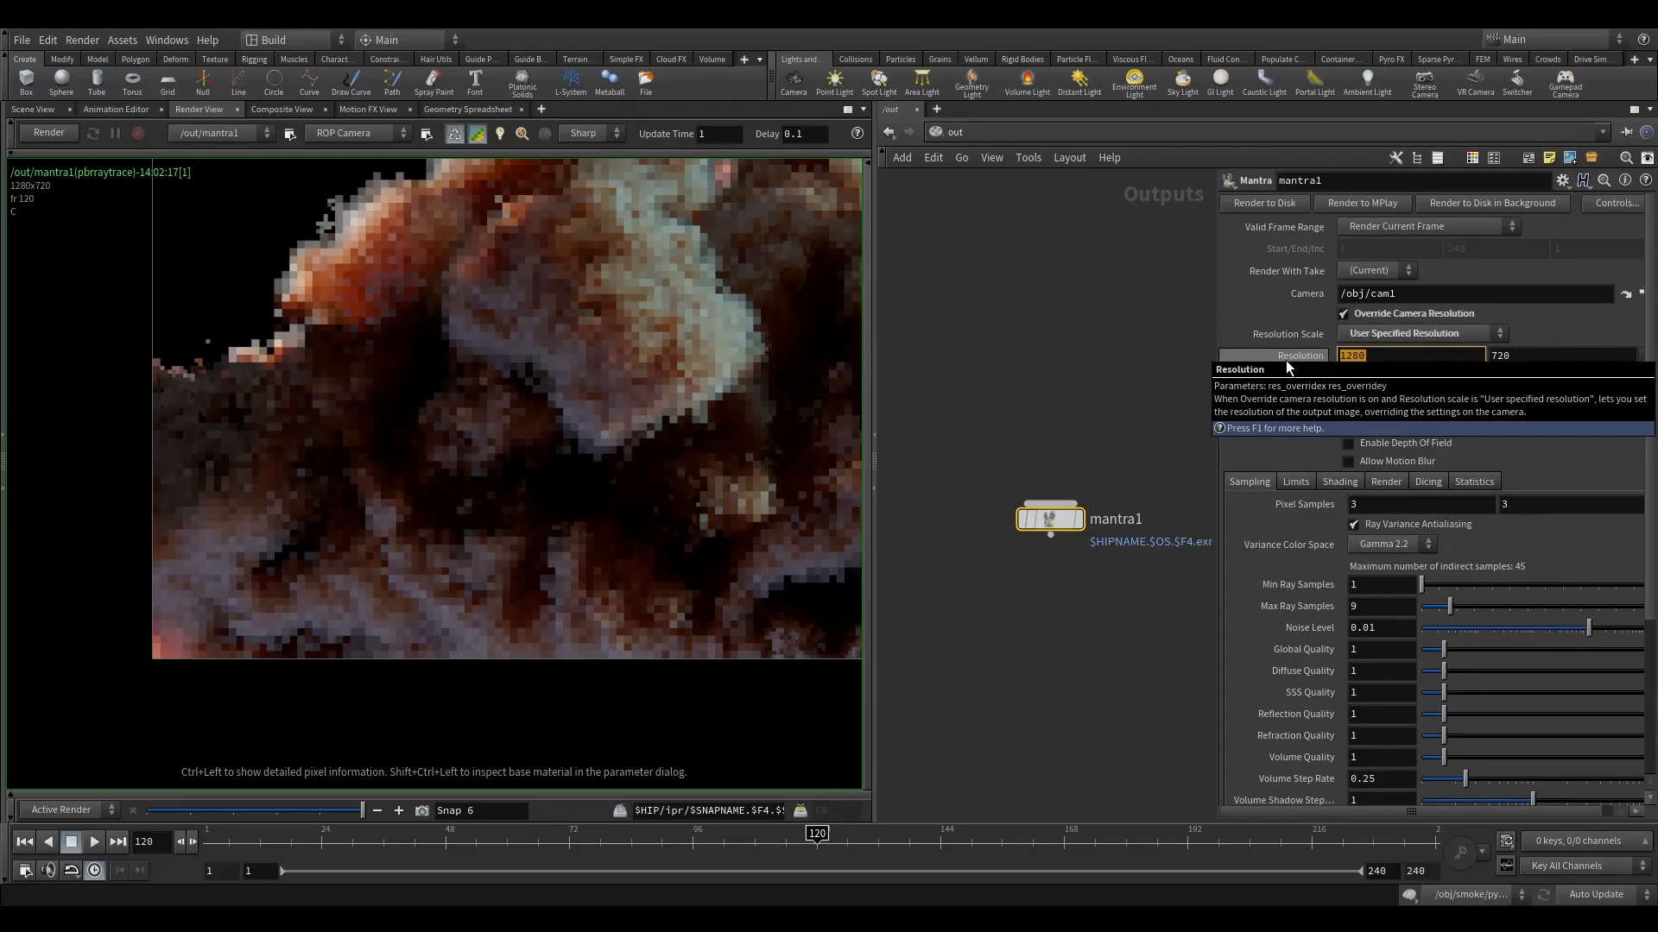
{"action": "type", "text": "1920"}
{"action": "key", "text": "Tab"}
{"action": "type", "text": "1080"}
{"action": "left_click", "coordinate": [1150, 355]}
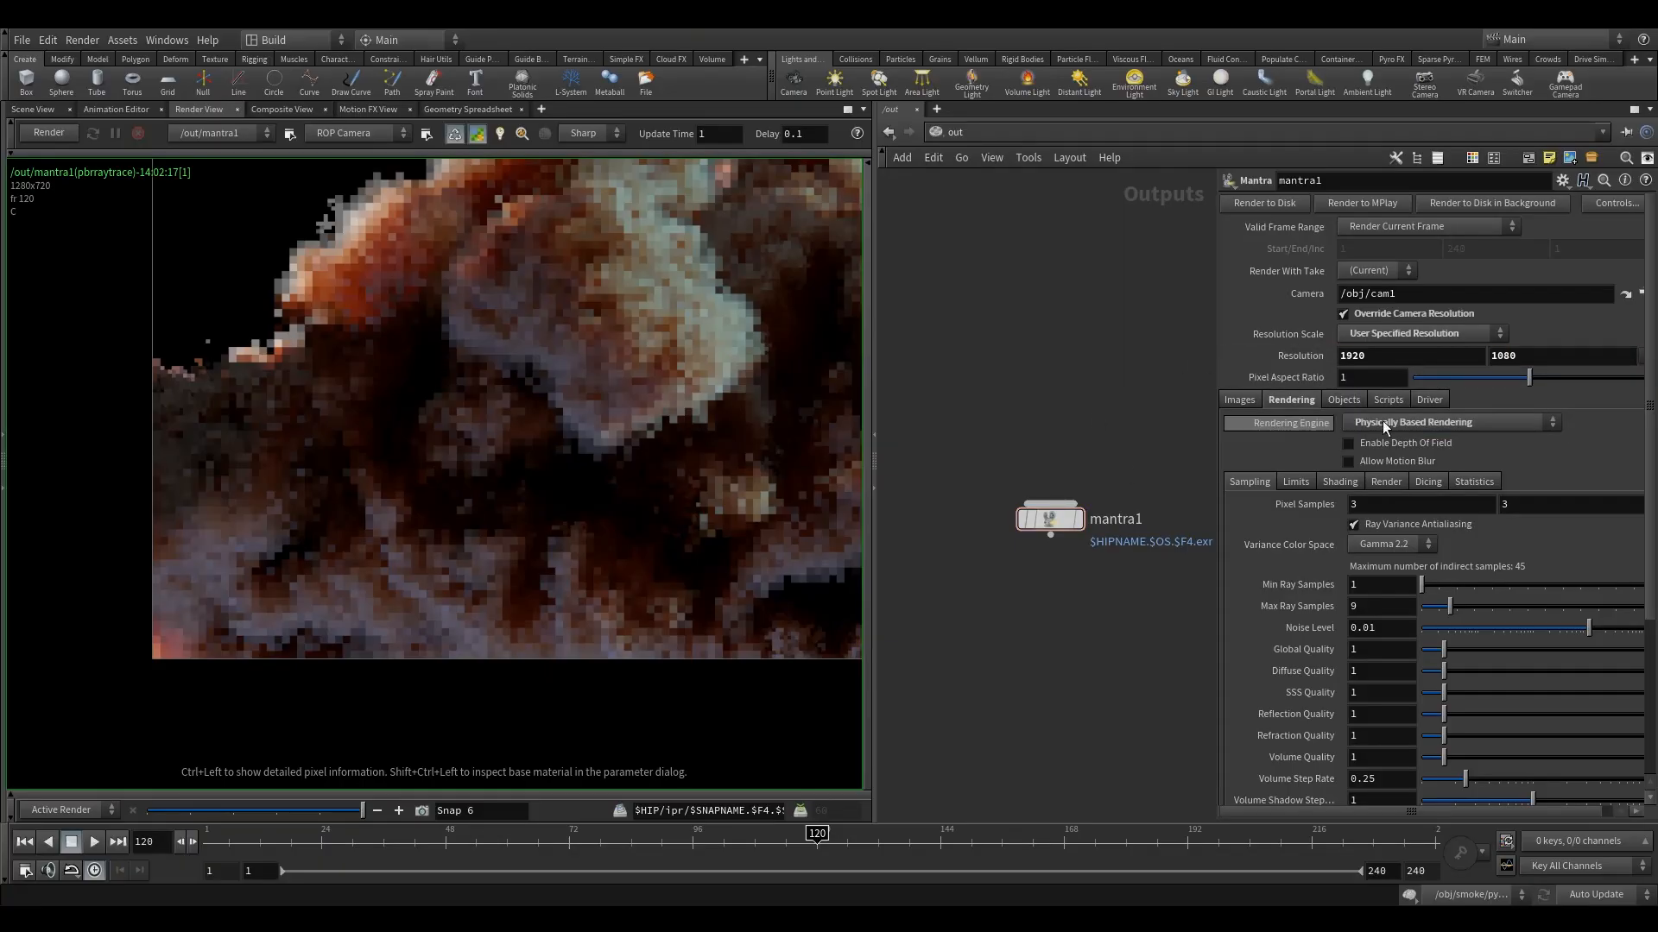
Set mantra1's pixel samples to 6 by 6 and display its ray limit settings in a wider parameter area
{"action": "middle_click_drag", "start_coordinate": [1309, 506], "coordinate": [1347, 509]}
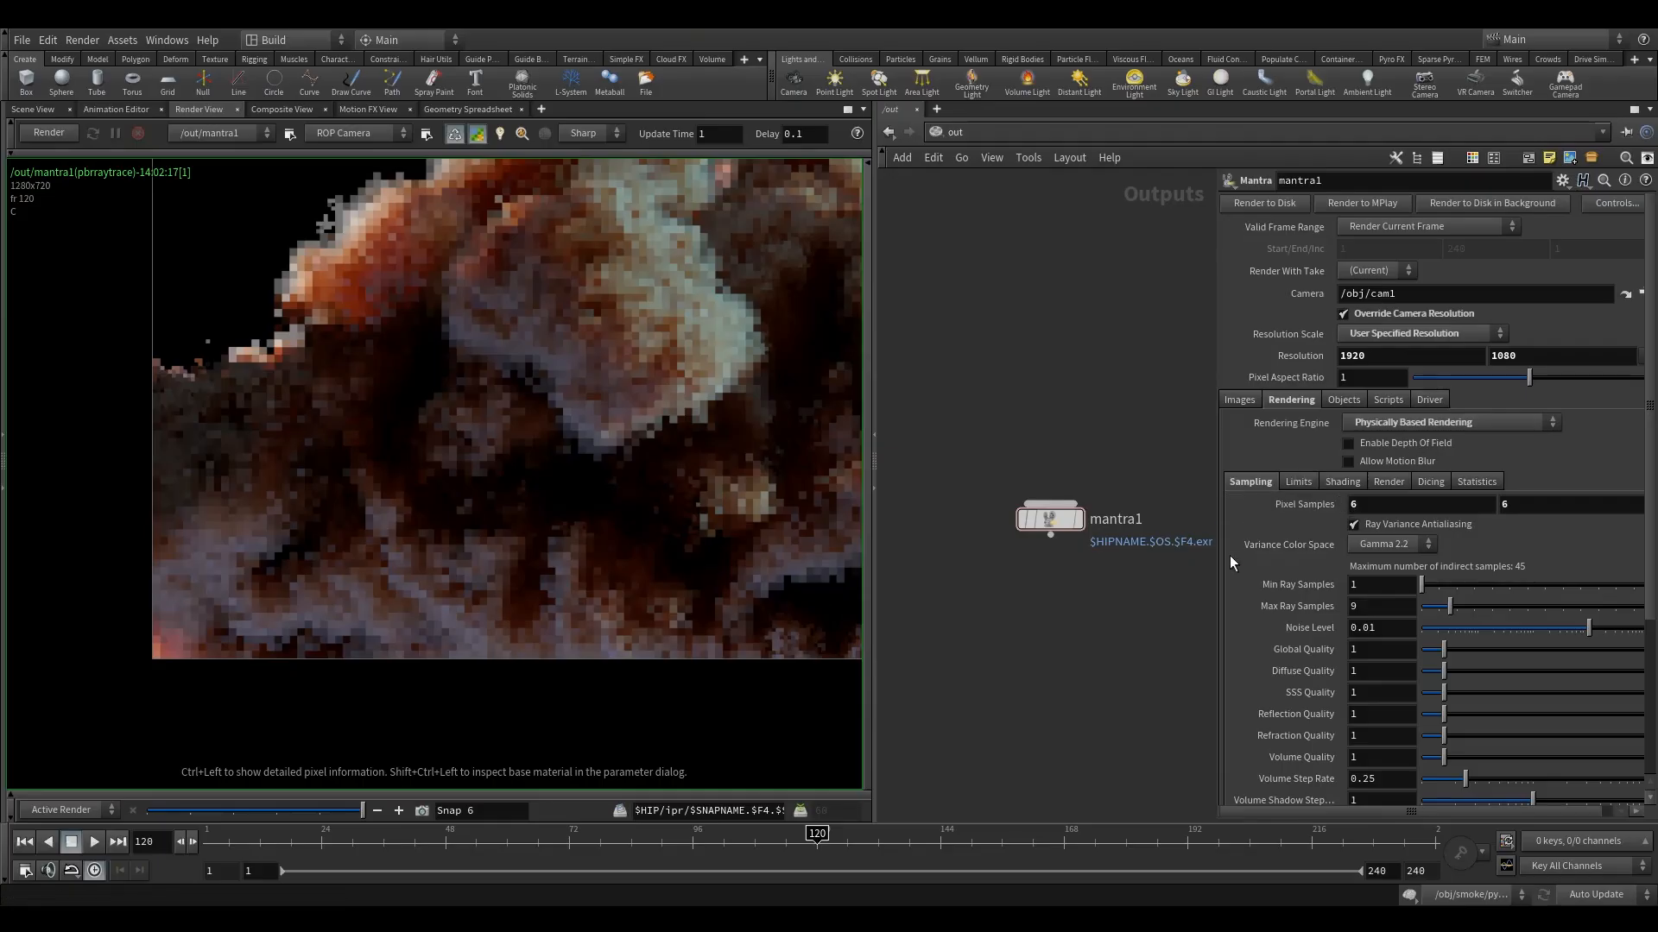
{"action": "left_click", "coordinate": [1292, 484]}
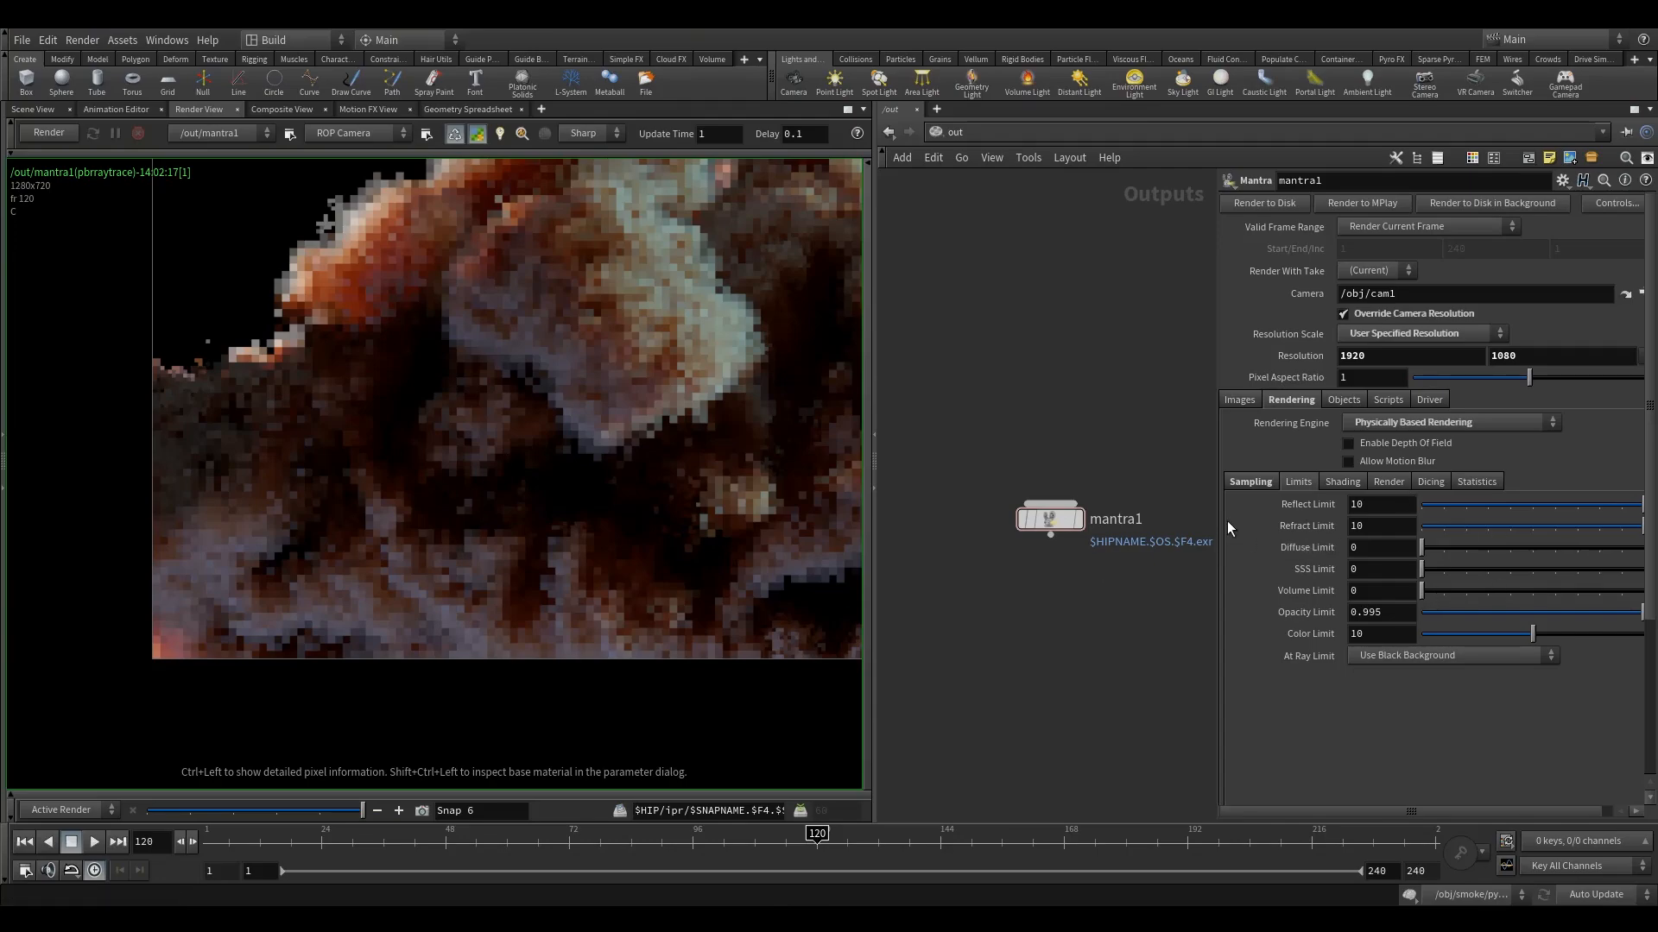
{"action": "left_click_drag", "start_coordinate": [1216, 471], "coordinate": [1176, 471]}
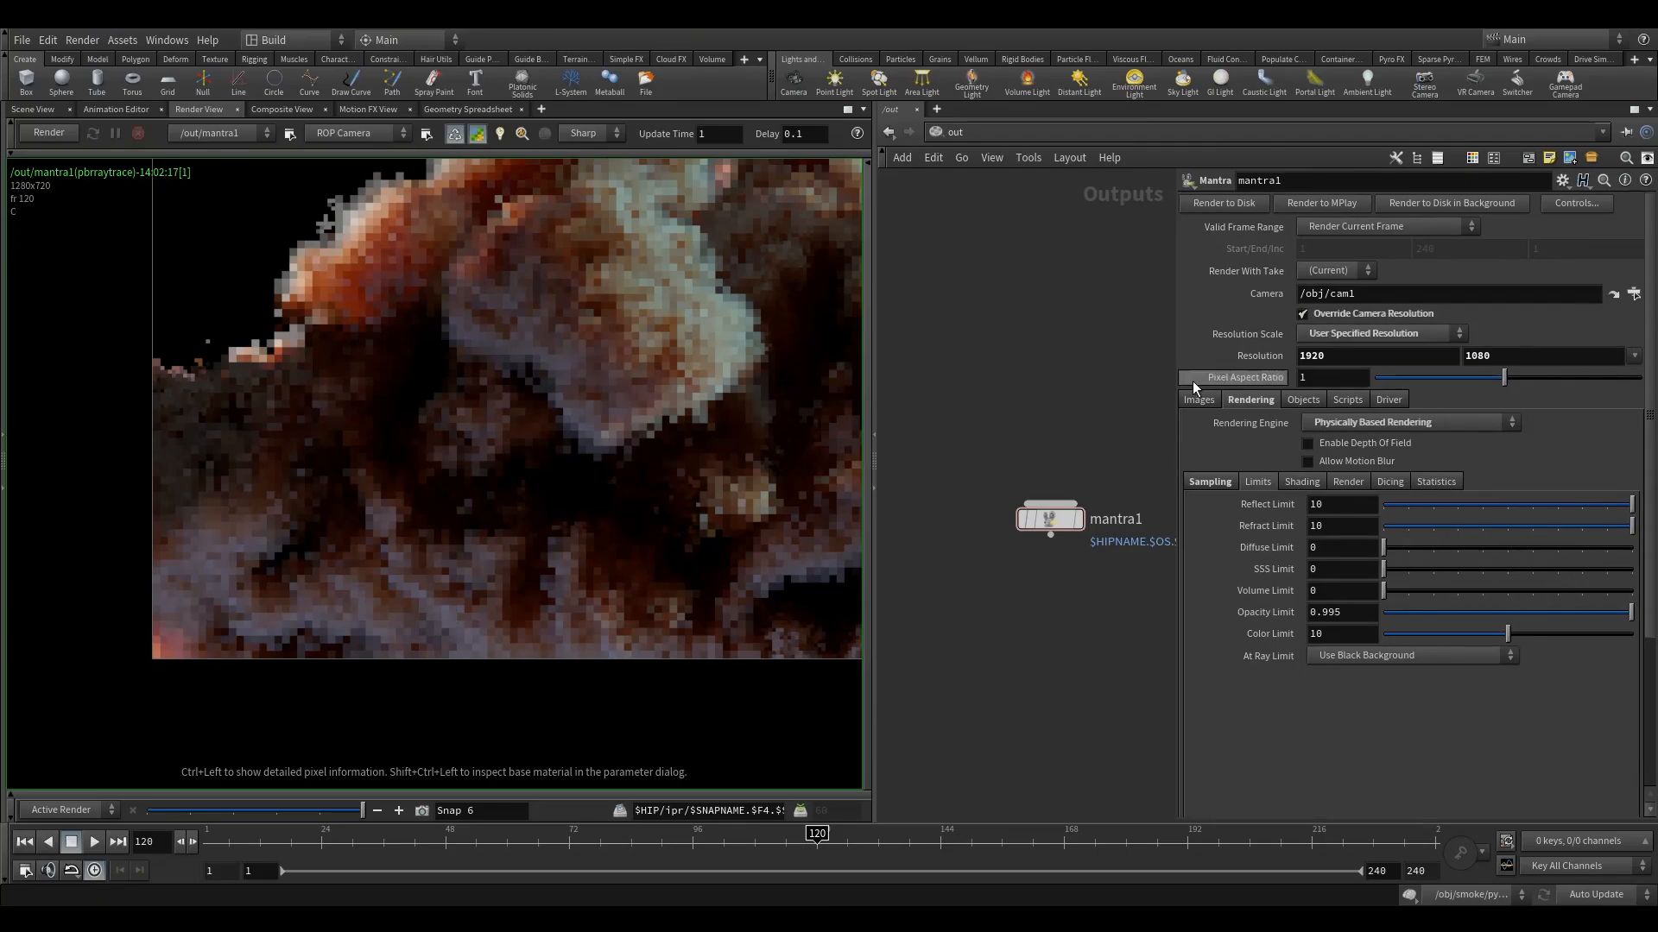
Examine mantra1's output picture path and the variables that make up the render file name
{"action": "left_click", "coordinate": [1204, 401]}
{"action": "left_click_drag", "start_coordinate": [1502, 423], "coordinate": [1270, 423]}
{"action": "left_click", "coordinate": [1571, 422]}
{"action": "left_click_drag", "start_coordinate": [1312, 424], "coordinate": [1404, 432]}
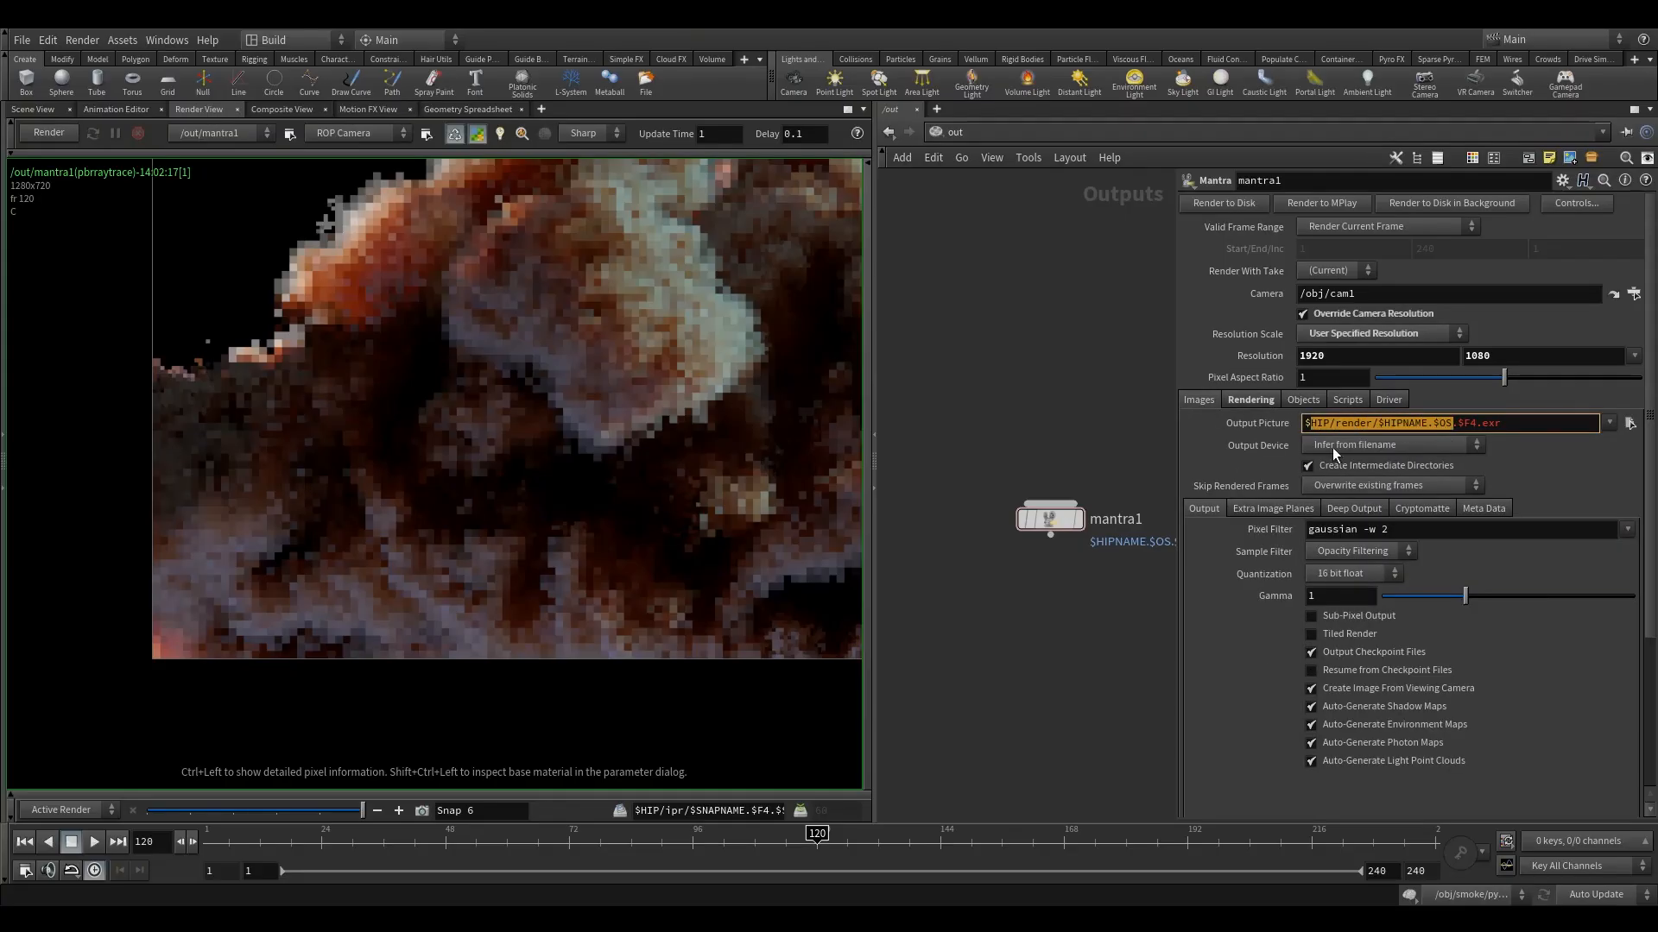
{"action": "middle_click_drag", "start_coordinate": [1112, 518], "coordinate": [1045, 521]}
{"action": "left_click", "coordinate": [1045, 523]}
{"action": "left_click_drag", "start_coordinate": [1088, 524], "coordinate": [1049, 530]}
{"action": "left_click", "coordinate": [1106, 530]}
{"action": "mouse_move", "coordinate": [1384, 424]}
{"action": "left_mouse_down"}
{"action": "mouse_move", "coordinate": [1445, 427]}
{"action": "mouse_move", "coordinate": [1403, 425]}
{"action": "left_mouse_up"}
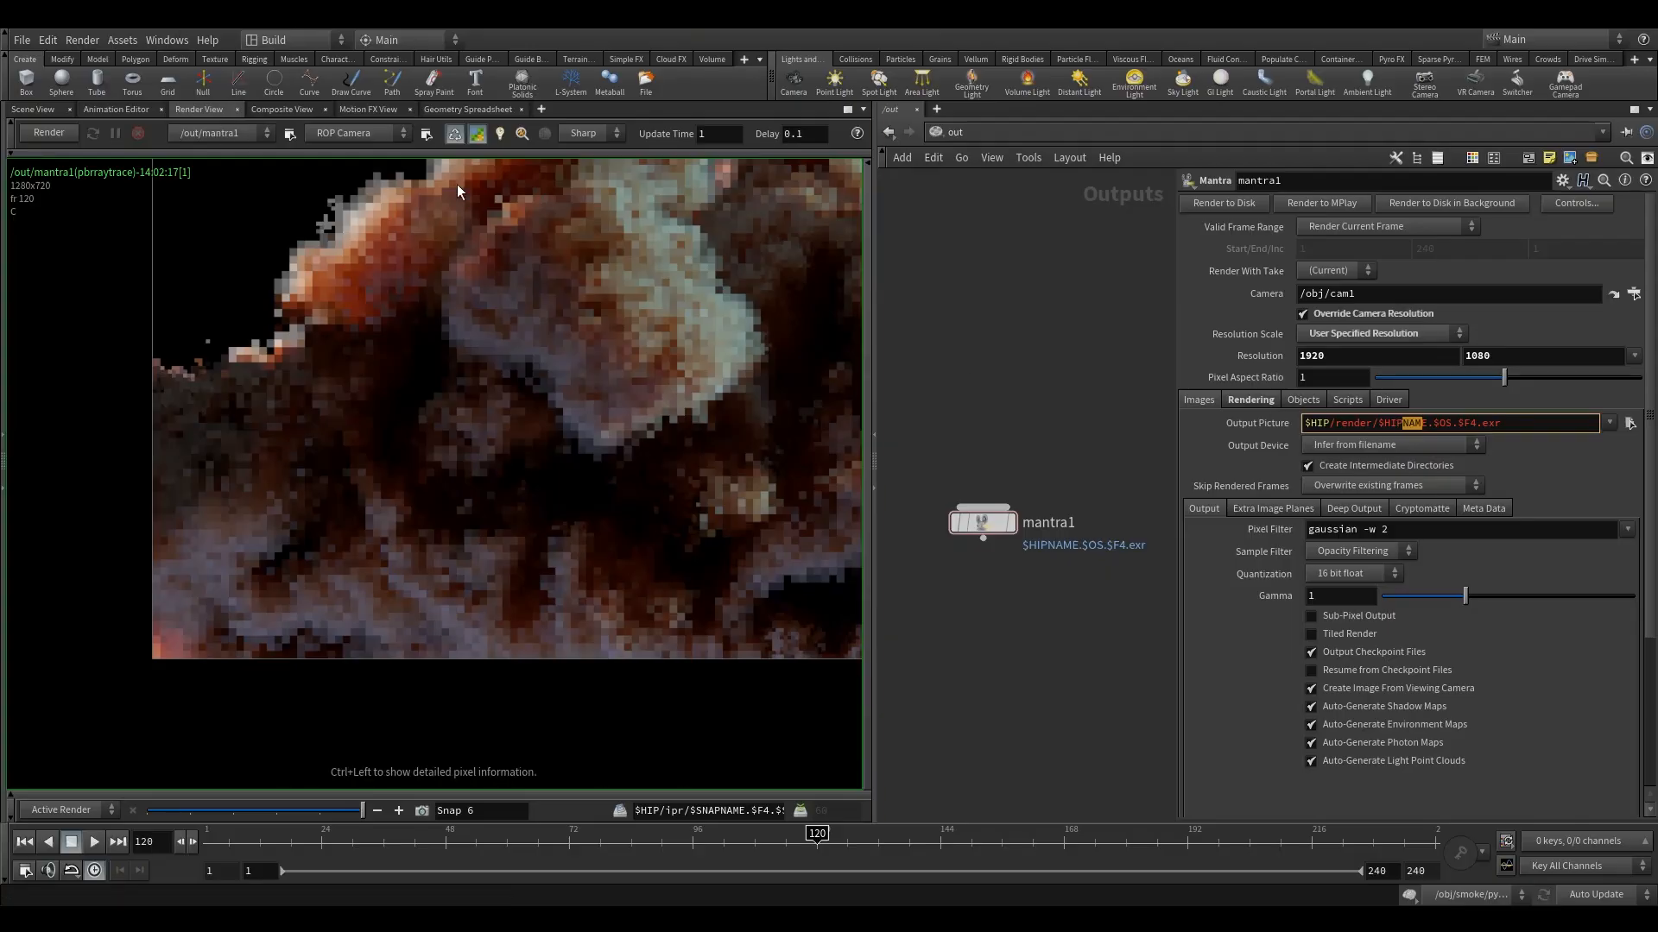
{"action": "left_click", "coordinate": [1060, 445]}
{"action": "left_click", "coordinate": [1534, 431]}
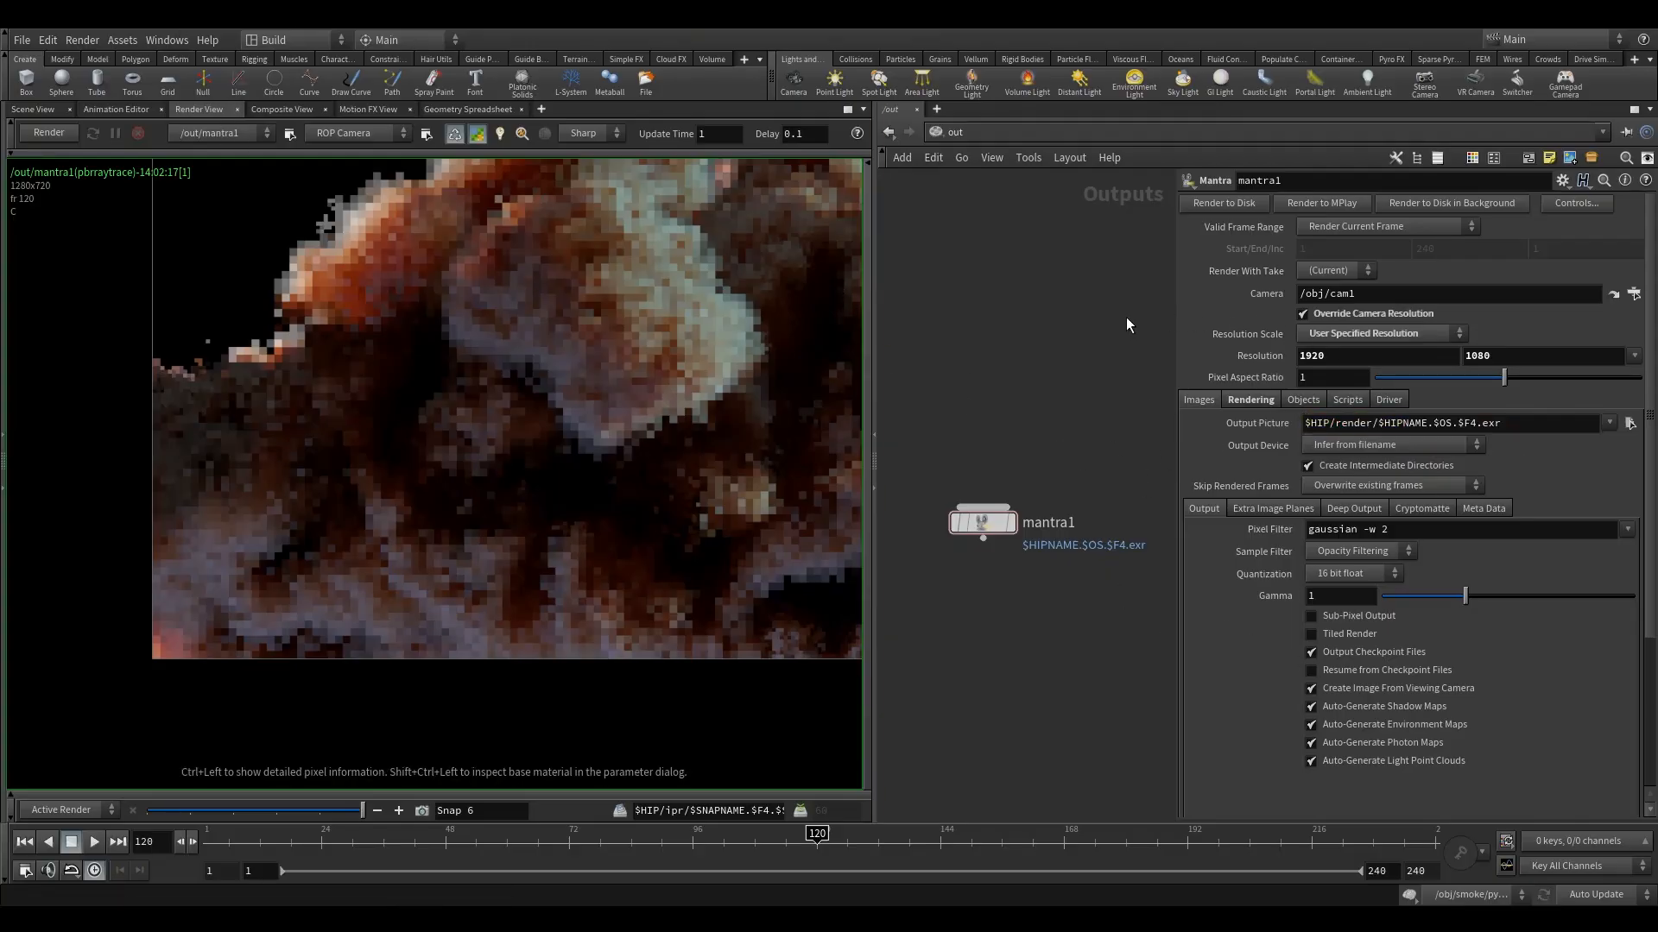
Make mantra1 render a frame range, deleting the end frame's channel and setting the end frame to 120
{"action": "left_click", "coordinate": [1339, 226]}
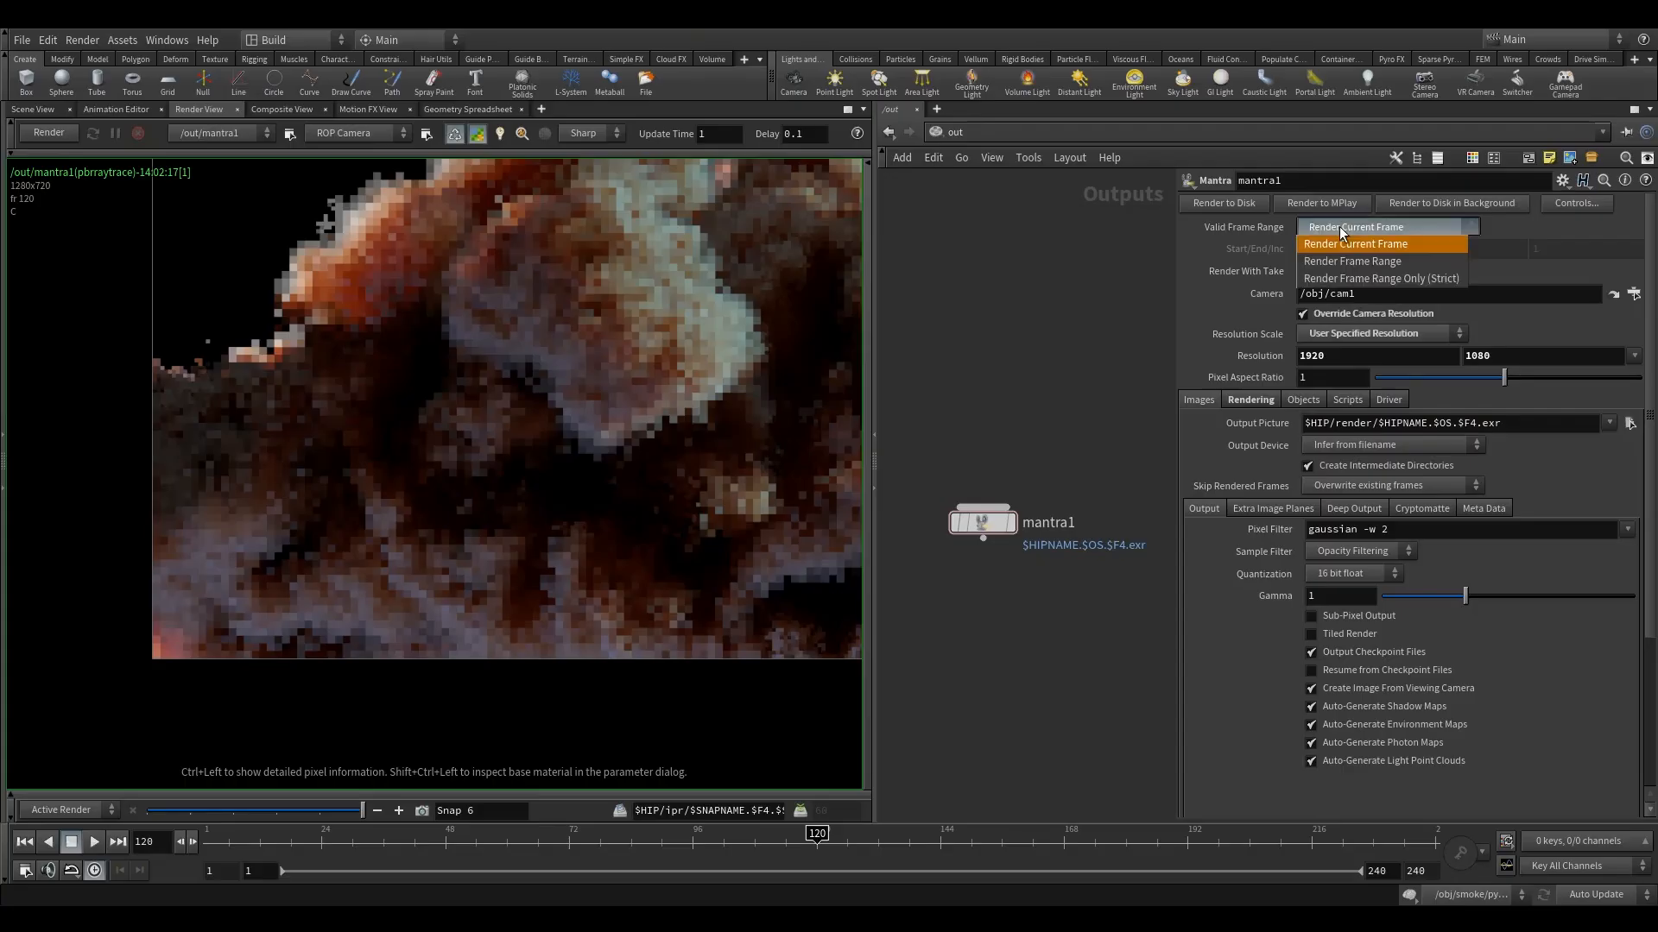
{"action": "left_click", "coordinate": [1360, 267]}
{"action": "right_click", "coordinate": [1442, 247]}
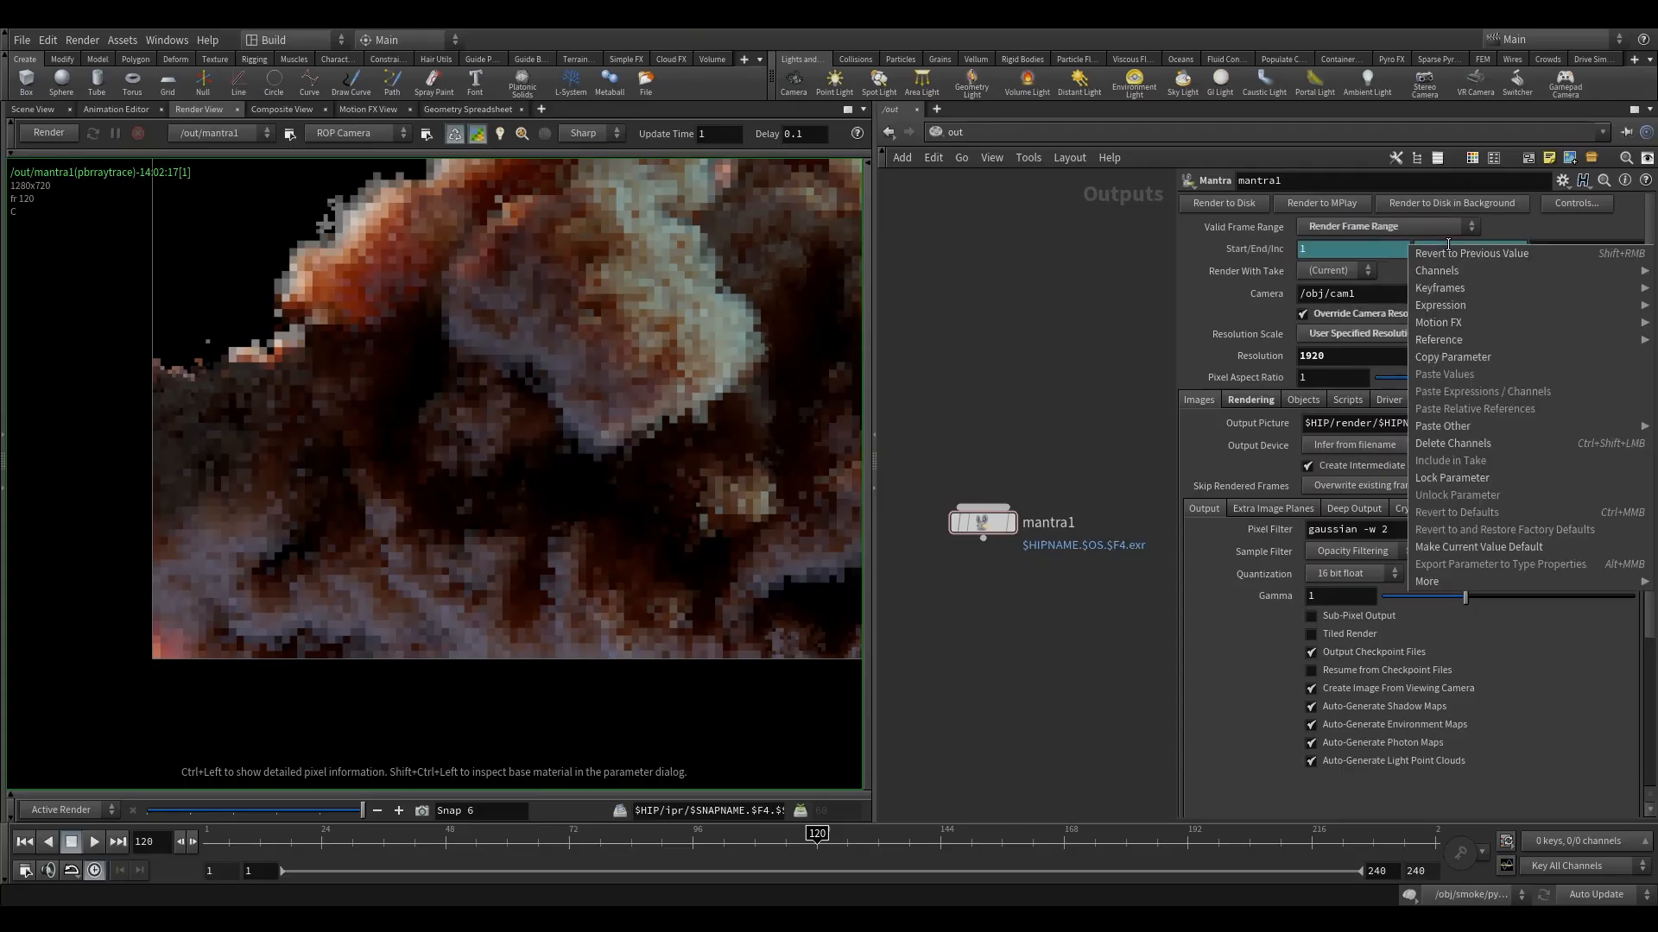
{"action": "left_click", "coordinate": [1469, 446]}
{"action": "left_click_drag", "start_coordinate": [1458, 247], "coordinate": [1262, 262]}
{"action": "type", "text": "120"}
{"action": "key", "text": "Return"}
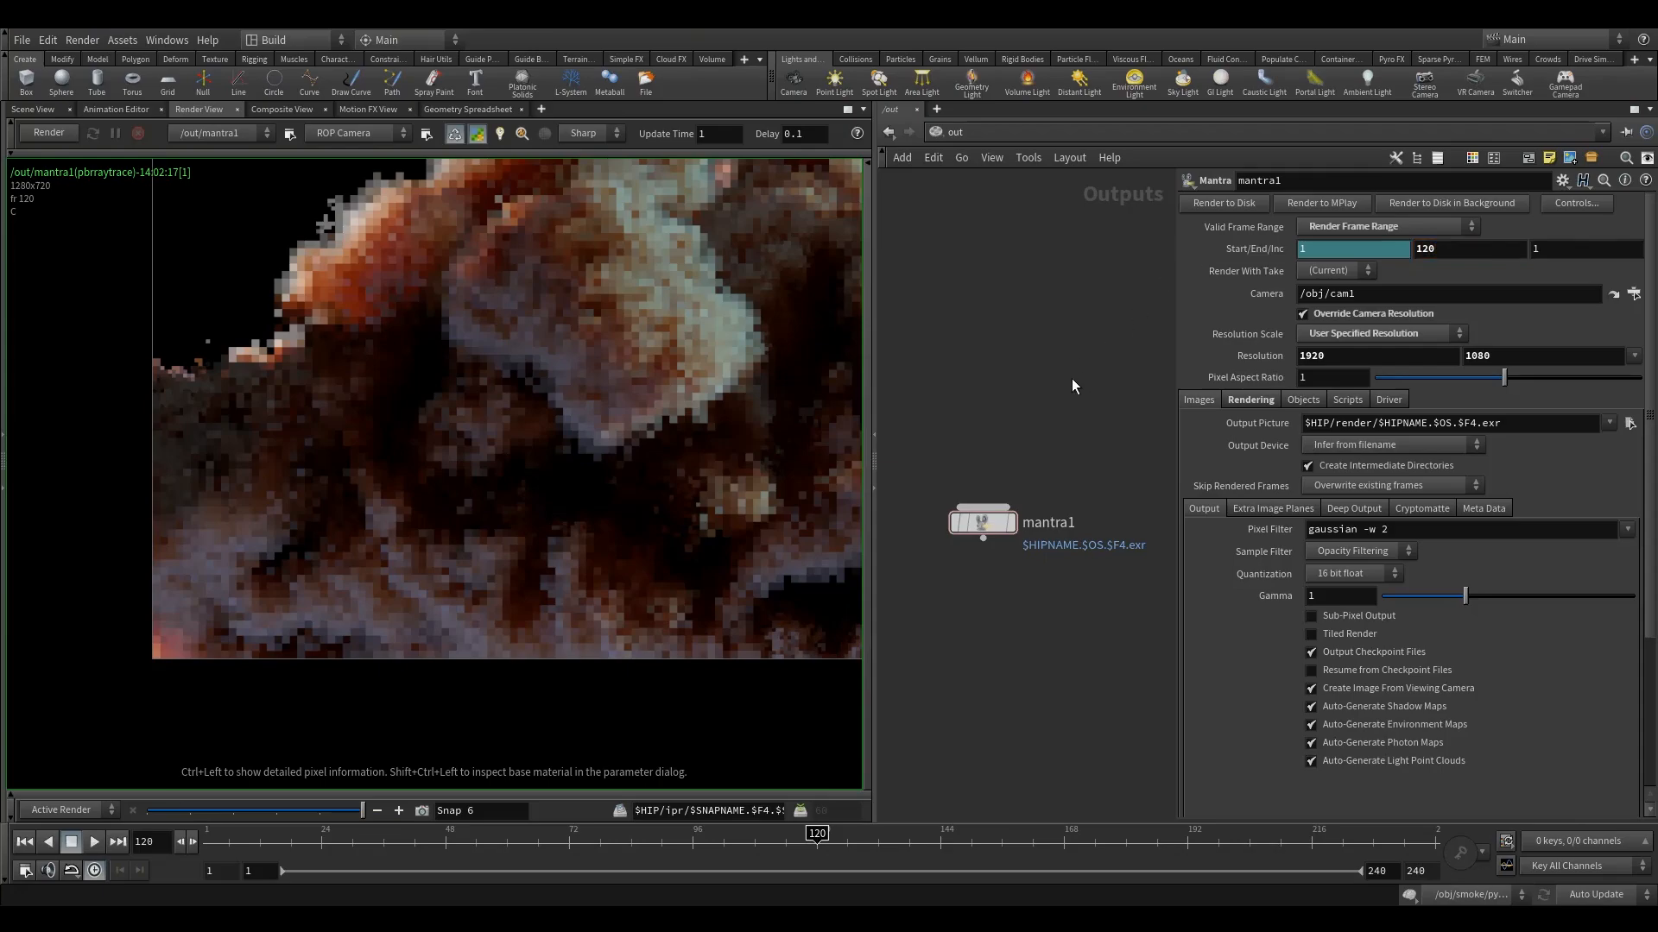
{"action": "middle_click_drag", "start_coordinate": [987, 386], "coordinate": [1018, 423]}
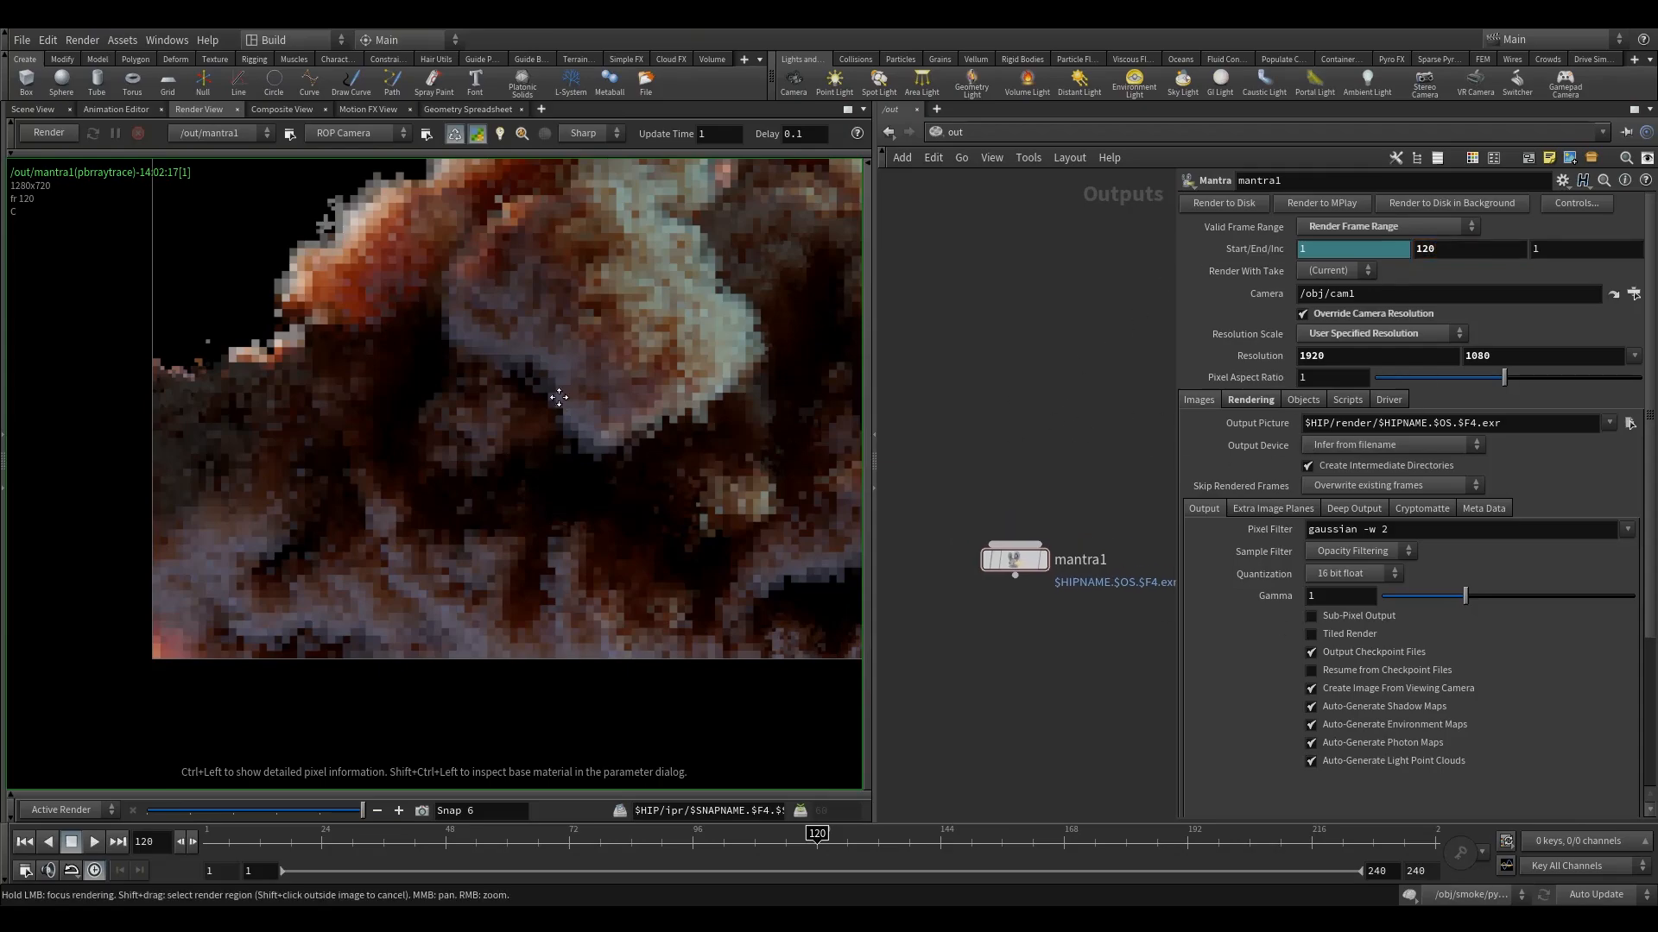
{"action": "middle_click_drag", "start_coordinate": [558, 396], "coordinate": [521, 443]}
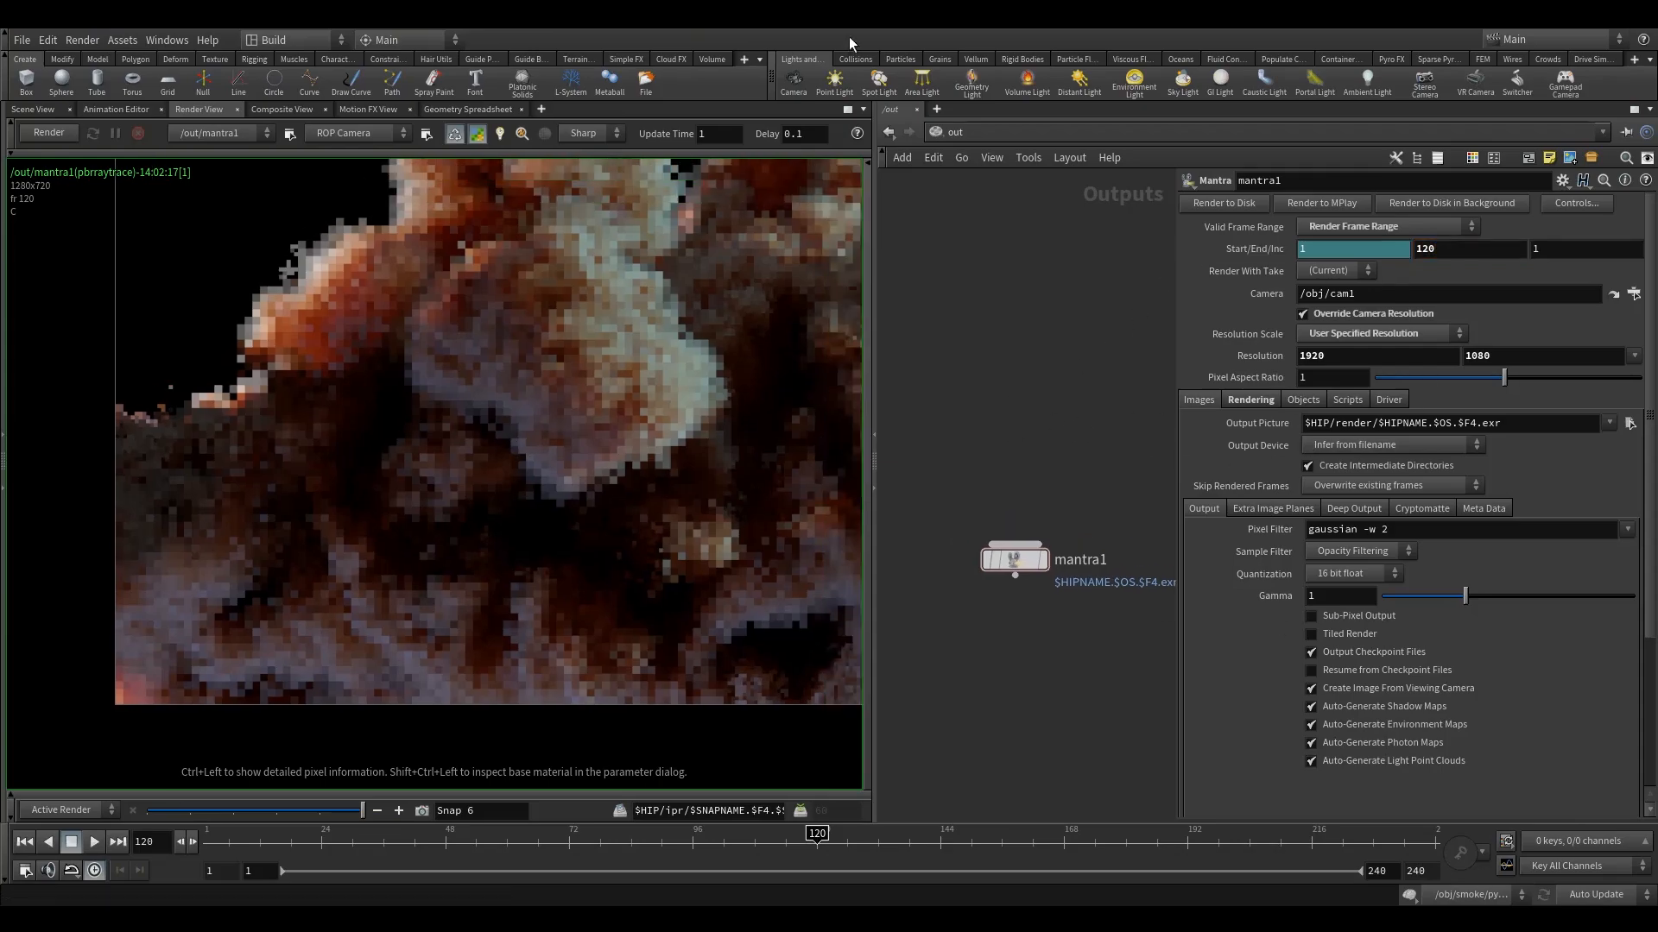
Display mantra1's sampling settings, then render frame 120 through mantra1 in a maximised render view
{"action": "left_click", "coordinate": [1262, 399]}
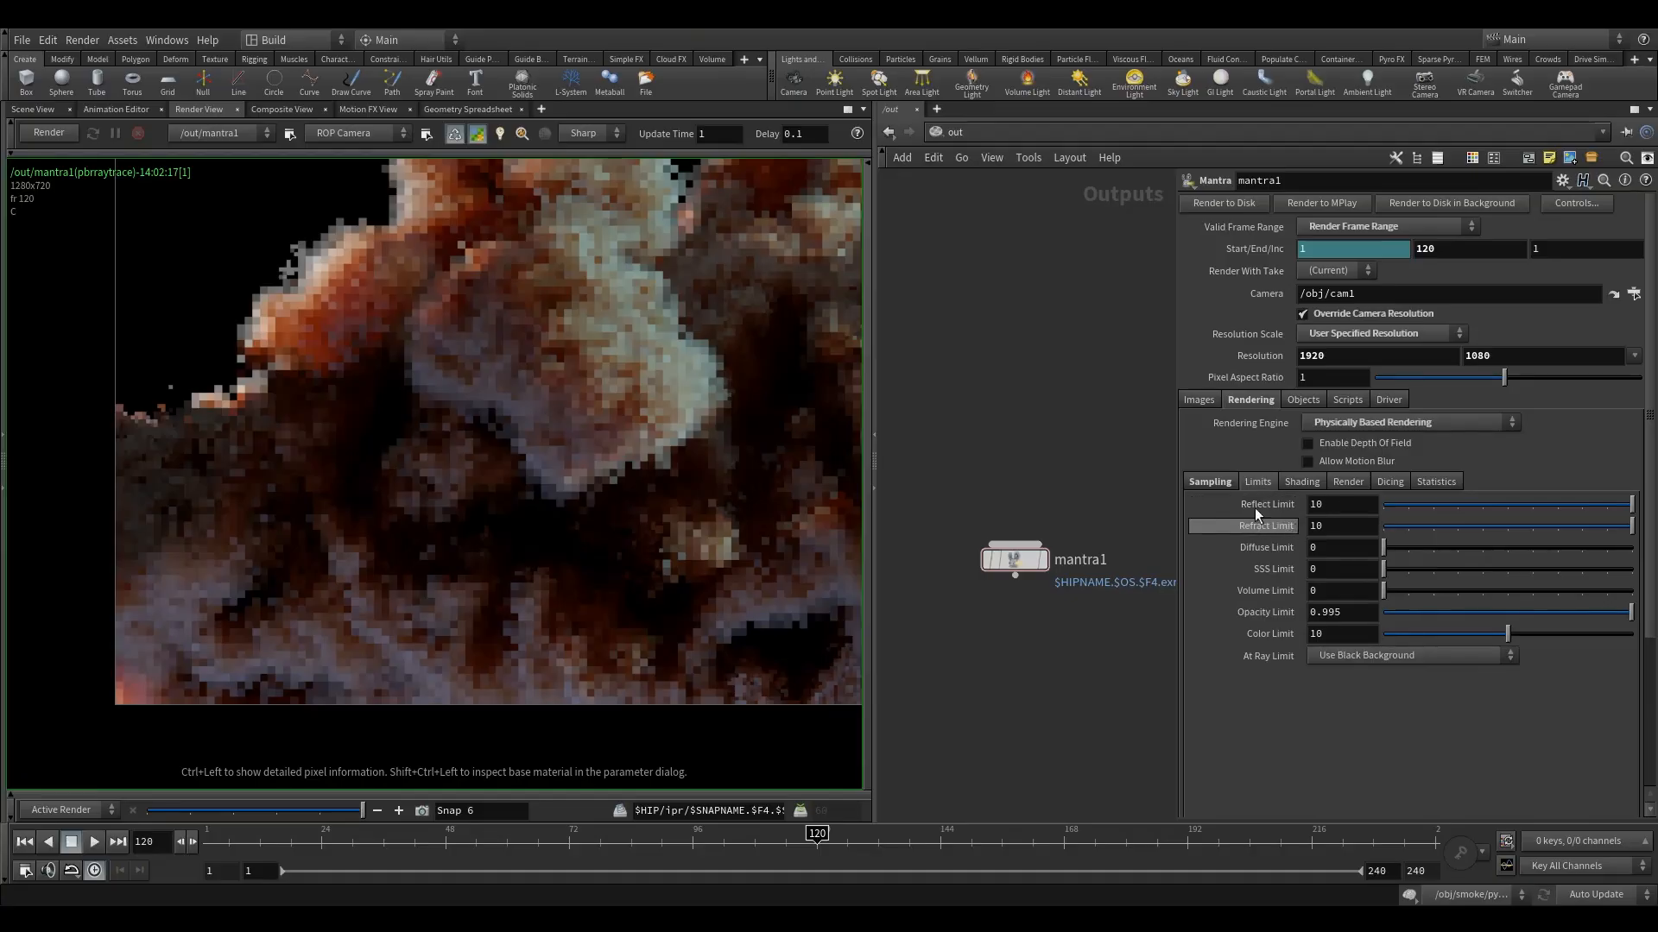
{"action": "left_click", "coordinate": [1205, 483]}
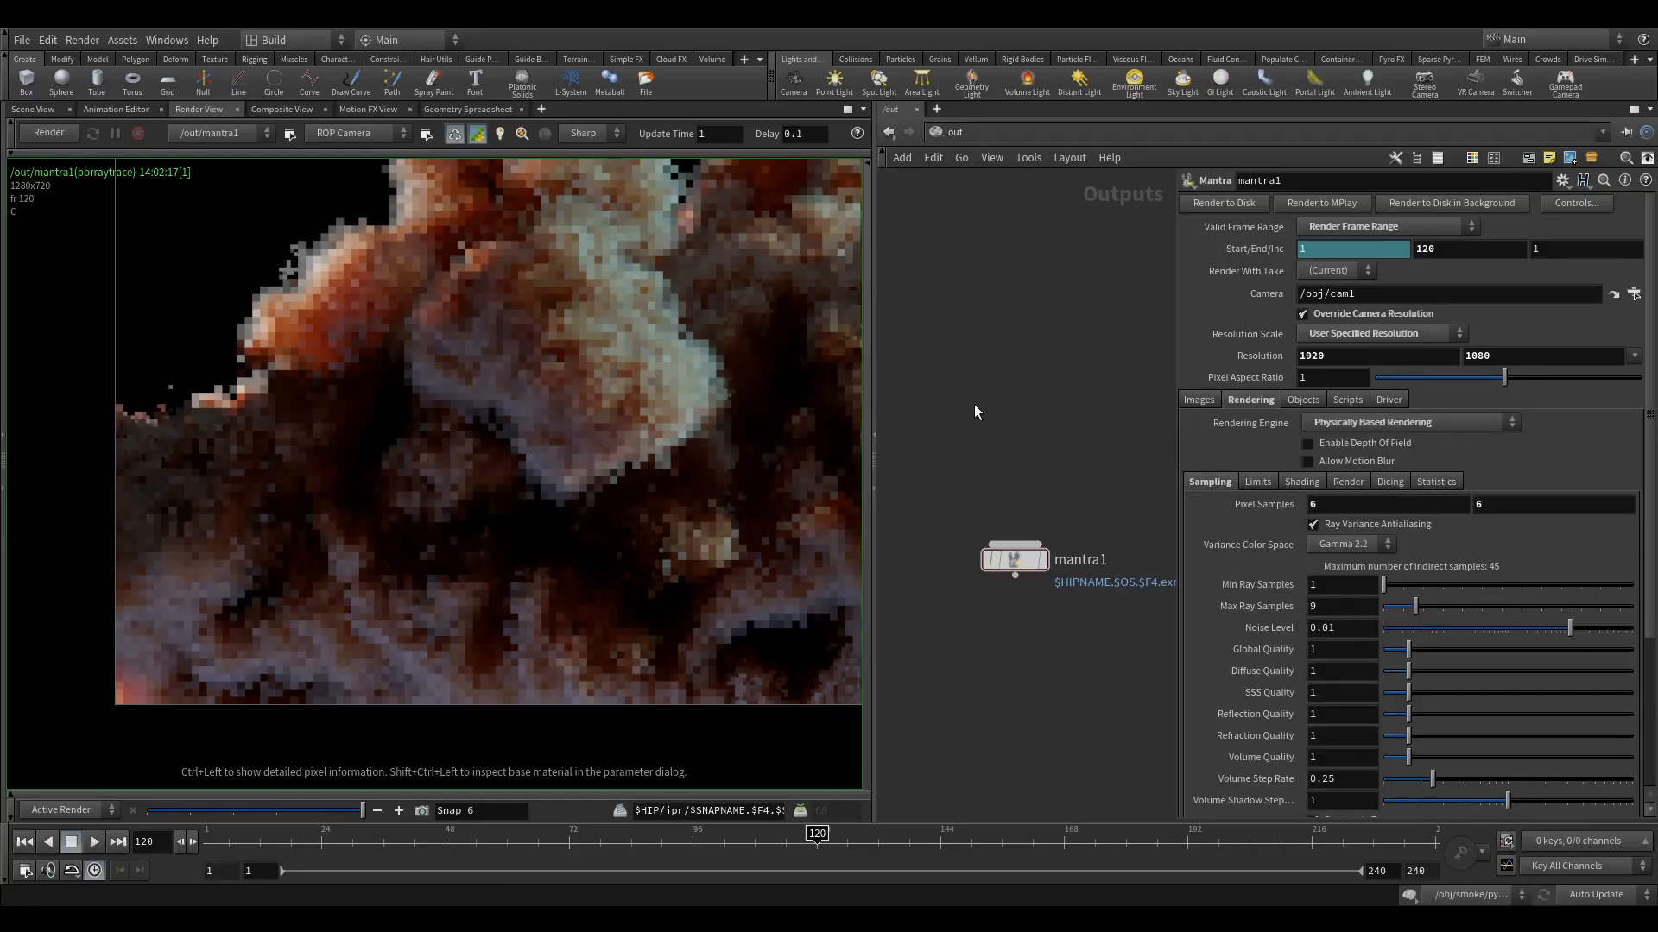
{"action": "left_click", "coordinate": [849, 110]}
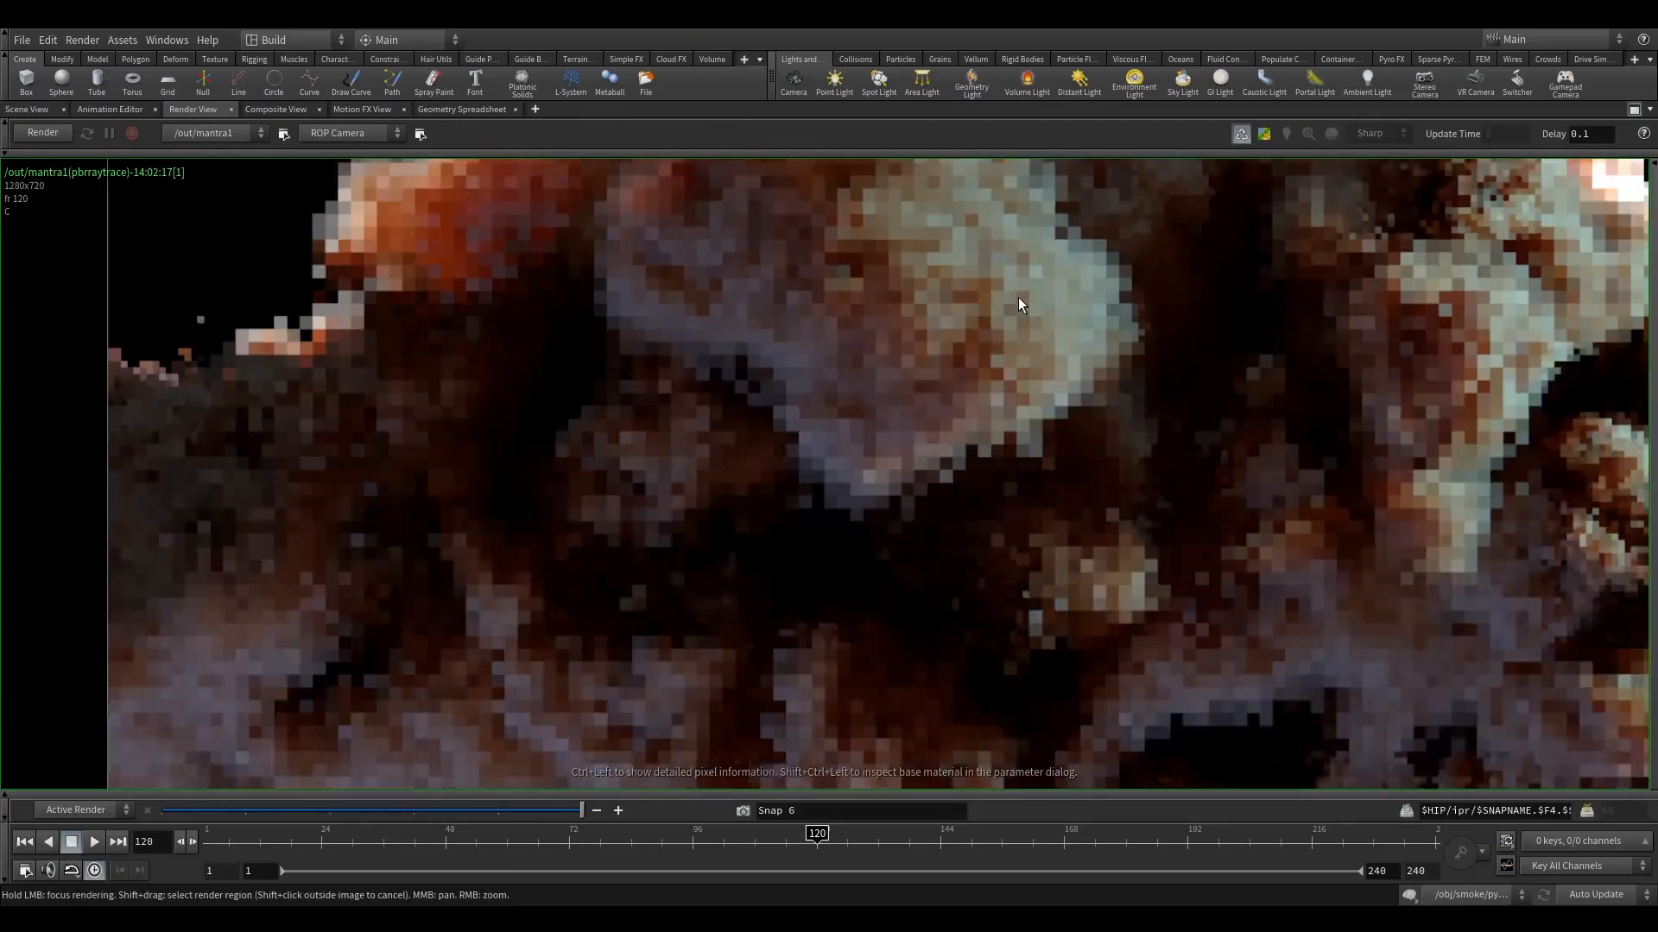
{"action": "scroll", "coordinate": [1018, 298], "scroll_direction": "down", "scroll_amount": 4}
{"action": "middle_click_drag", "start_coordinate": [1018, 298], "coordinate": [872, 407]}
{"action": "left_click", "coordinate": [43, 133]}
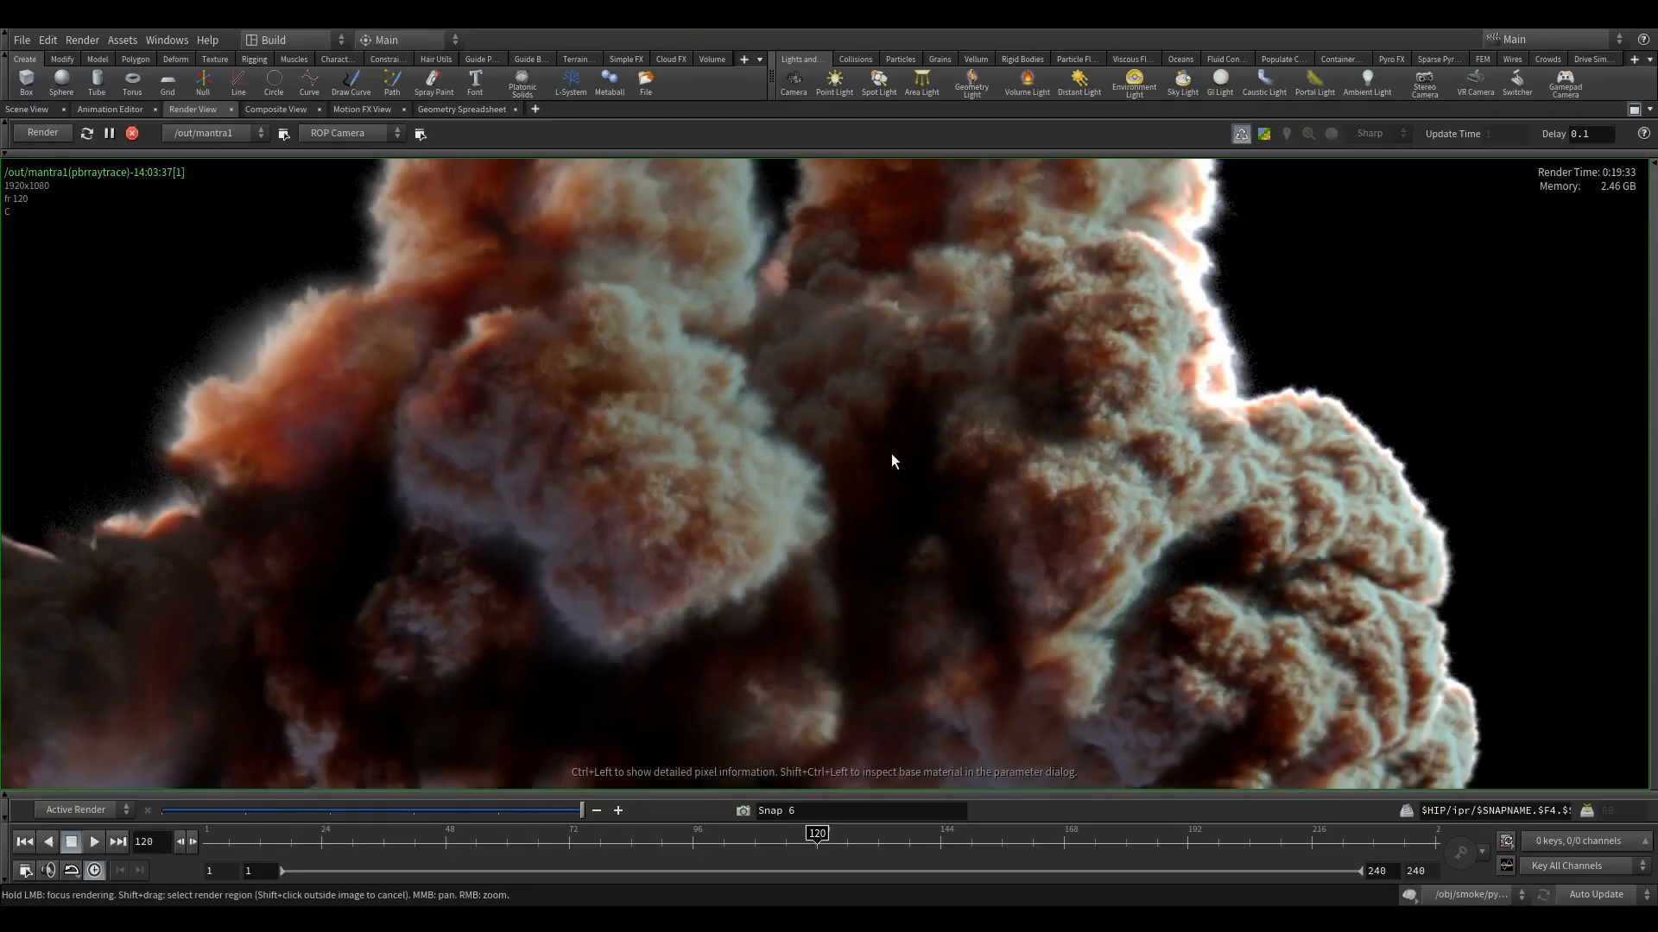
Examine the finished frame 120 render up close and as a whole, checking the smoke detail and coloured lighting
{"action": "scroll", "coordinate": [910, 449], "scroll_direction": "up", "scroll_amount": 1}
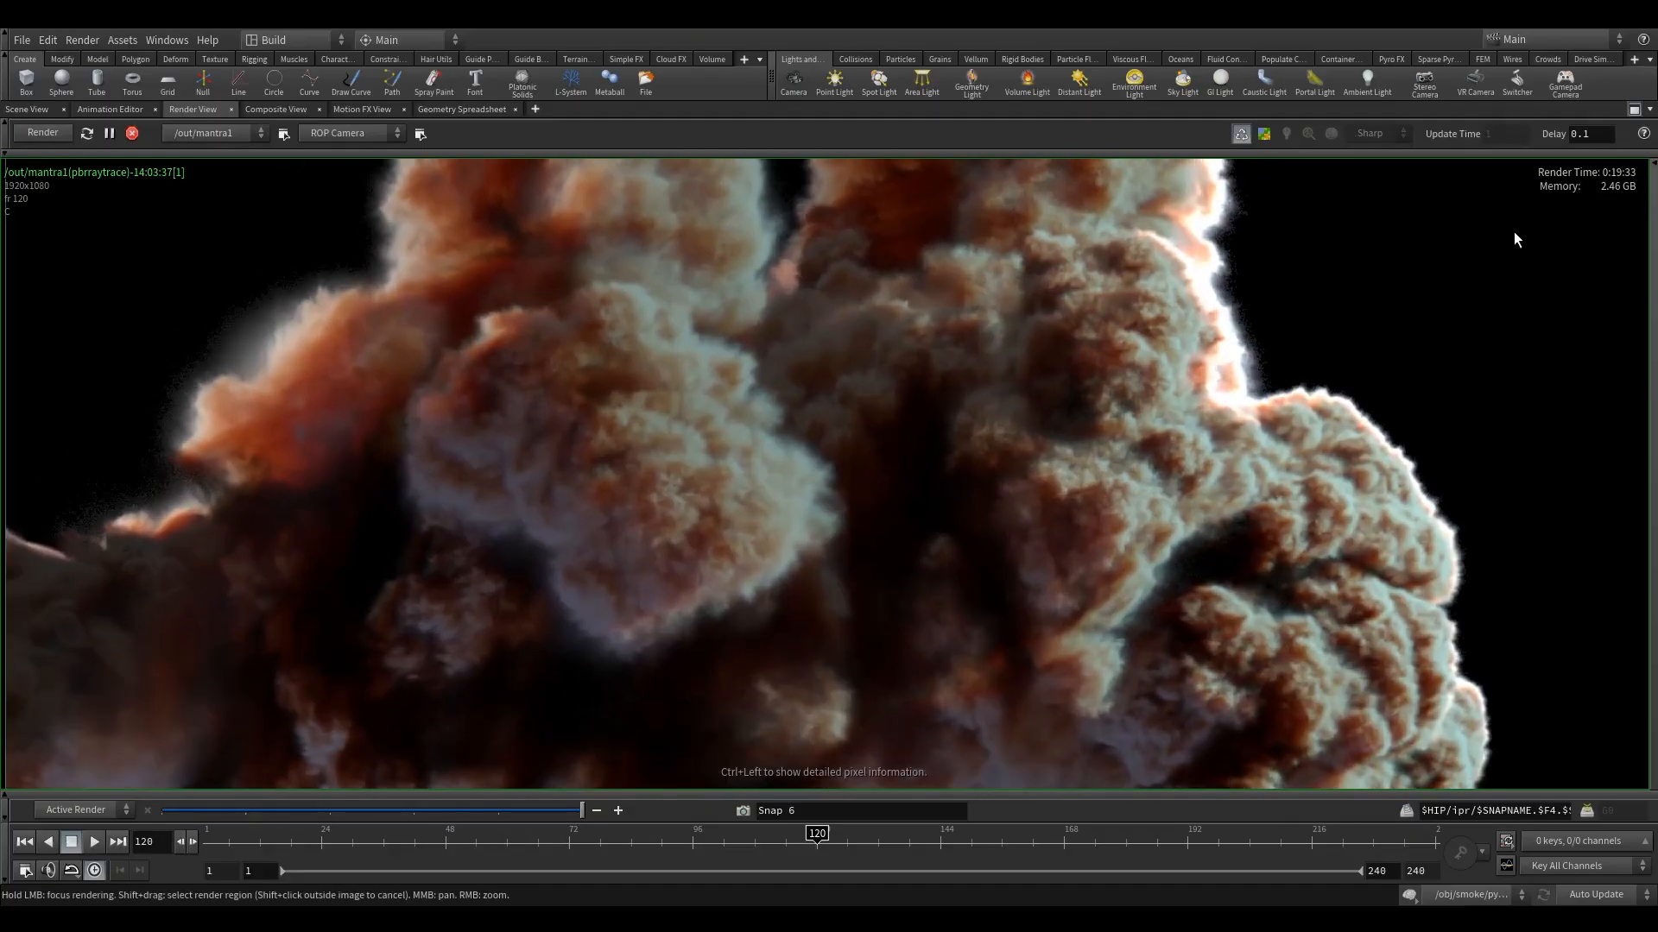
{"action": "scroll", "coordinate": [924, 438], "scroll_direction": "down", "scroll_amount": 4}
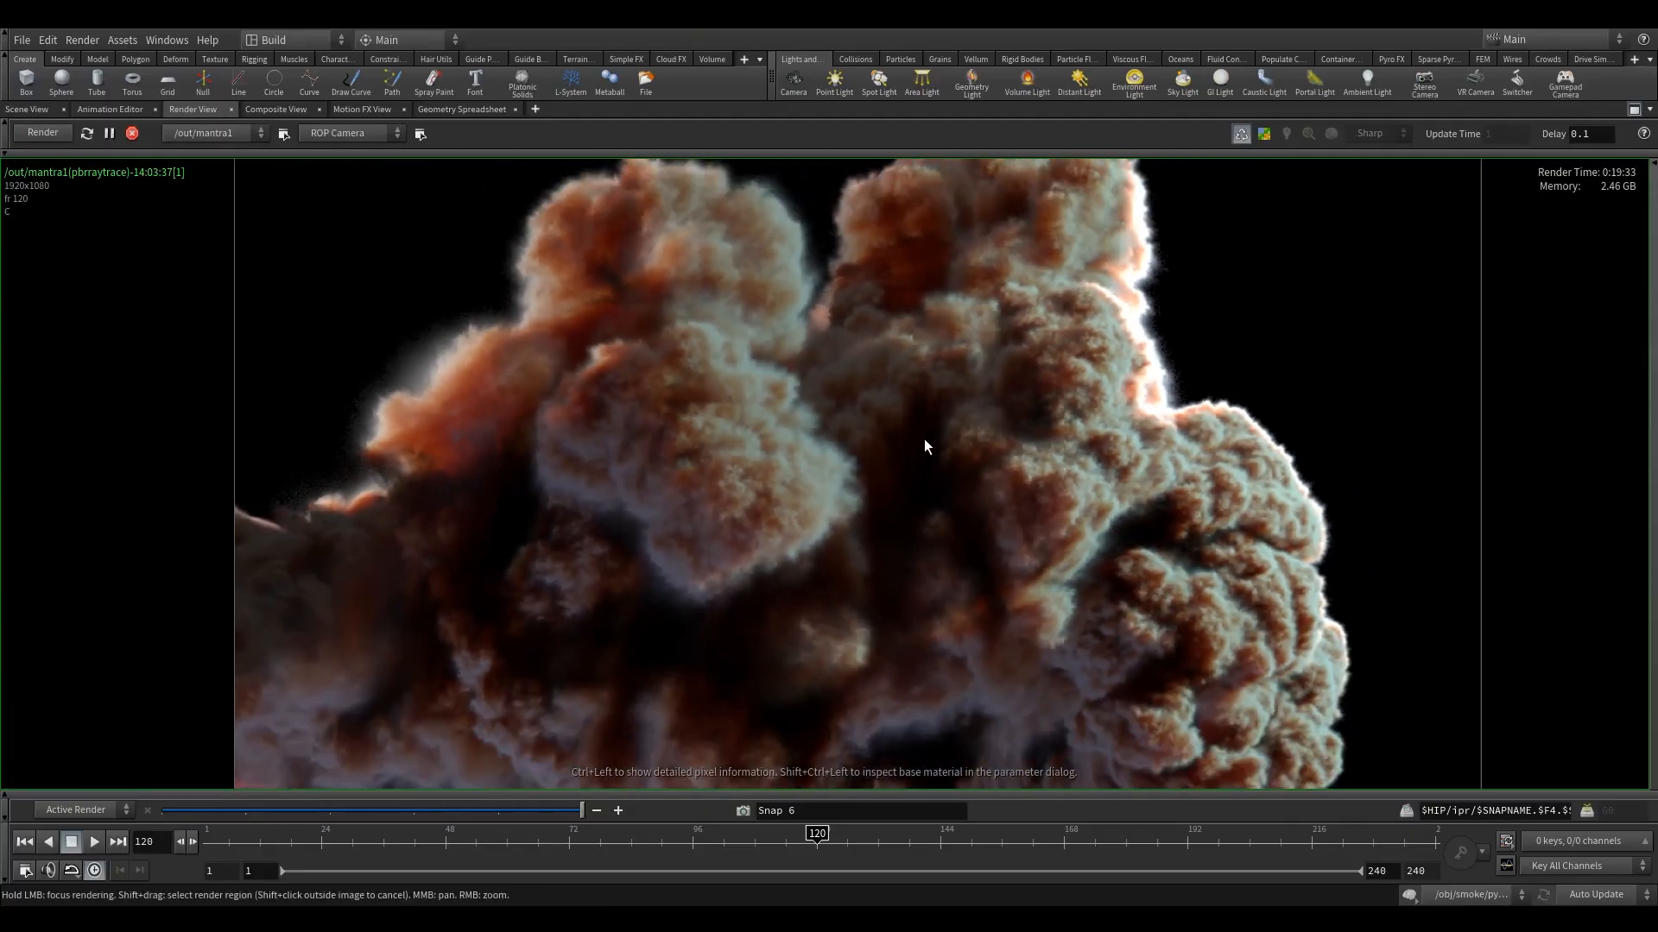
{"action": "scroll", "coordinate": [917, 415], "scroll_direction": "down", "scroll_amount": 1}
{"action": "middle_click_drag", "start_coordinate": [917, 414], "coordinate": [961, 480]}
{"action": "scroll", "coordinate": [931, 458], "scroll_direction": "up", "scroll_amount": 5}
{"action": "scroll", "coordinate": [967, 432], "scroll_direction": "down", "scroll_amount": 5}
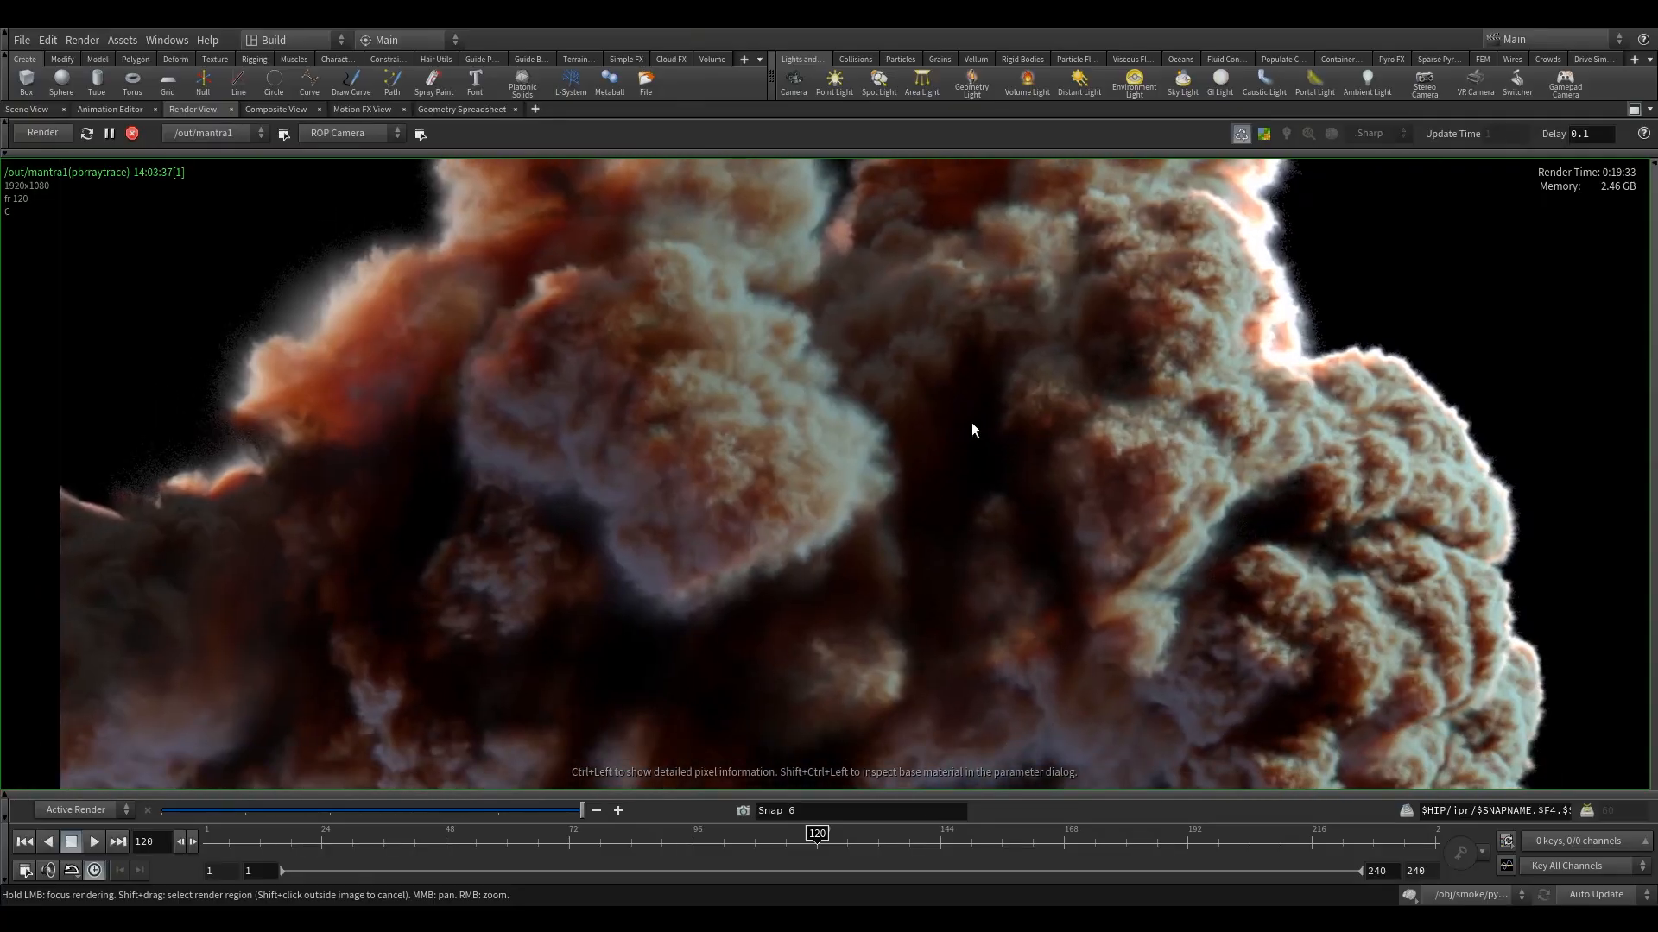
{"action": "scroll", "coordinate": [730, 445], "scroll_direction": "up", "scroll_amount": 5}
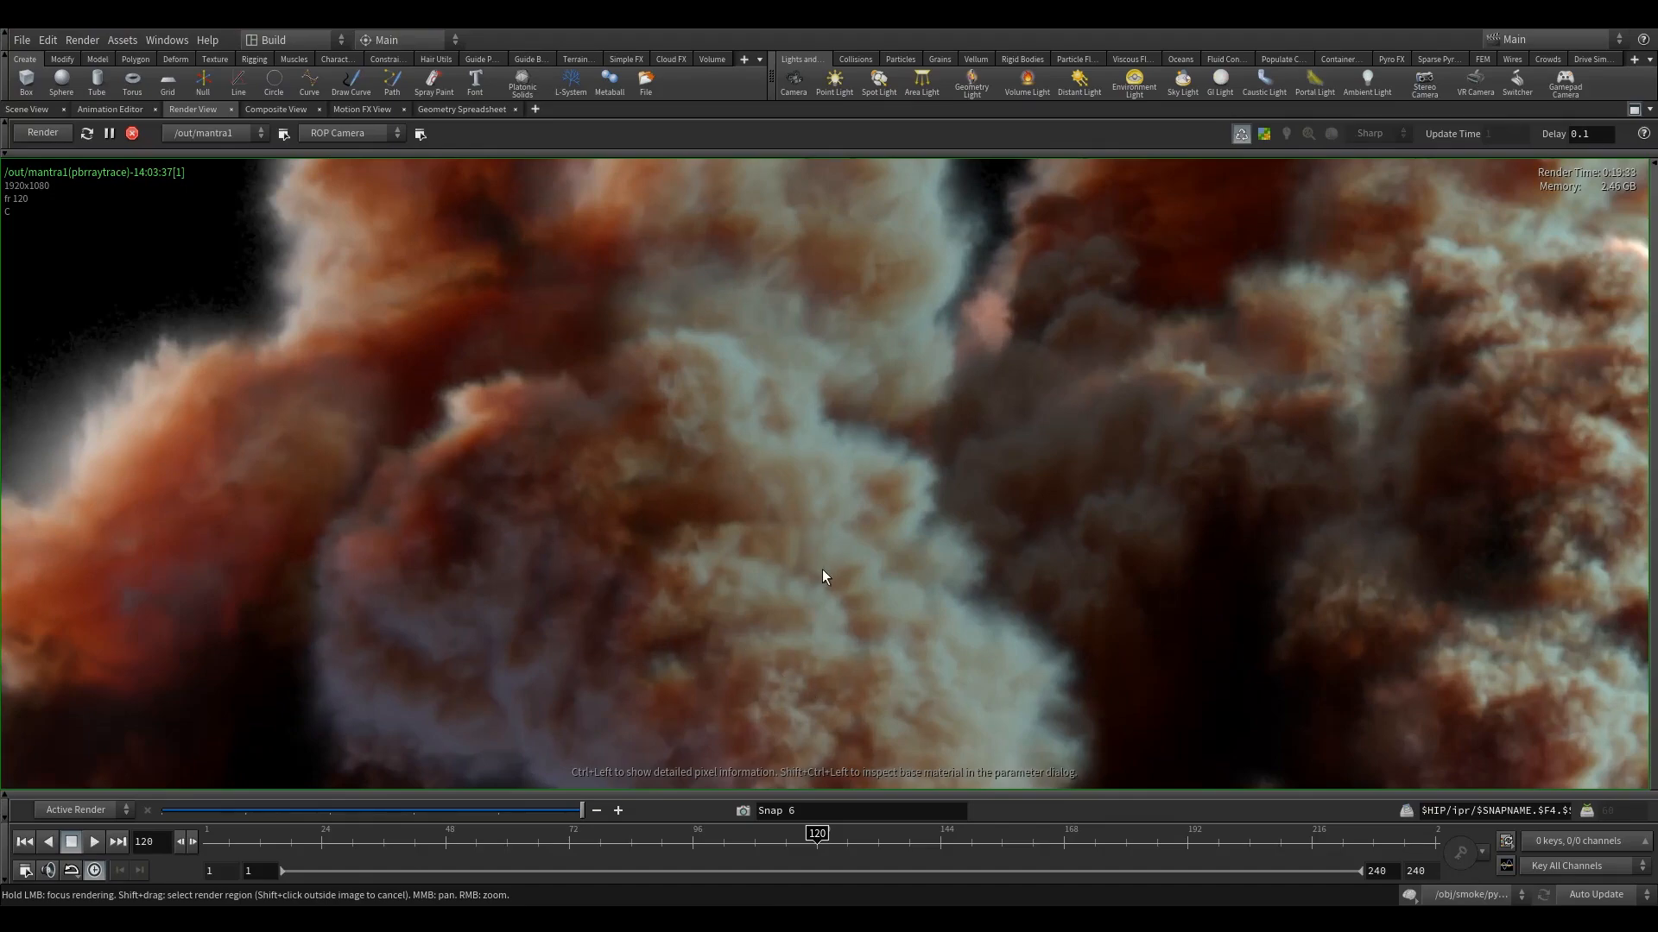
{"action": "scroll", "coordinate": [1223, 485], "scroll_direction": "down", "scroll_amount": 4}
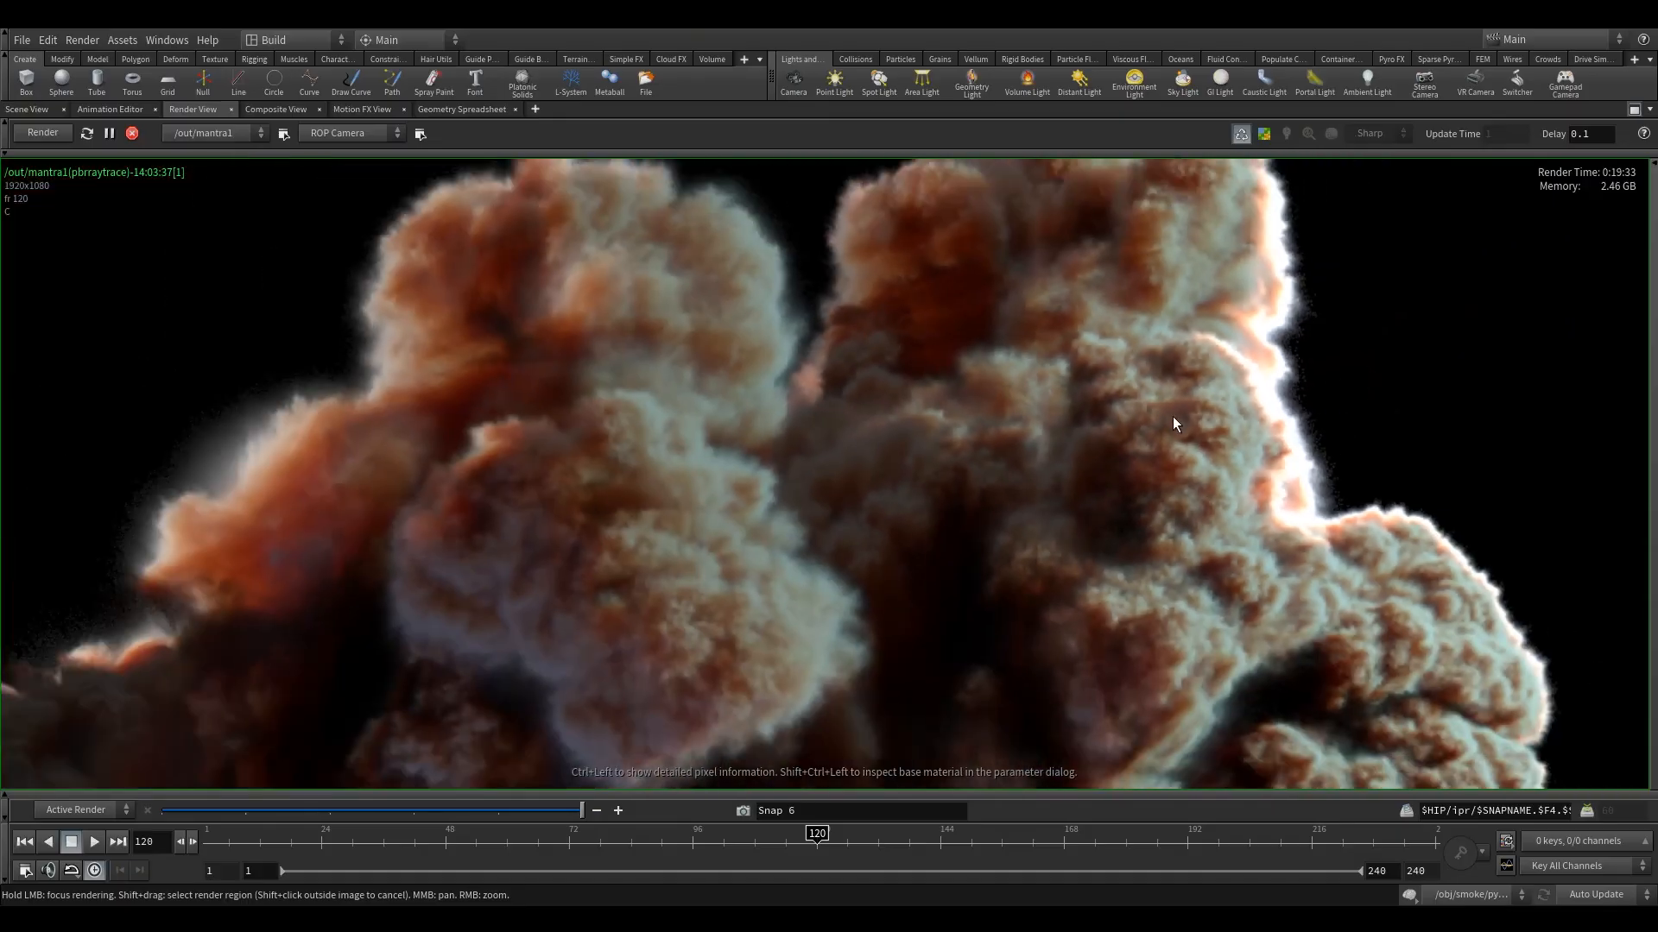
{"action": "scroll", "coordinate": [1282, 411], "scroll_direction": "down", "scroll_amount": 5}
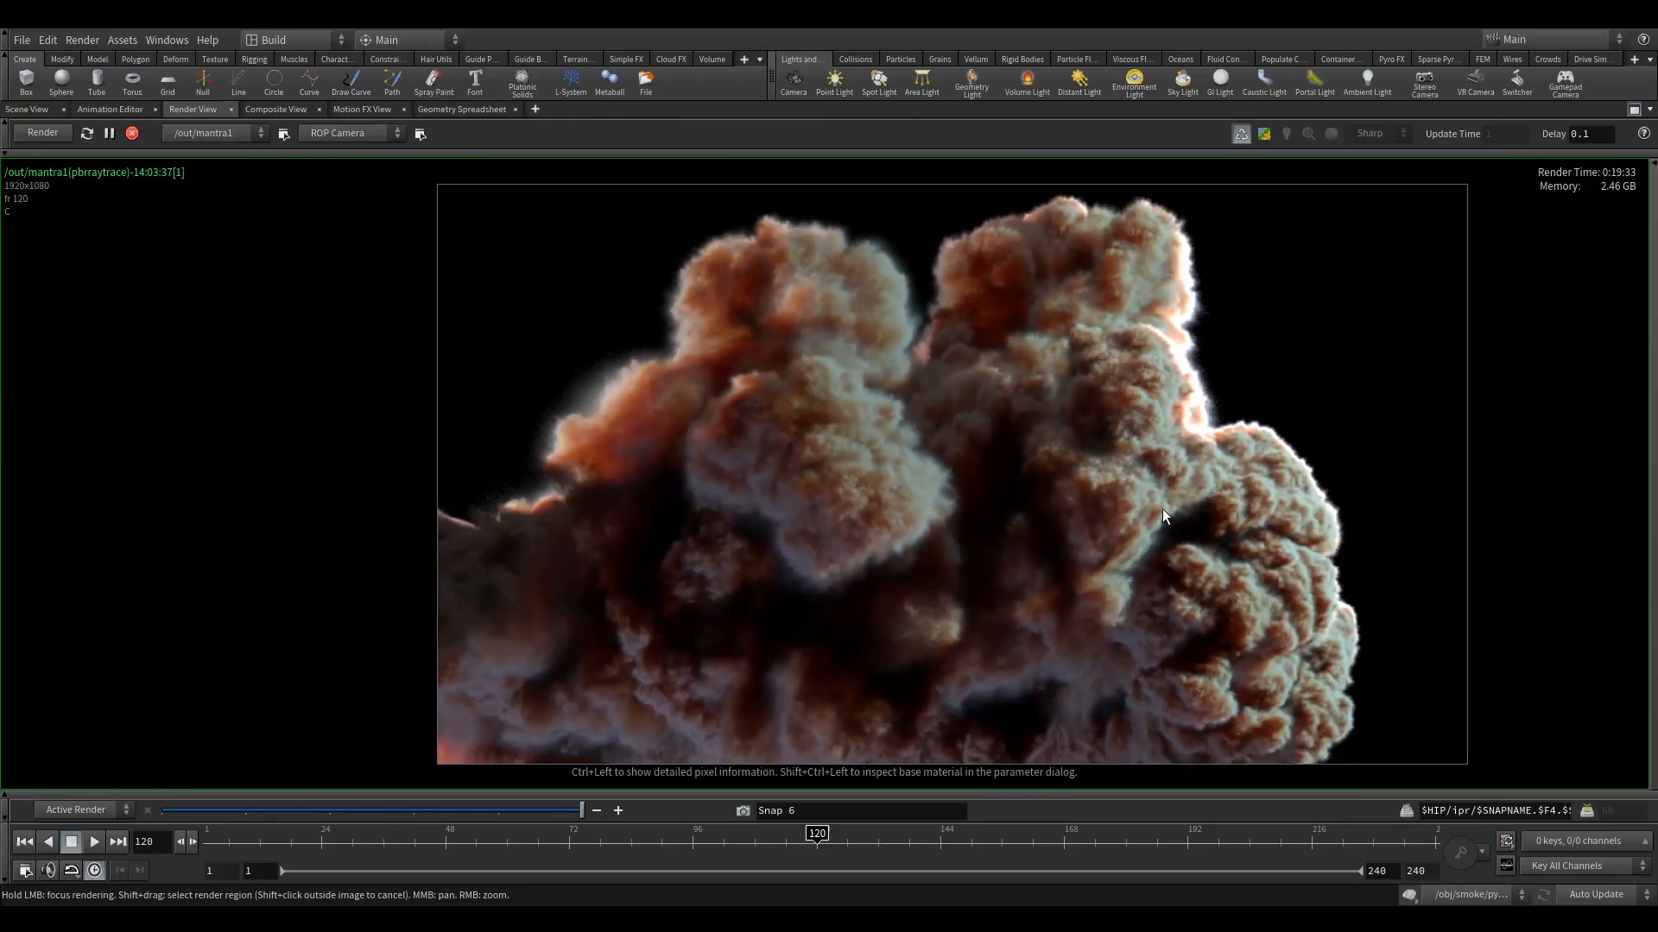
{"action": "middle_click_drag", "start_coordinate": [917, 489], "coordinate": [872, 518]}
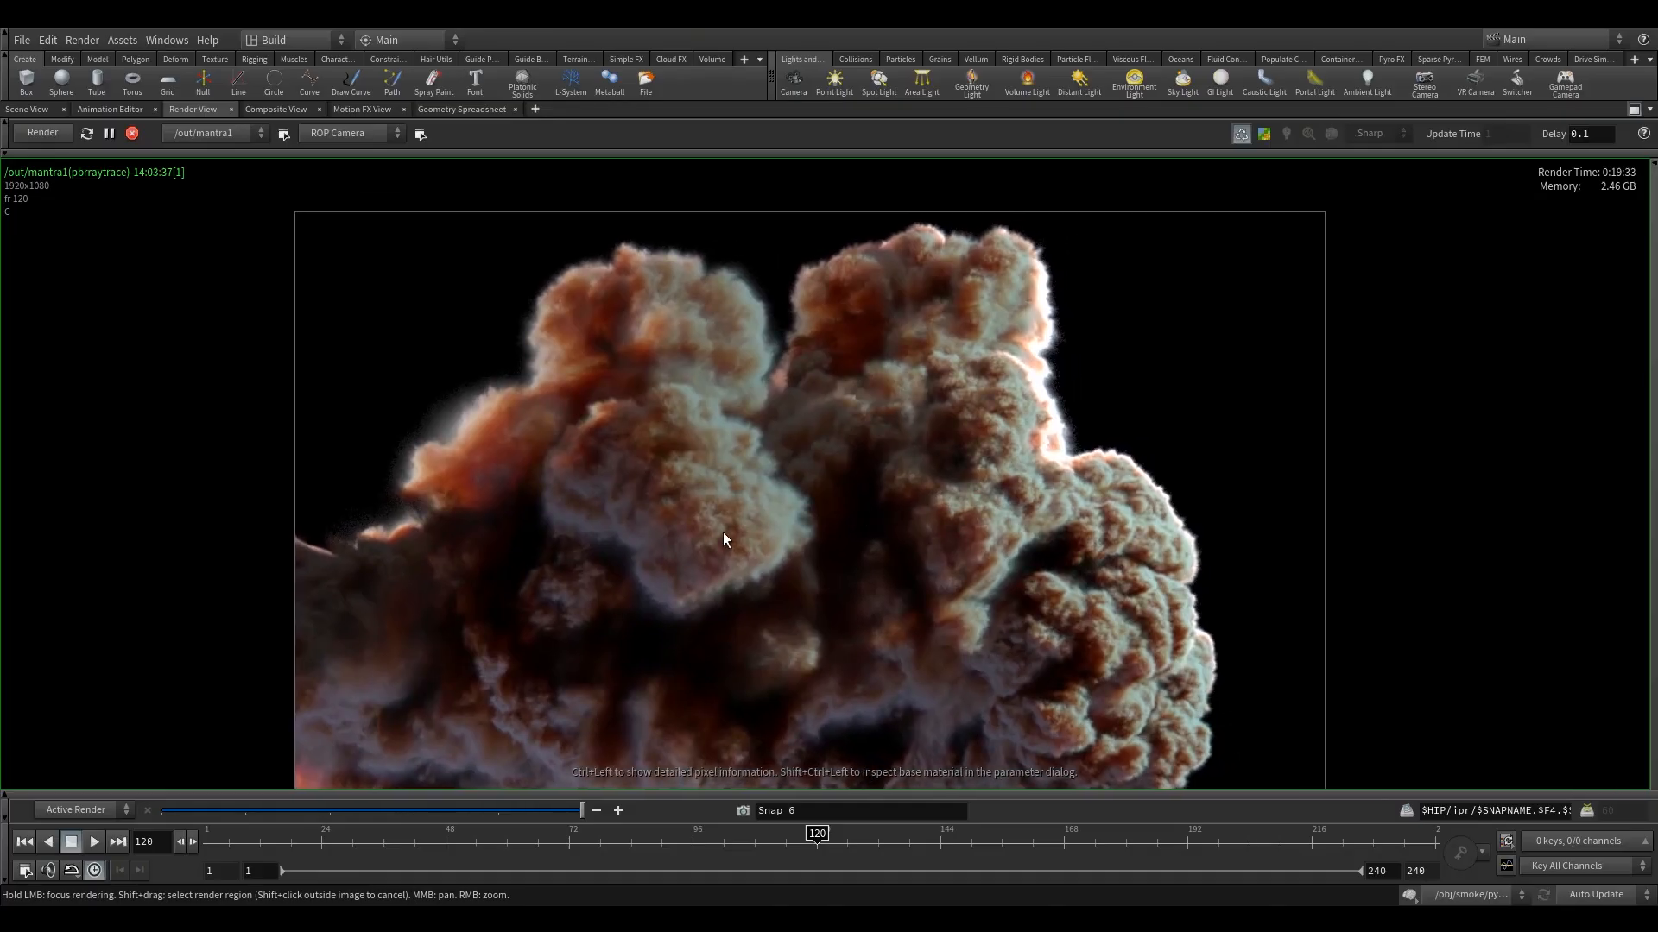
{"action": "scroll", "coordinate": [583, 562], "scroll_direction": "down", "scroll_amount": 1}
{"action": "middle_click_drag", "start_coordinate": [553, 503], "coordinate": [527, 454]}
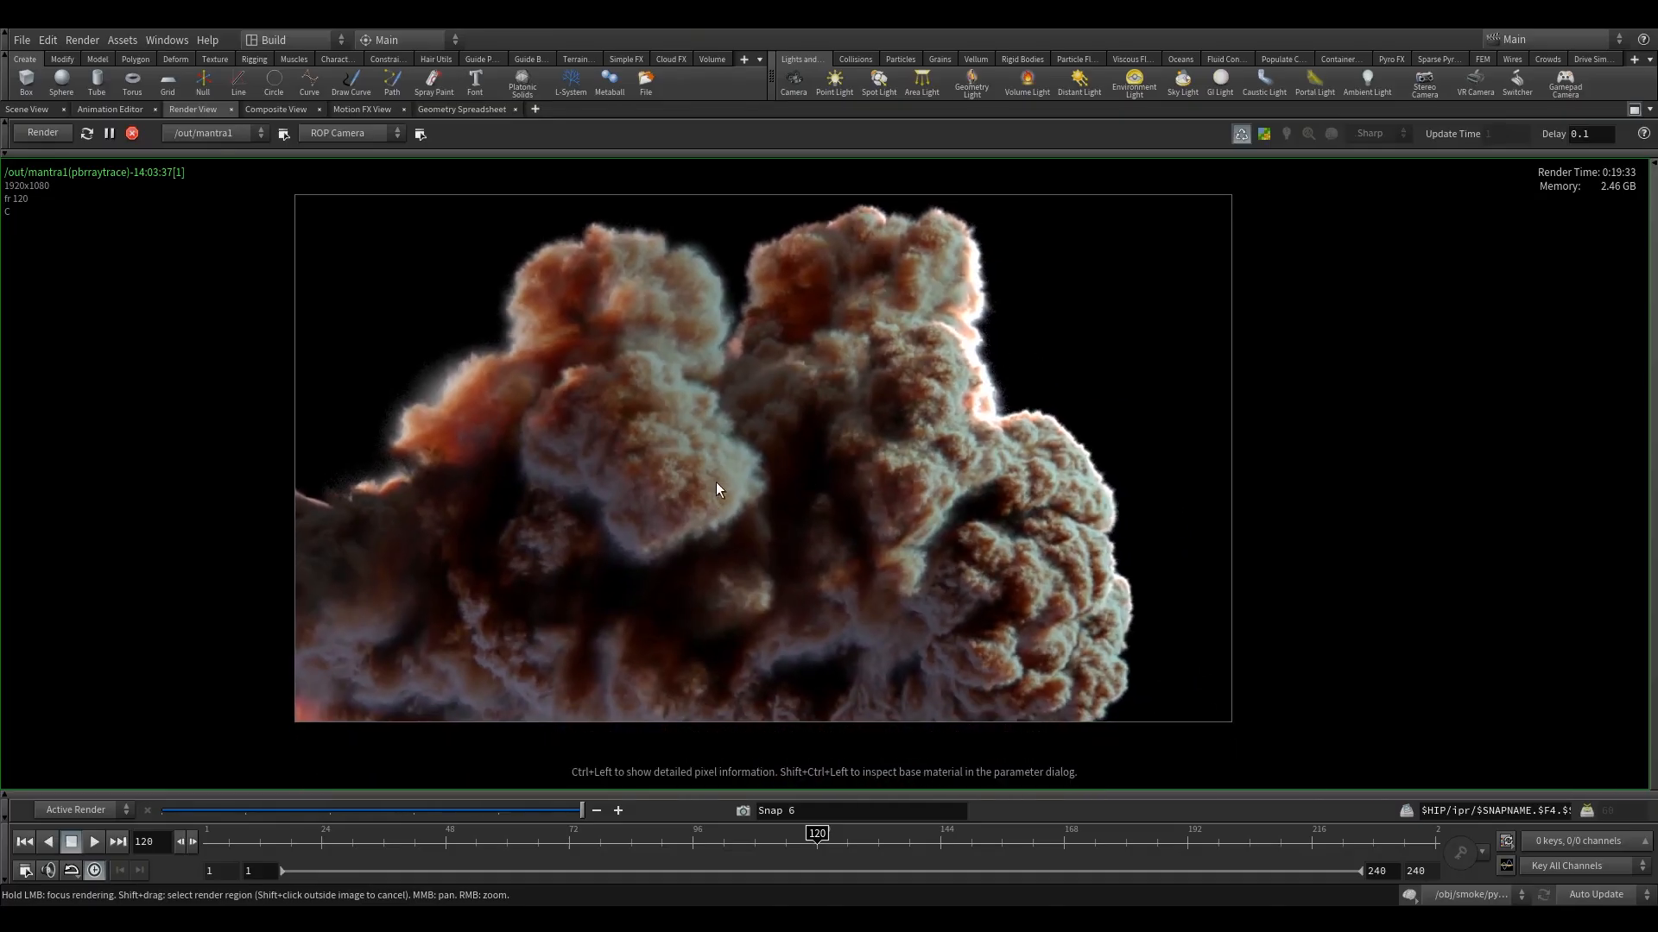
{"action": "middle_click_drag", "start_coordinate": [711, 488], "coordinate": [786, 522]}
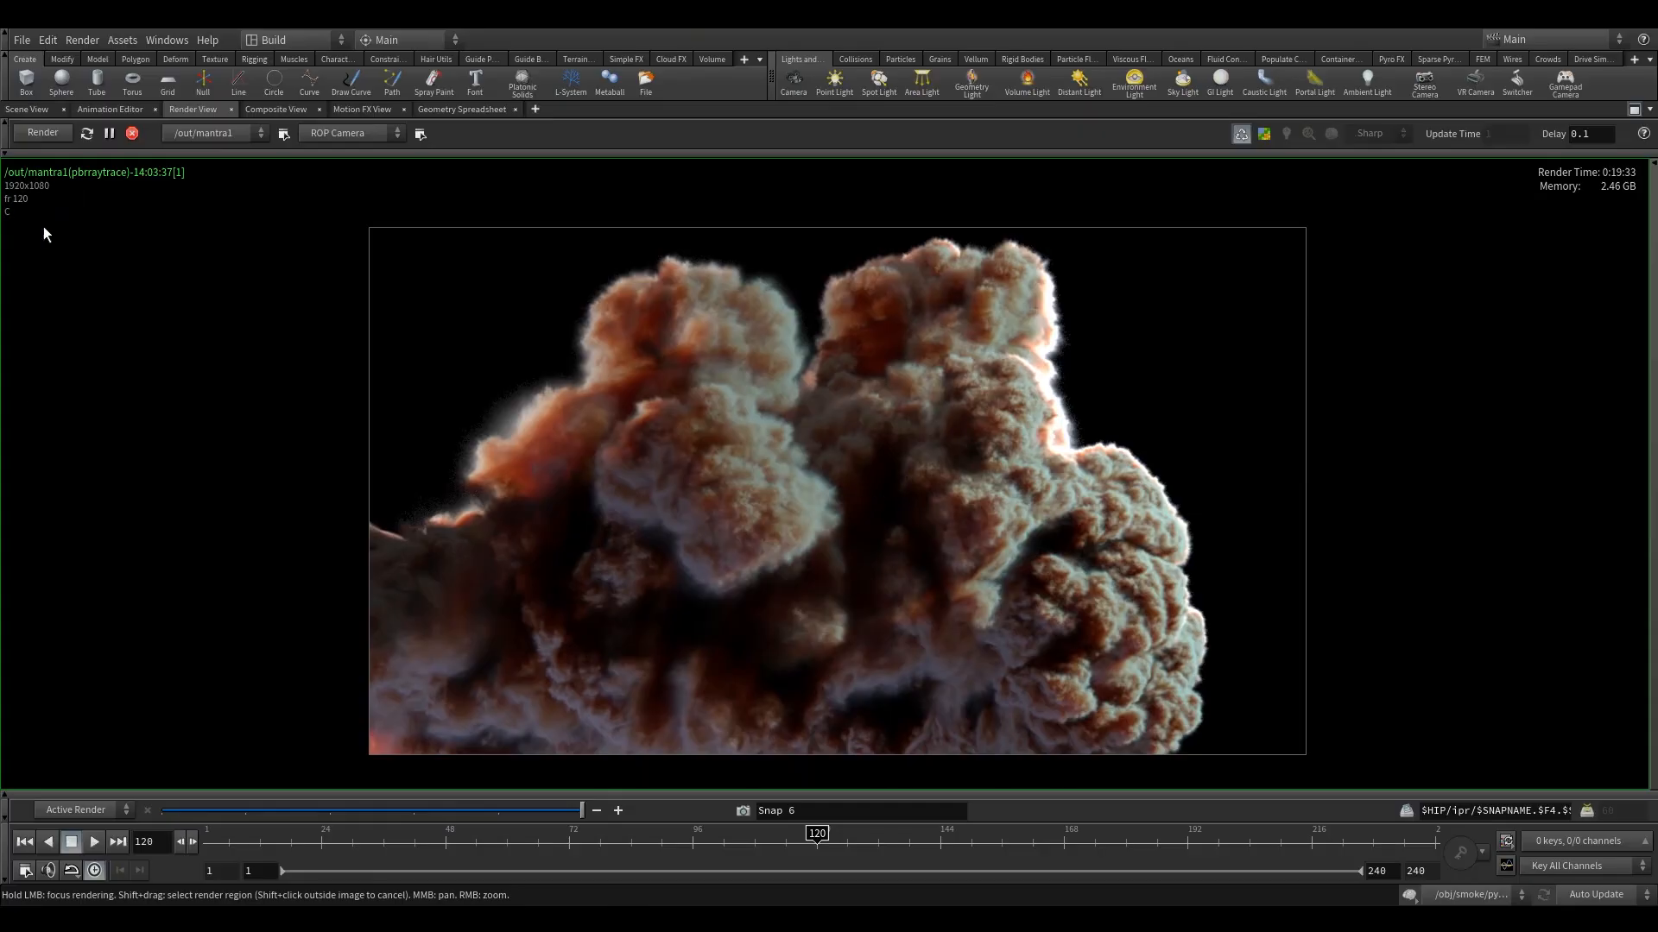
{"action": "scroll", "coordinate": [749, 474], "scroll_direction": "up", "scroll_amount": 2}
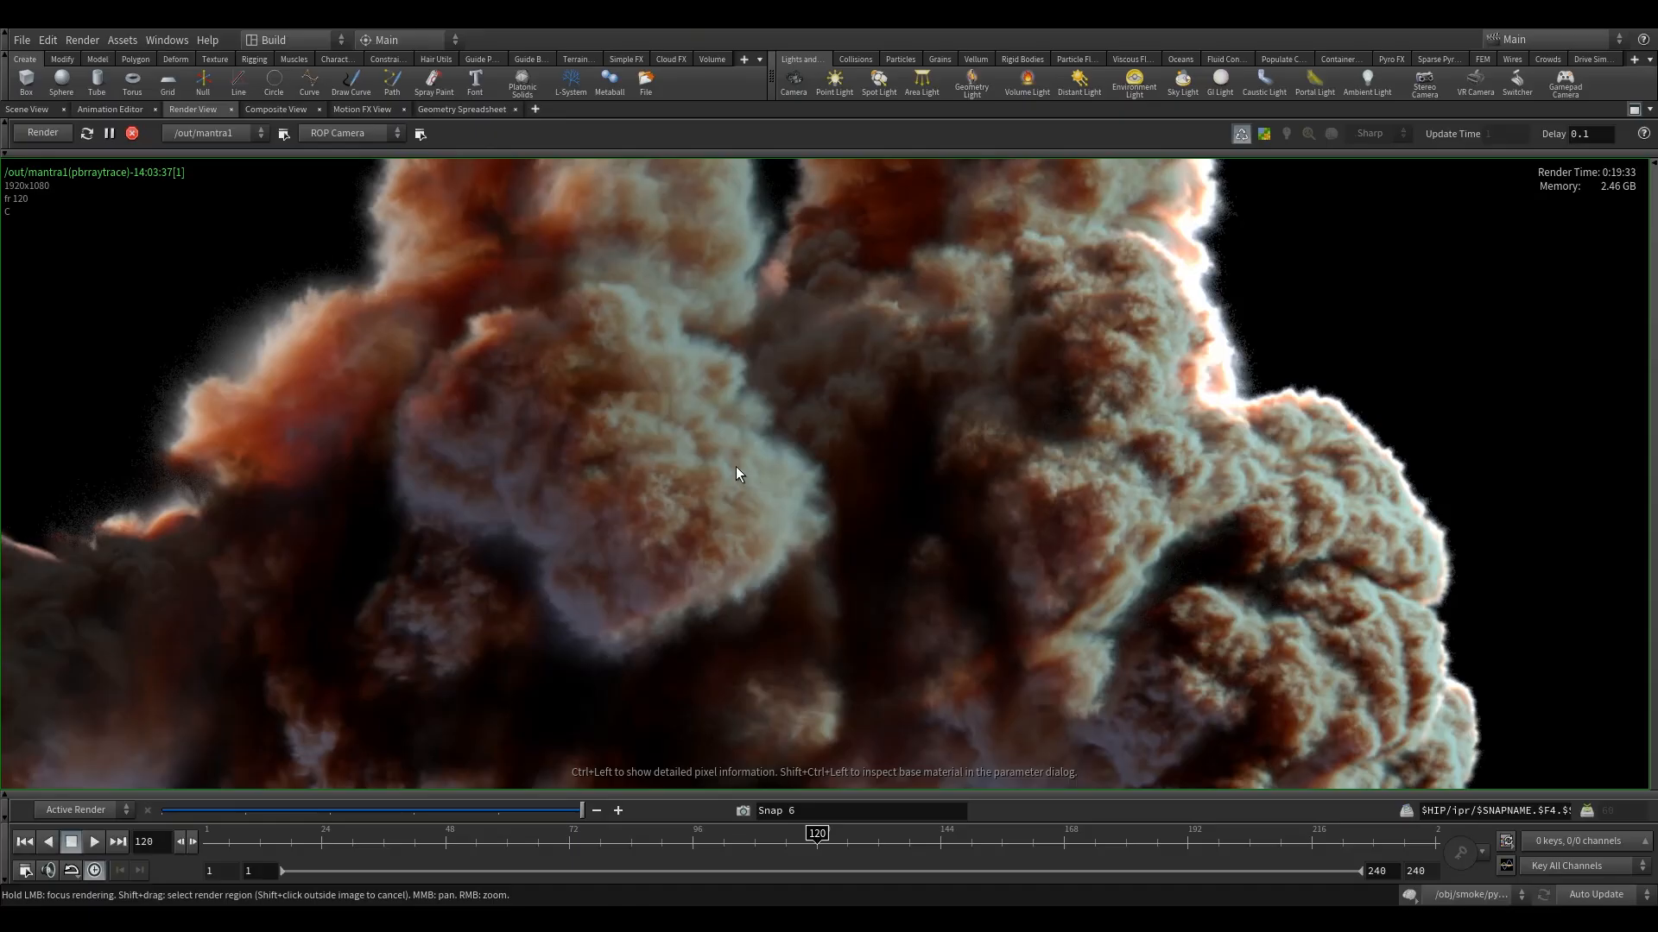
{"action": "scroll", "coordinate": [812, 497], "scroll_direction": "down", "scroll_amount": 1}
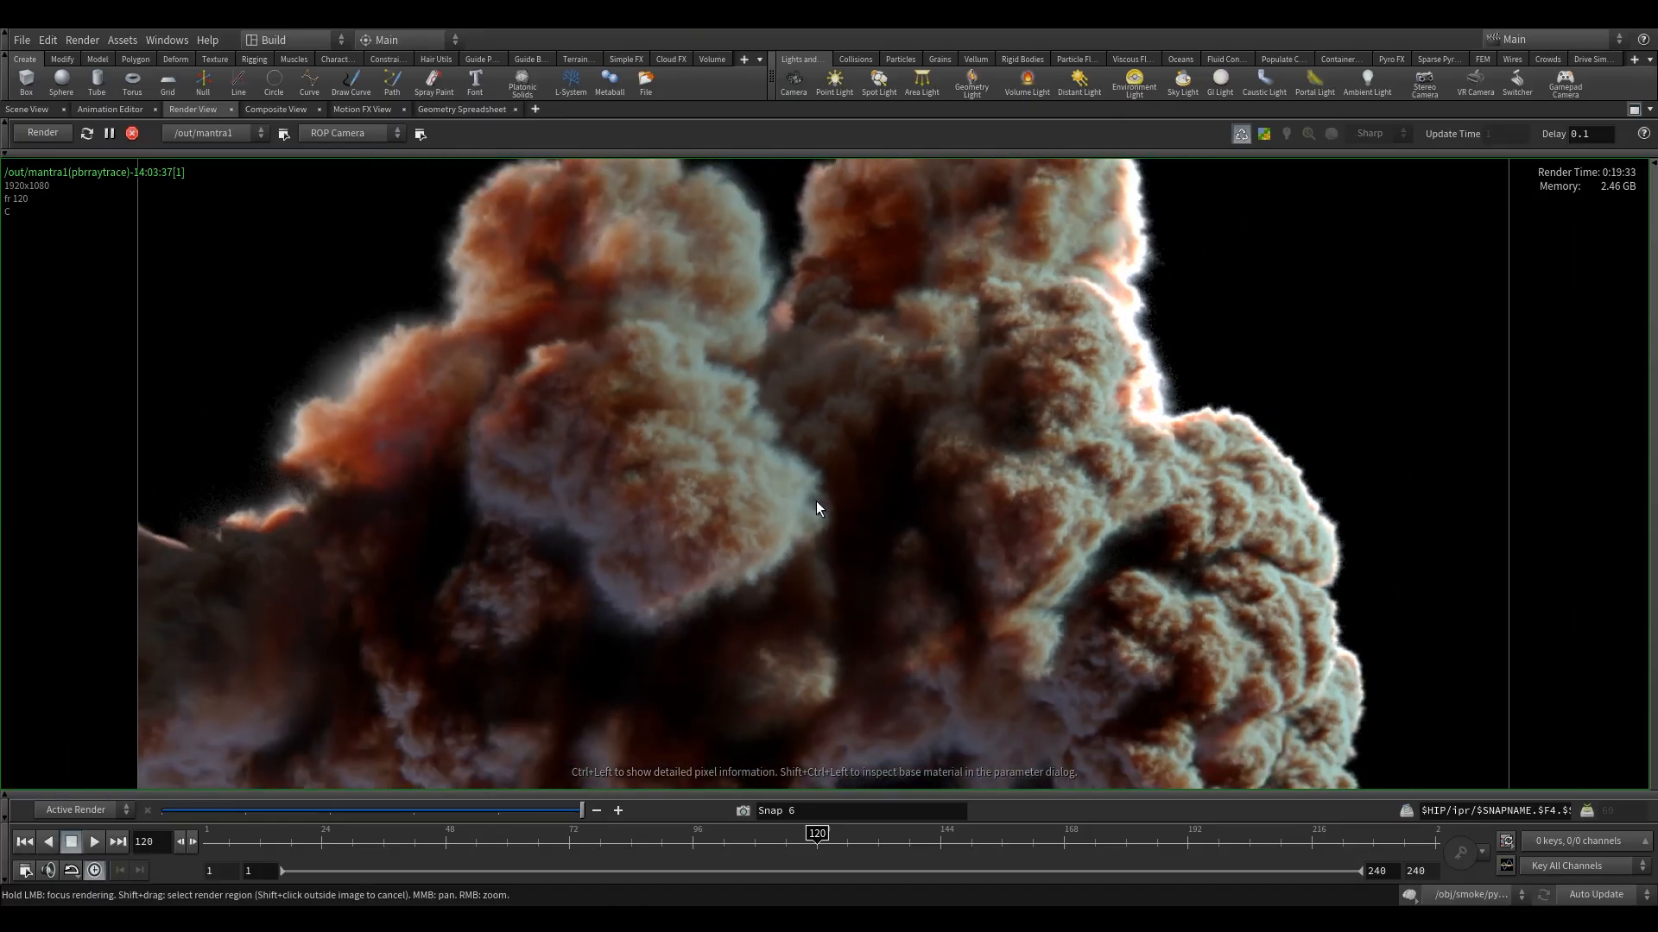
{"action": "scroll", "coordinate": [816, 504], "scroll_direction": "down", "scroll_amount": 1}
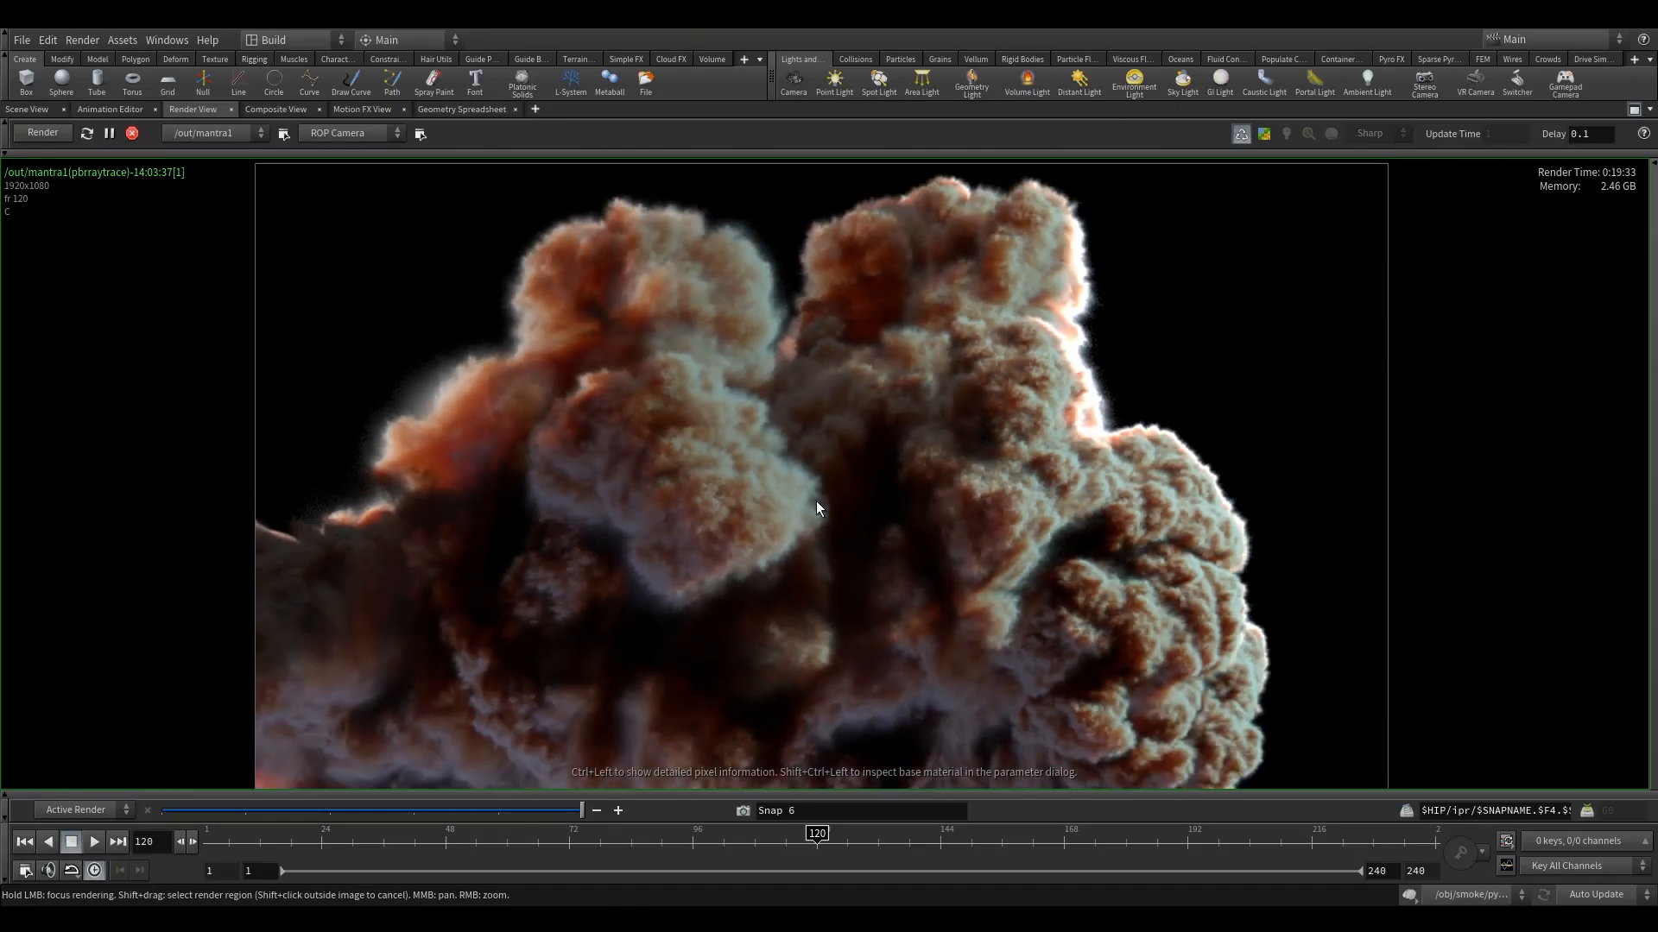